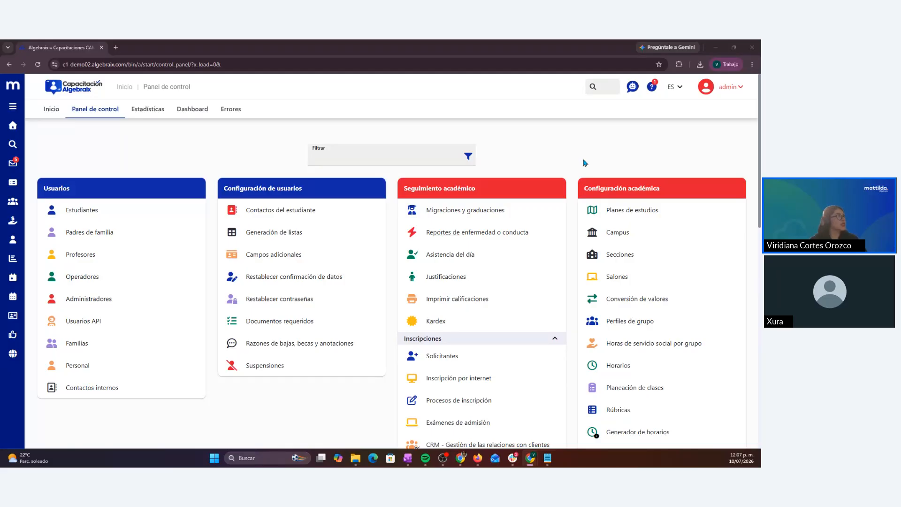
- Open the Habilitar page of Planeación de clases to choose which classes use class planning
scroll(545, 152, "down", 1)
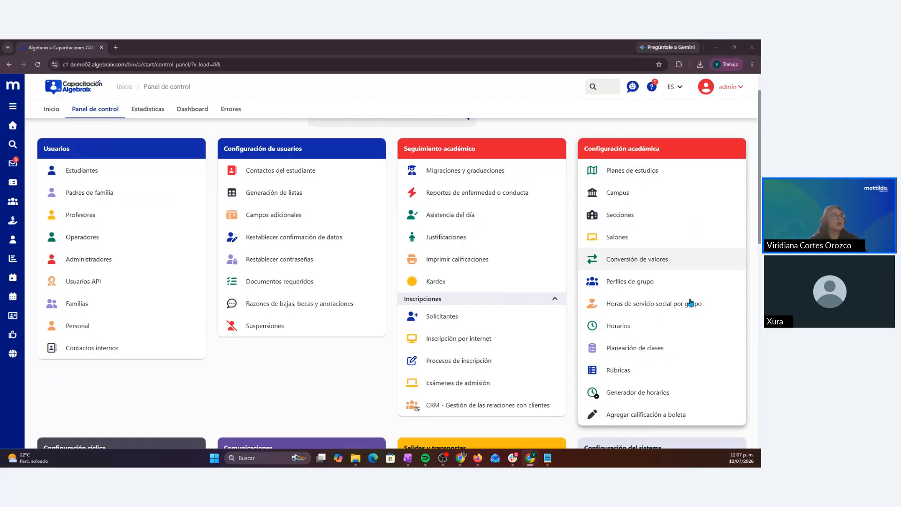
left_click(651, 352)
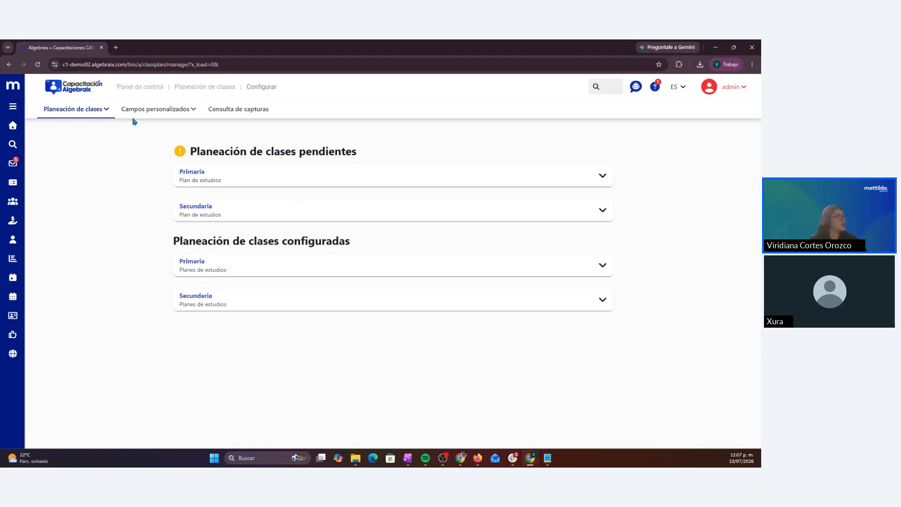
left_click(99, 111)
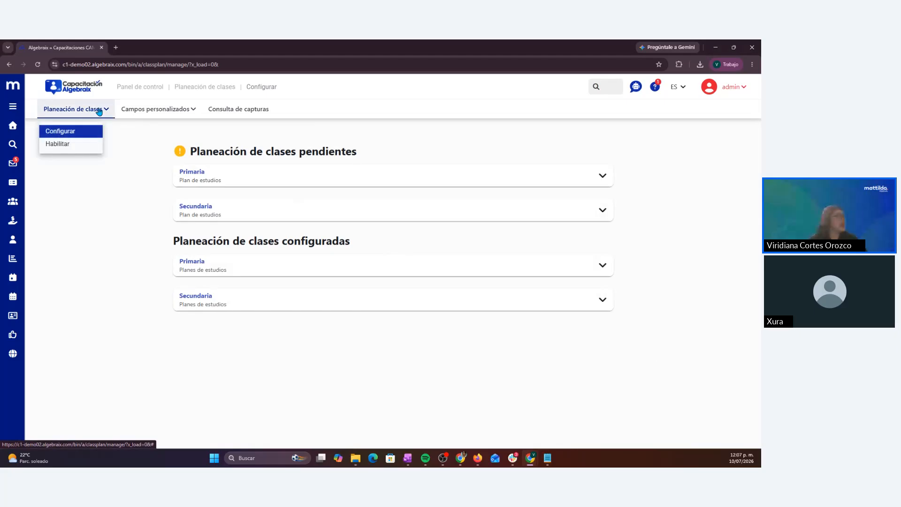
left_click(73, 145)
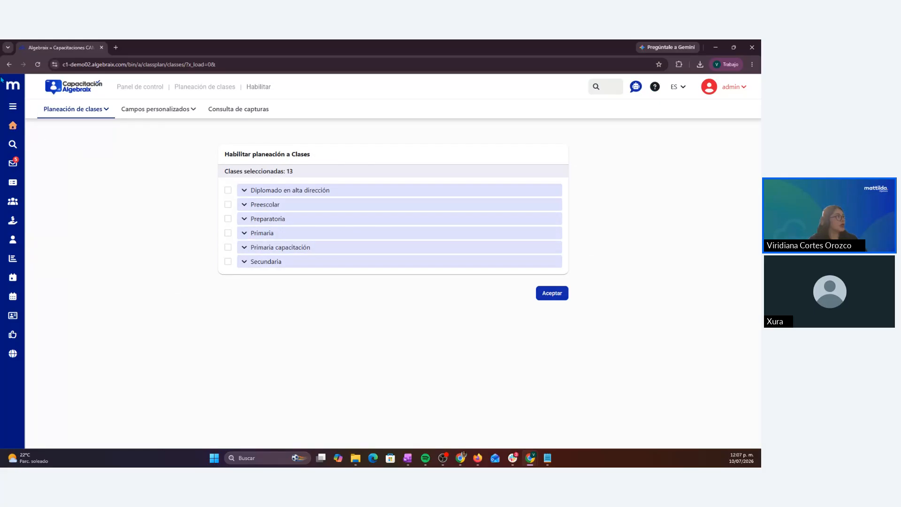
- Select Física II, Álgebra and Lenguaje y comunicación in grade 02 - SEGUNDO of Secundaria for class planning
left_click(244, 262)
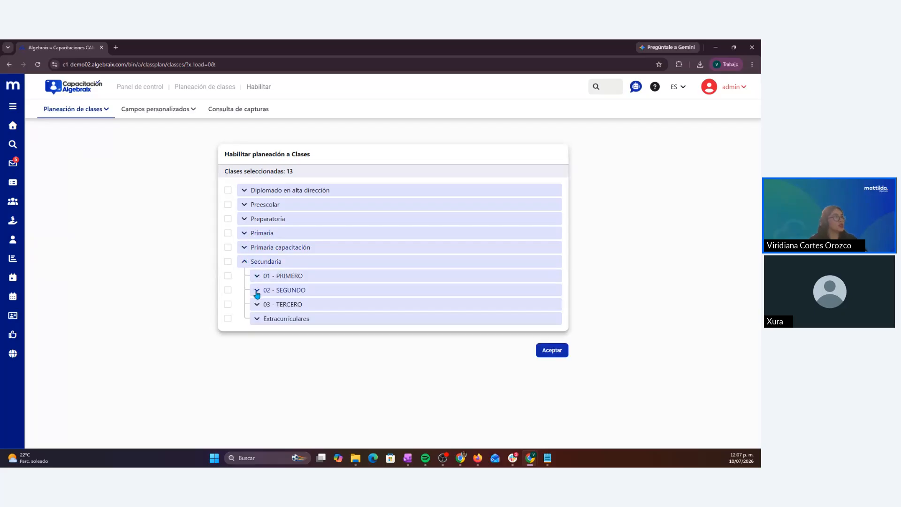
left_click(257, 291)
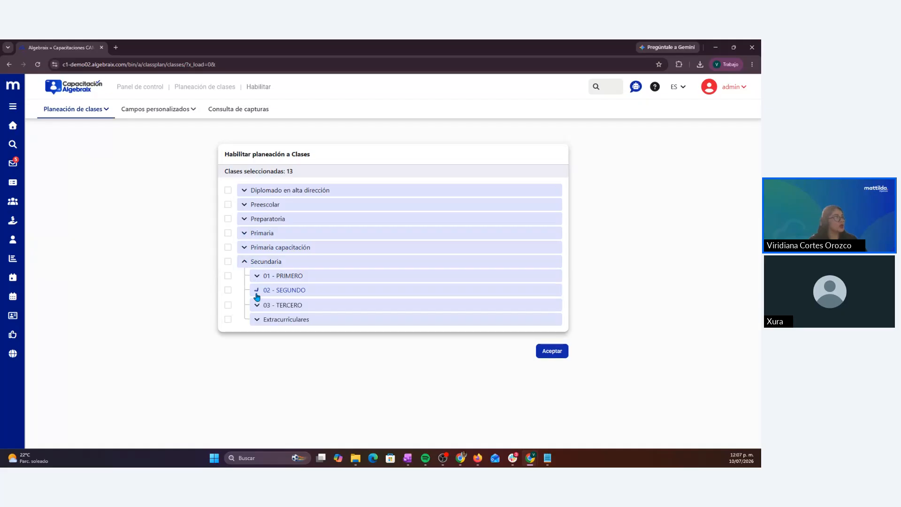
scroll(241, 305, "down", 2)
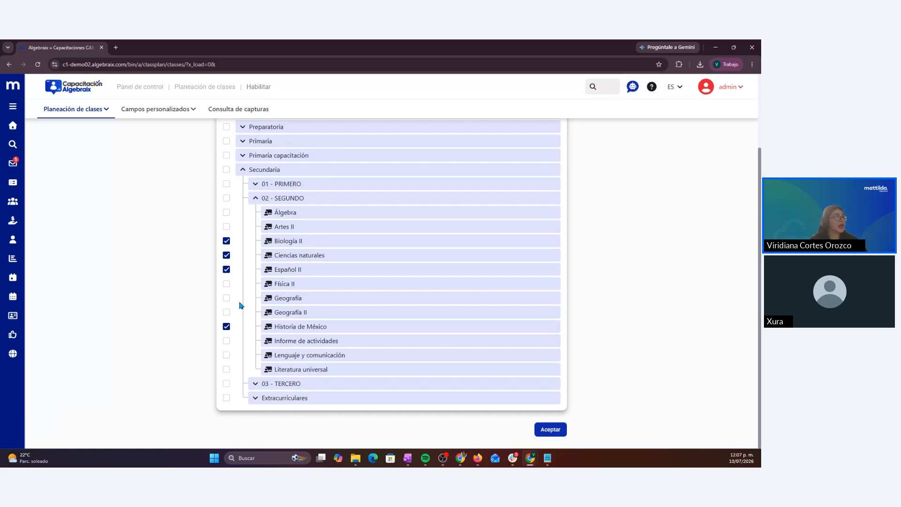
left_click(227, 285)
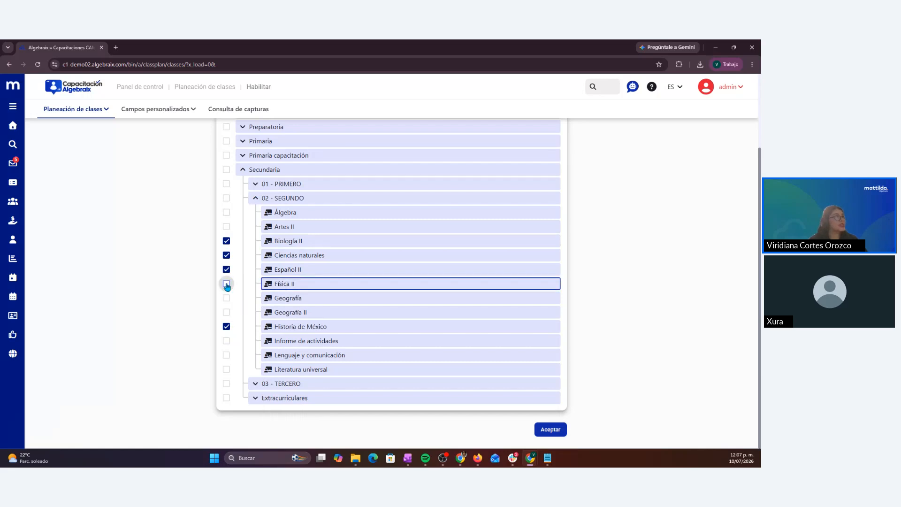
left_click(226, 283)
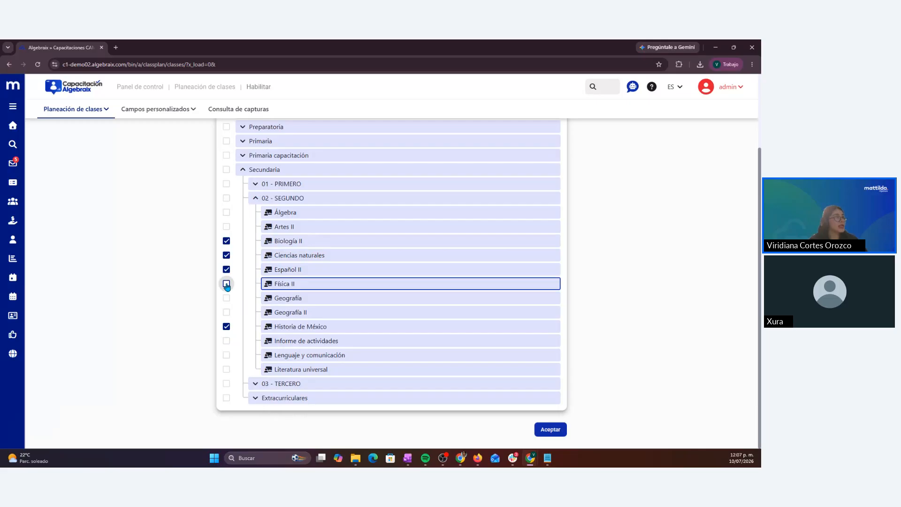
left_click(225, 213)
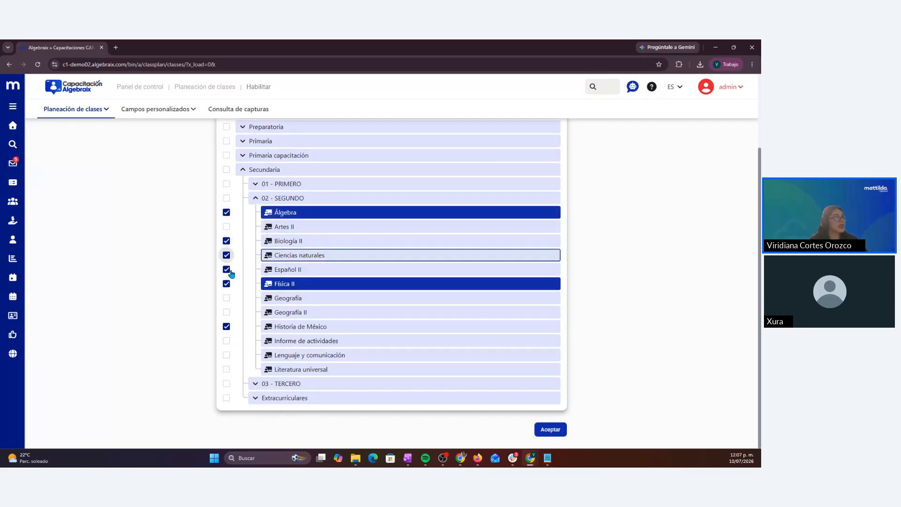
left_click(226, 354)
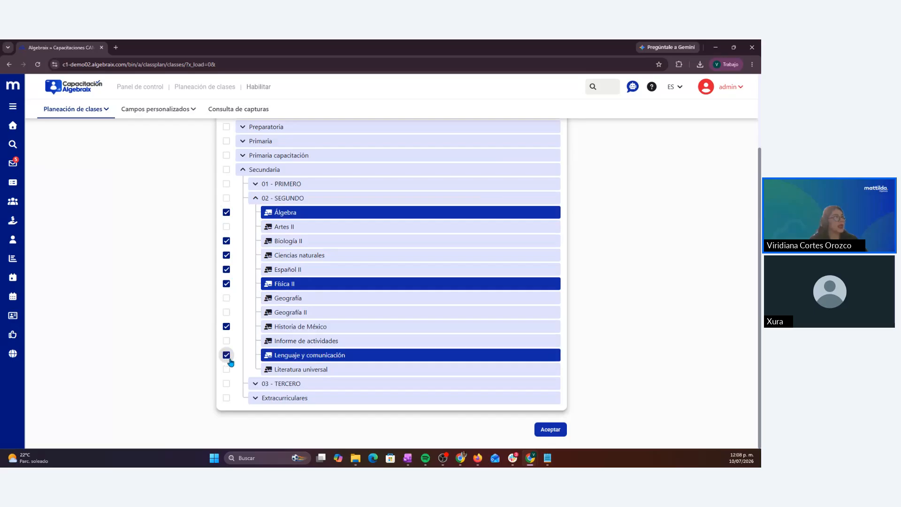
- Select Danza in Secundaria's grade 03 - TERCERO, and clear the selection of the whole grade
left_click(253, 383)
scroll(254, 384, "down", 2)
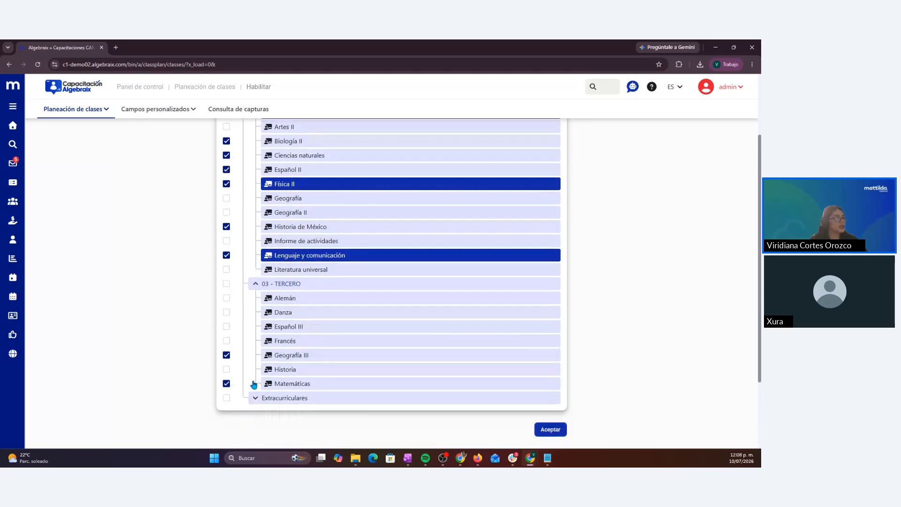
left_click(226, 312)
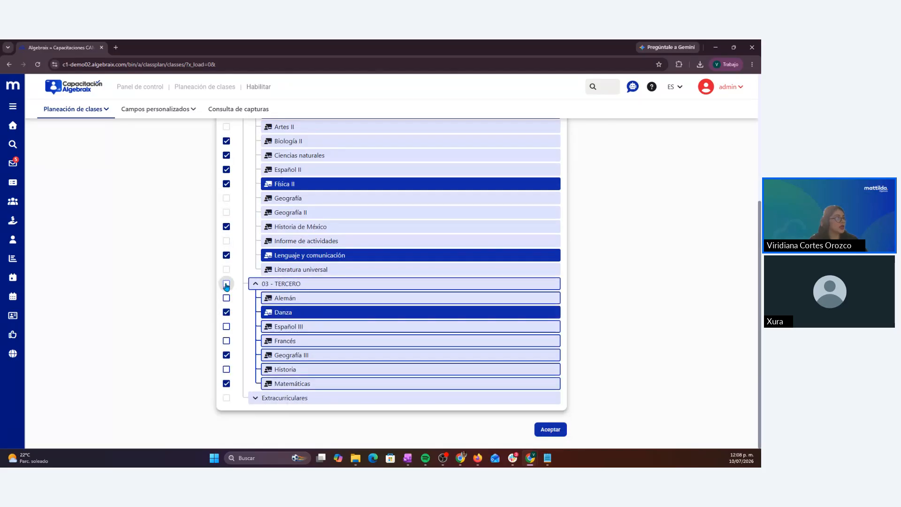
left_click(227, 284)
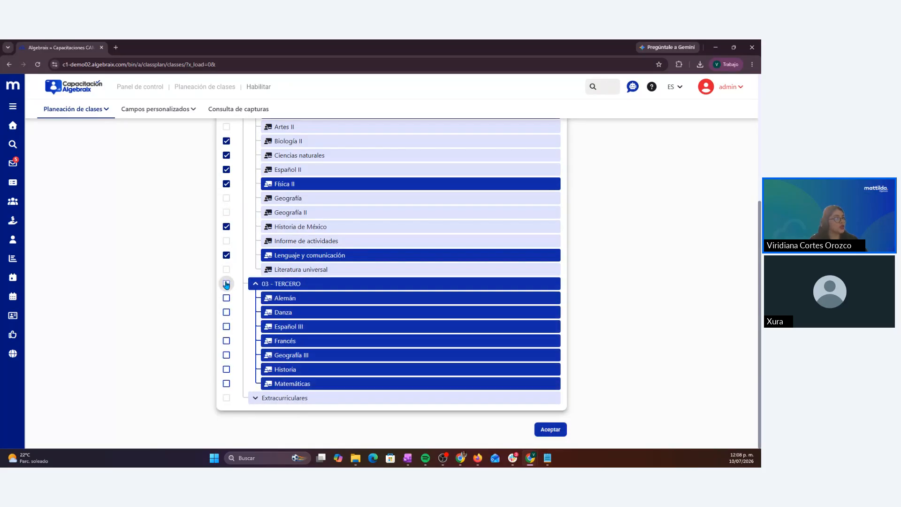
- Select the entire Secundaria level and clear it again so none of its classes is selected
scroll(227, 285, "up", 4)
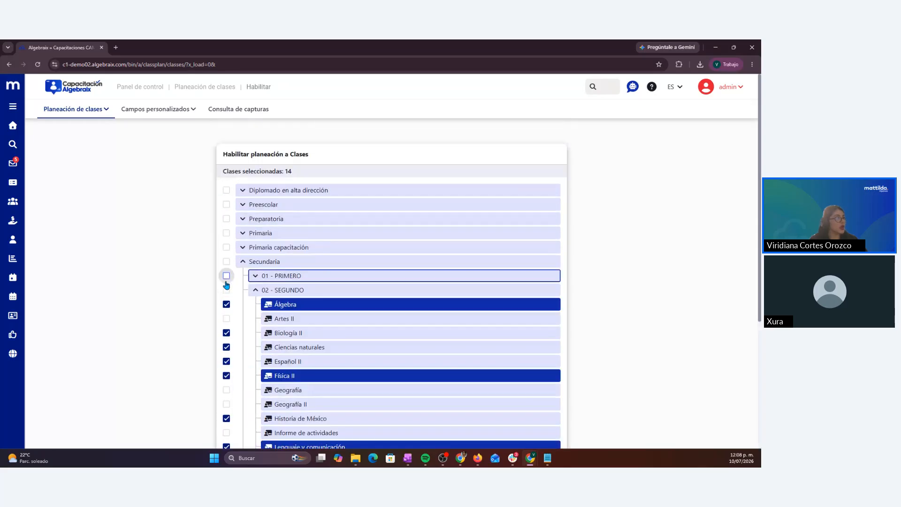
left_click(226, 261)
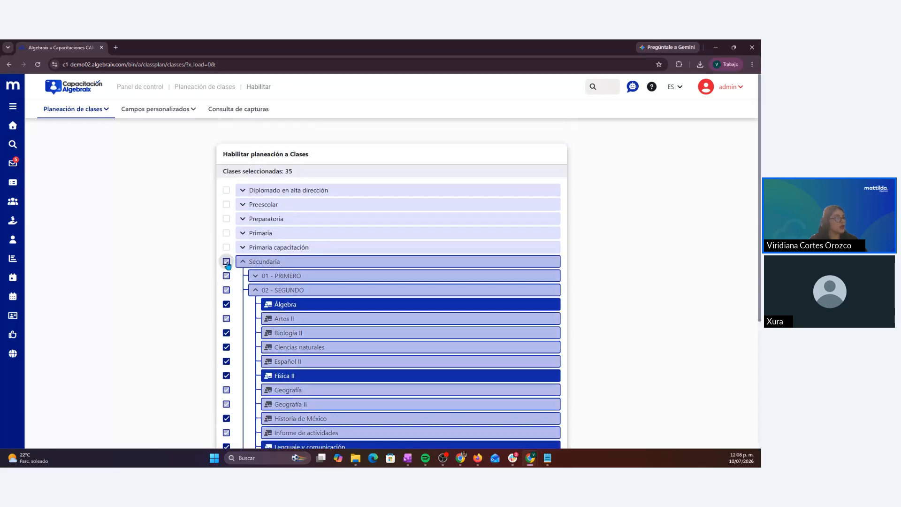
left_click(227, 262)
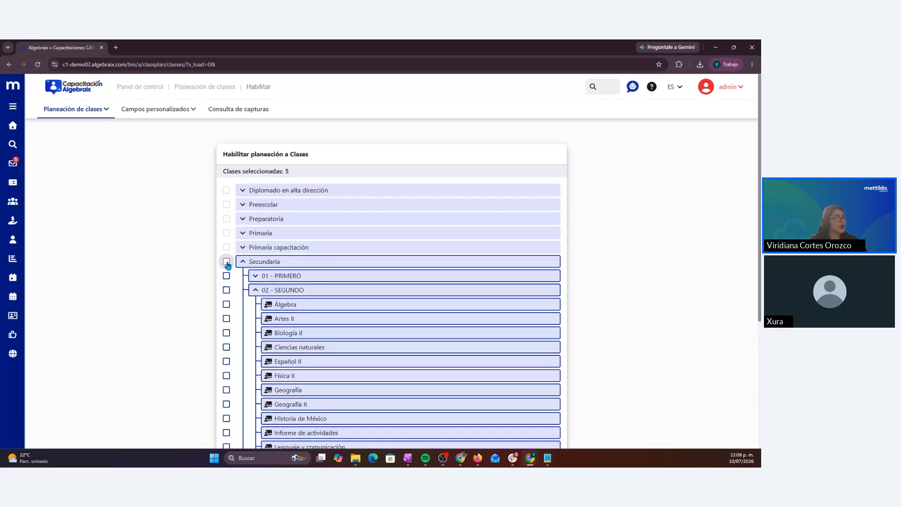
- Select the whole Preescolar, Preparatoria and Primaria levels, and clear all three again
left_click(226, 205)
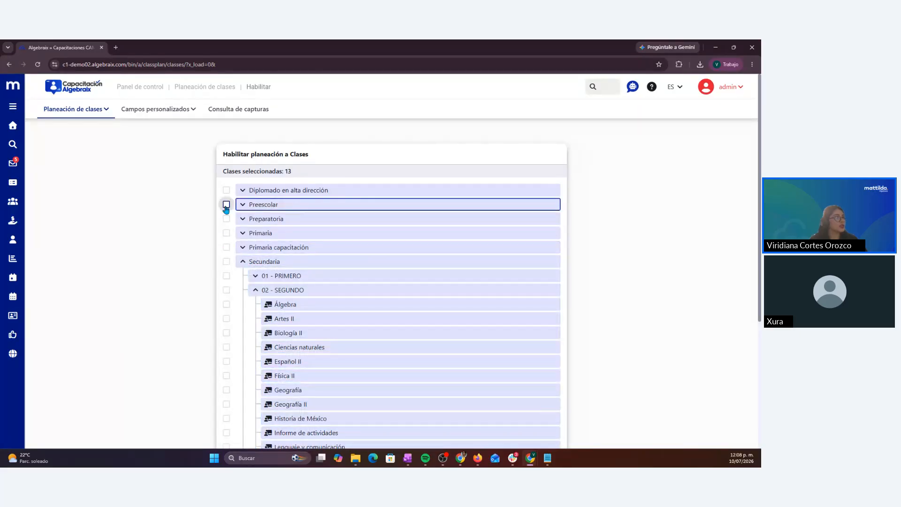
left_click(226, 218)
left_click(227, 234)
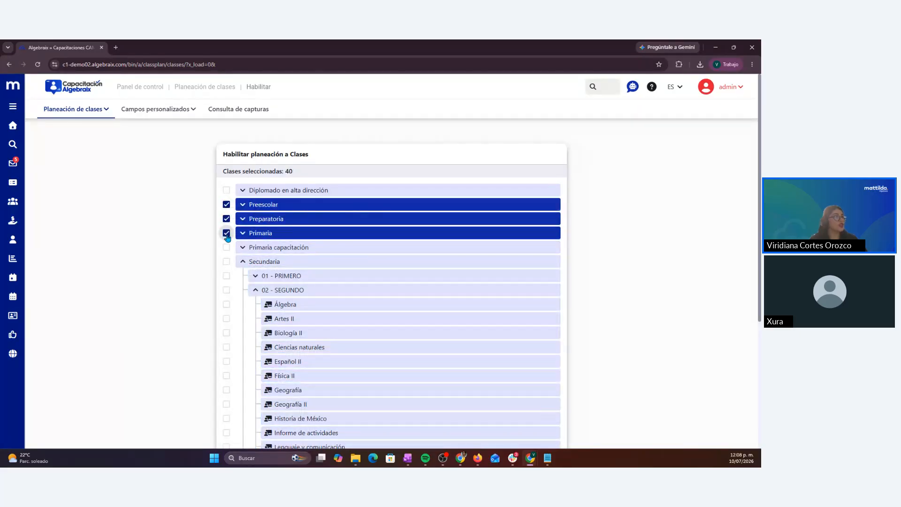
left_click(226, 205)
left_click(226, 219)
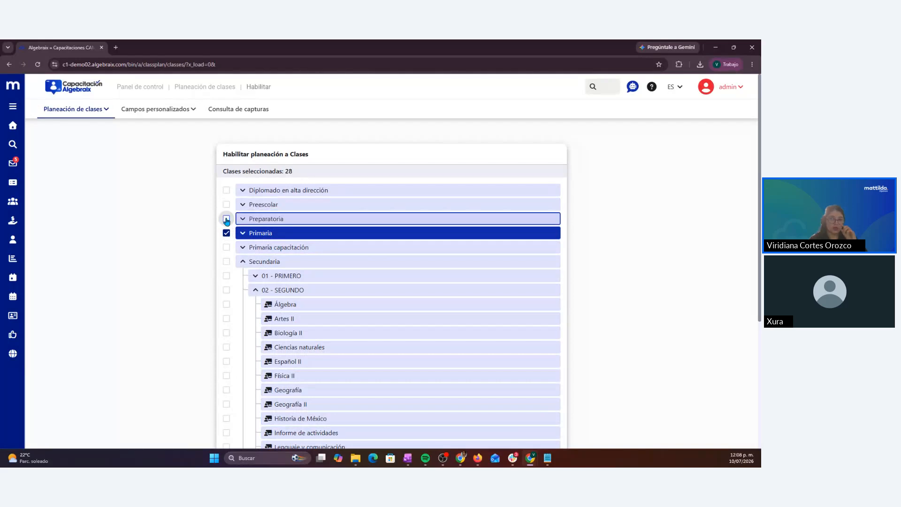
left_click(226, 233)
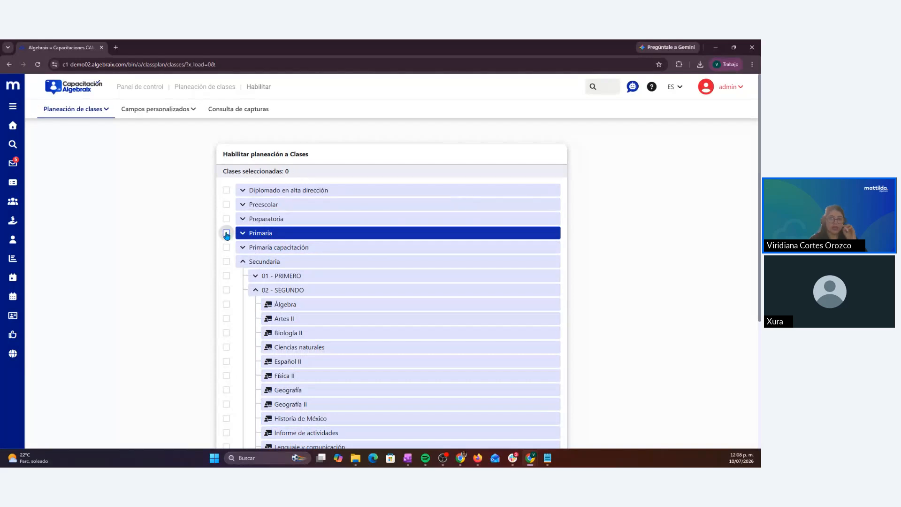
- Enable class planning for every class in grade 02 - SEGUNDO of Secundaria and save the selection
left_click(226, 290)
scroll(197, 317, "down", 4)
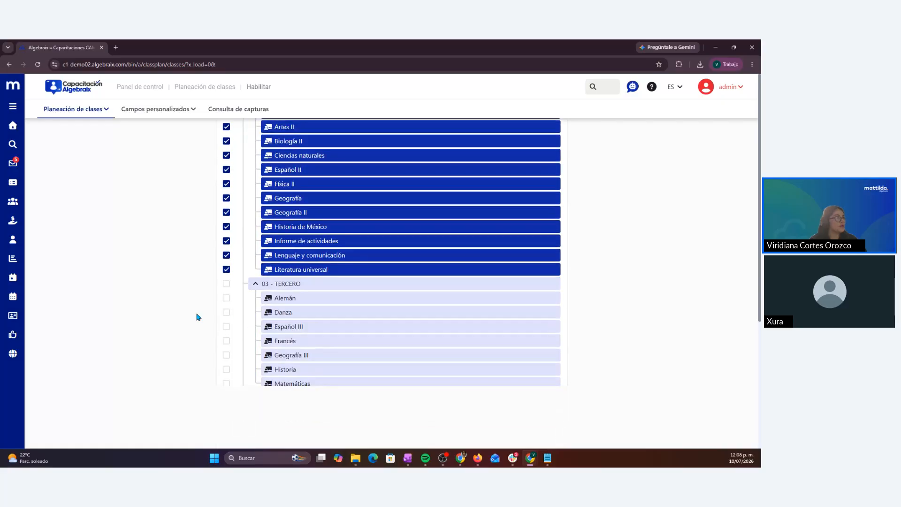
left_click(563, 433)
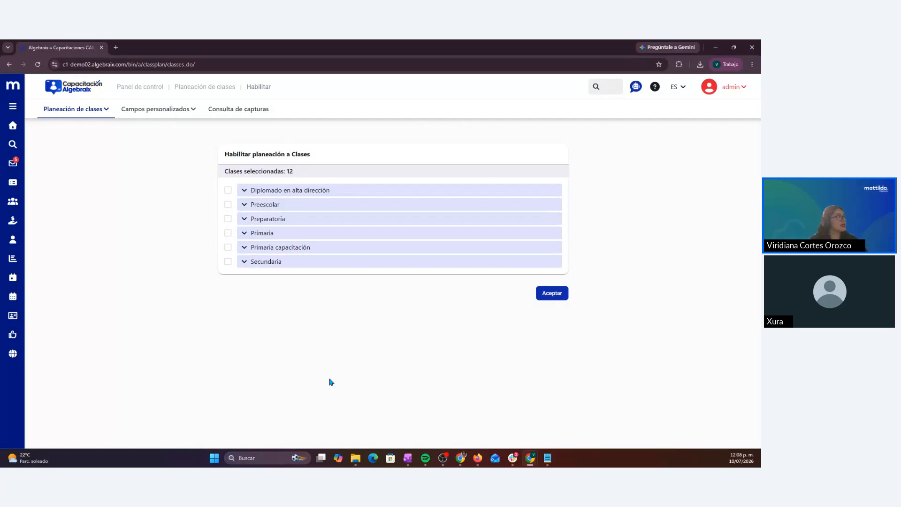
- Open the form for adding a class to grade 02 - SEGUNDO of the Secundaria study plan
left_click(137, 88)
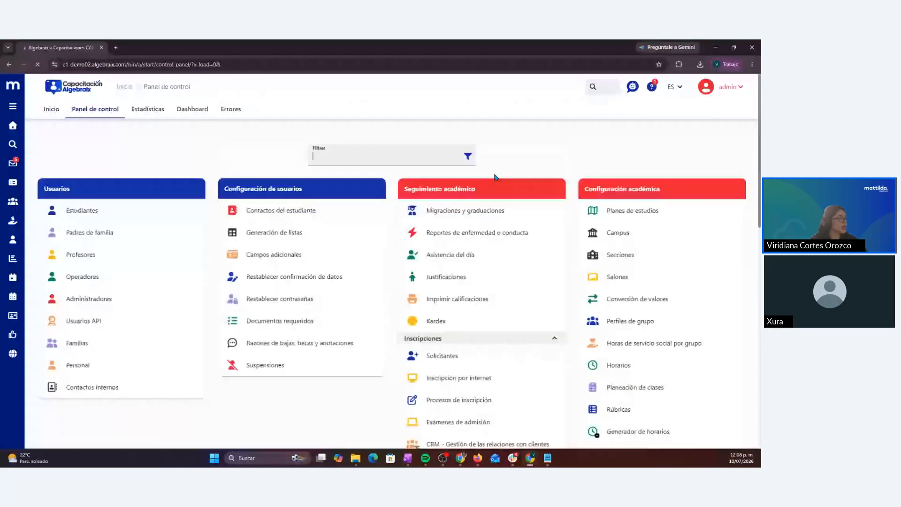
left_click(641, 215)
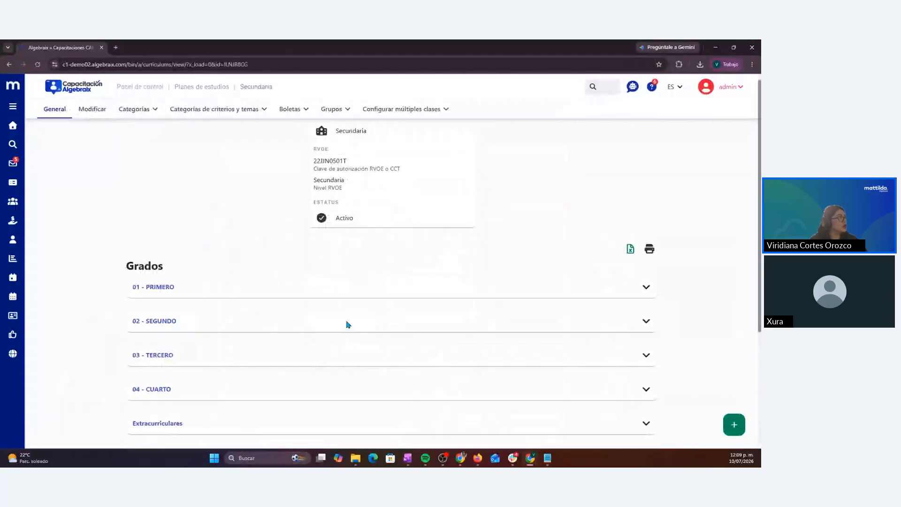
left_click(163, 322)
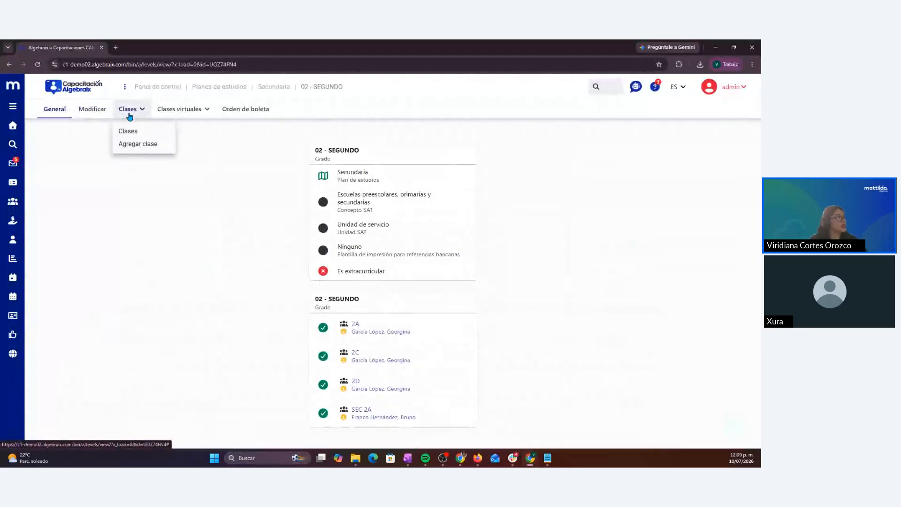
left_click(133, 144)
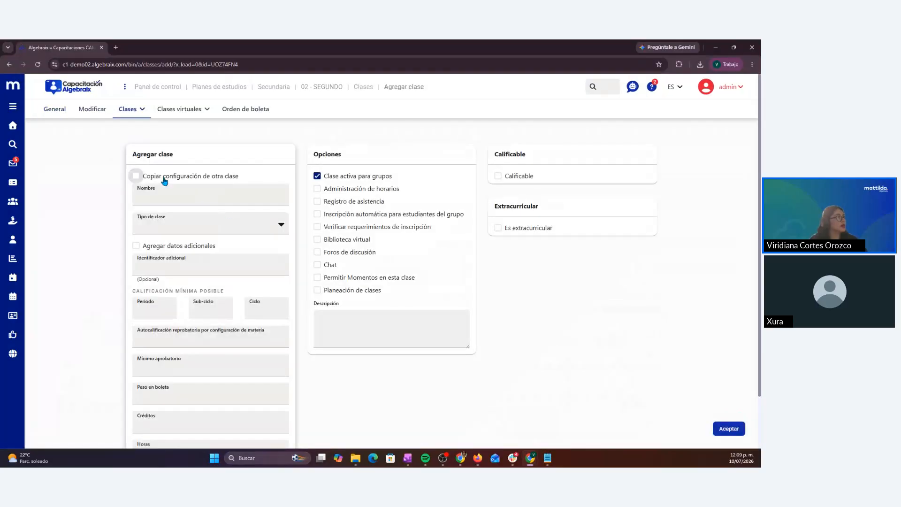
- Copy the configuration of 01 - PRIMERO : Español into the new class and enable its Planeación de clases option
left_click(137, 176)
left_click(180, 207)
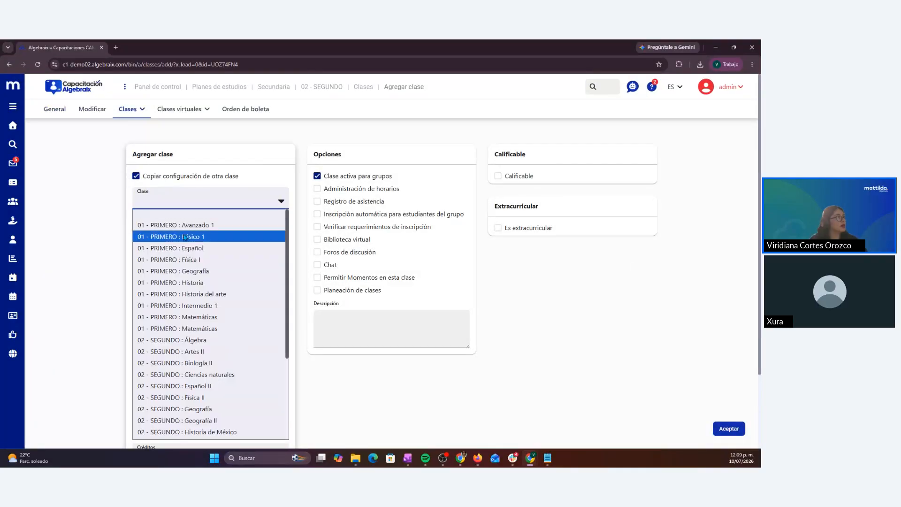
key("Escape")
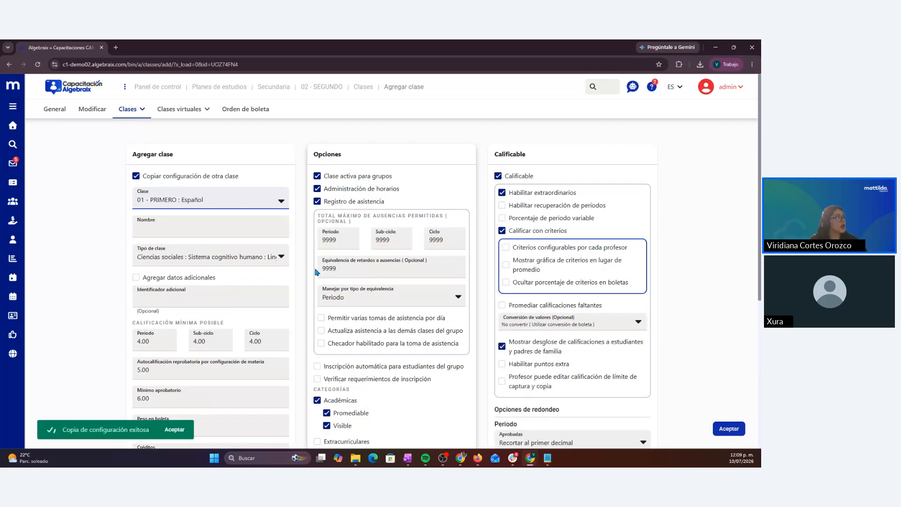
scroll(388, 313, "down", 3)
scroll(387, 315, "down", 3)
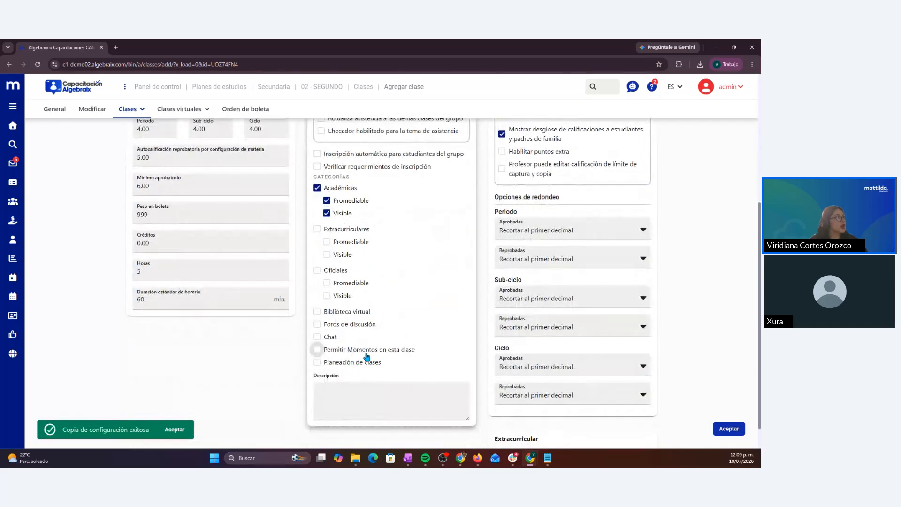
left_click(338, 363)
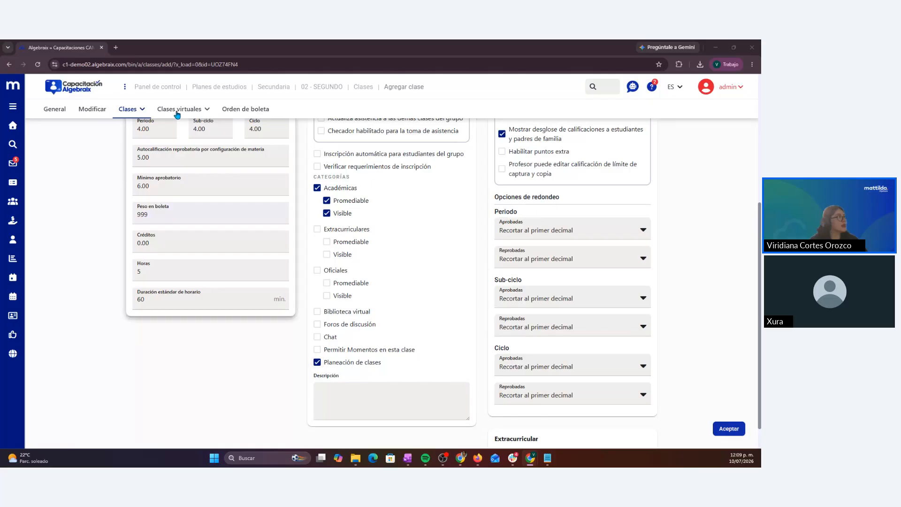
- Return to the Planeación de clases configuration and review the configured classes of the Secundaria study plan
left_click(158, 88)
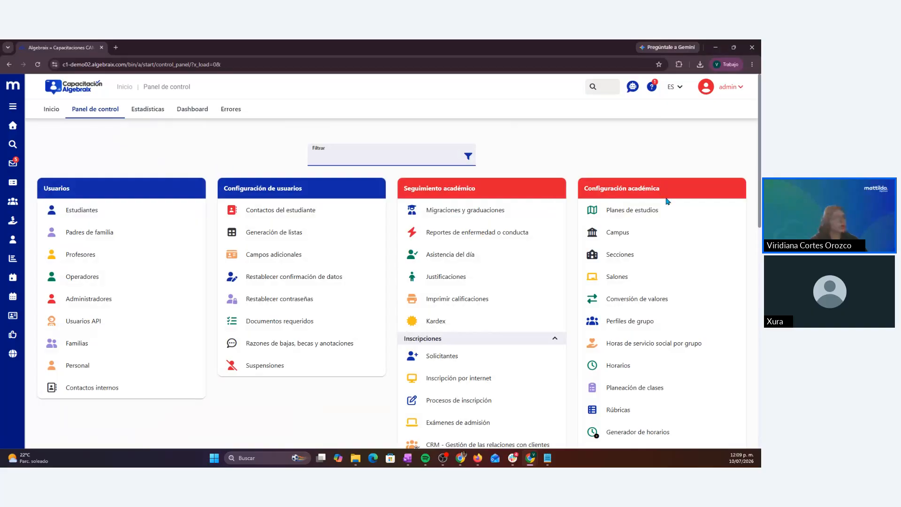
left_click(652, 386)
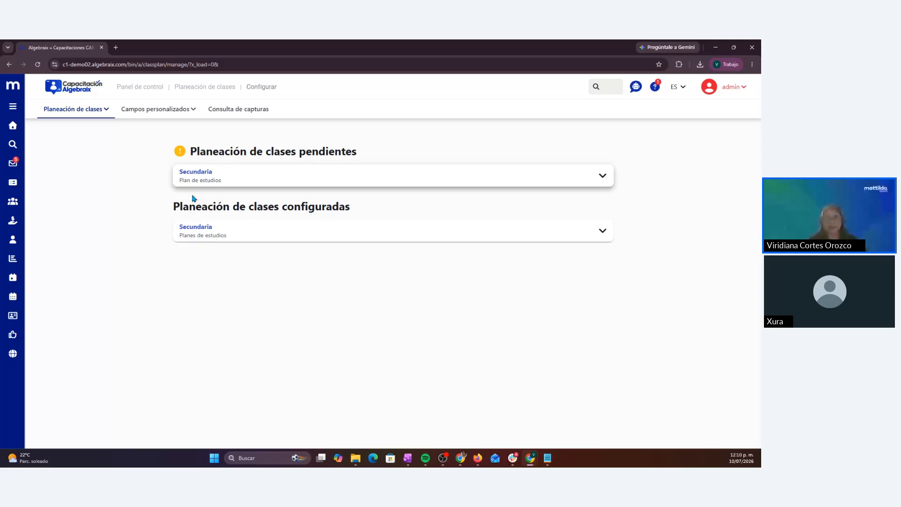
left_click(602, 230)
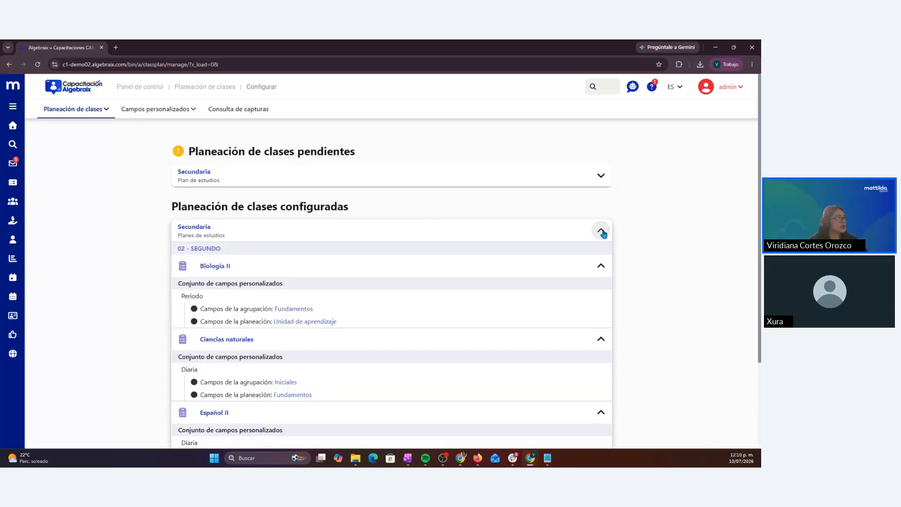
scroll(570, 259, "down", 2)
scroll(571, 257, "up", 2)
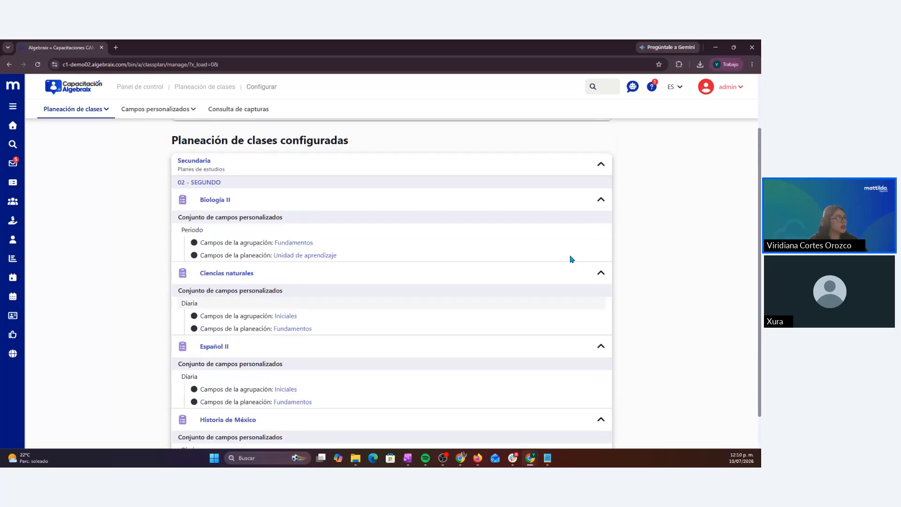
- Review the pending Secundaria classes and switch to Google Docs to examine the sample plan Planeacion1erGradoEspañolEnero19-20MEEP
left_click(601, 176)
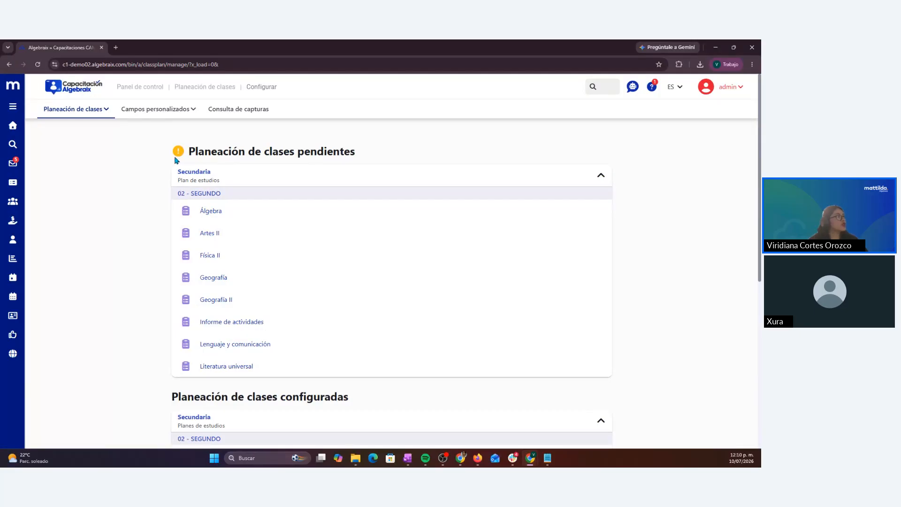
left_click(162, 111)
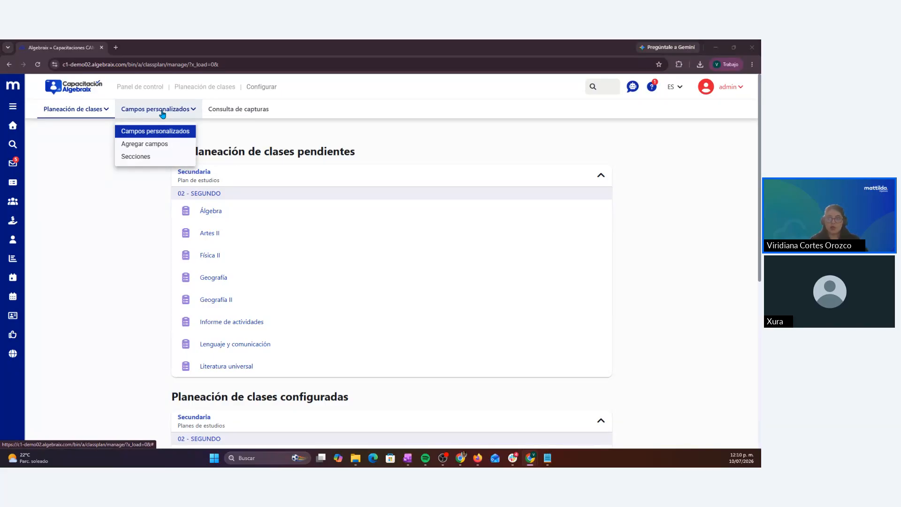
key("alt+Tab")
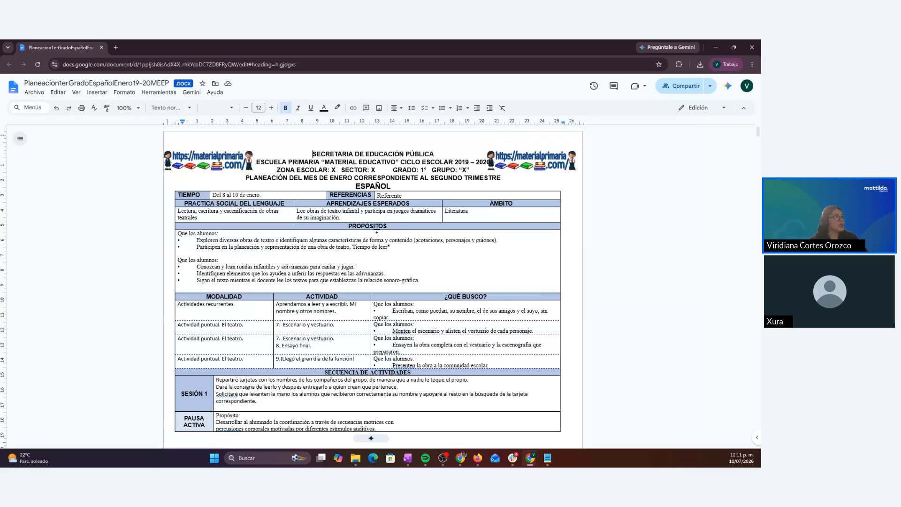
scroll(374, 278, "down", 2)
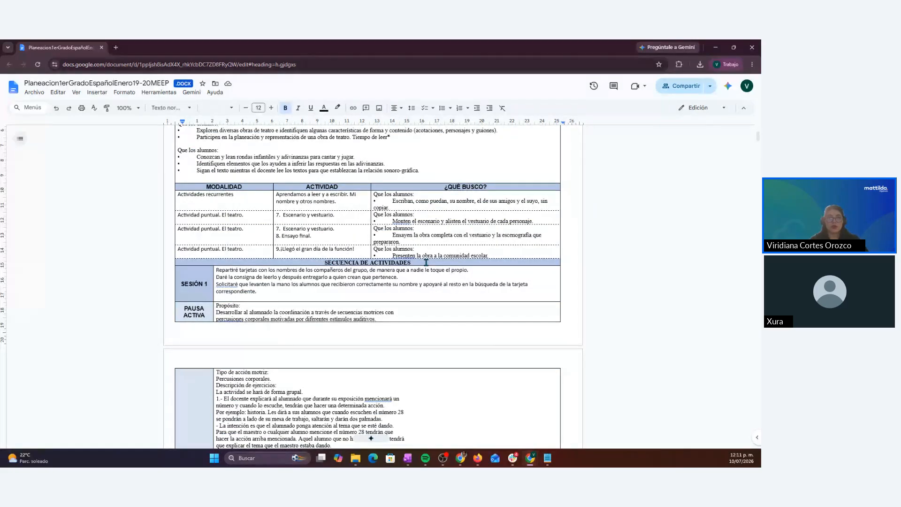
key("alt+Tab")
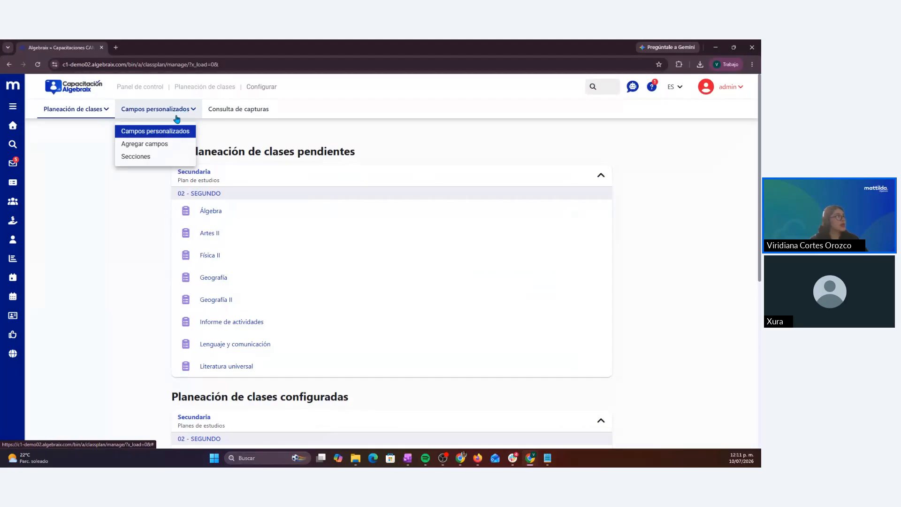
- Open the Secciones page of the custom fields and check the opening tables of the sample plan in Google Docs
left_click(145, 159)
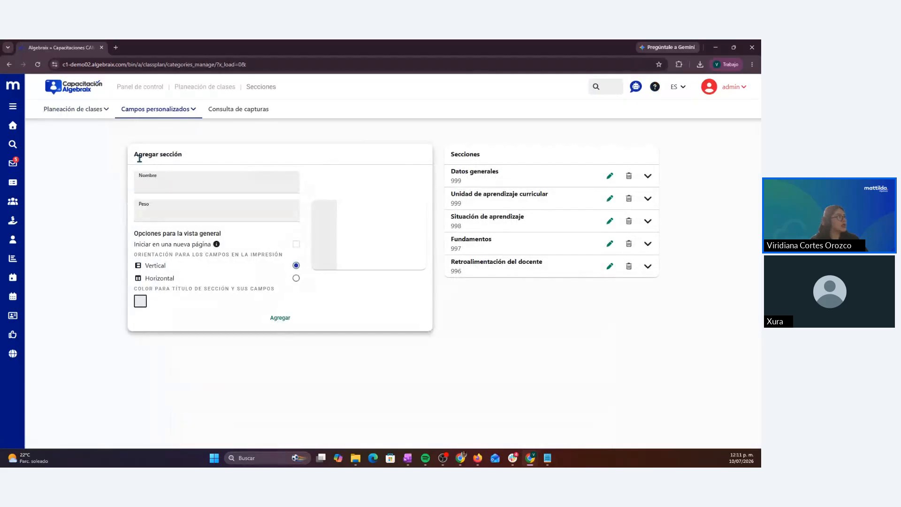
left_click_drag(135, 155, 208, 168)
left_click(205, 178)
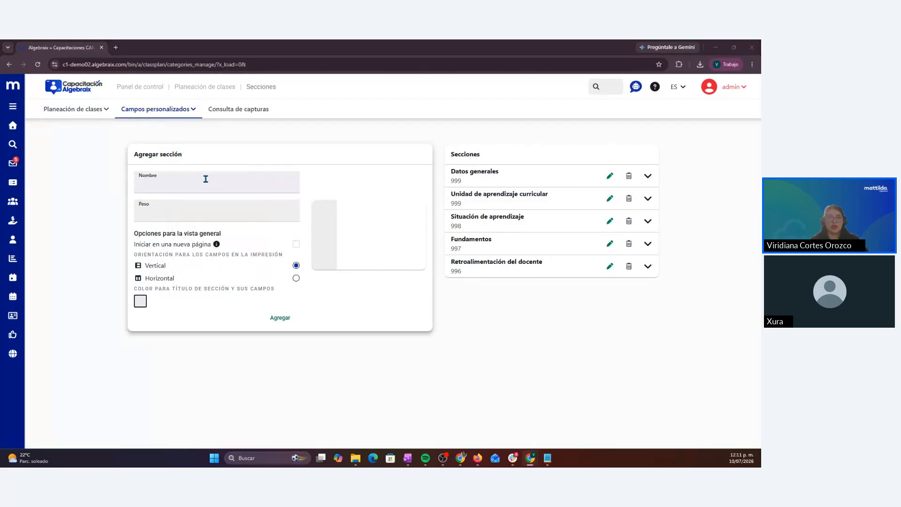
key("alt+Tab")
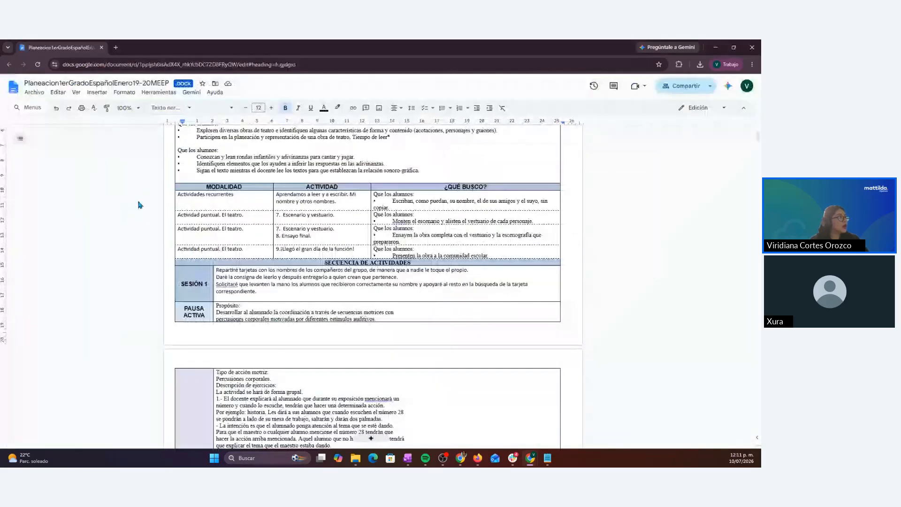
scroll(139, 203, "up", 3)
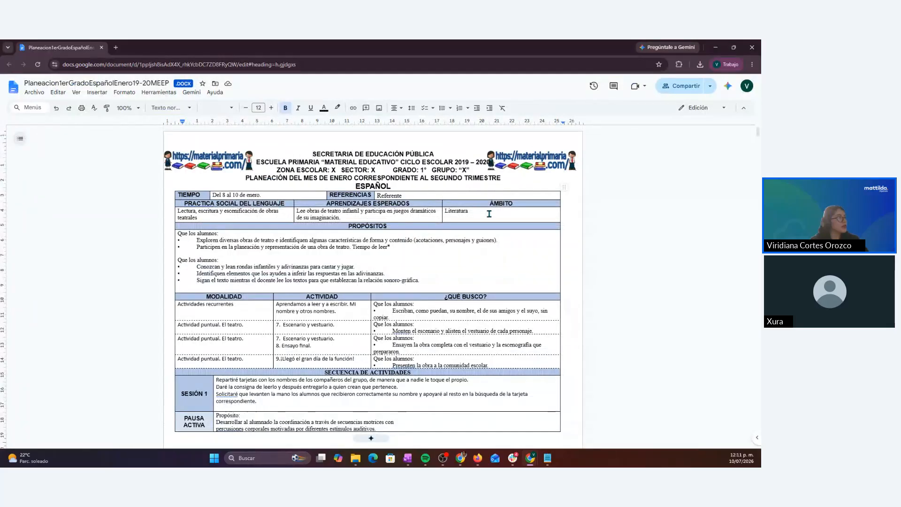
- Back in Algebraix, name the new section Introducción and give it a weight of 999
key("alt+Tab")
type("Intr")
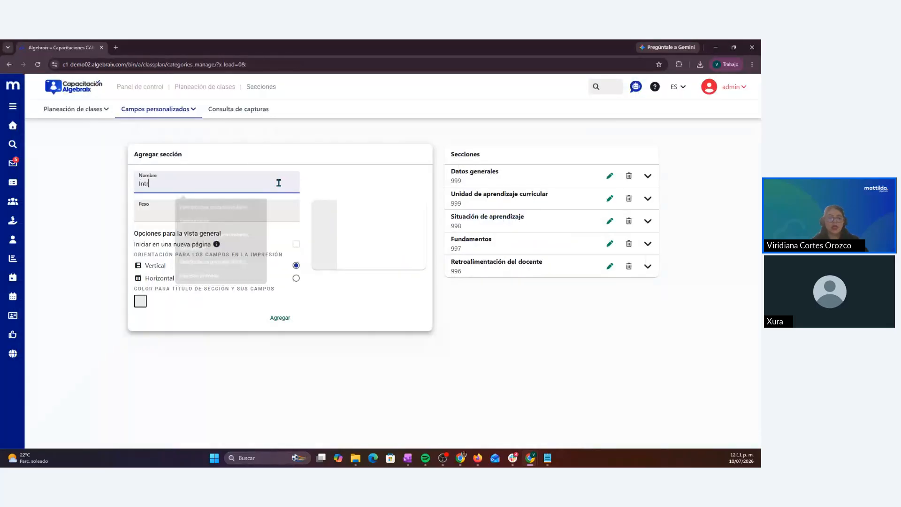
type("oducci")
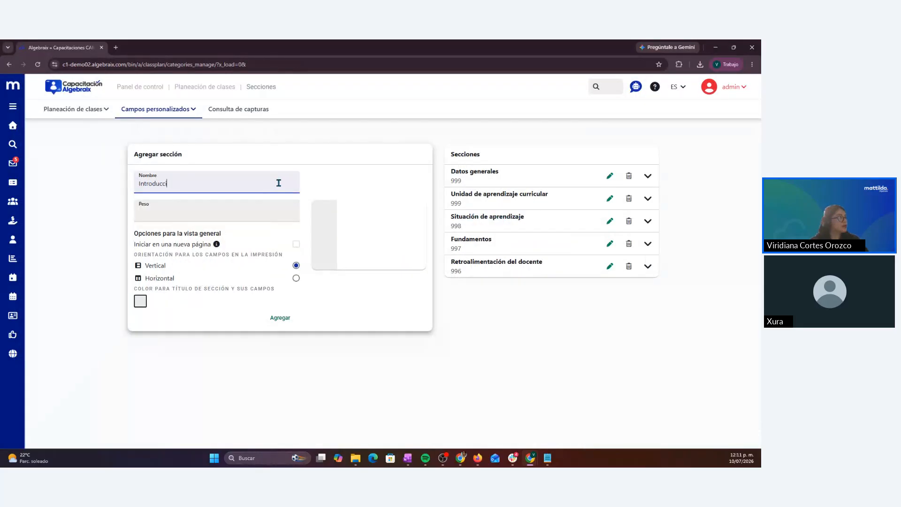
type("ón")
left_click(218, 215)
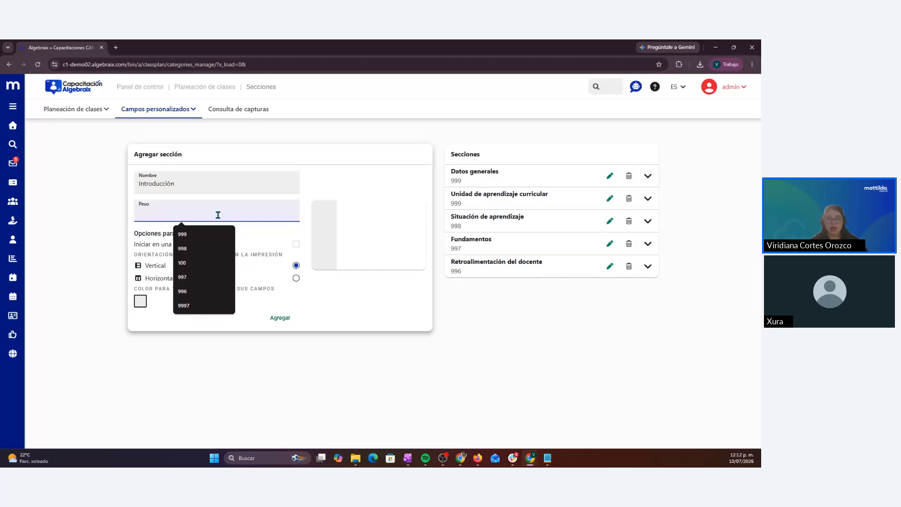
type("999")
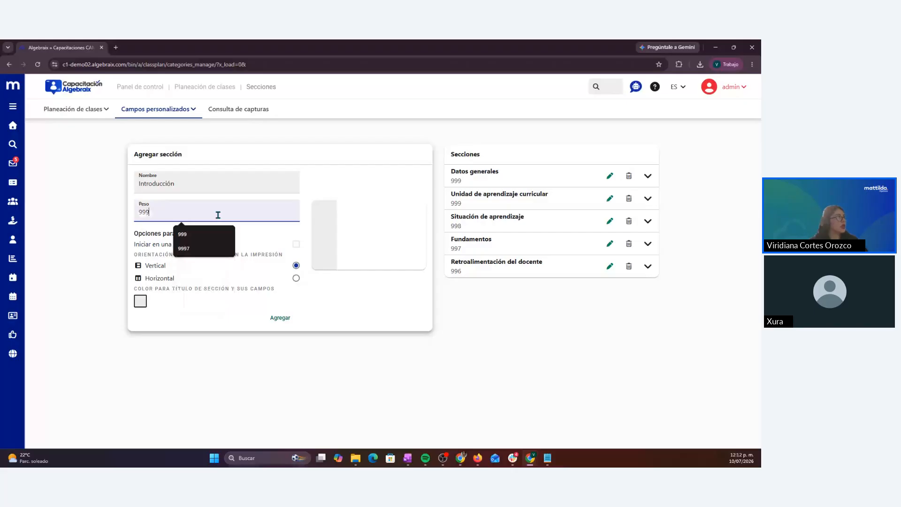
left_click(113, 232)
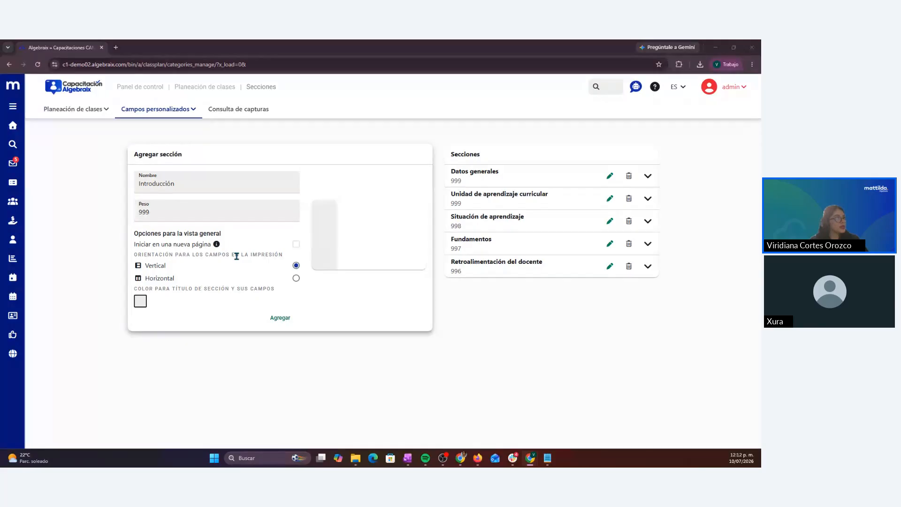
- Try the Iniciar en una nueva página option for the Introducción section and switch it off again
left_click(138, 244)
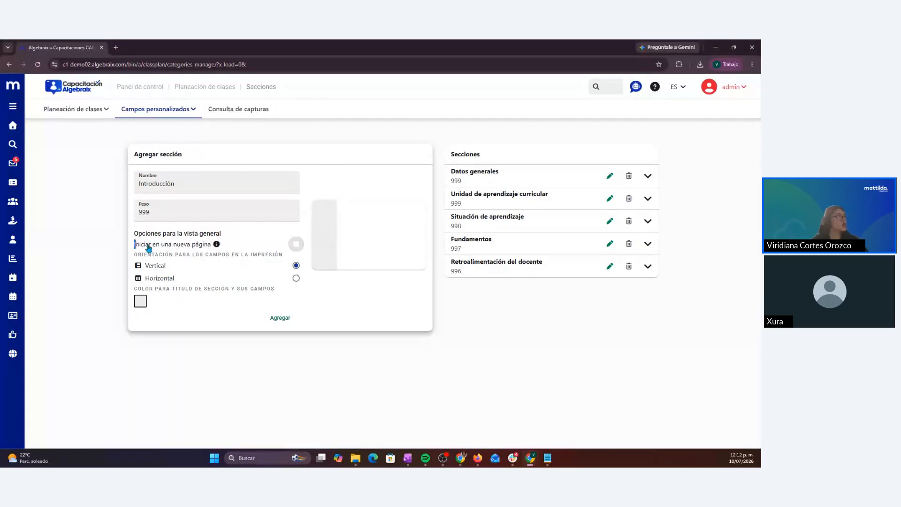
left_click_drag(149, 248, 213, 249)
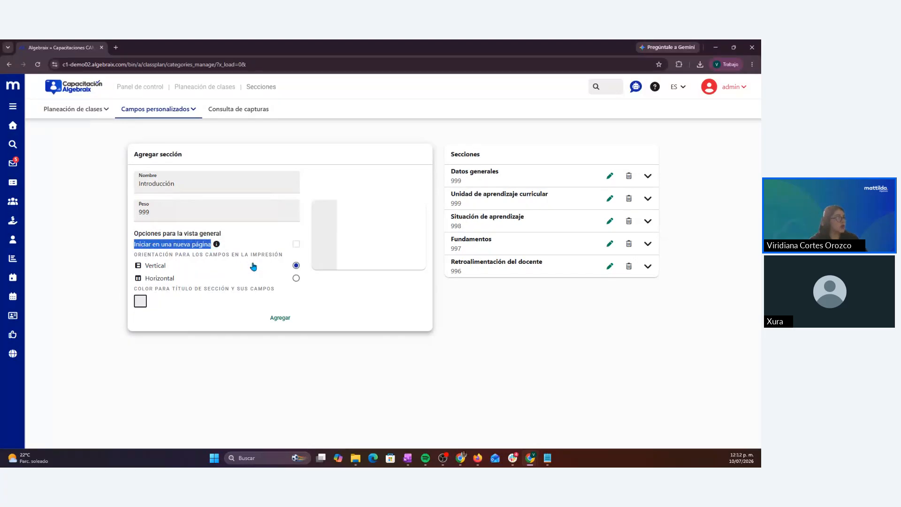
left_click(297, 254)
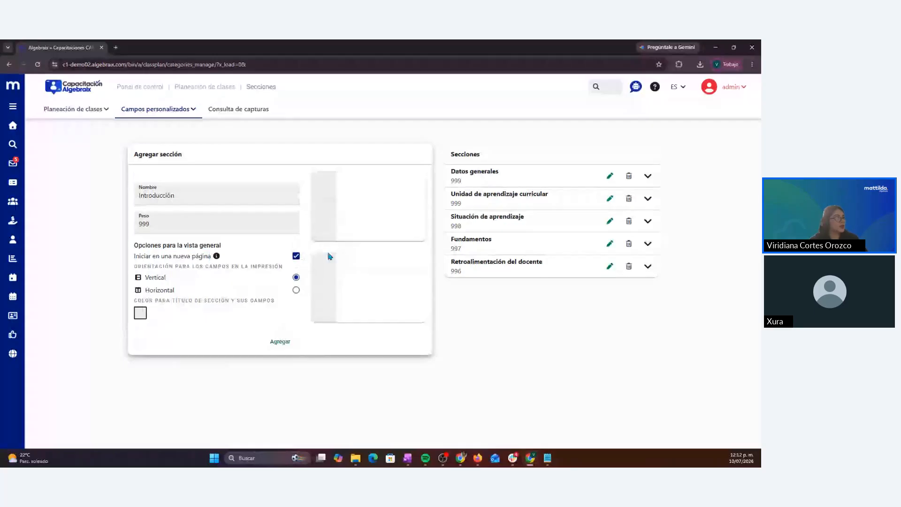
left_click(296, 256)
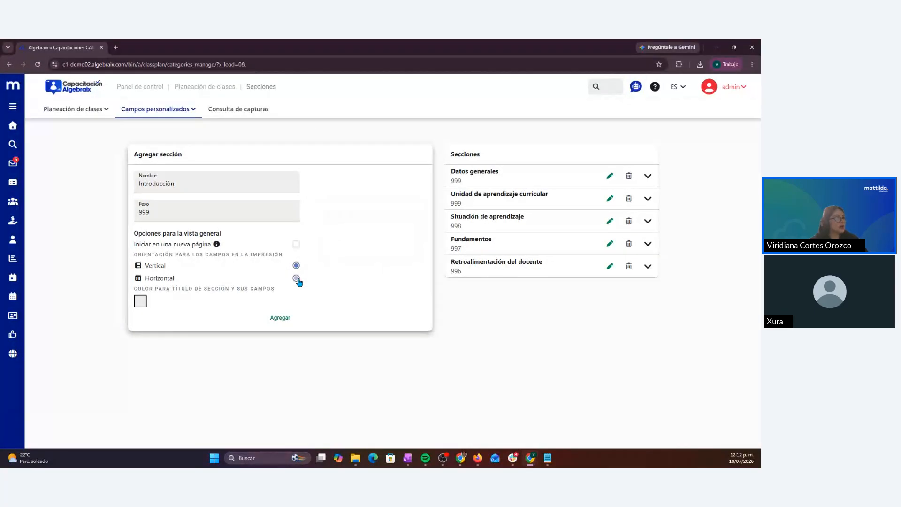
- Set the Introducción section's print orientation to Horizontal and compare its layout and colour with the sample plan in Google Docs
left_click(296, 278)
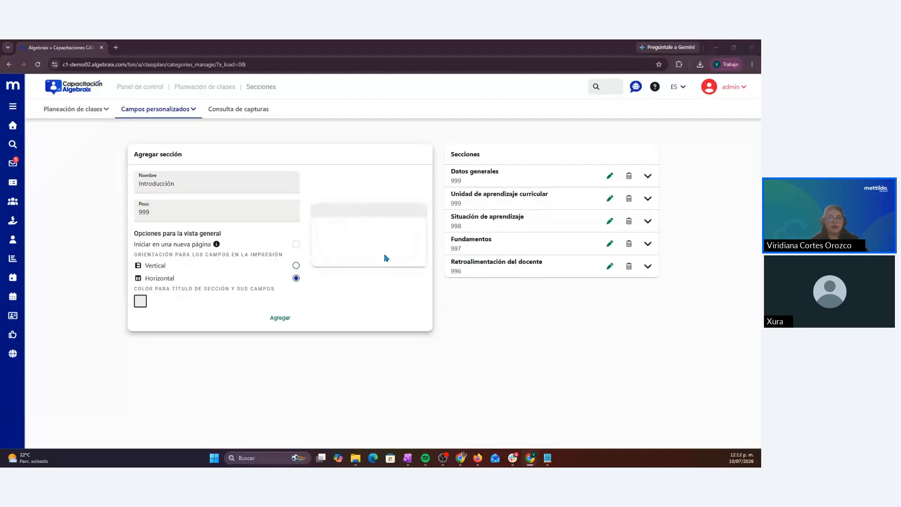
key("alt+Tab")
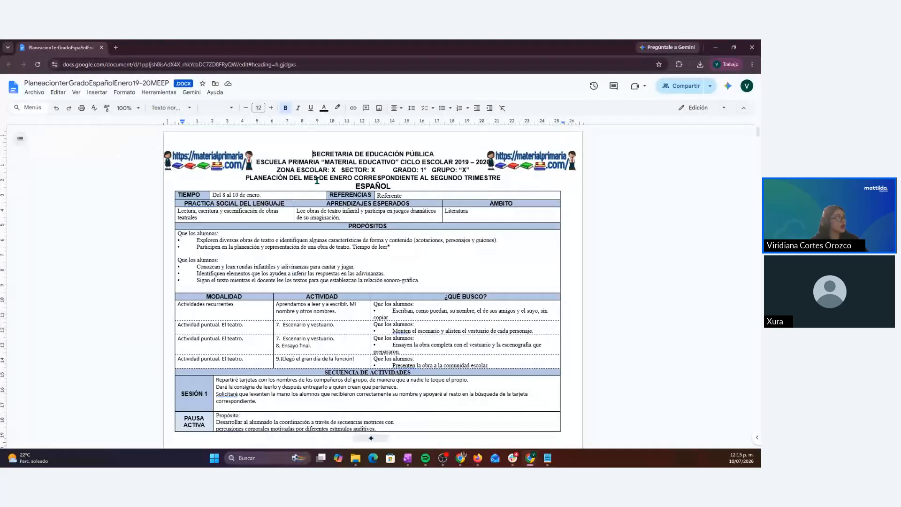
key("alt+Tab")
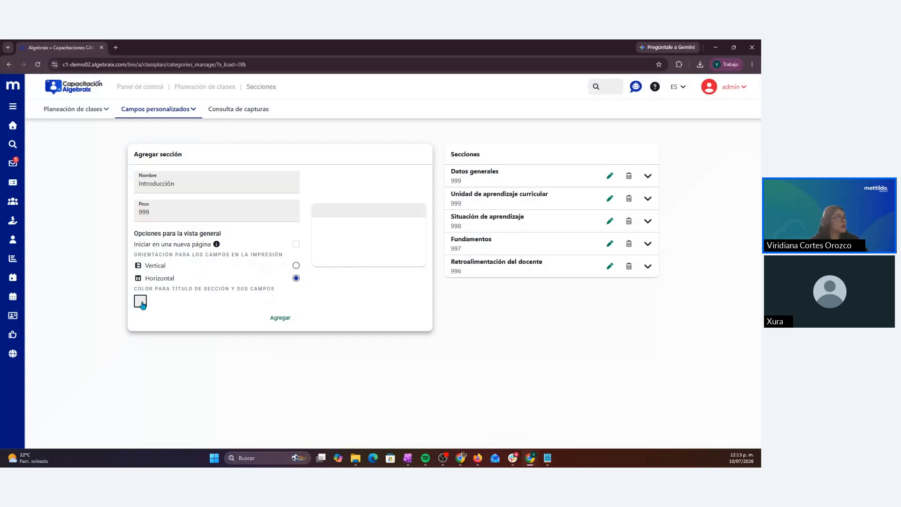
key("alt+Tab")
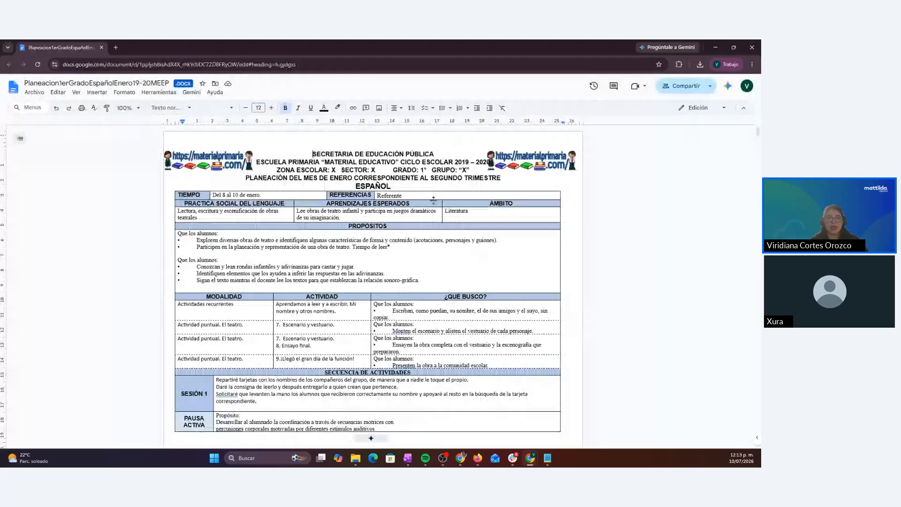
key("alt+Tab")
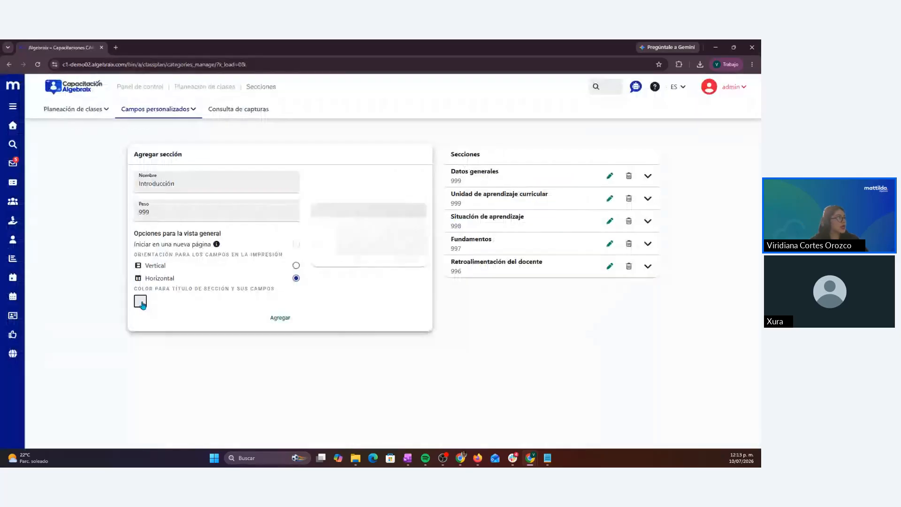
- Set the title and field colour of the Introducción section to blue and add the section
left_click(141, 302)
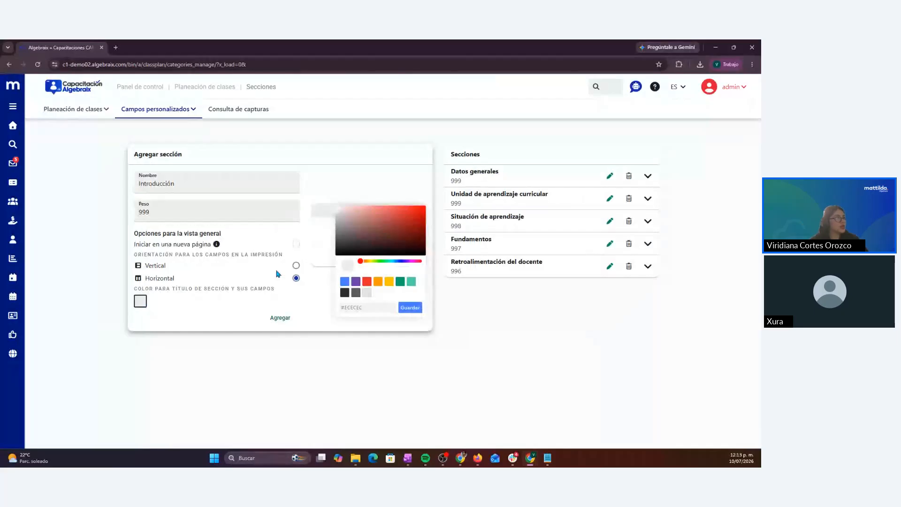
left_click(348, 282)
left_click(412, 308)
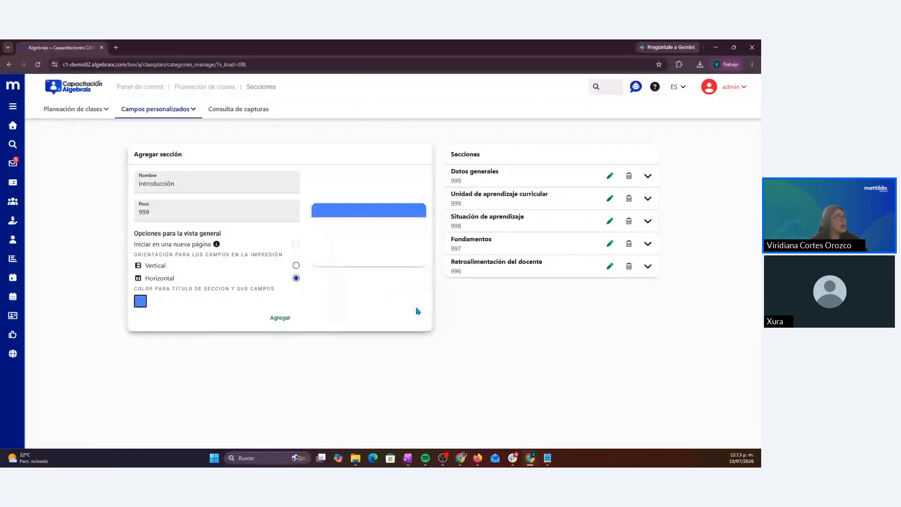
left_click(281, 319)
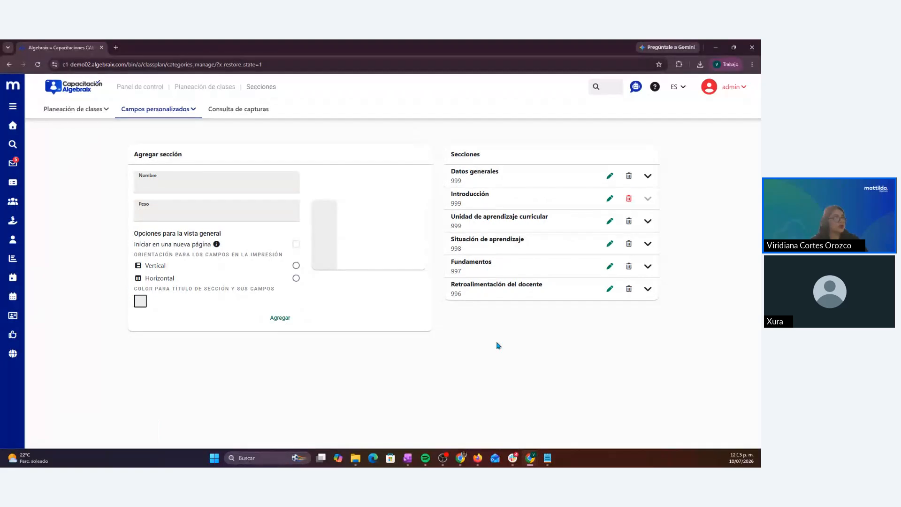
- Add a section named Propósitos with a weight of 998, Horizontal orientation and a blue title colour
left_click(254, 183)
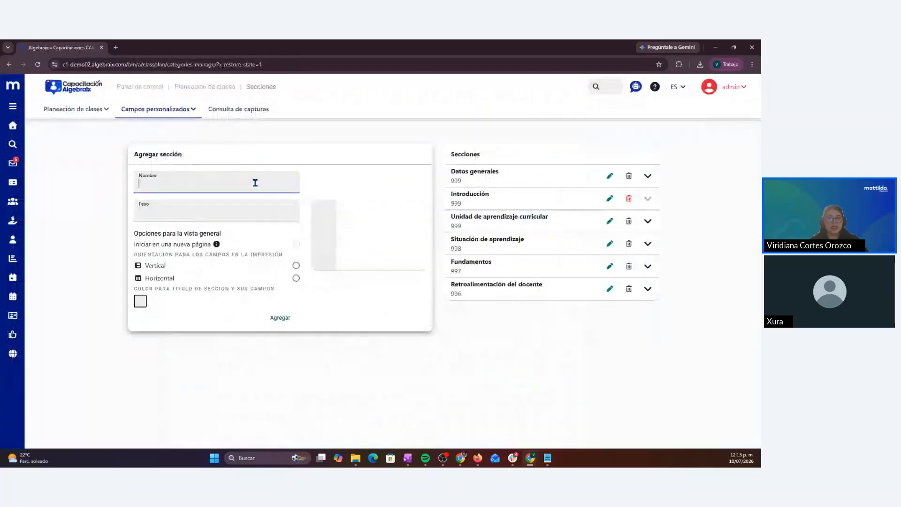
type("Propósitos")
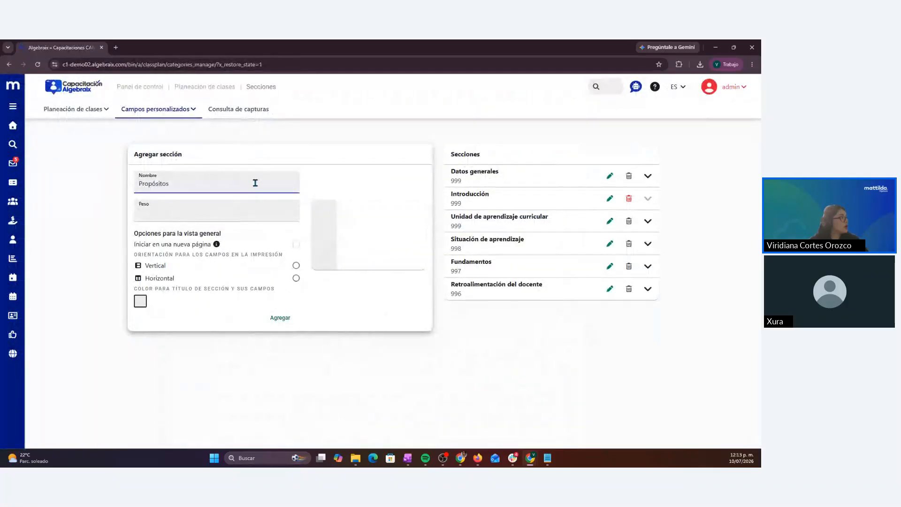
left_click(223, 207)
type("998")
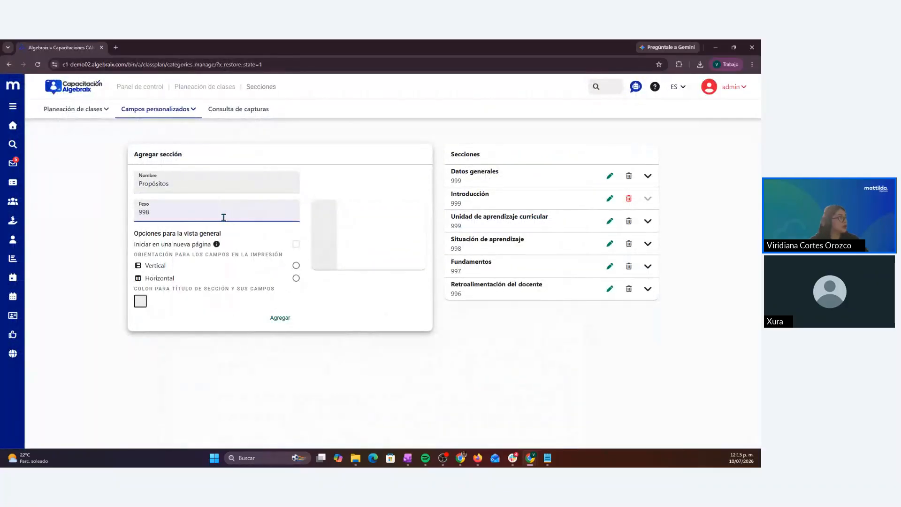
left_click(296, 277)
left_click(142, 299)
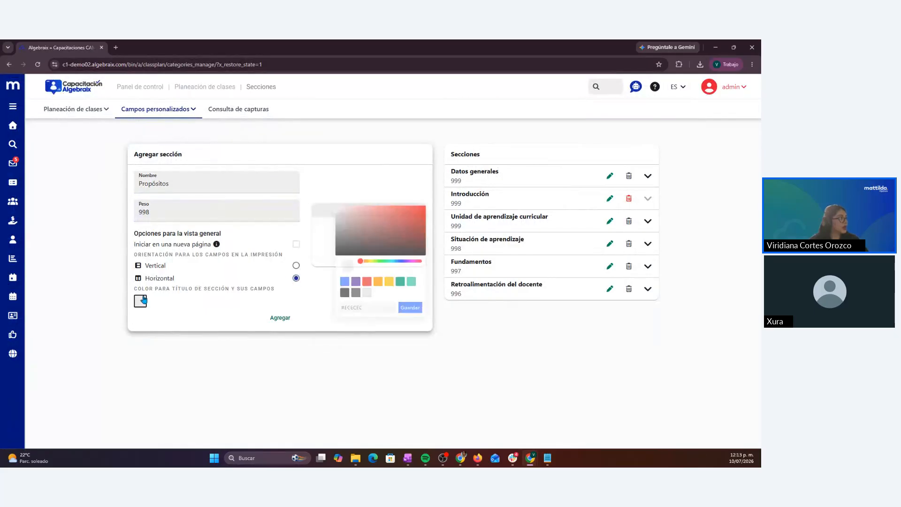
left_click(344, 281)
left_click(410, 307)
left_click(280, 317)
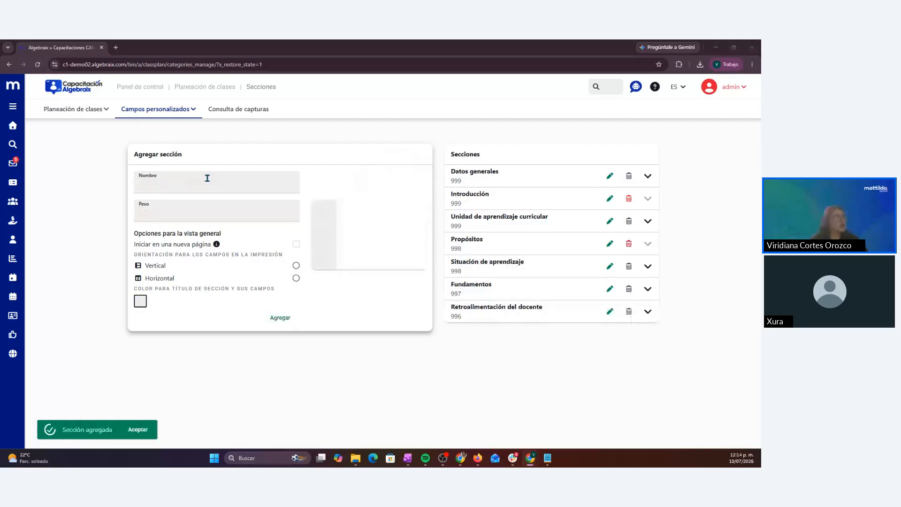
- Check the sample plan in Google Docs and give the new section the name Secuencia de actividades and a weight of 997
key("alt+Tab")
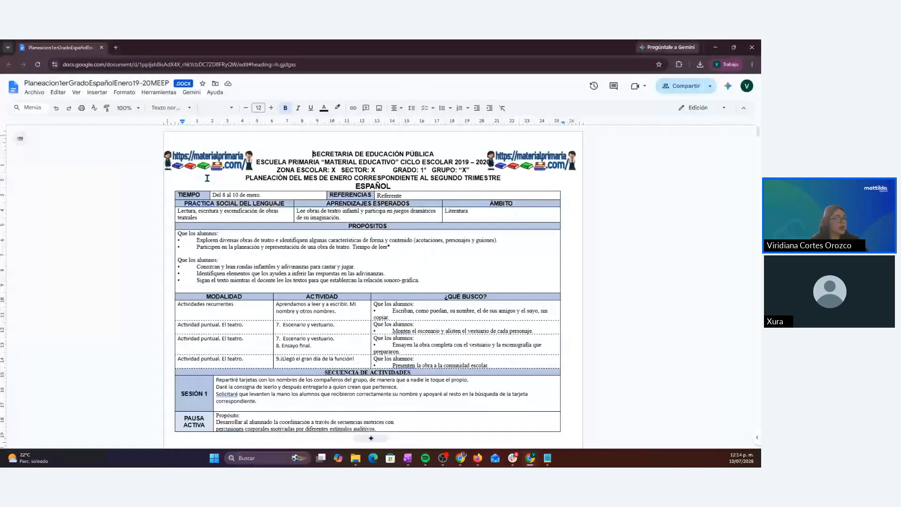
key("alt+Tab")
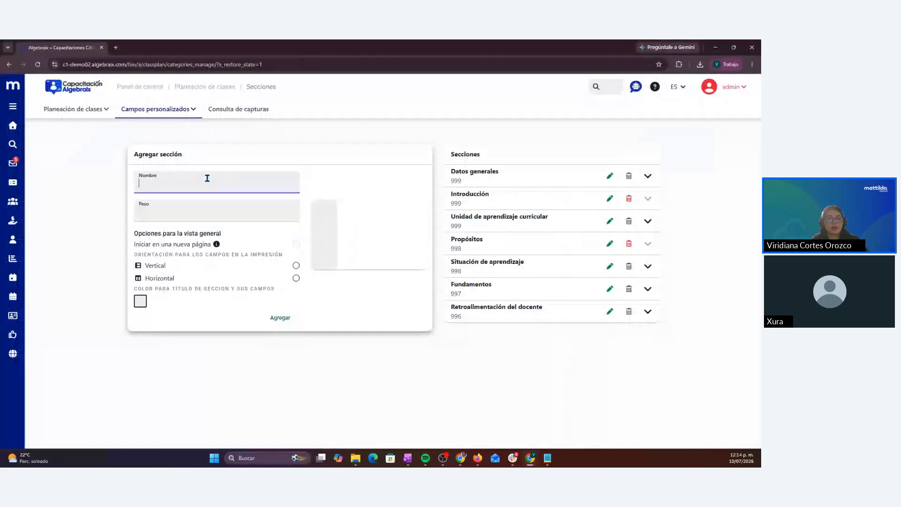
type("Secuencia de a")
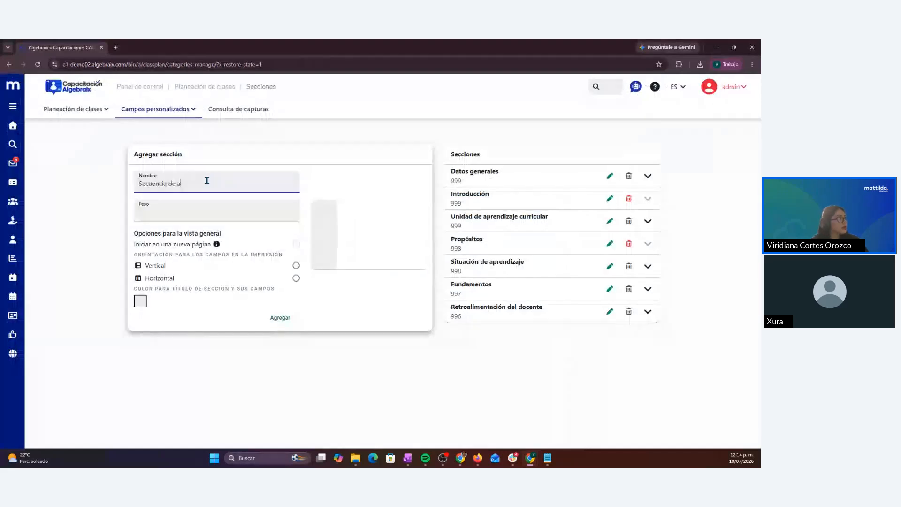
type("ctividades")
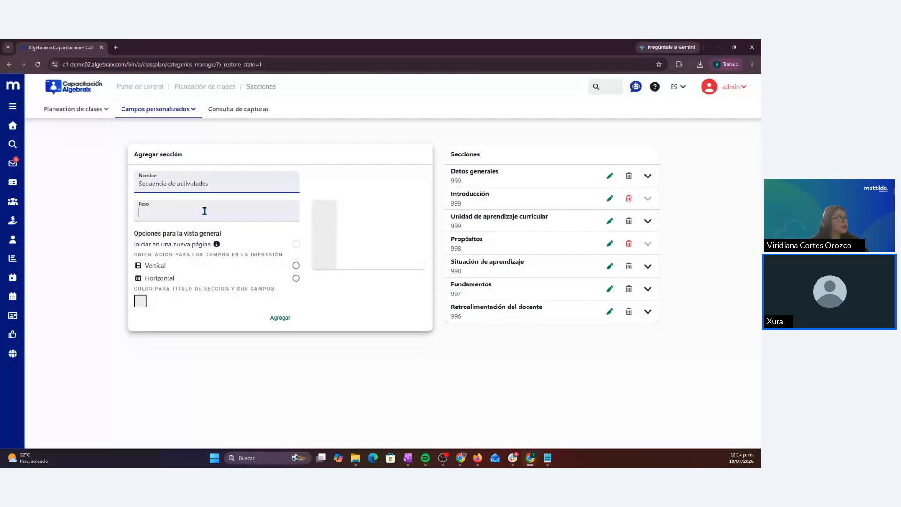
left_click(204, 211)
type("997")
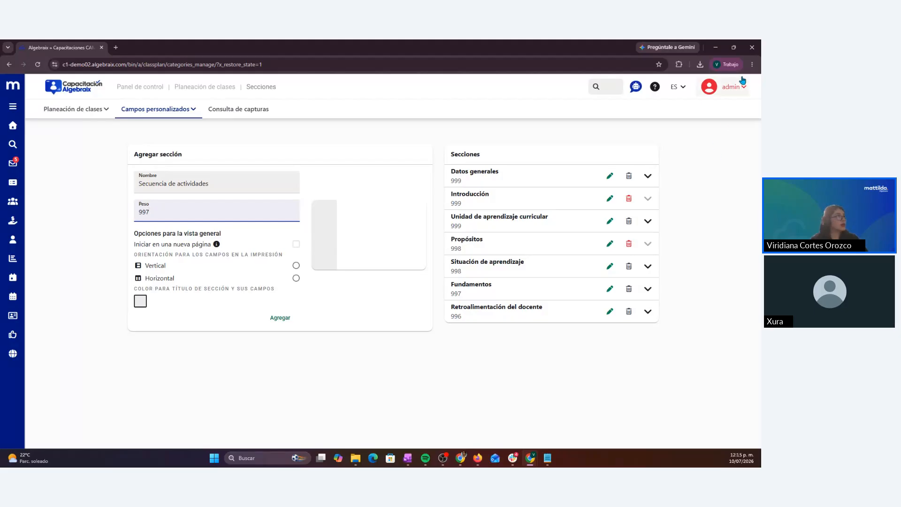
- Enlarge the browser page zoom to 110%
left_click(752, 64)
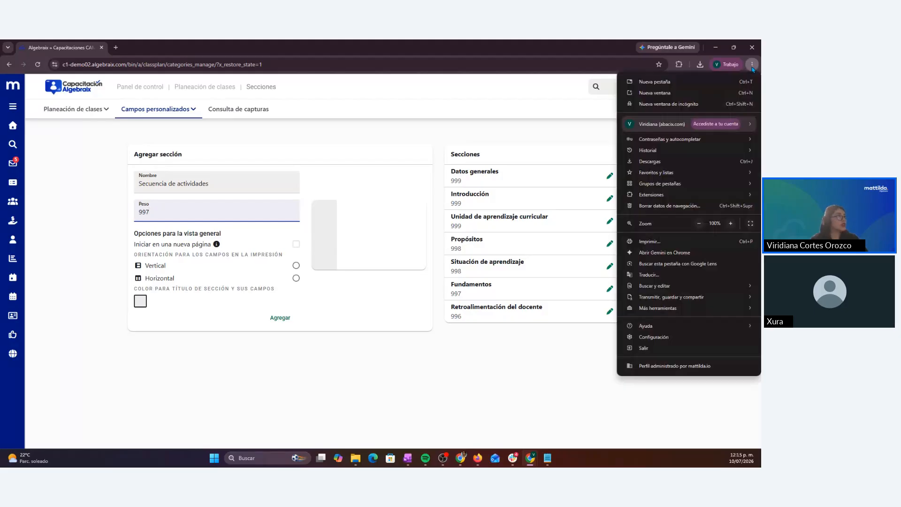
left_click(731, 224)
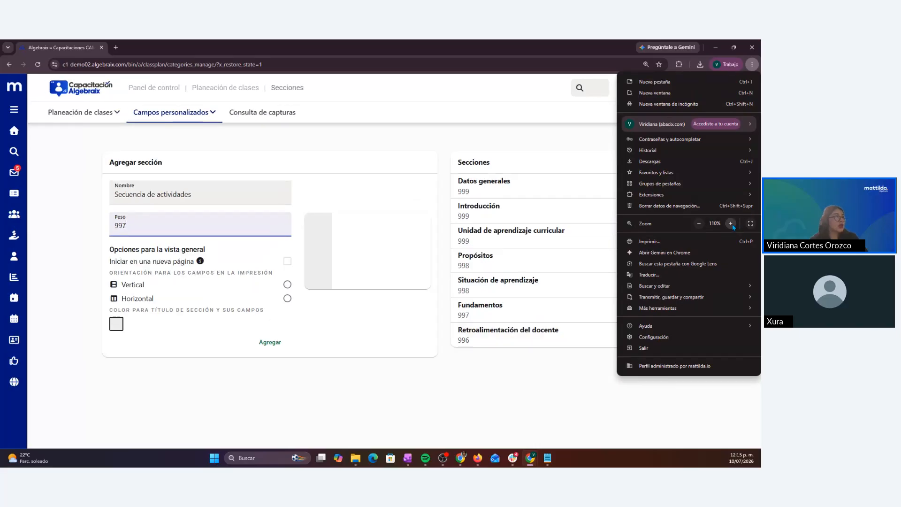
left_click(576, 146)
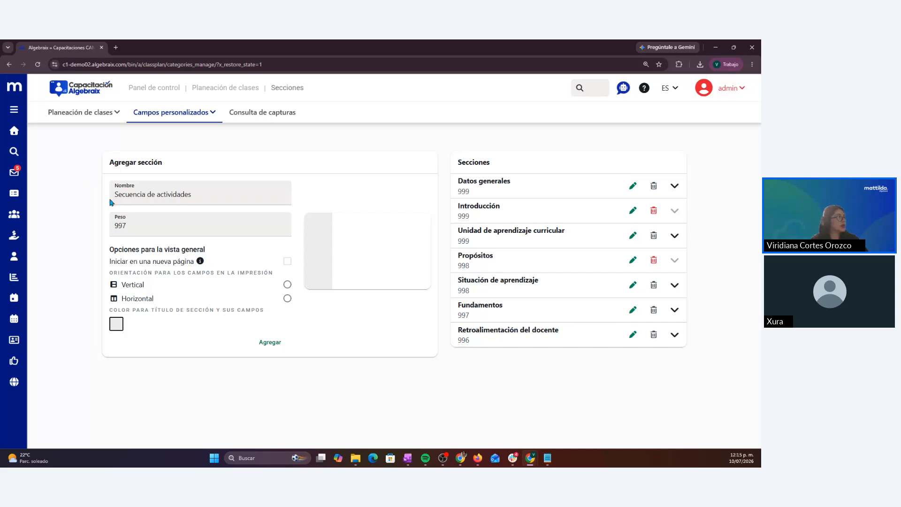
- Set the Secuencia de actividades section's print orientation to Horizontal, open its colour choices and add the section
left_click(177, 227)
left_click(287, 297)
left_click(115, 325)
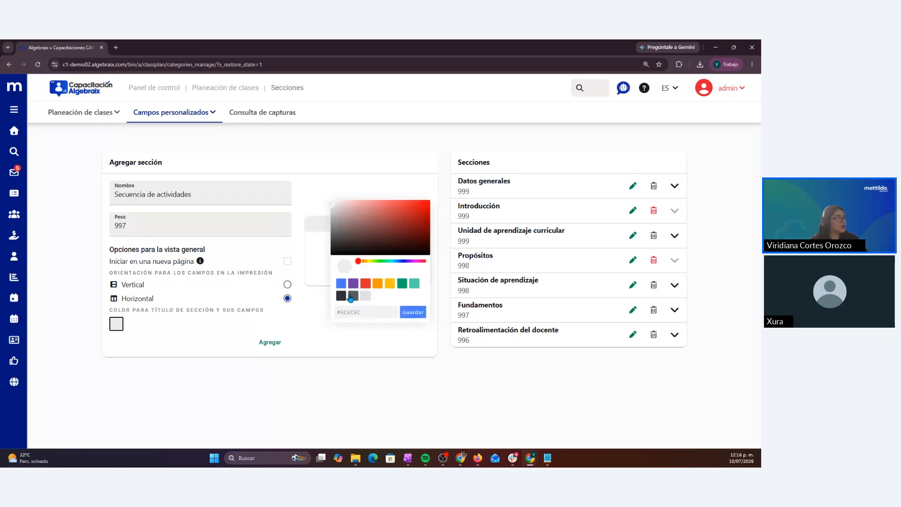
left_click(277, 345)
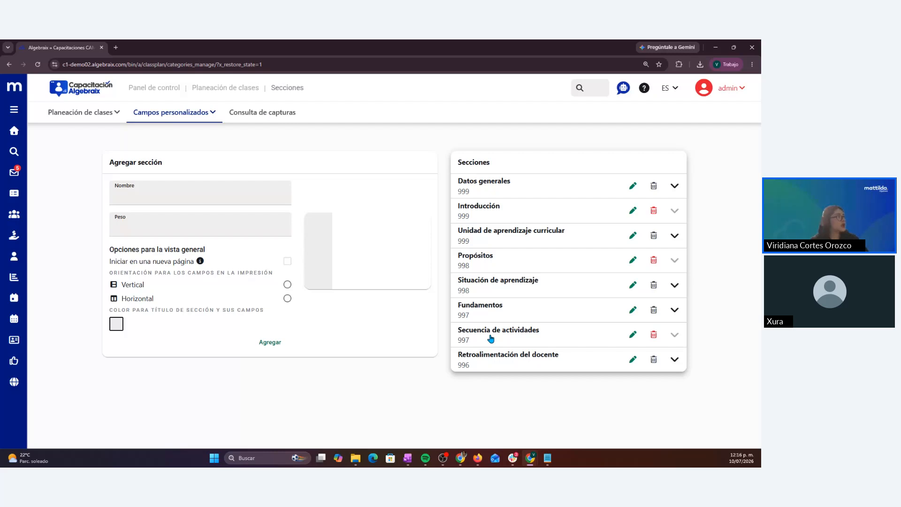
- Open the form for adding a new custom field set and compare it with the sample plan in Google Docs
left_click(192, 115)
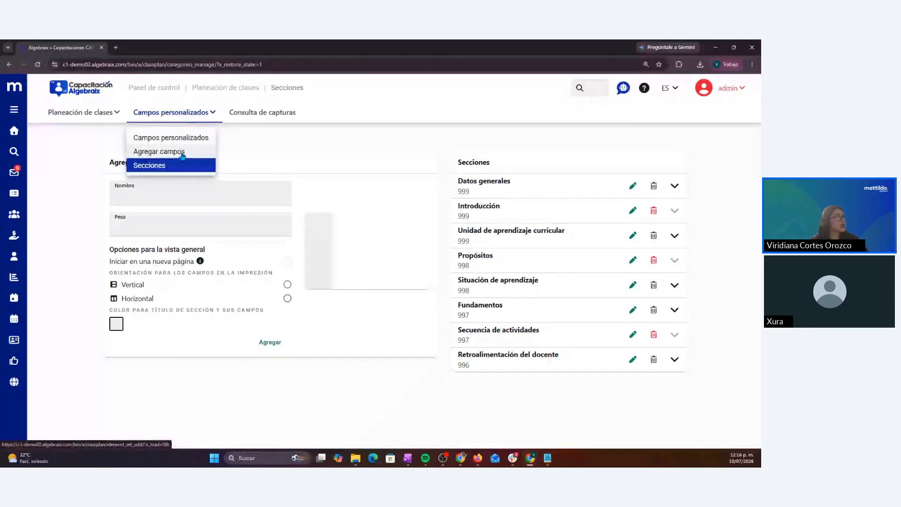
left_click(183, 153)
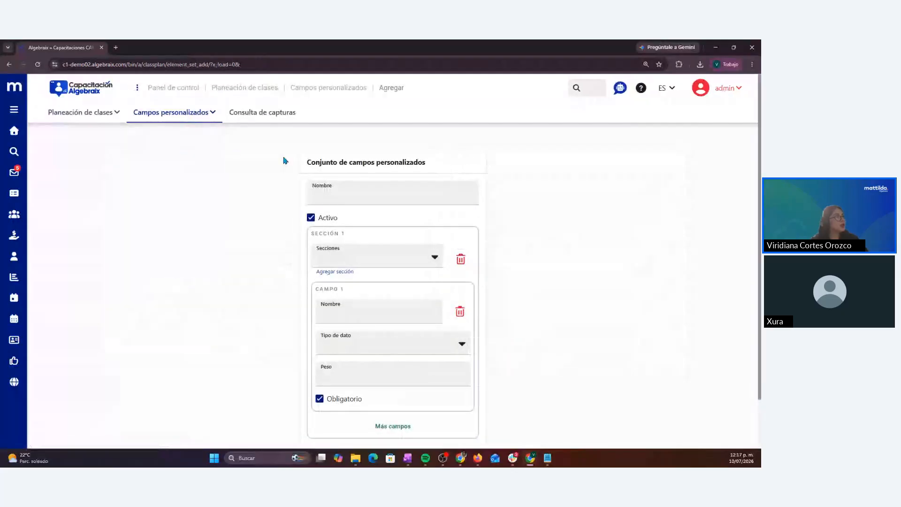
left_click_drag(284, 161, 517, 185)
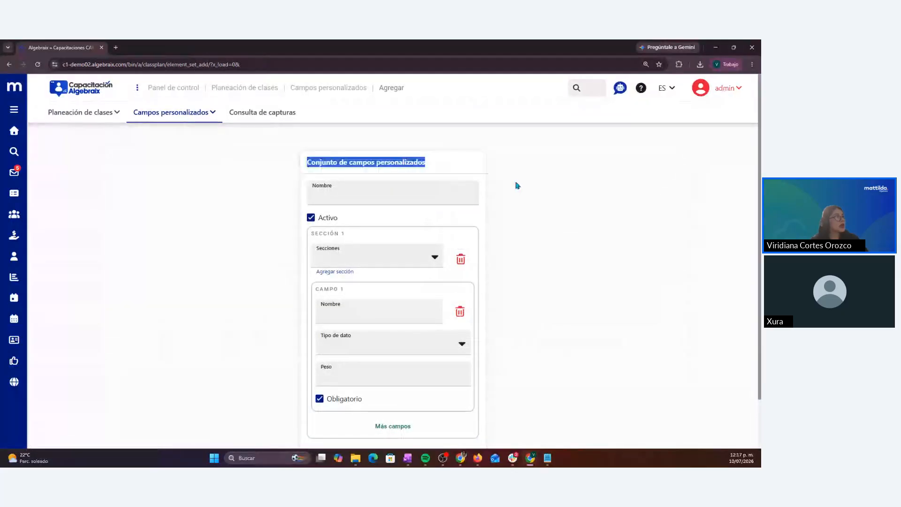
left_click(517, 185)
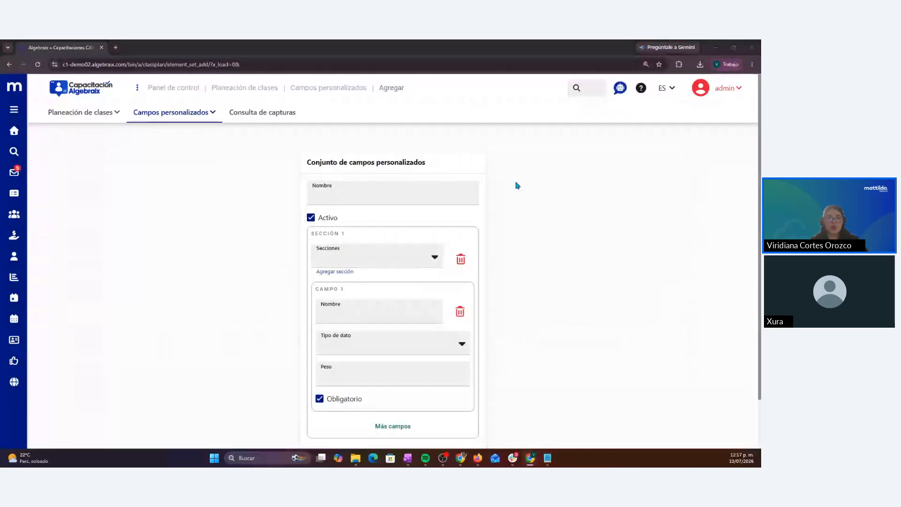
key("alt+Tab")
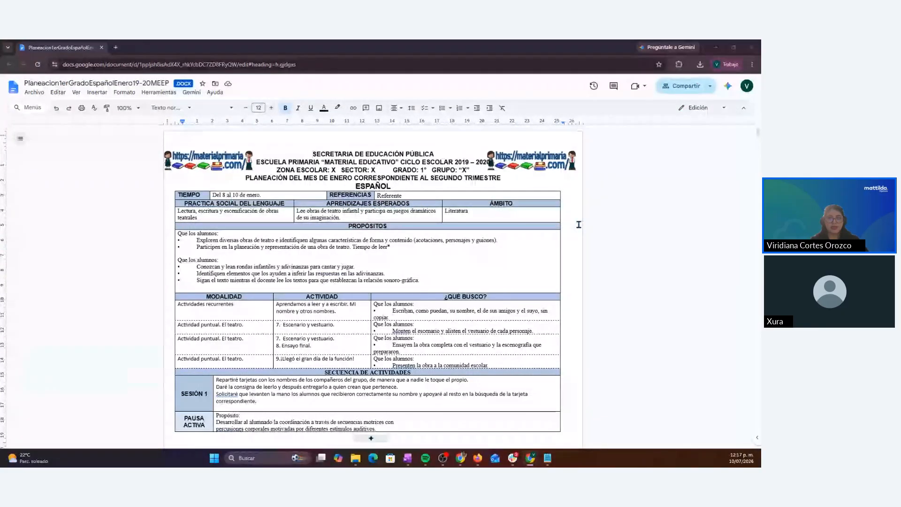
key("alt+Tab")
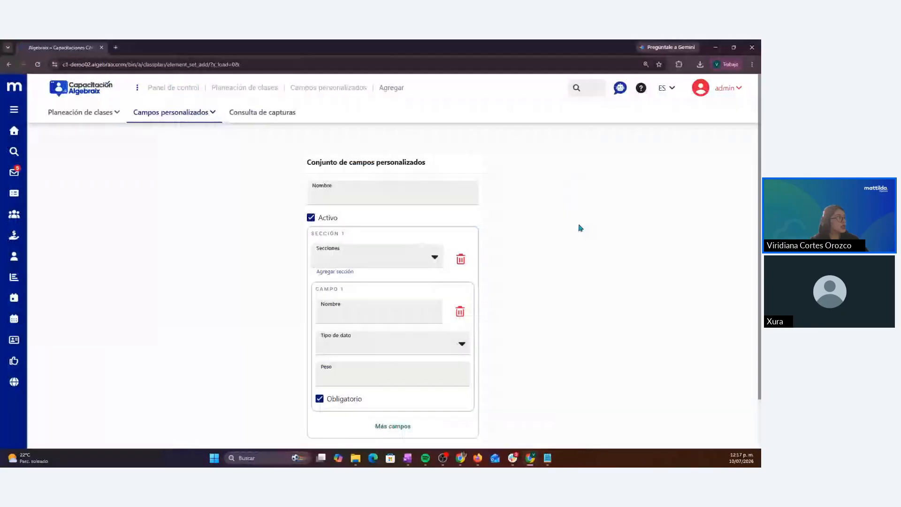
left_click(393, 191)
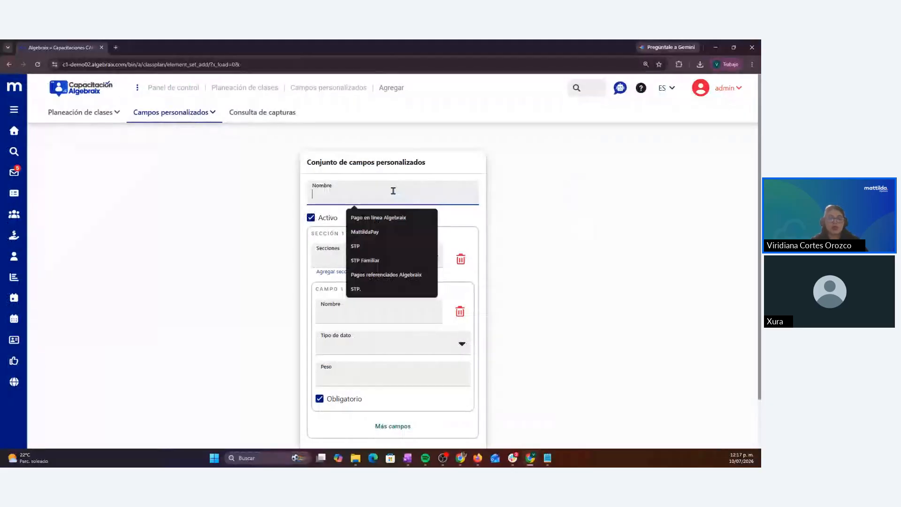
type("Primarios")
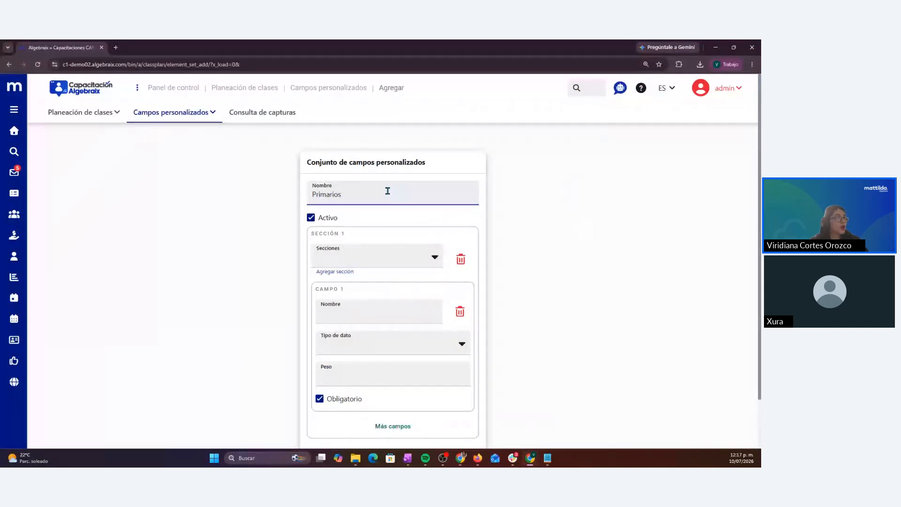
key("BackSpace")
key("BackSpace")
key("BackSpace")
key("BackSpace")
key("BackSpace")
key("BackSpace")
key("BackSpace")
key("BackSpace")
key("BackSpace")
- Name the custom field set Básicos, consult the sample plan in Google Docs and choose Introducción as its first section
type("Básicos")
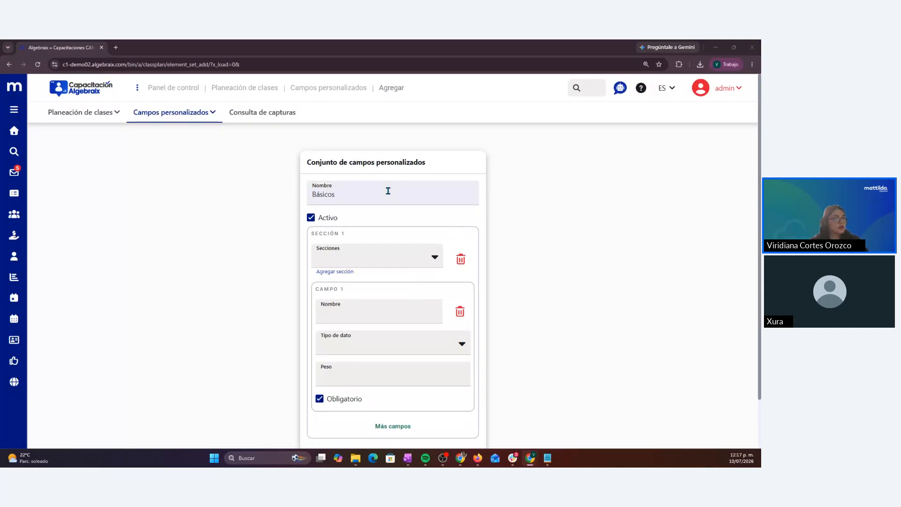
key("alt+Tab")
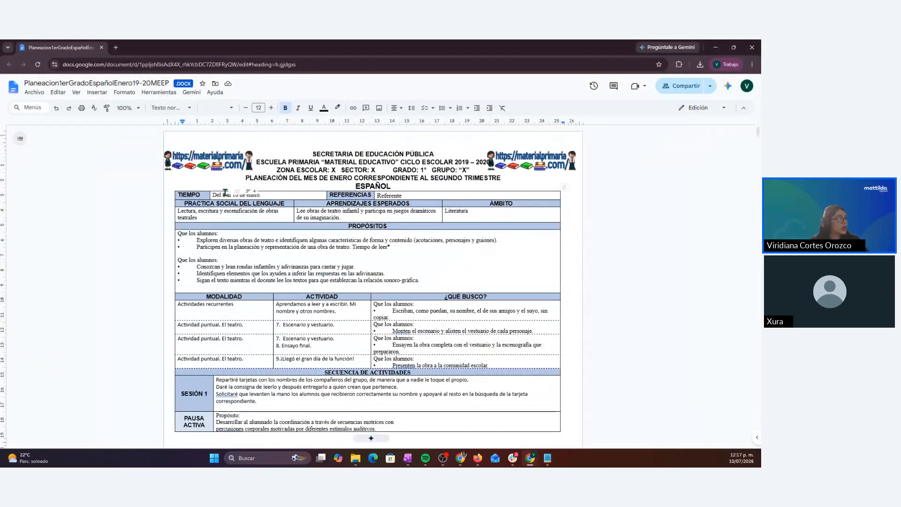
key("alt+Tab")
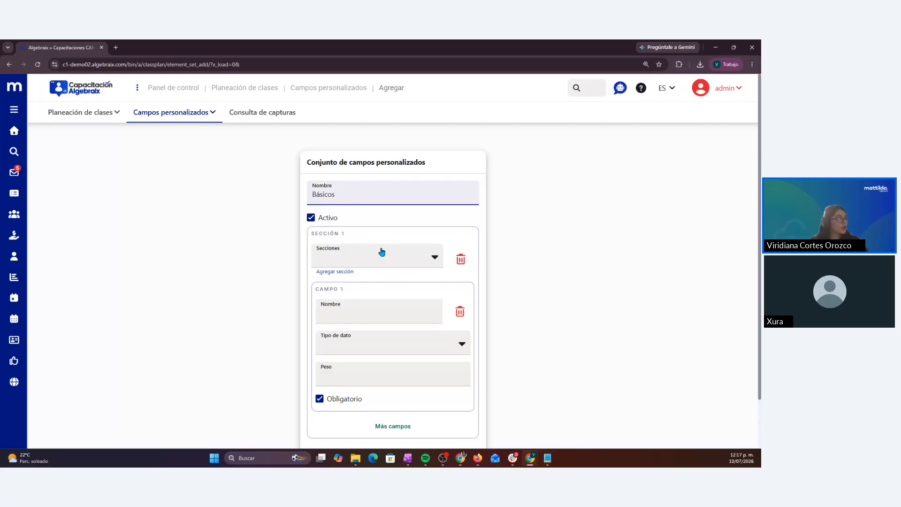
left_click(390, 261)
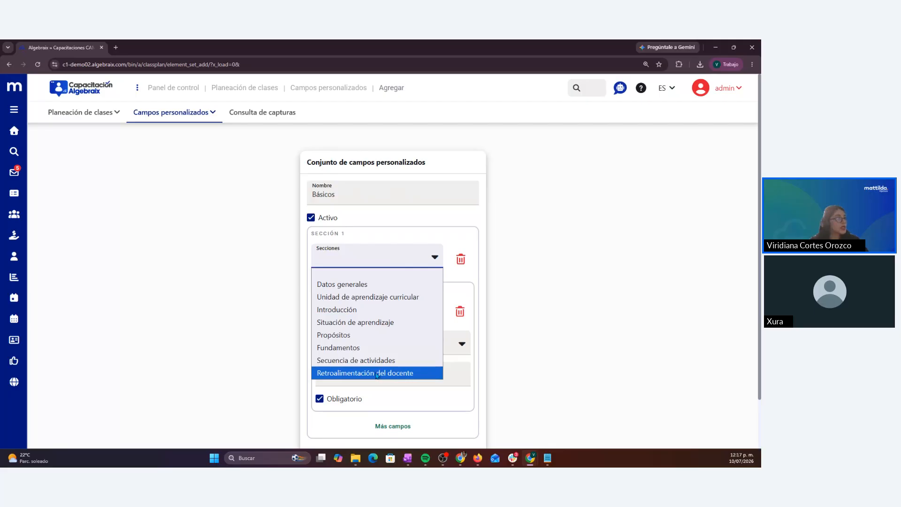
left_click(355, 314)
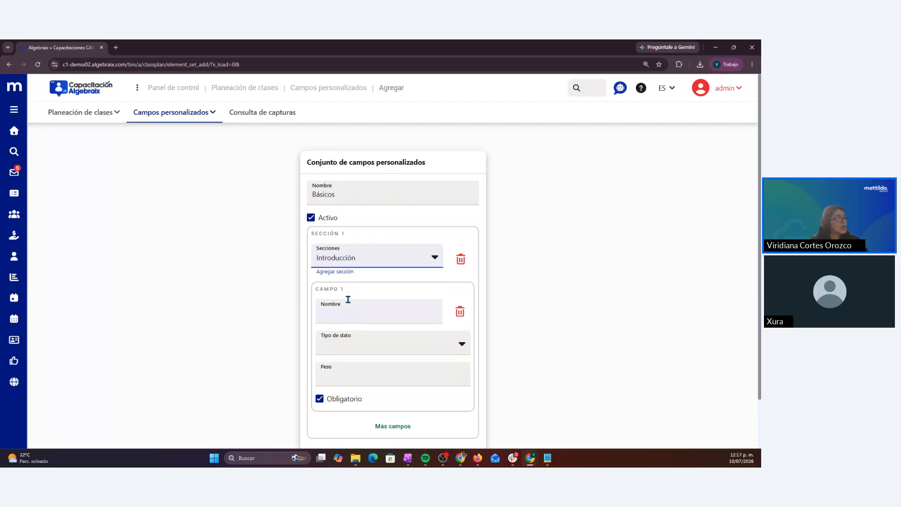
- Name the first field of the Introducción section Tiempo, checking that entry in the sample plan in Google Docs
left_click(348, 311)
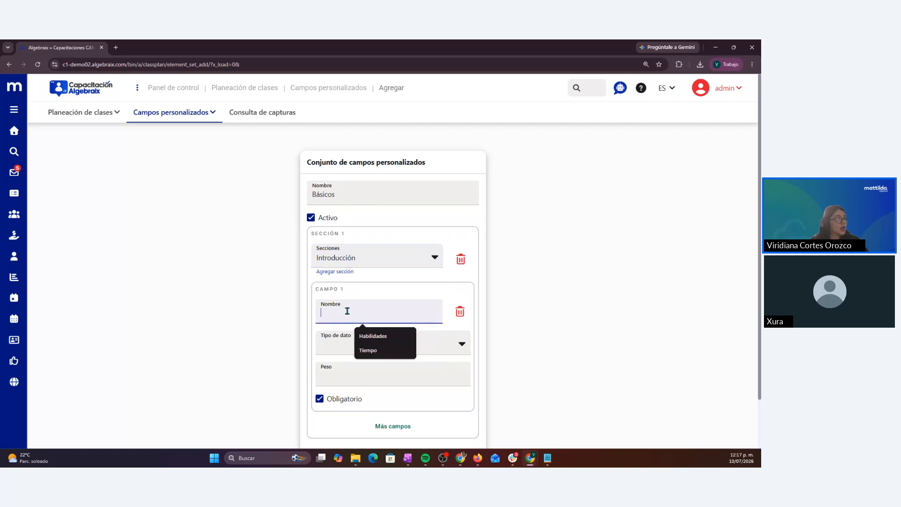
key("alt+Tab")
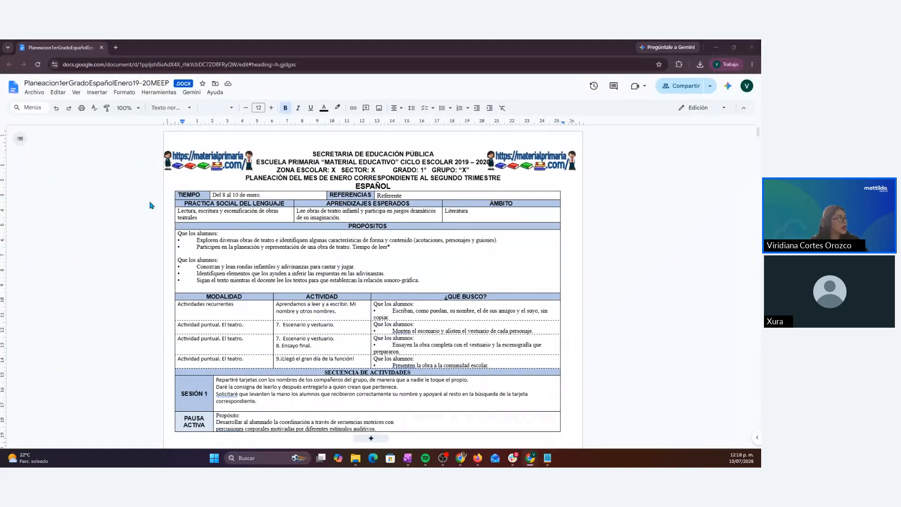
key("alt+Tab")
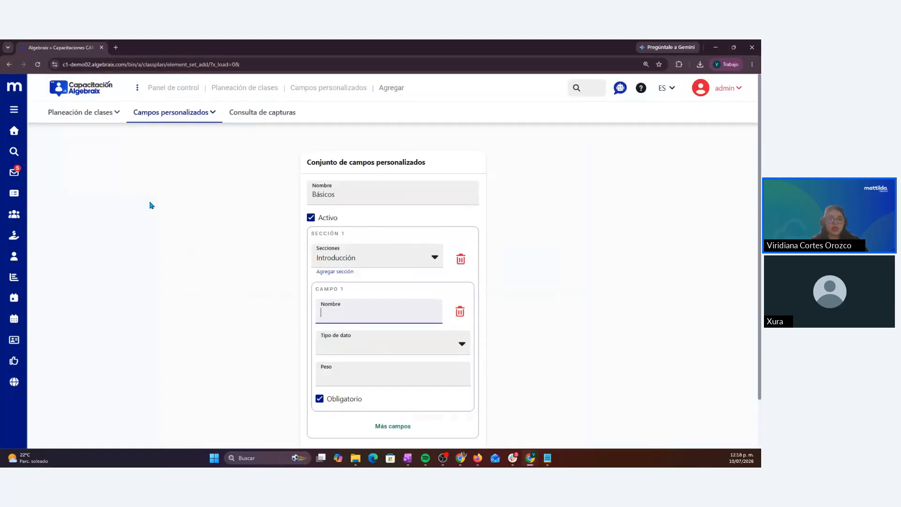
type("Tiempo")
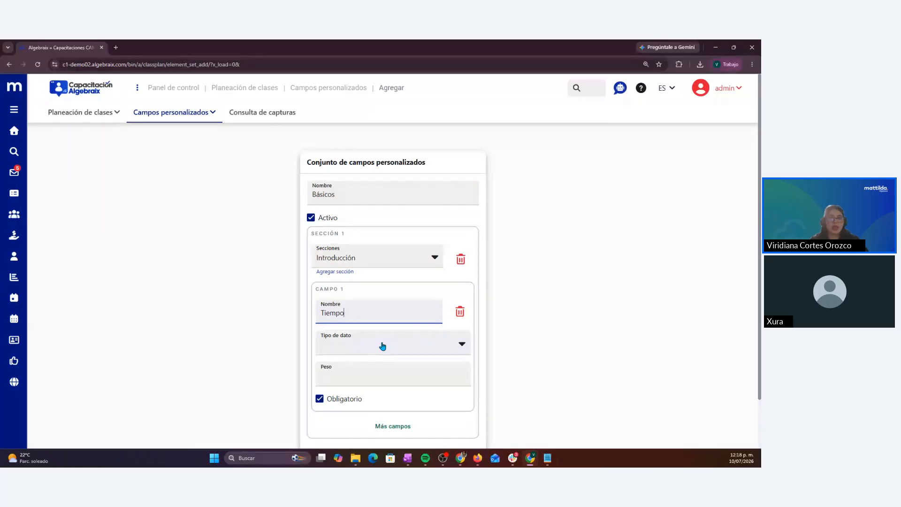
key("alt+Tab")
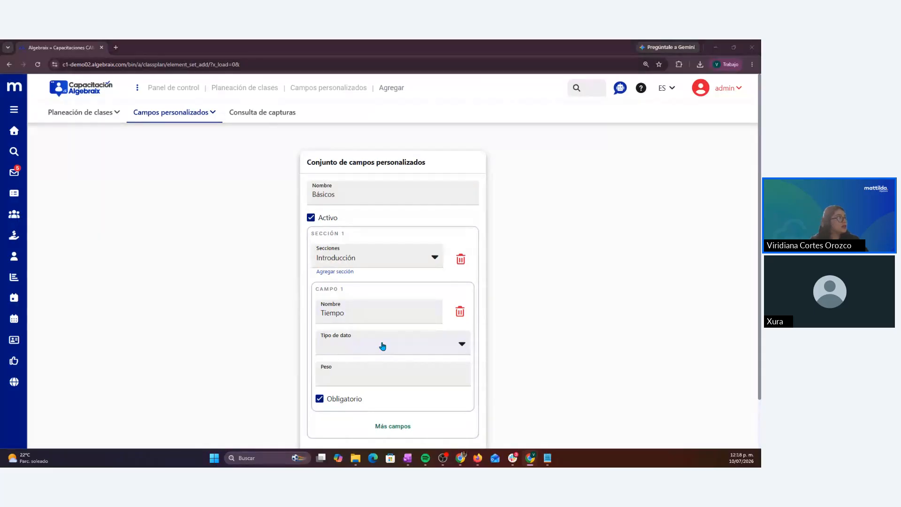
key("alt+Tab")
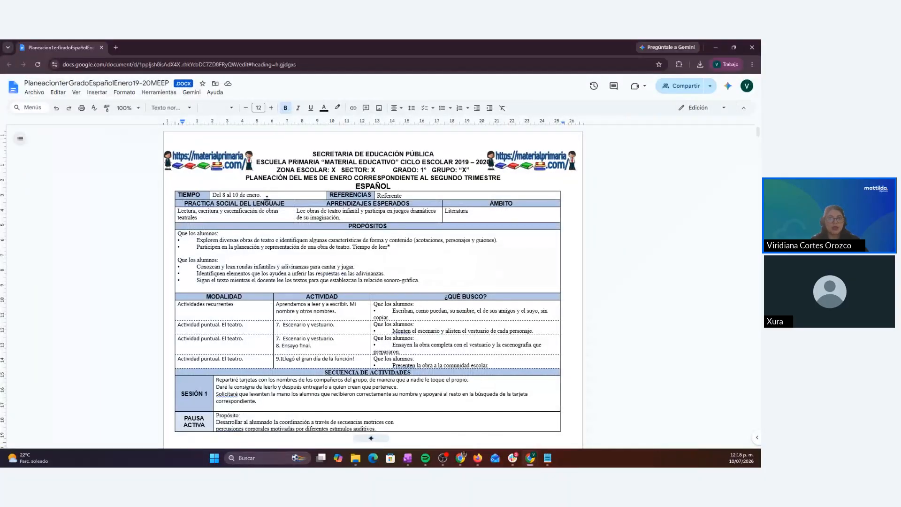
key("alt+Tab")
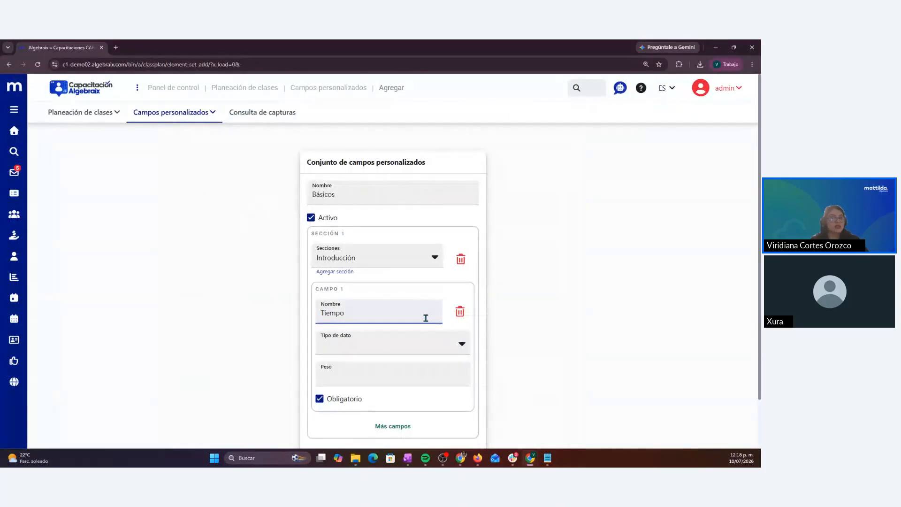
- Set the Tiempo field's data type to Numérico and its weight to 999
left_click(416, 291)
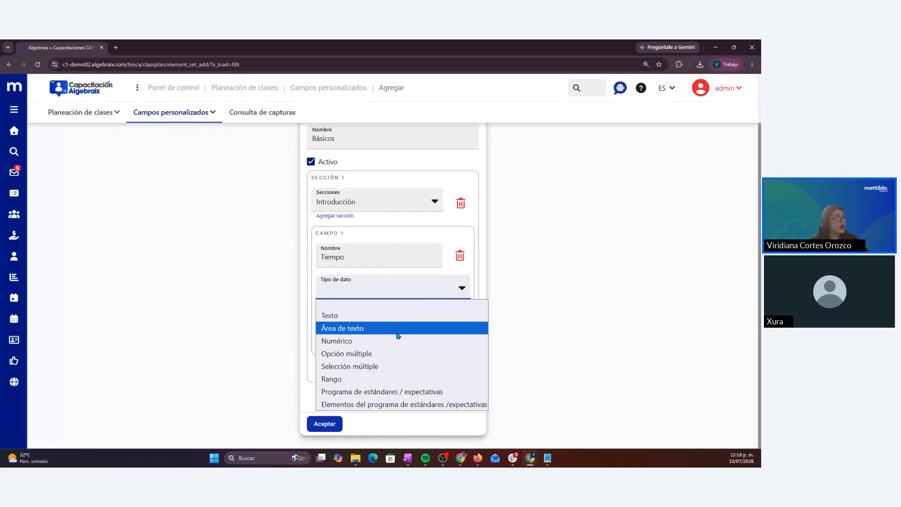
left_click(390, 345)
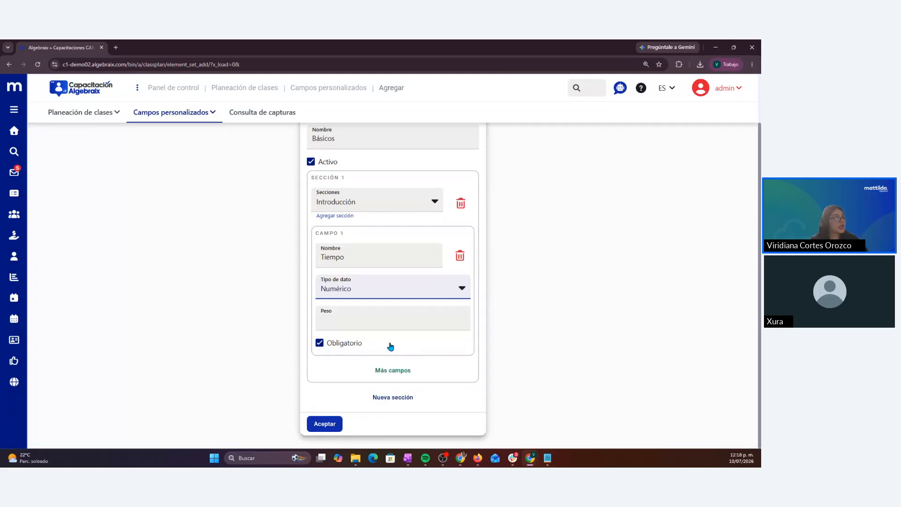
left_click(355, 288)
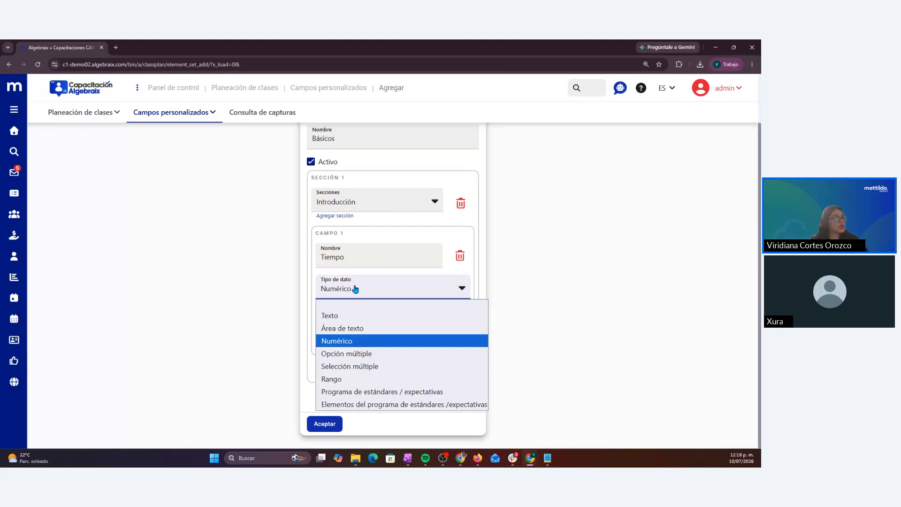
left_click(361, 341)
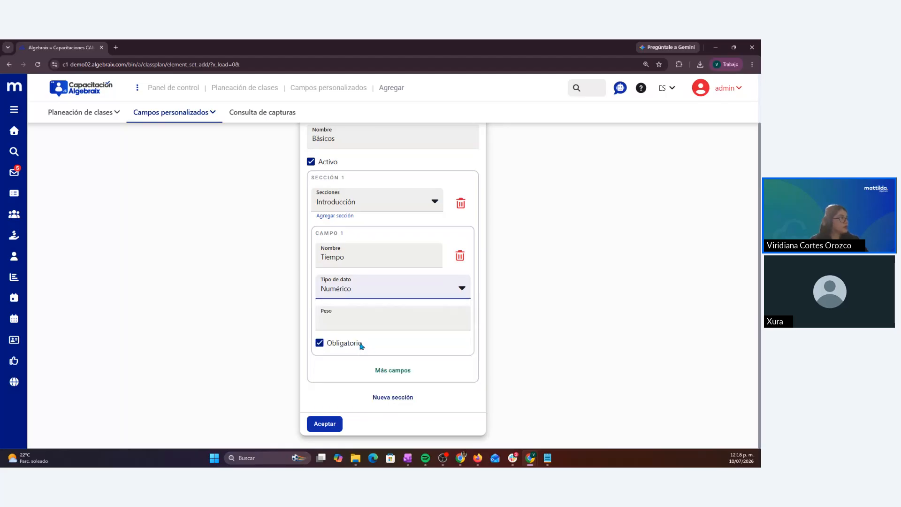
left_click(341, 321)
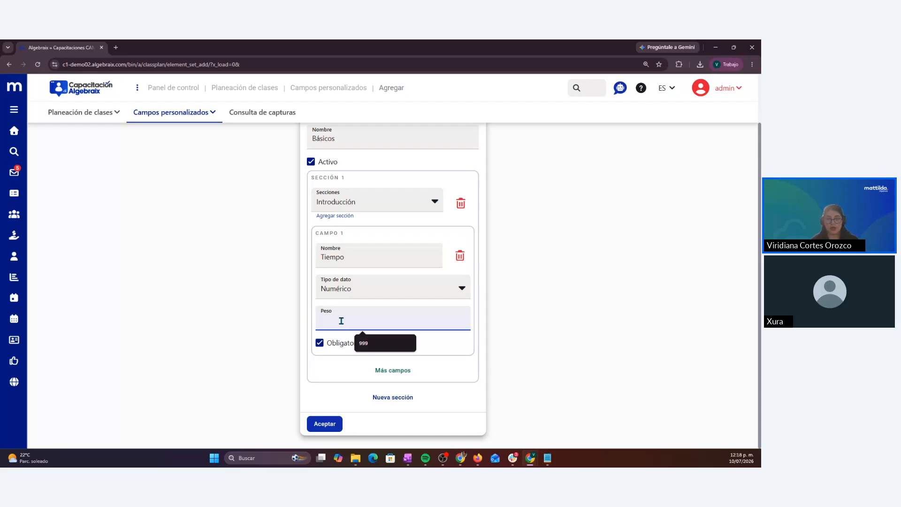
type("999")
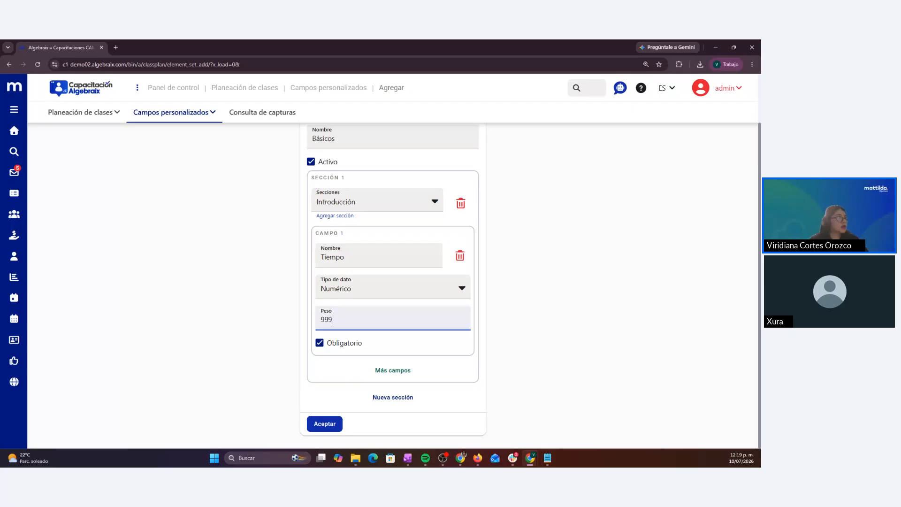
- Try a weight of 15 for the Tiempo field and consult the sample plan in Google Docs
key("BackSpace")
key("BackSpace")
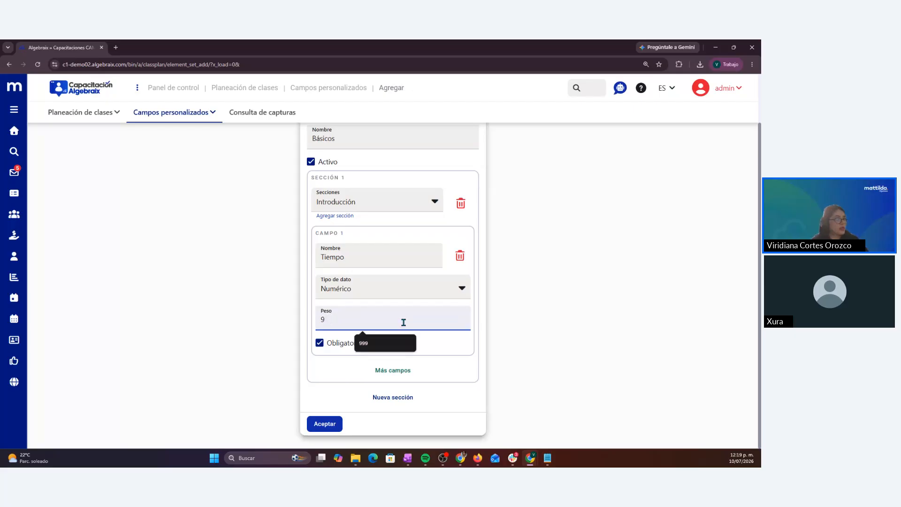
key("BackSpace")
type("1")
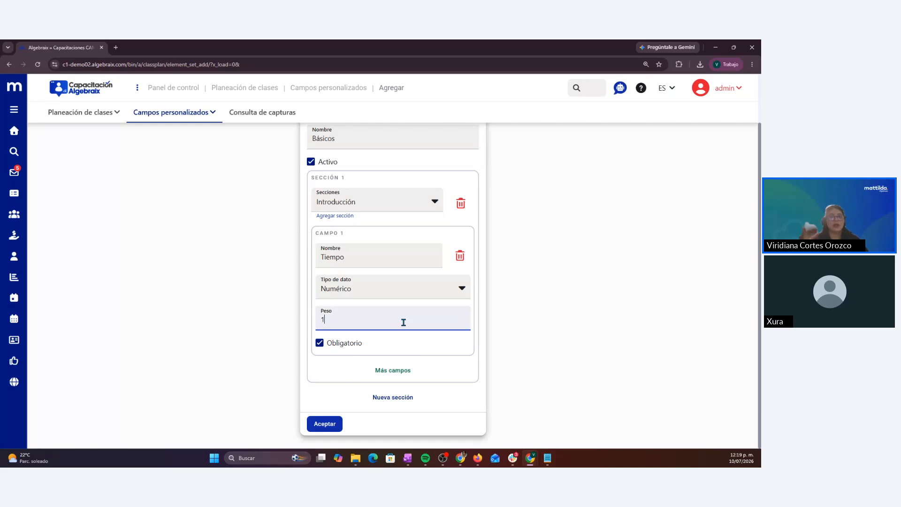
type("5")
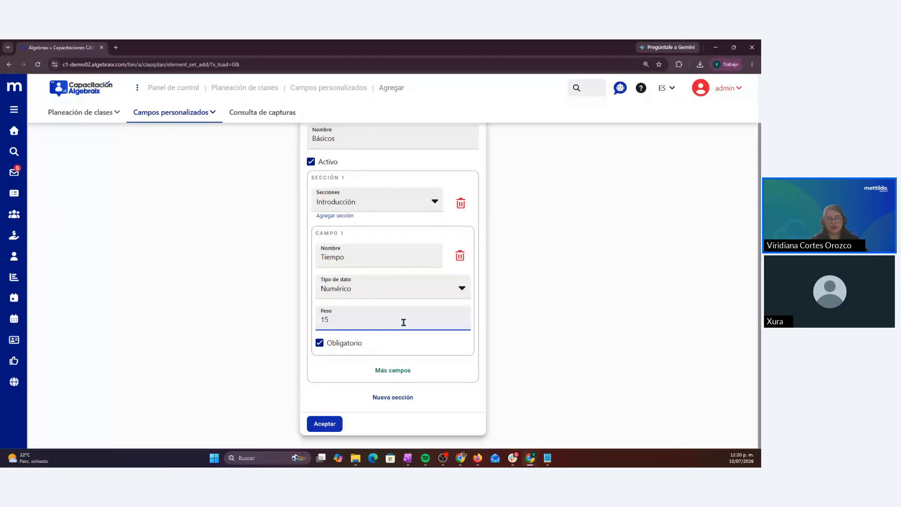
key("alt+Tab")
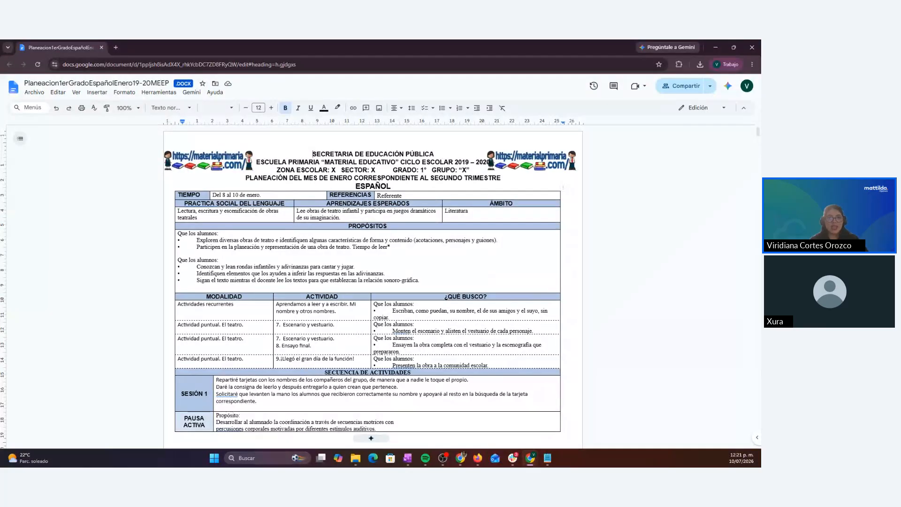
key("alt+Tab")
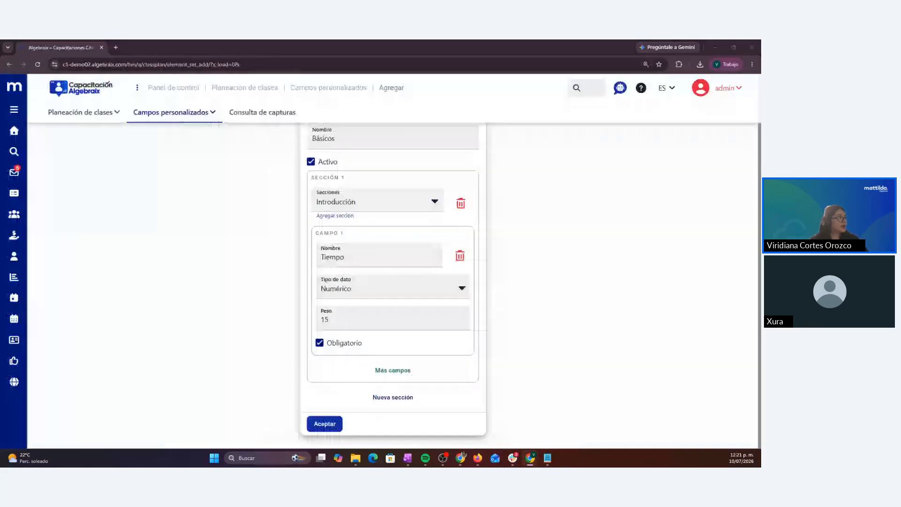
- Set the Tiempo field's weight back to 999 and leave the field marked as Obligatorio
left_click(410, 322)
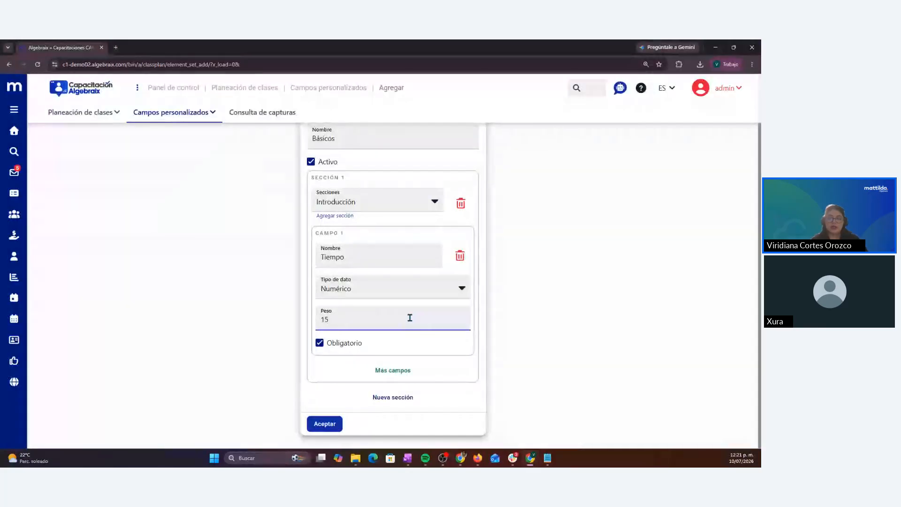
key("BackSpace")
key("BackSpace")
type("999")
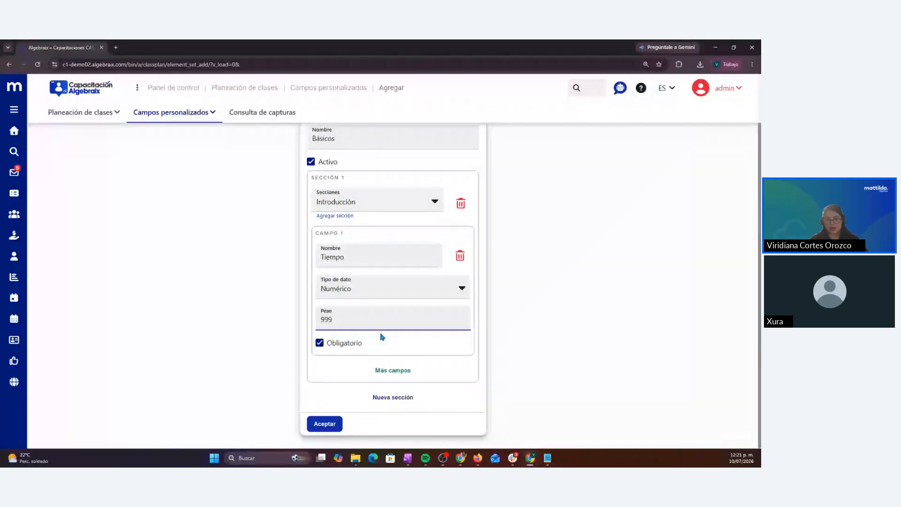
left_click(318, 345)
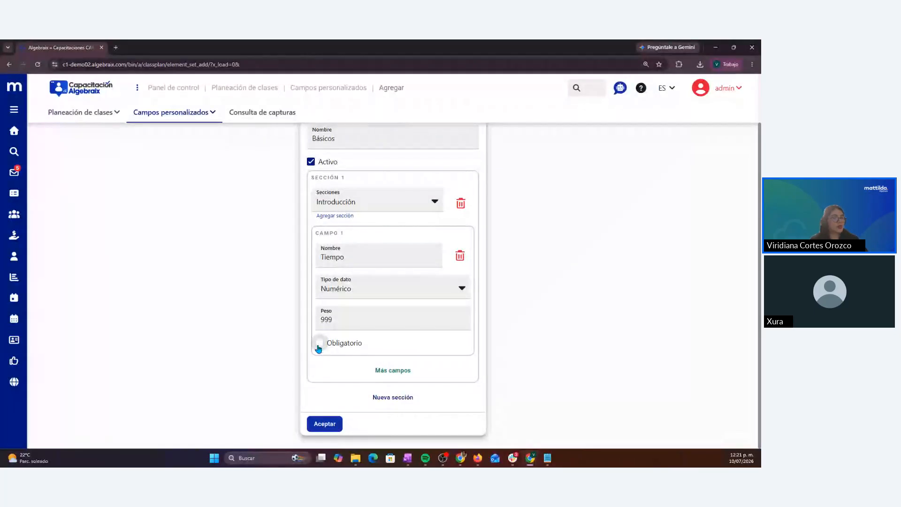
left_click(320, 343)
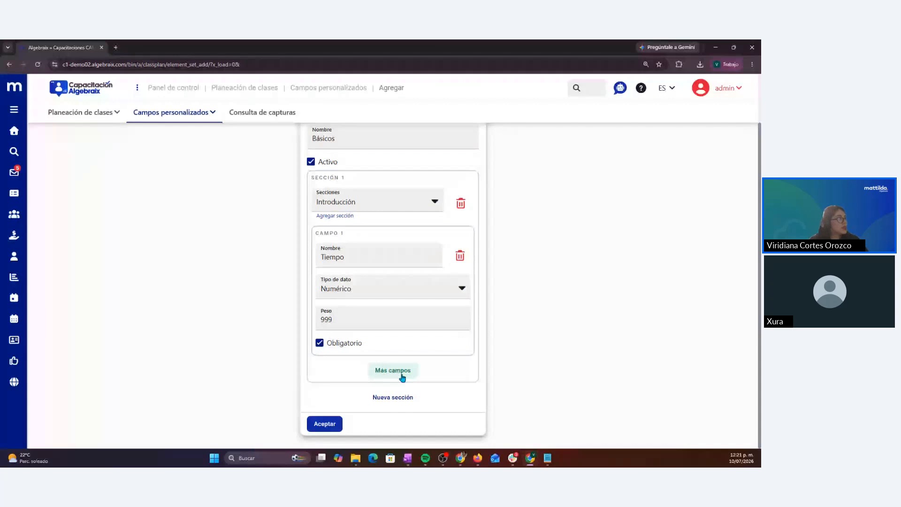
- Consult the sample plan in Google Docs and add a second field named Referemcias to the Introducción section
key("alt+Tab")
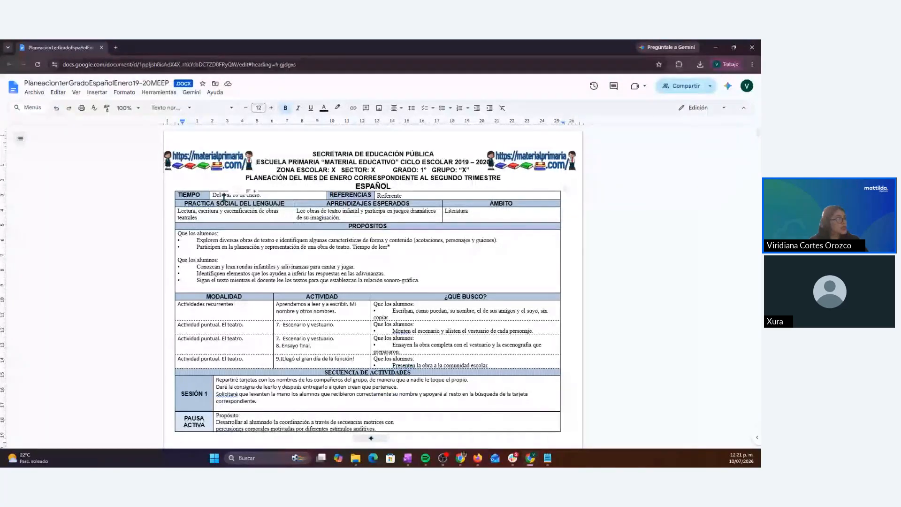
key("alt+Tab")
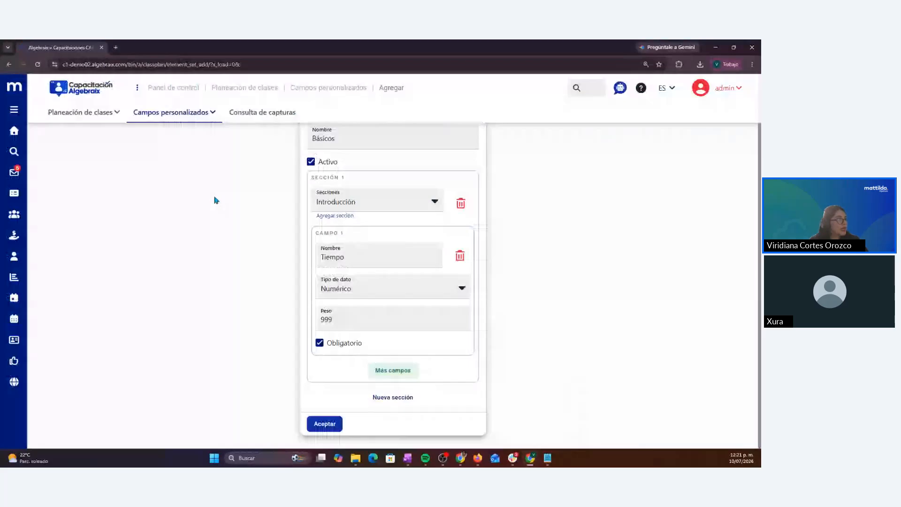
left_click(383, 369)
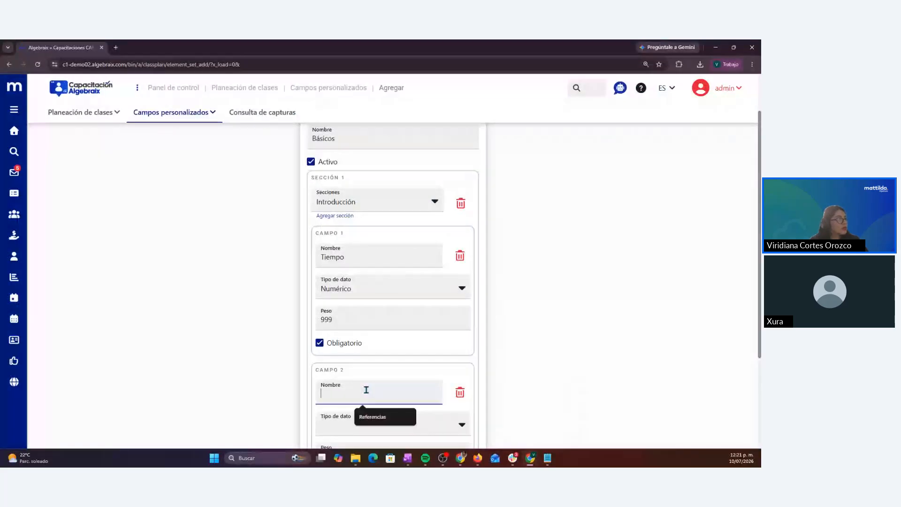
key("alt+Tab")
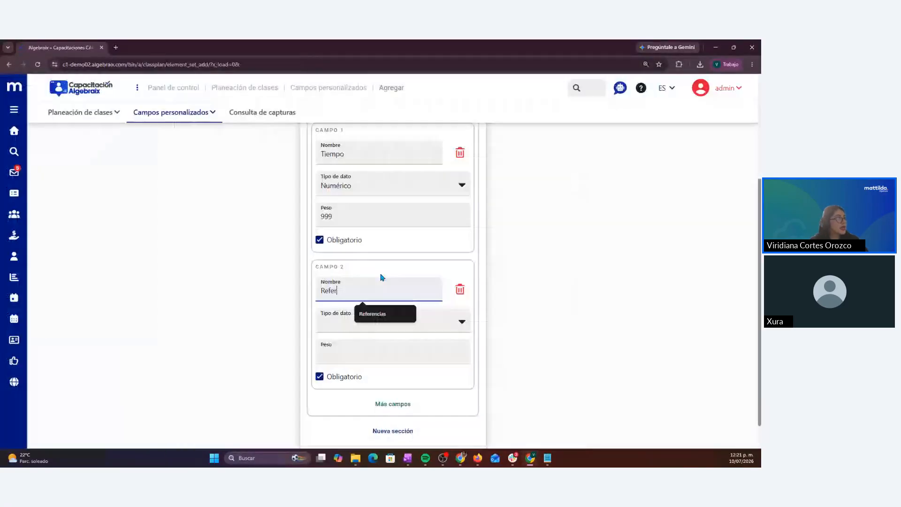
type("e")
type("mcias")
- Set the second field's data type to Texto and its weight to 998
left_click(376, 322)
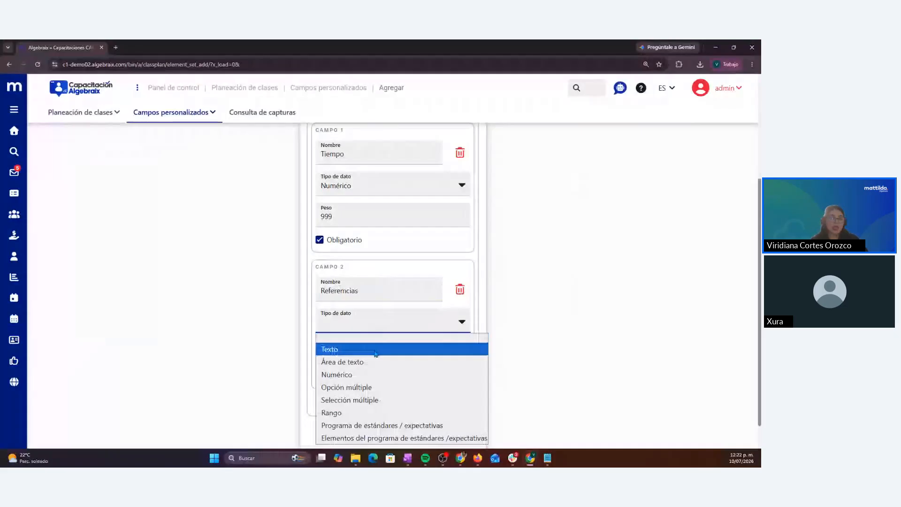
left_click(375, 354)
left_click(372, 350)
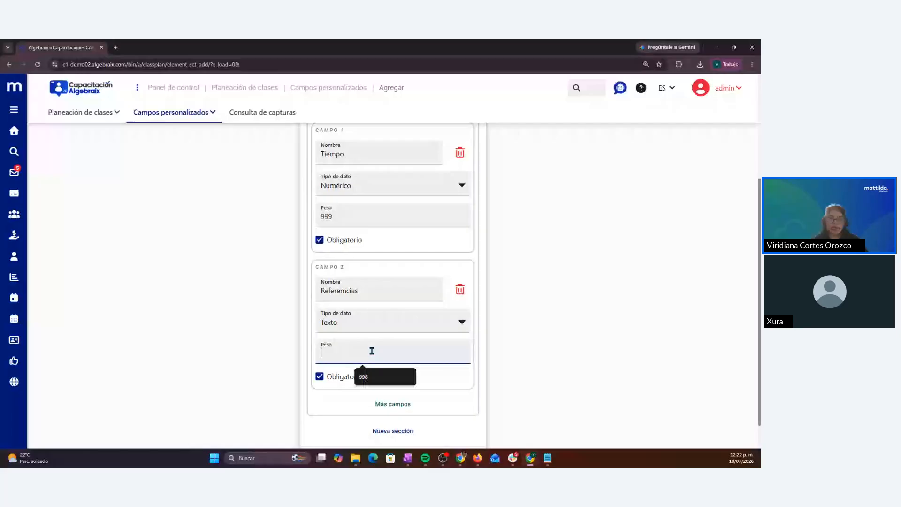
type("998")
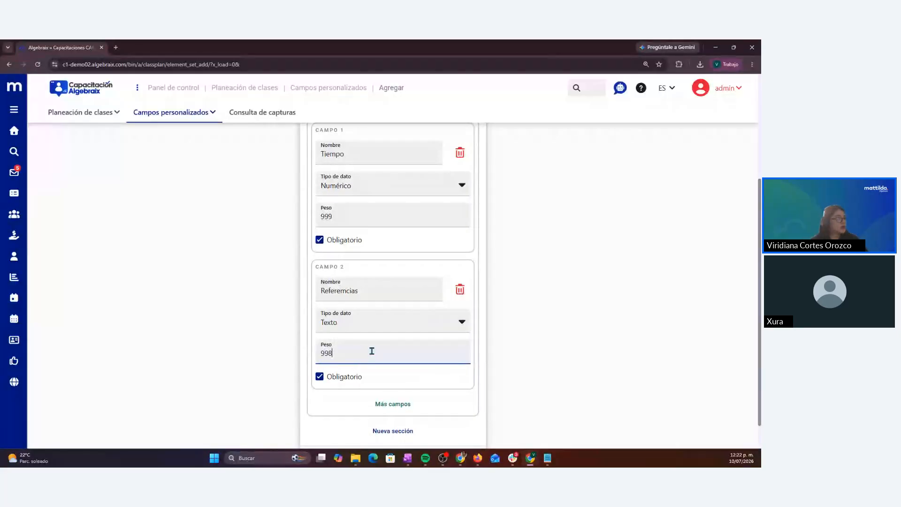
- Add a third field to the Introducción section and name it Aprendizajes esperados, checking the sample plan in Google Docs
left_click(404, 406)
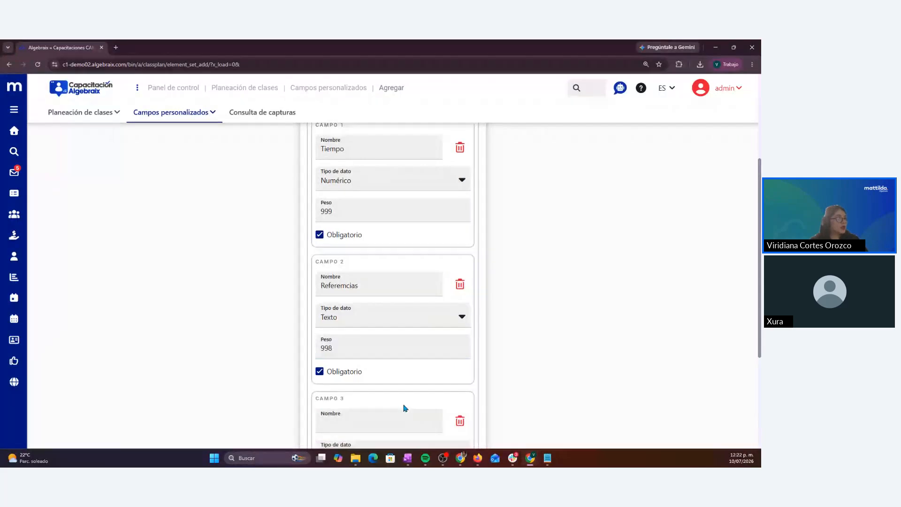
scroll(405, 407, "down", 4)
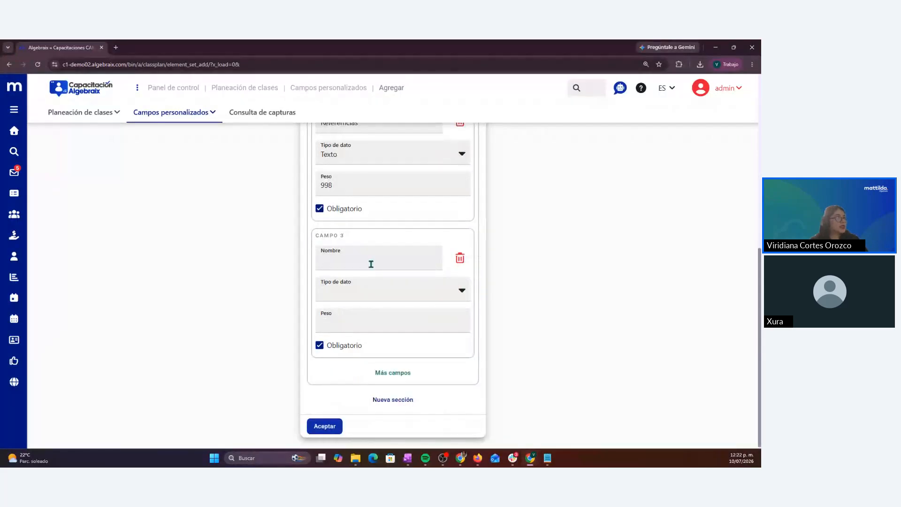
key("alt+Tab")
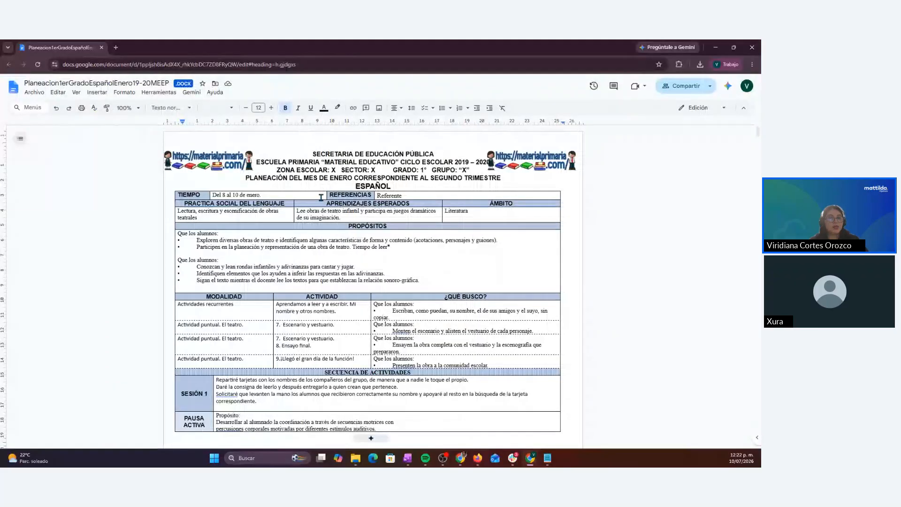
key("alt+Tab")
type("A")
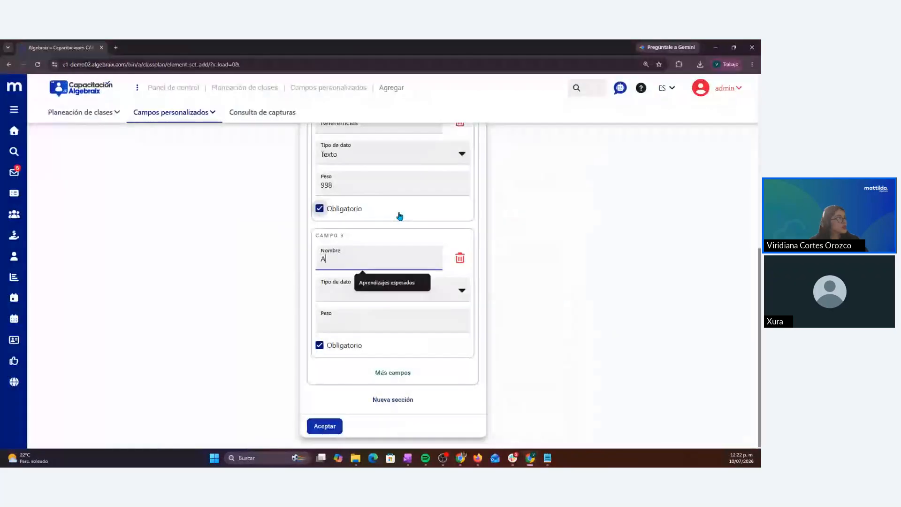
type("prendizajes esperados")
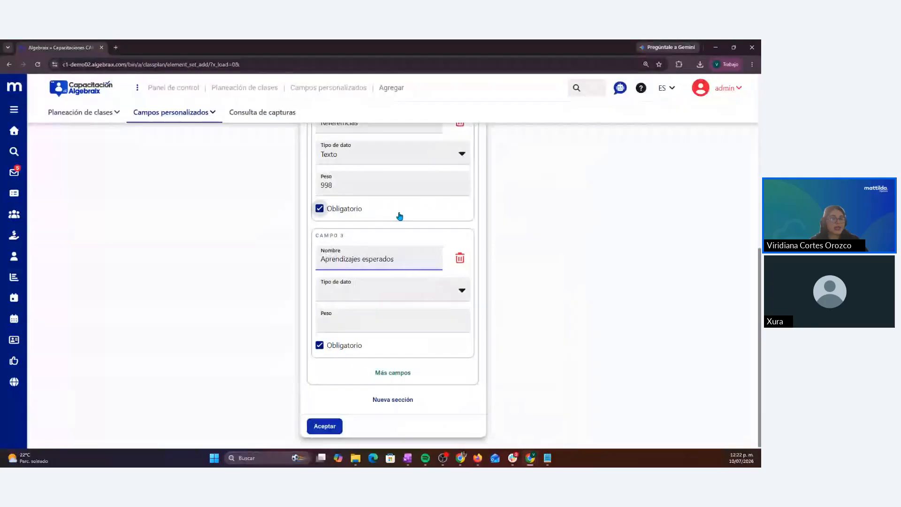
- Set the Aprendizajes esperados field's data type to Área de texto and its weight to 997
left_click(358, 295)
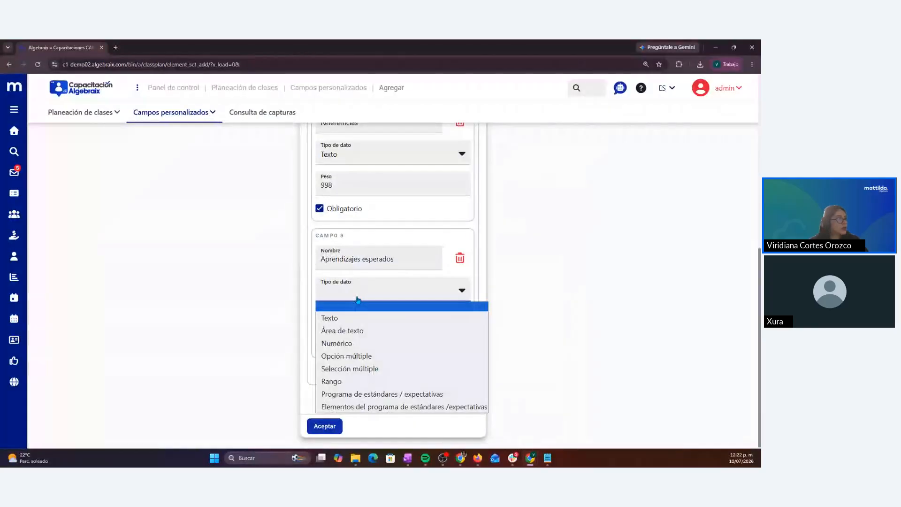
left_click(361, 332)
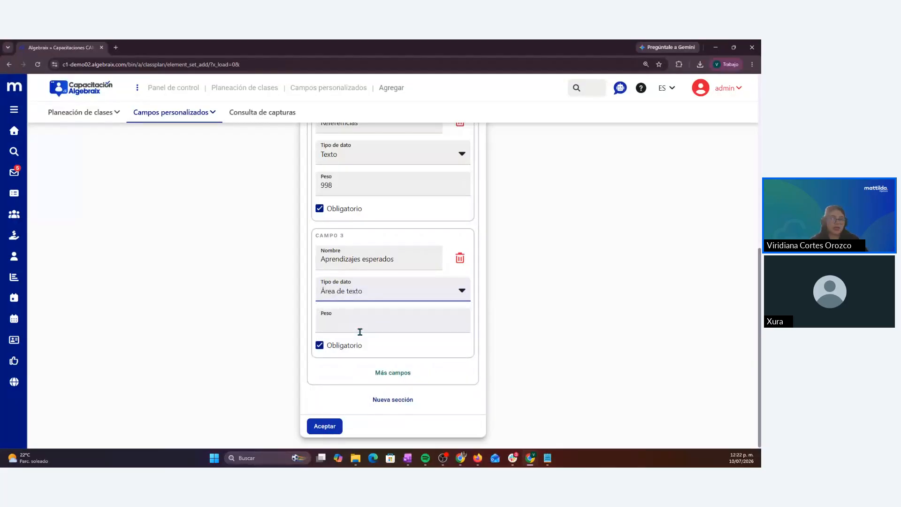
left_click(360, 324)
type("997")
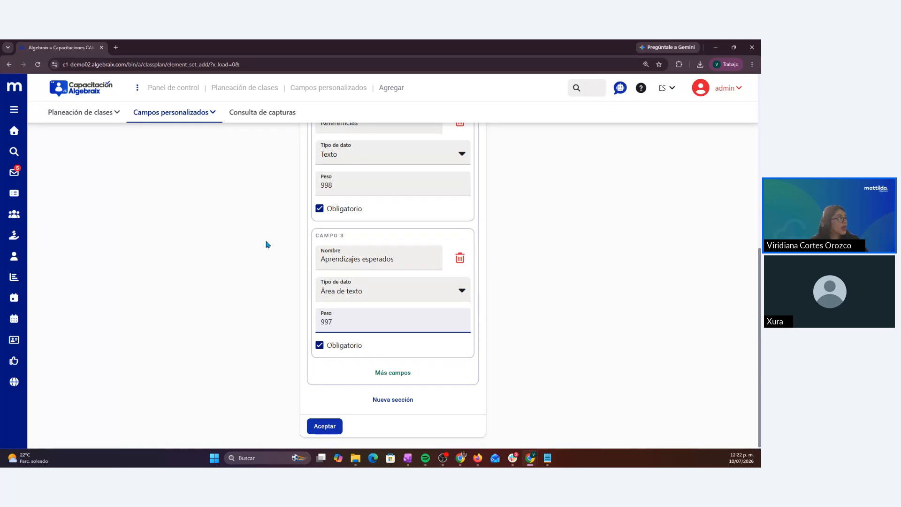
- Compare the Introducción fields with the sample plan in Google Docs and add a new section to the Básicos set
scroll(266, 245, "up", 6)
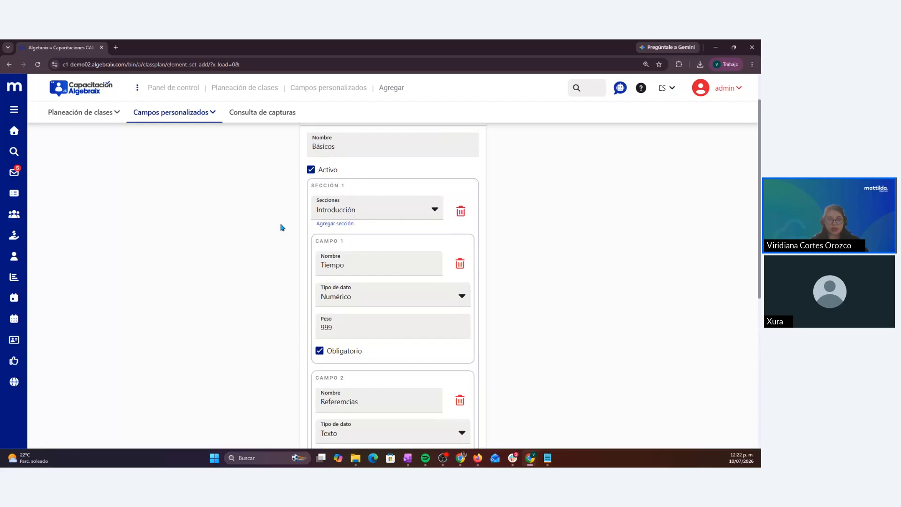
key("alt+Tab")
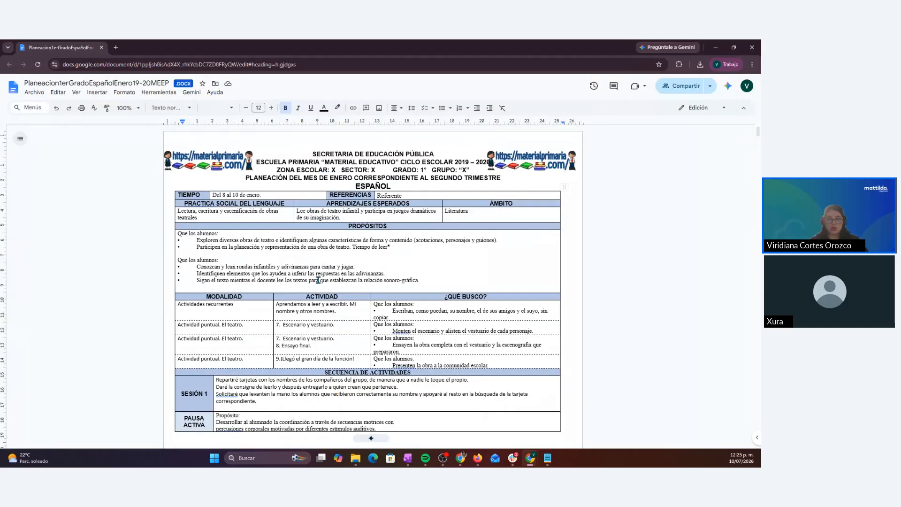
key("alt+Tab")
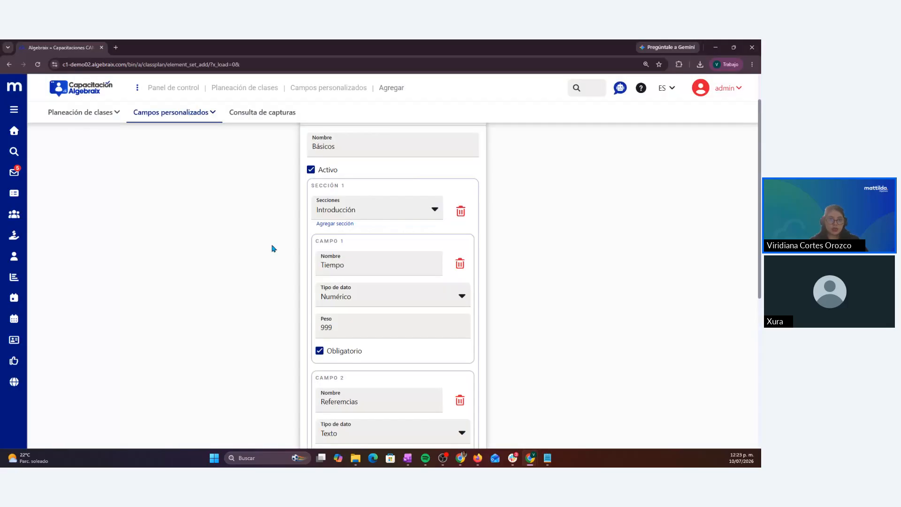
scroll(260, 215, "up", 2)
scroll(225, 288, "down", 7)
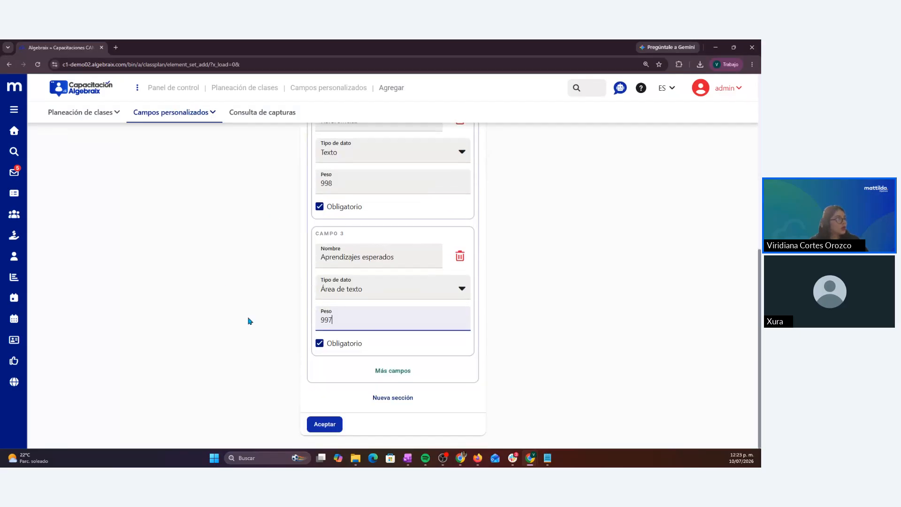
left_click(389, 400)
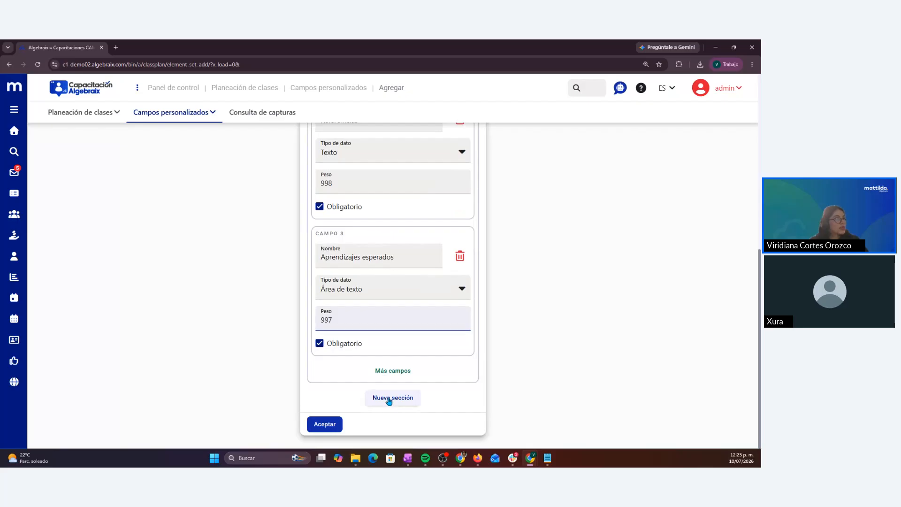
- Assign Propósitos to the second section and name its first field Que los alumnos, checking the sample plan in Google Docs
scroll(389, 399, "down", 3)
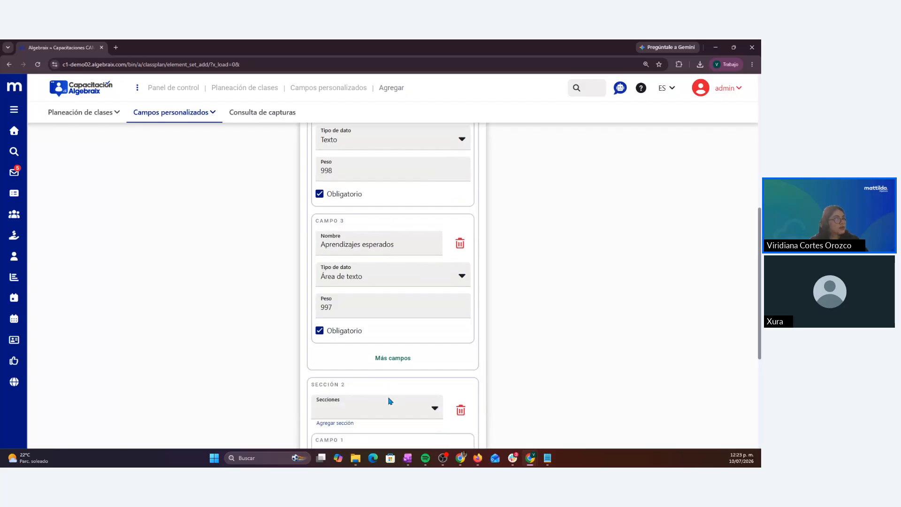
left_click(365, 270)
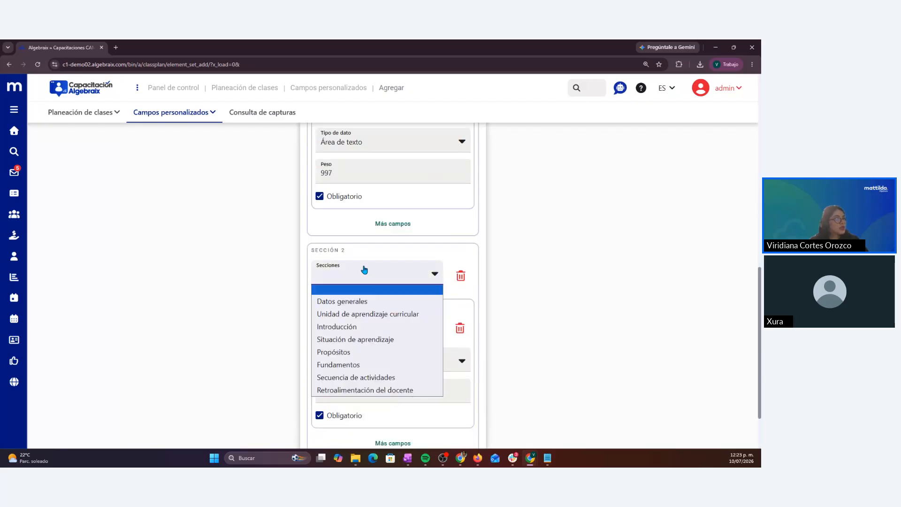
left_click(347, 352)
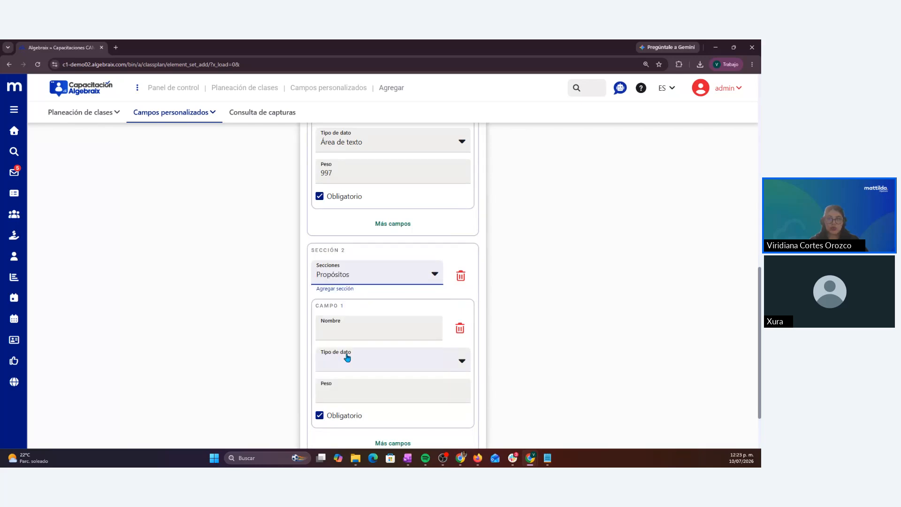
left_click(339, 324)
key("alt+Tab")
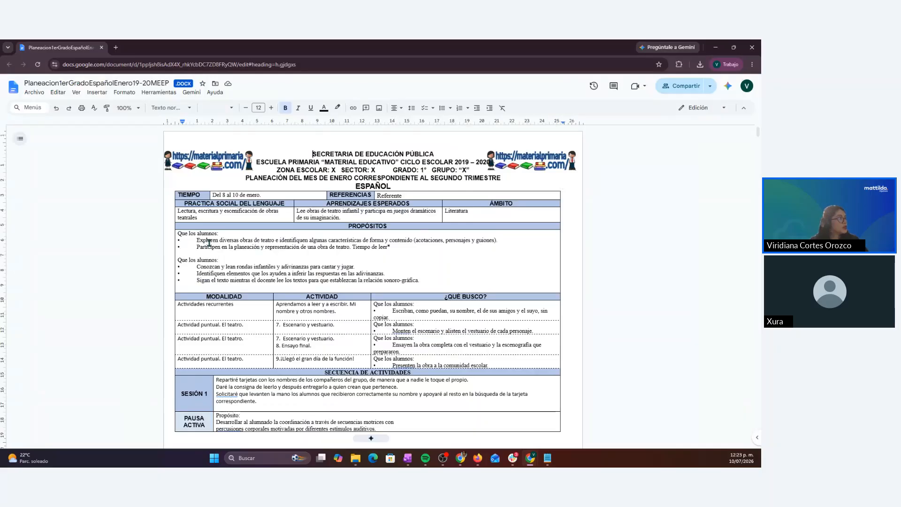
key("alt+Tab")
type("Q")
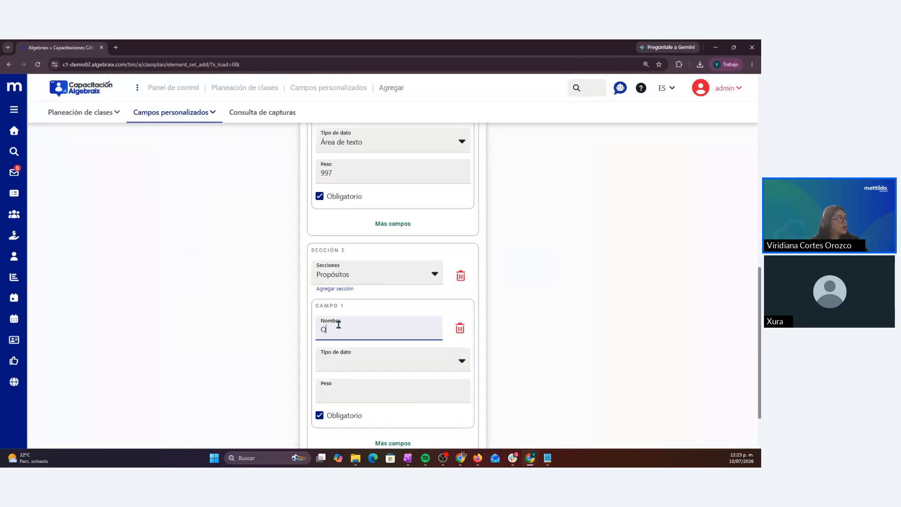
type("ue los alumnos")
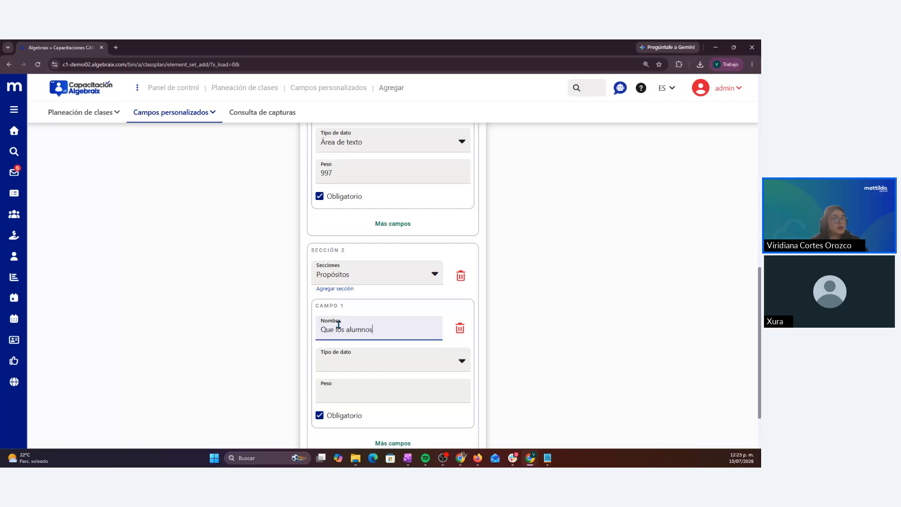
- Try the Opción múltiple data type with an added third option on the Que los alumnos field, and switch it to Selección múltiple
left_click(358, 367)
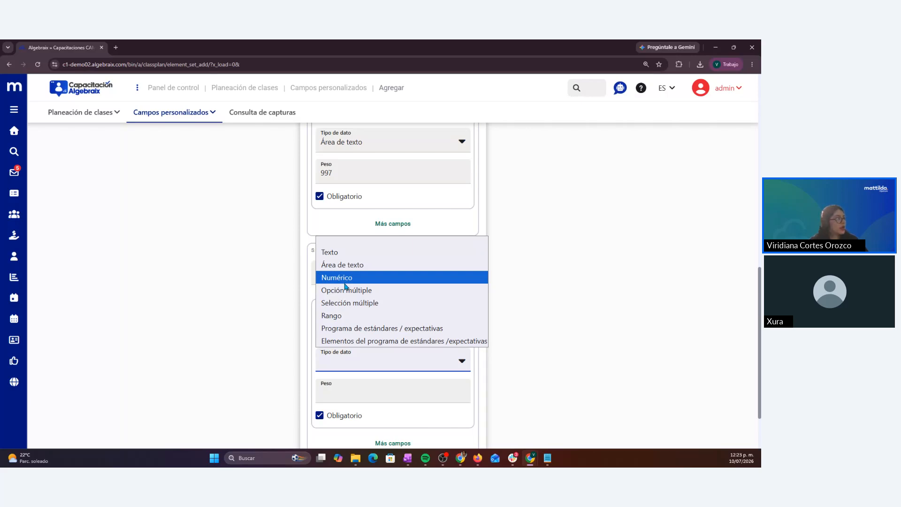
left_click(349, 294)
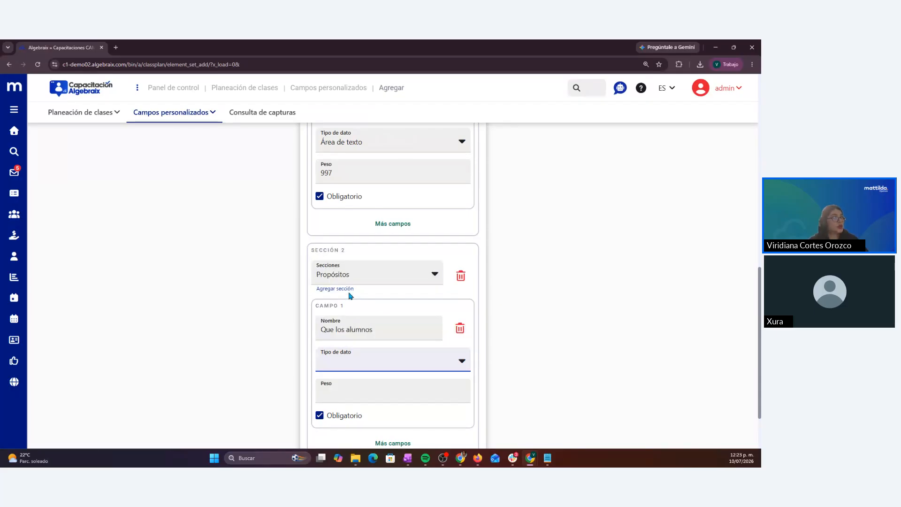
scroll(371, 319, "down", 2)
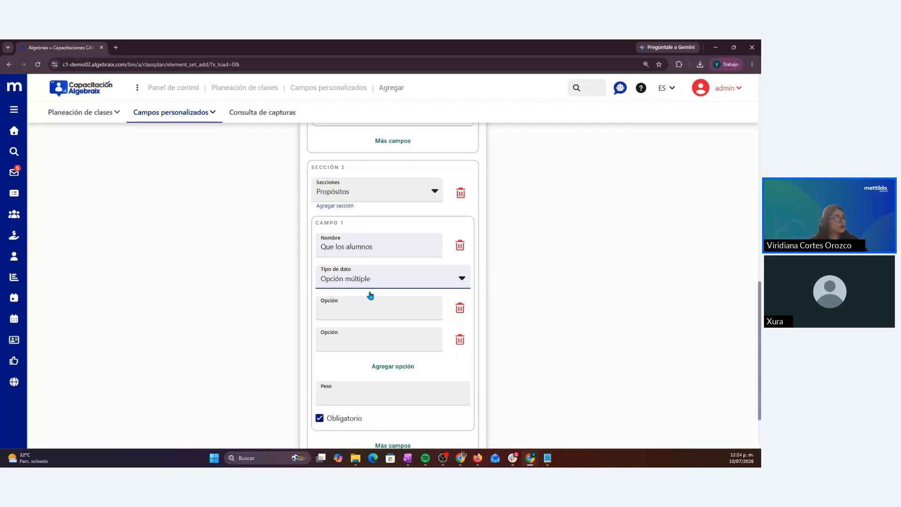
left_click(364, 307)
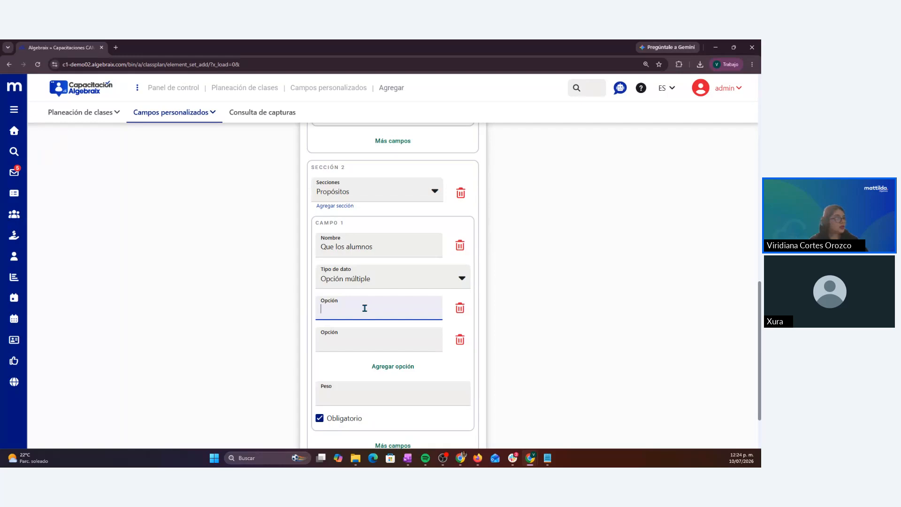
left_click(384, 372)
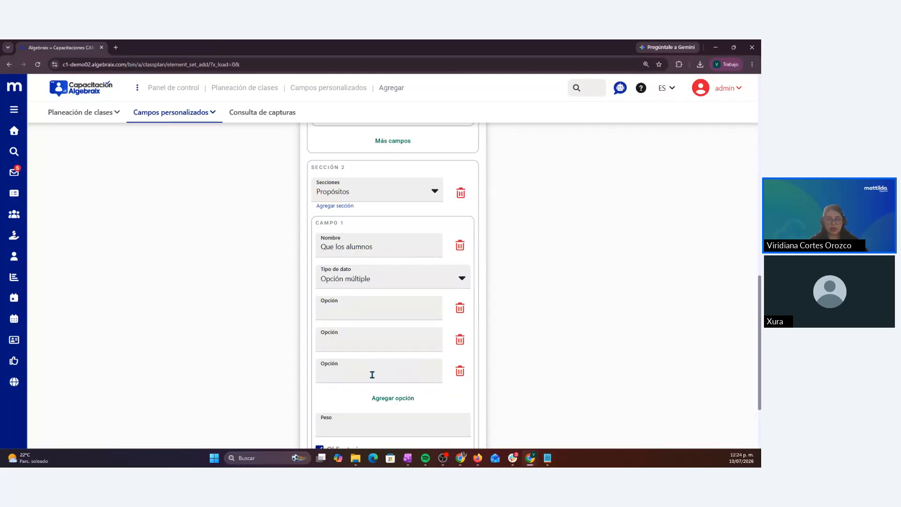
left_click(366, 282)
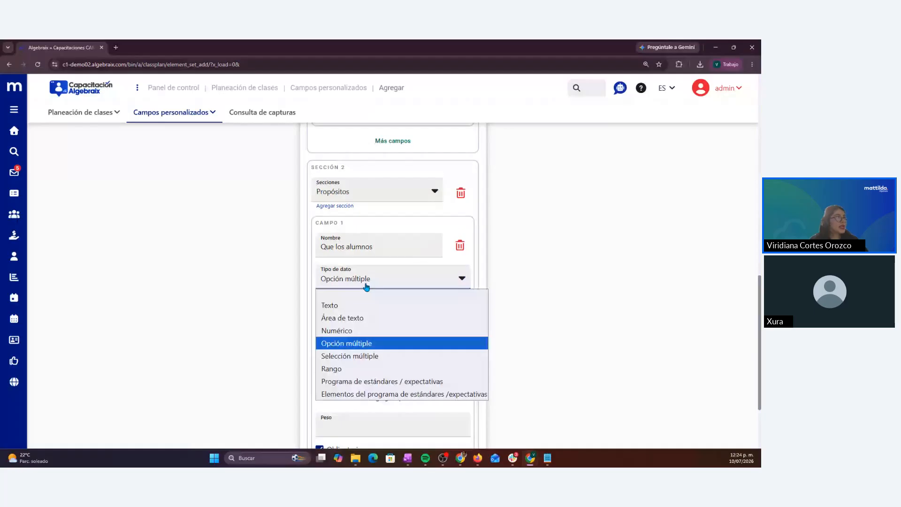
left_click(365, 357)
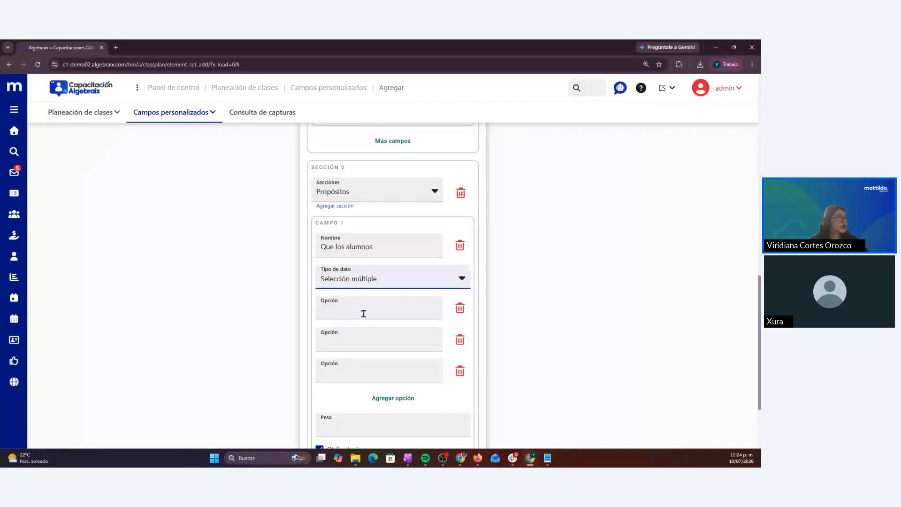
- Try the Rango data type on the Que los alumnos field with a minimum value of 1 and a maximum of 10
left_click(375, 278)
left_click(347, 368)
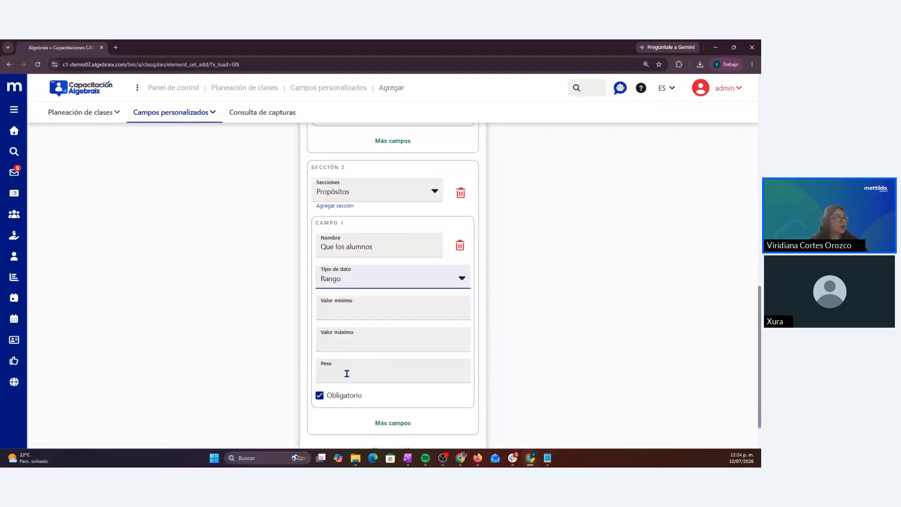
left_click(335, 310)
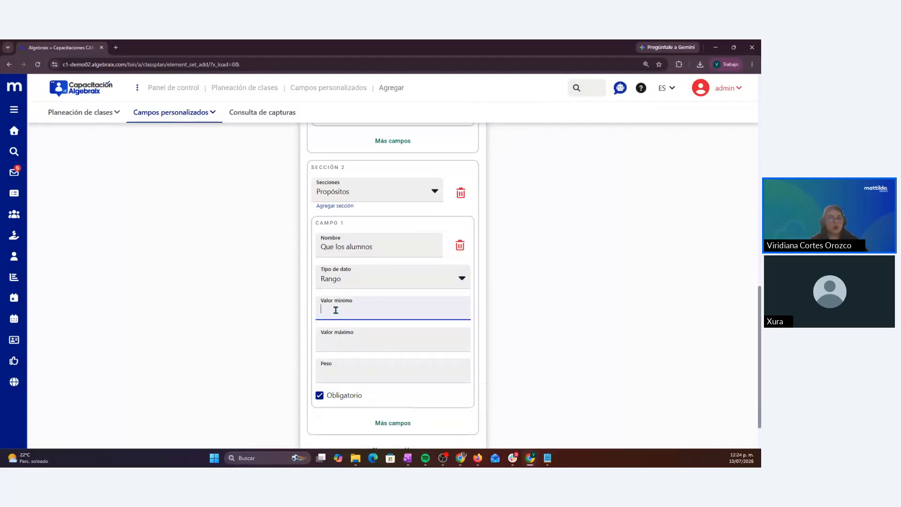
type("1")
left_click(339, 335)
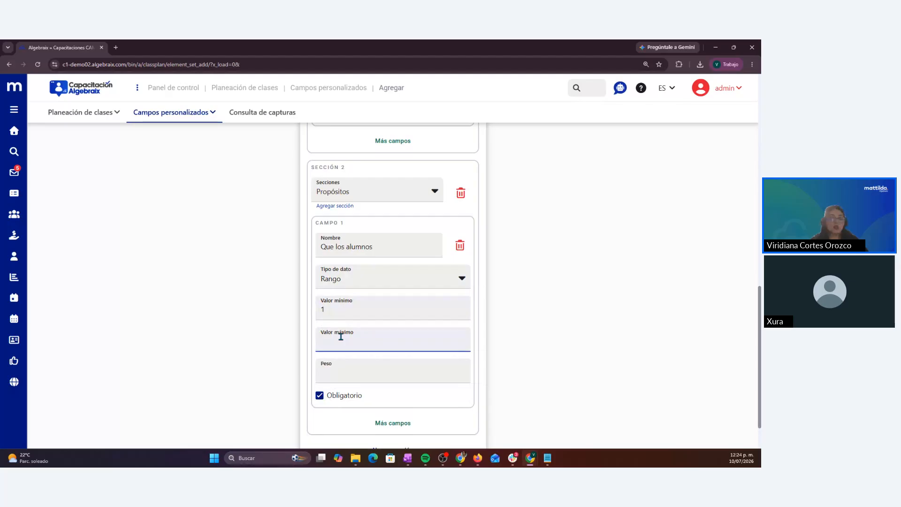
type("10")
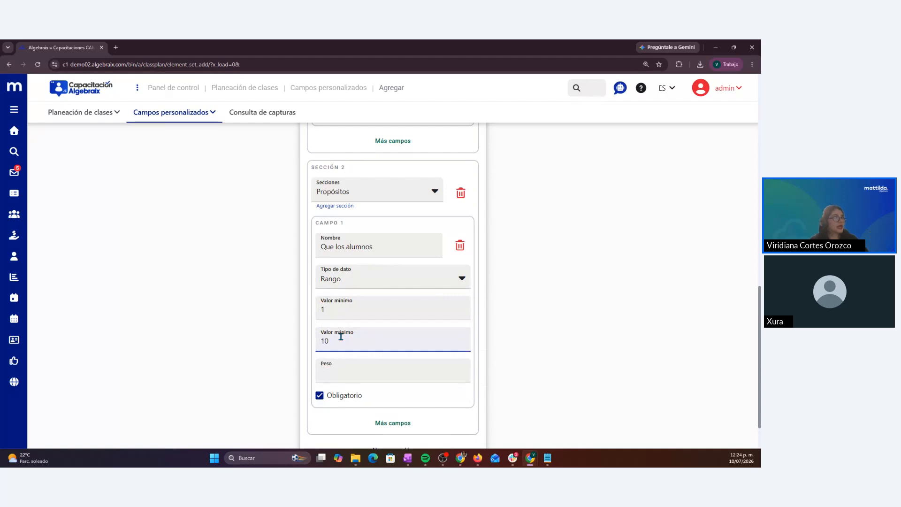
left_click(375, 250)
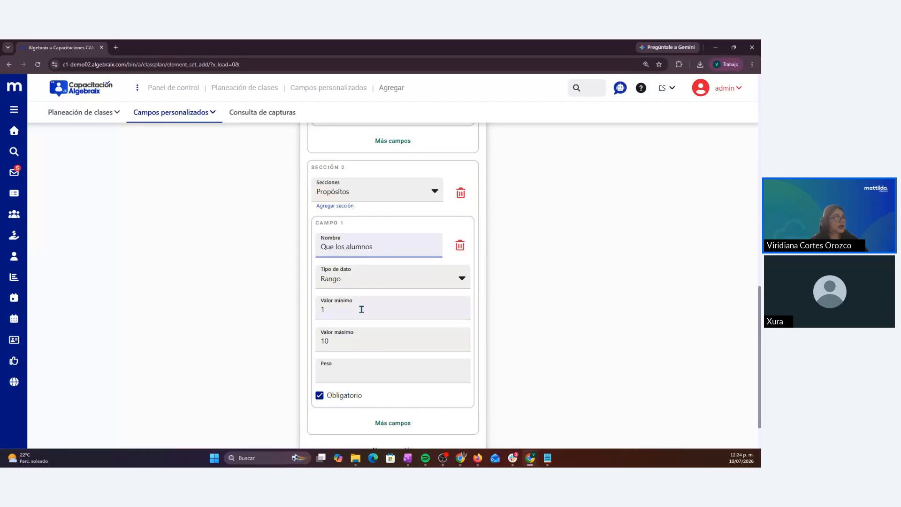
- Set the Que los alumnos field's data type to Programa de estándares / expectativas and its weight to 999
left_click(364, 280)
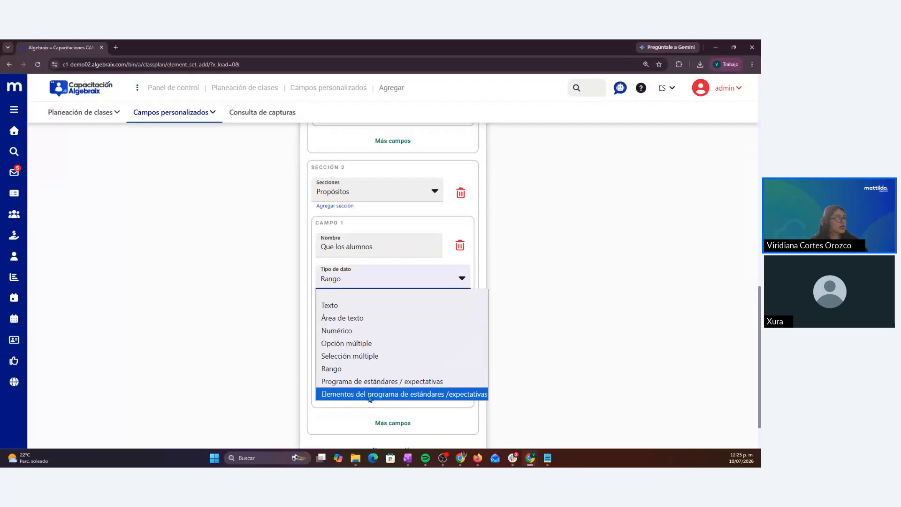
left_click(398, 382)
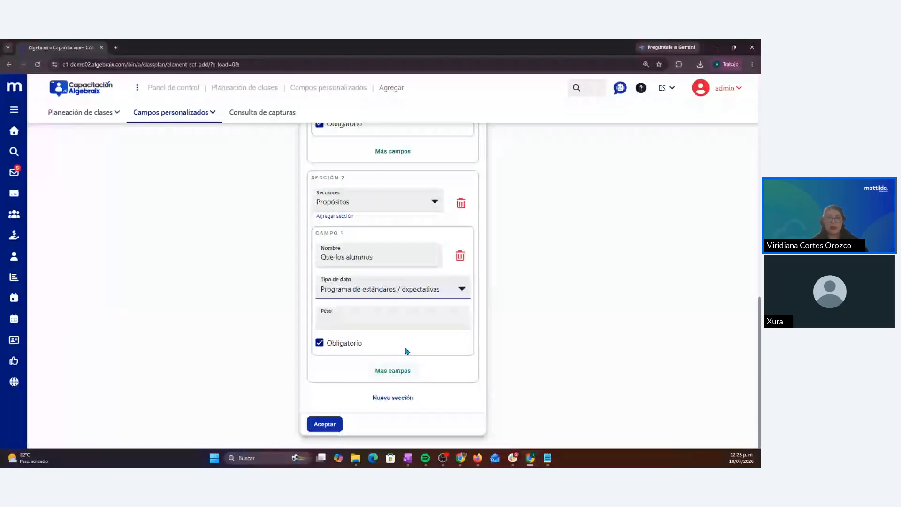
left_click(396, 316)
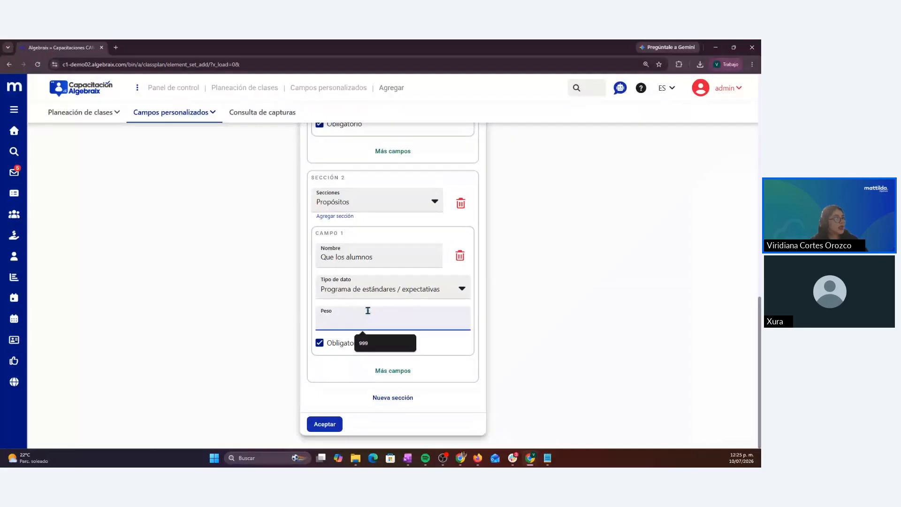
left_click(374, 258)
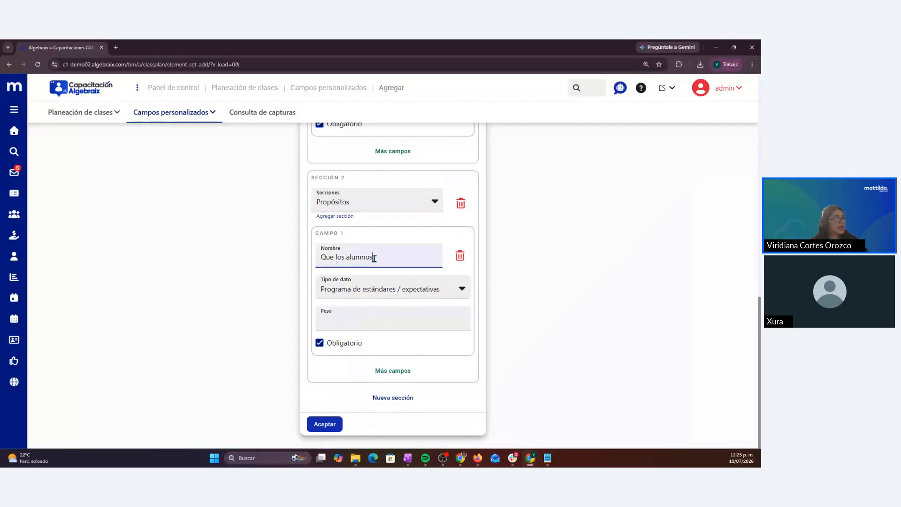
left_click(388, 288)
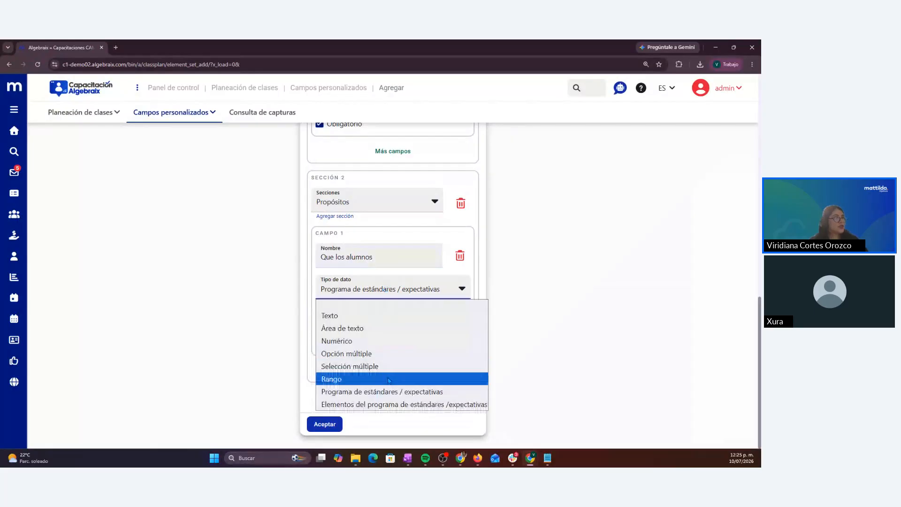
left_click(384, 392)
left_click(398, 316)
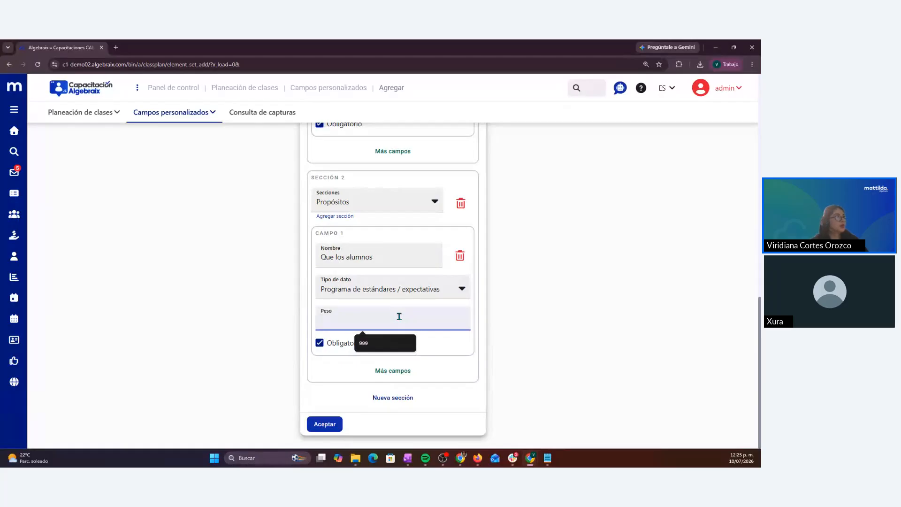
type("999")
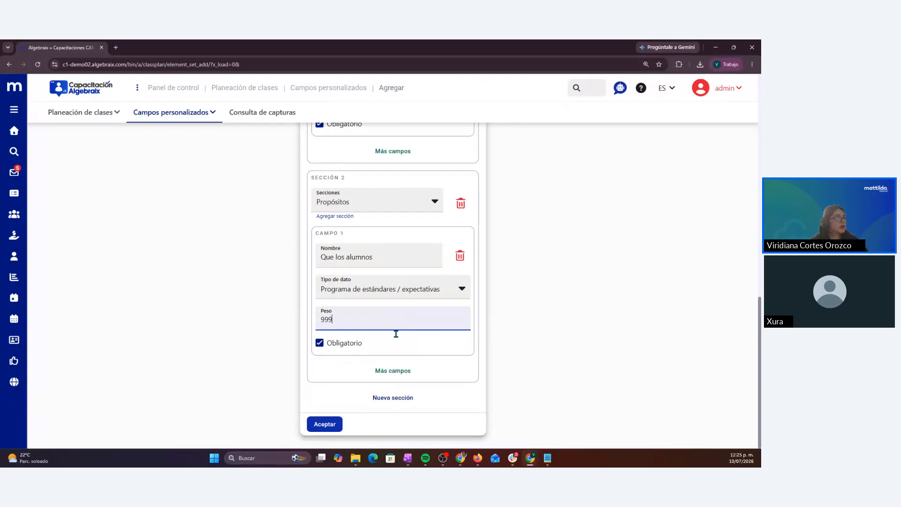
- Add a second field to the Propósitos section and name it Que los alumnos reconozcan, checking the sample plan in Google Docs
left_click(401, 370)
scroll(402, 372, "down", 3)
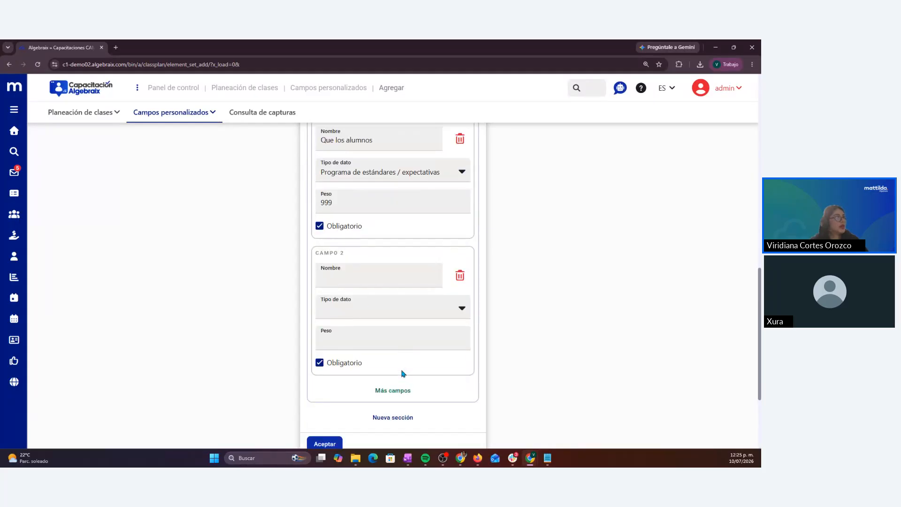
left_click(361, 271)
key("alt+Tab")
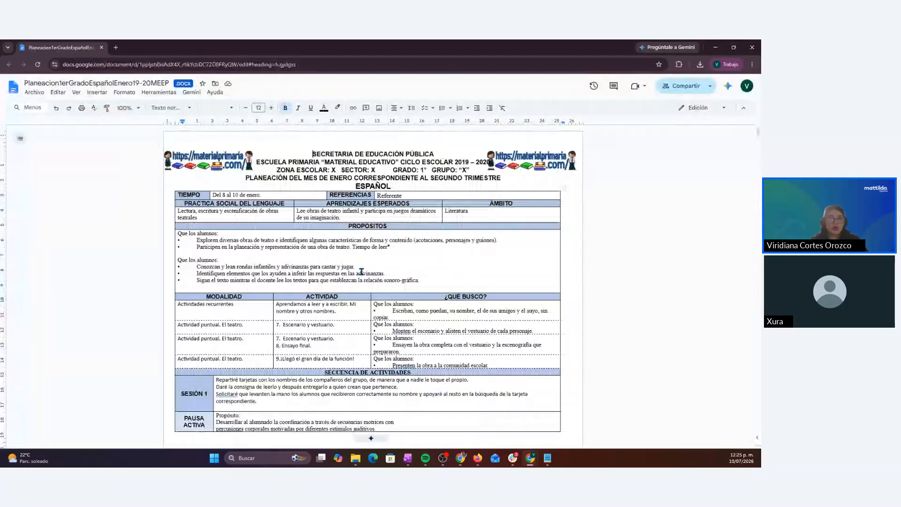
key("alt+Tab")
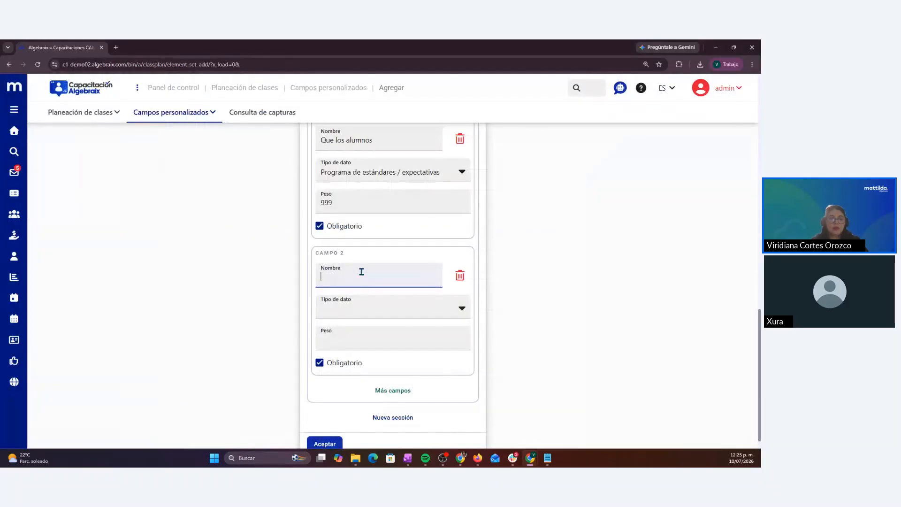
type("Que los alumnos reconozcan")
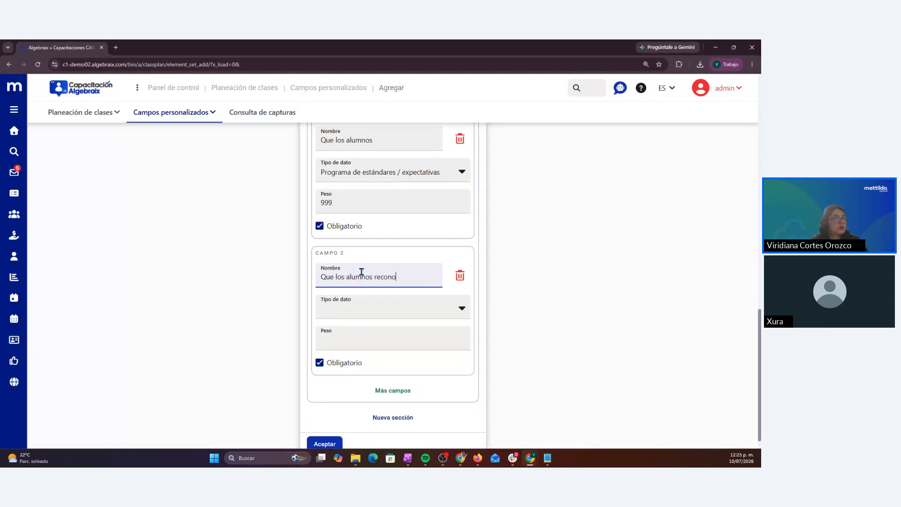
- Set the Que los alumnos reconozcan field's data type to Elementos del programa de estándares /expectativas and its weight to 997
left_click(362, 316)
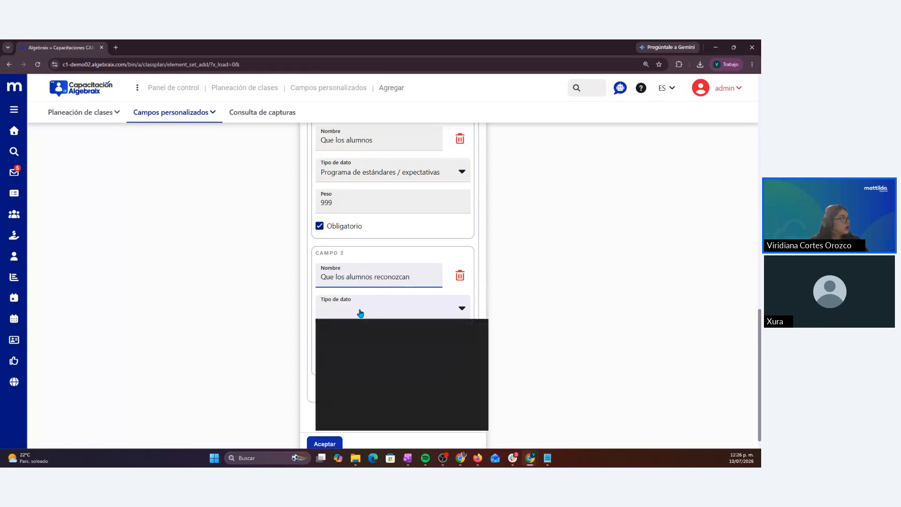
left_click(379, 420)
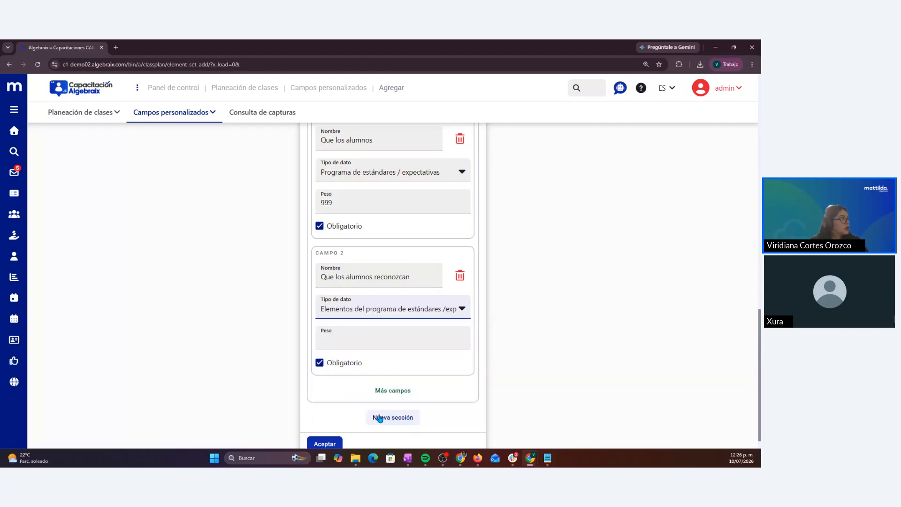
left_click(355, 339)
type("997")
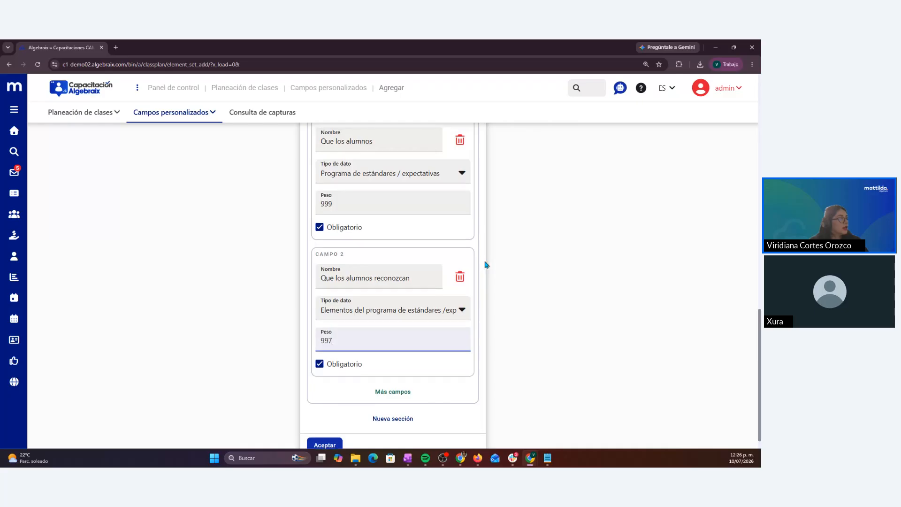
- Add a third field to the Propósitos section and name it Modalidad, checking the sample plan in Google Docs
scroll(486, 264, "up", 6)
scroll(486, 264, "down", 6)
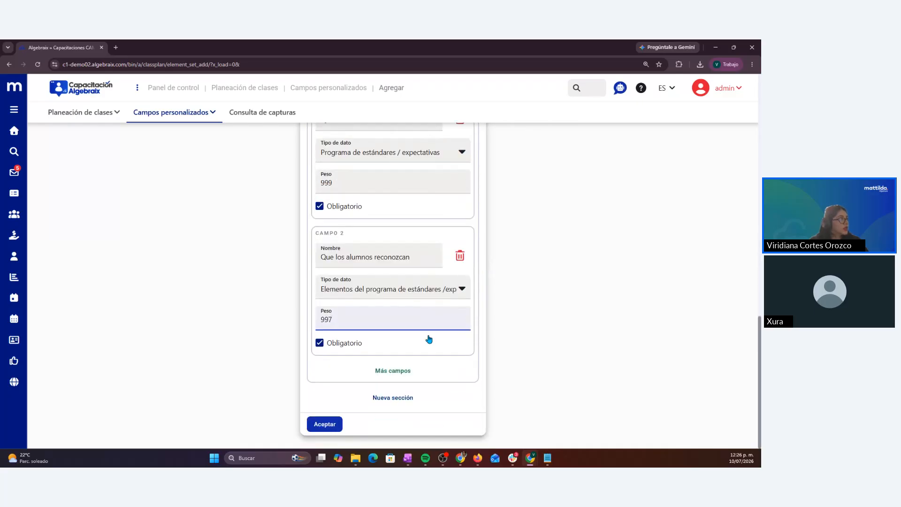
left_click(398, 373)
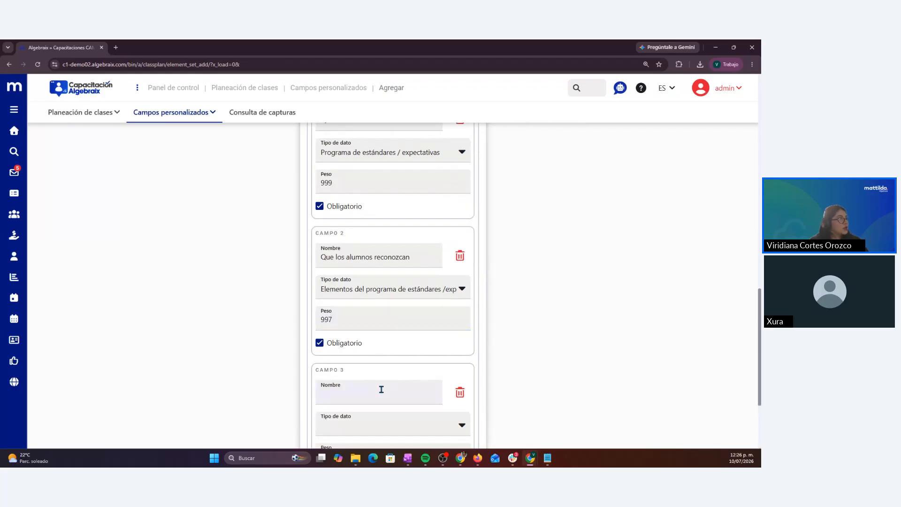
key("alt+Tab")
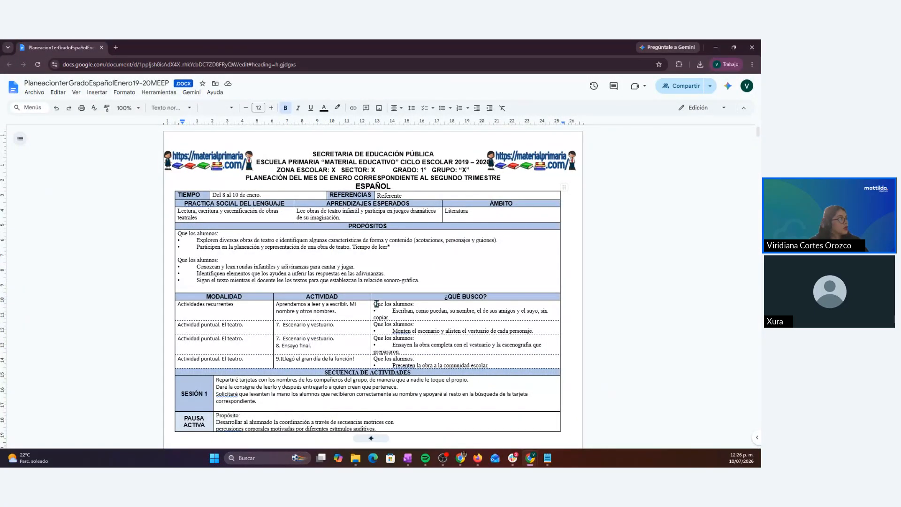
key("alt+Tab")
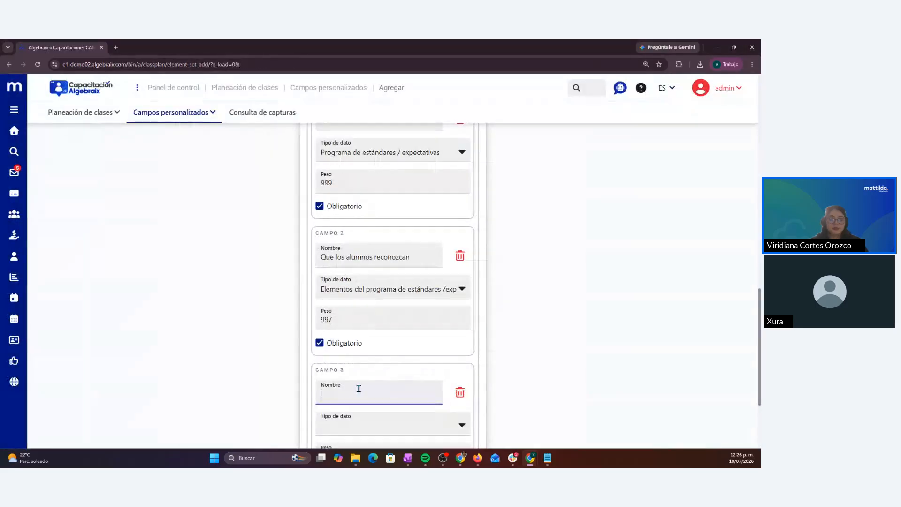
type("Modalidas")
scroll(358, 388, "down", 3)
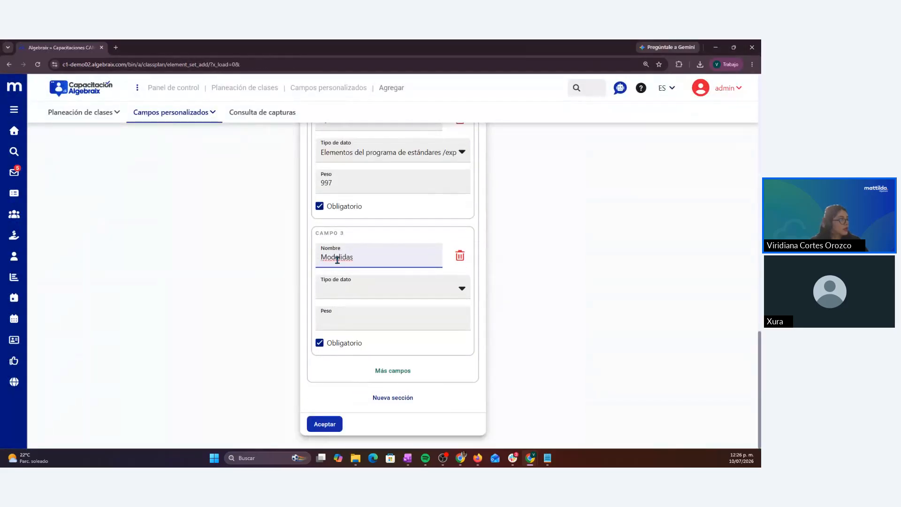
key("BackSpace")
type("d")
- Set the Modalidad field's data type to Opción múltiple with the options Modular 1, Modular 2 and Modular 3
left_click(358, 292)
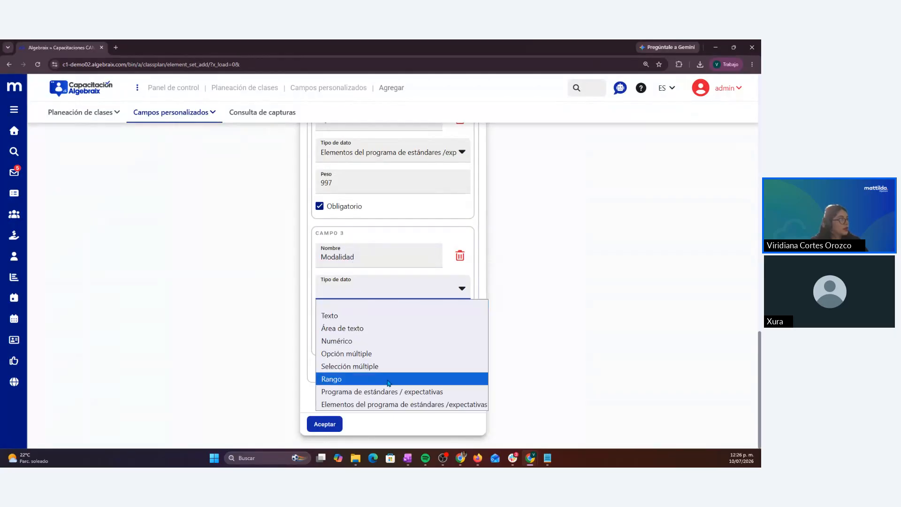
left_click(381, 353)
left_click(353, 315)
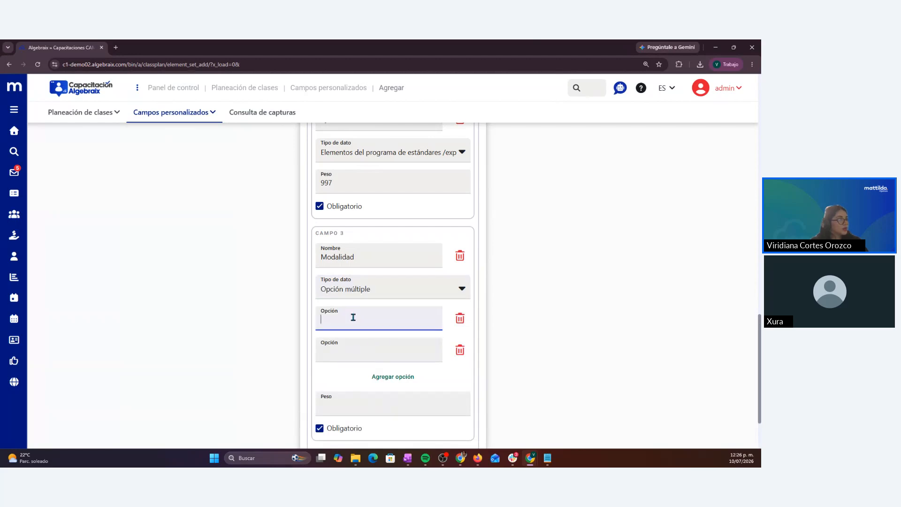
type("Modular 1")
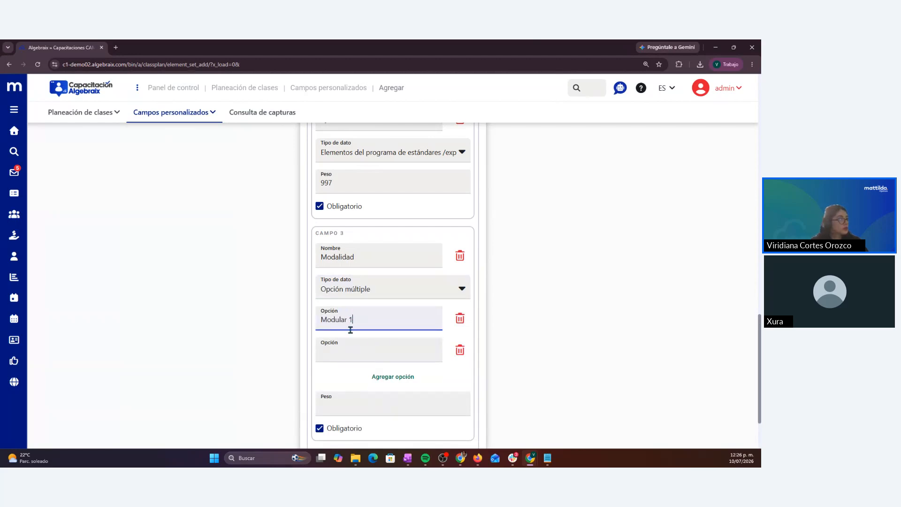
left_click(343, 354)
type("Modular 2")
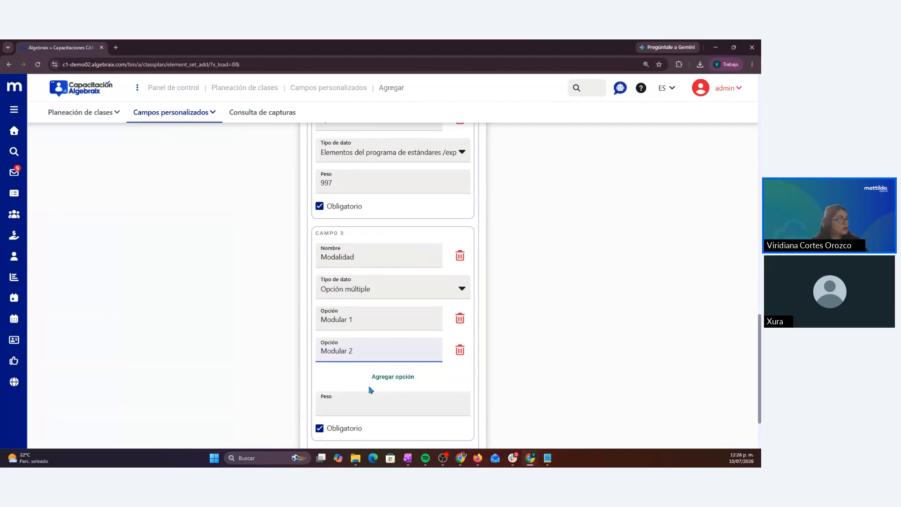
left_click(380, 376)
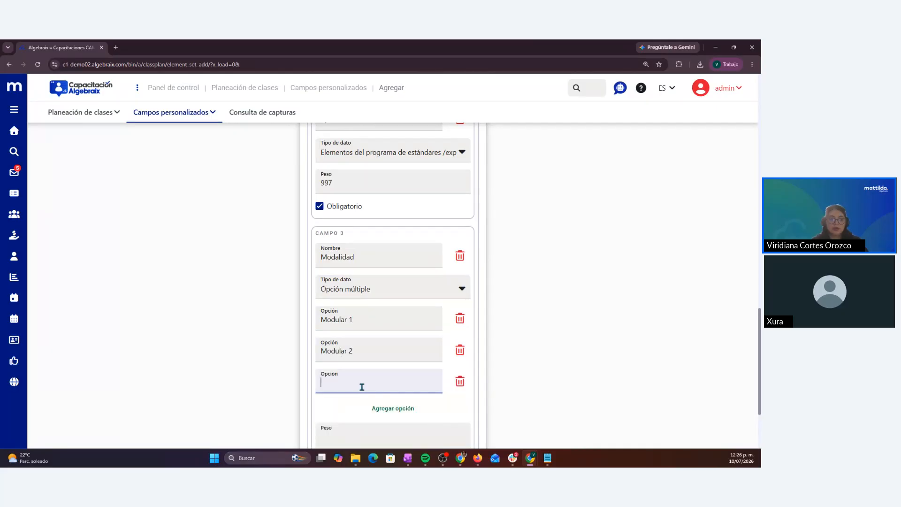
type("Modular 3")
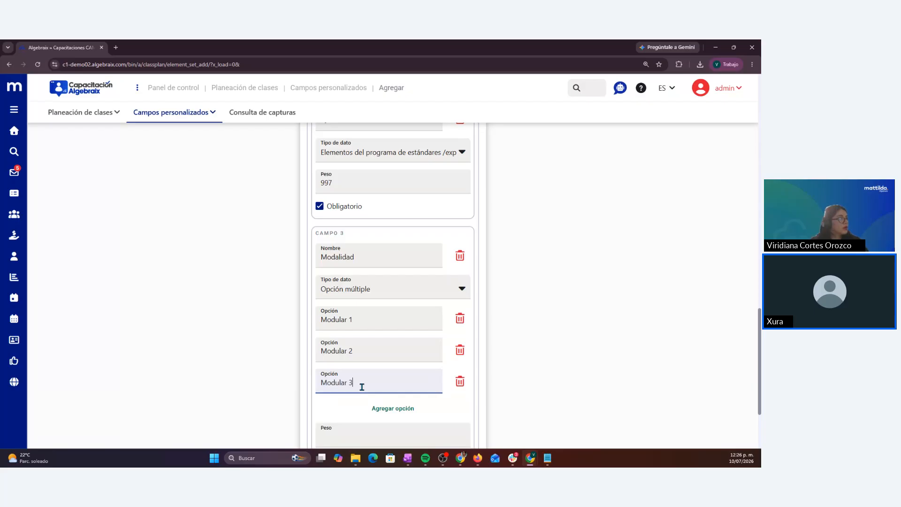
- Add a fourth field to the Propósitos section and name it Actividad, checking the sample plan in Google Docs
scroll(362, 387, "down", 3)
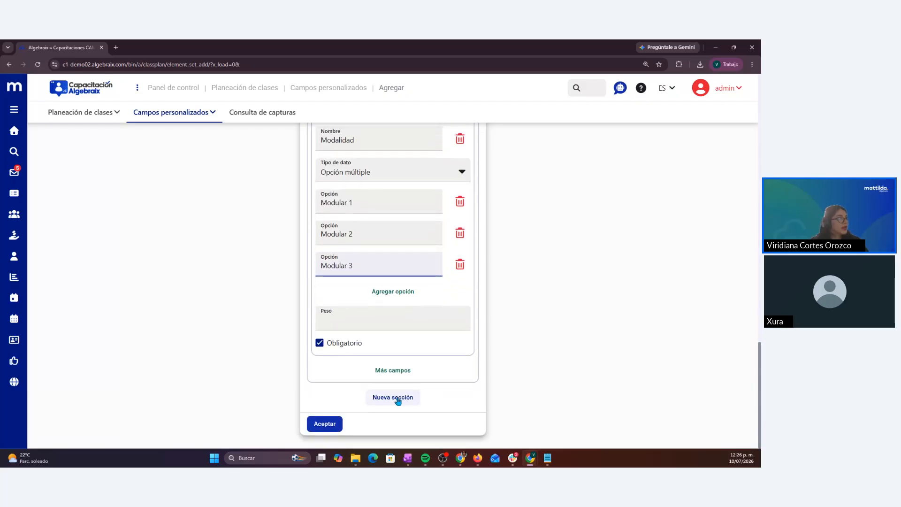
left_click(395, 373)
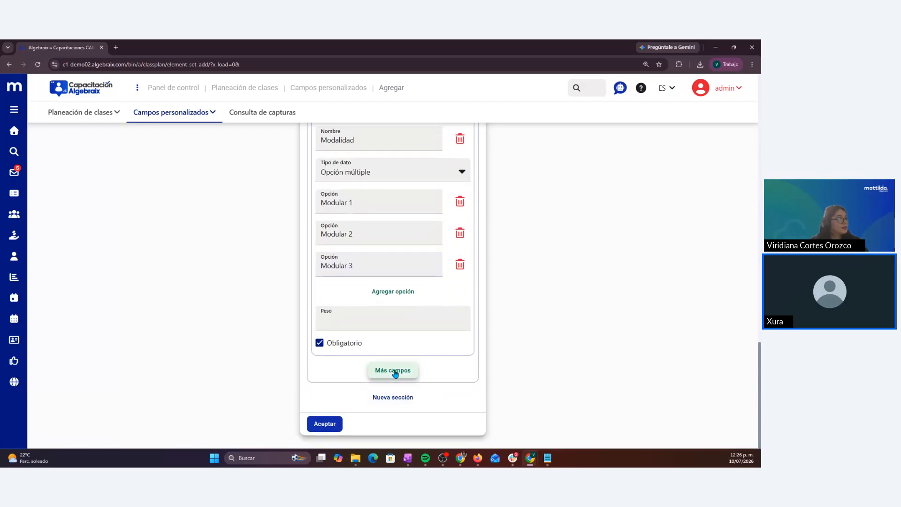
scroll(383, 372, "down", 3)
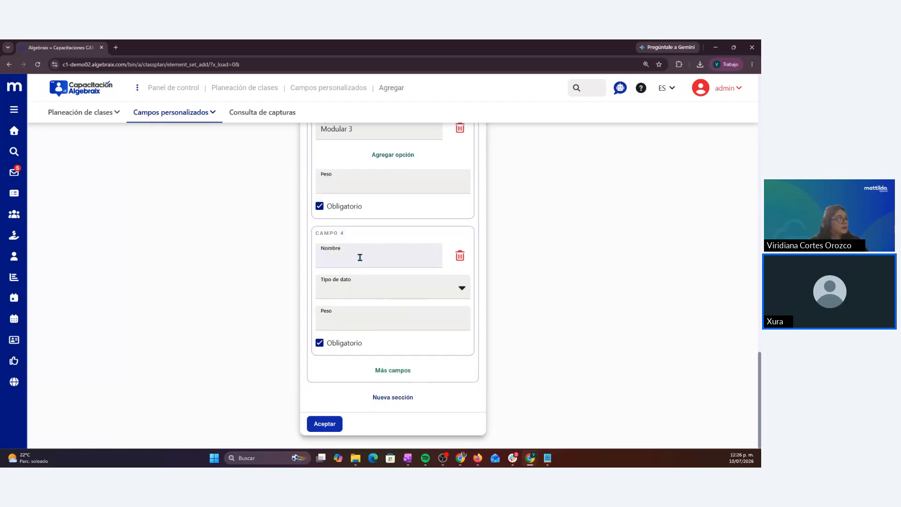
left_click(360, 257)
key("alt+Tab")
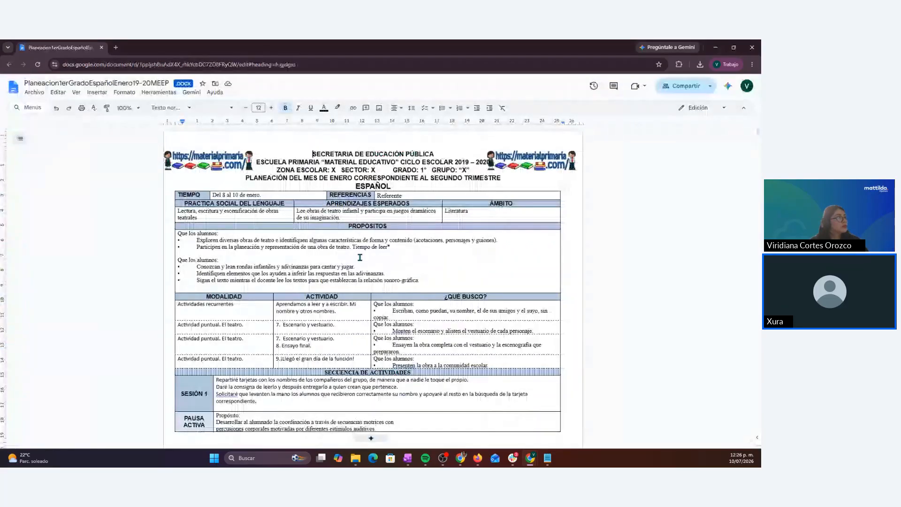
key("alt+Tab")
type("Actividad")
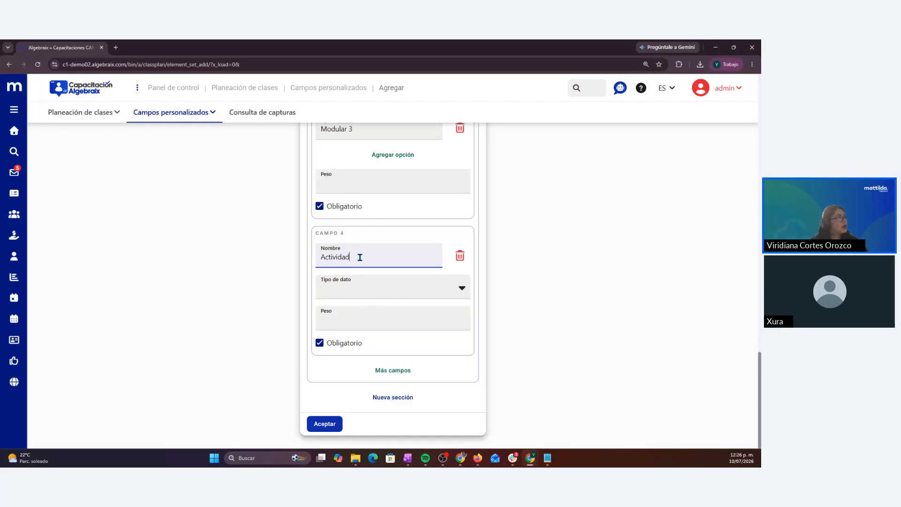
- Review the fields configured so far, from Aprendizajes esperados in the first section through the Propósitos section
scroll(372, 251, "up", 5)
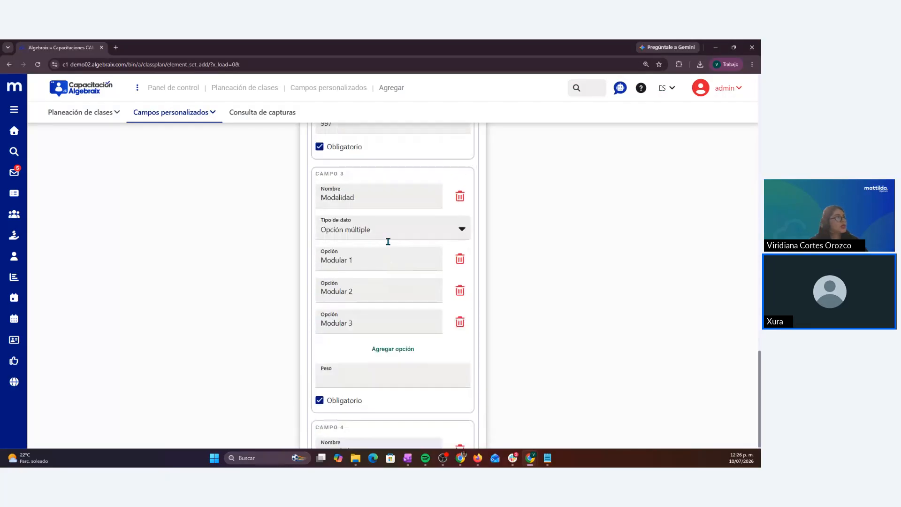
scroll(388, 241, "up", 1)
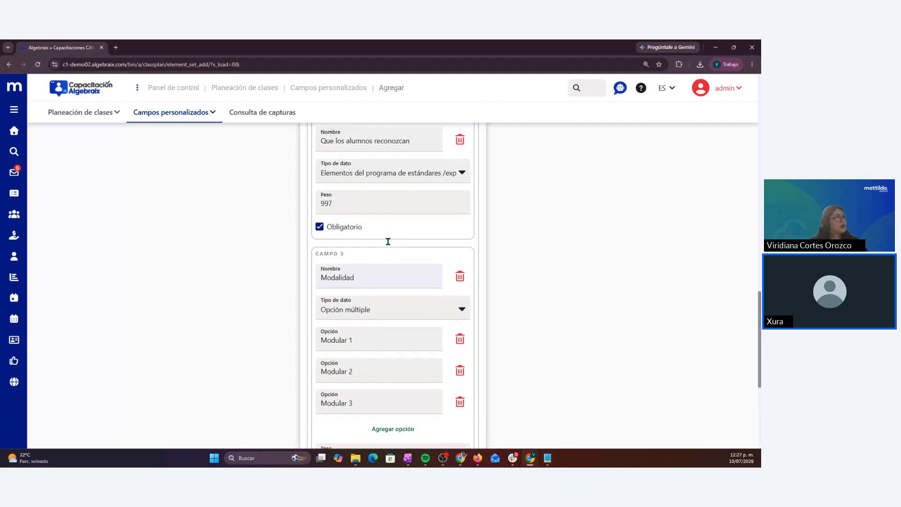
scroll(388, 241, "up", 4)
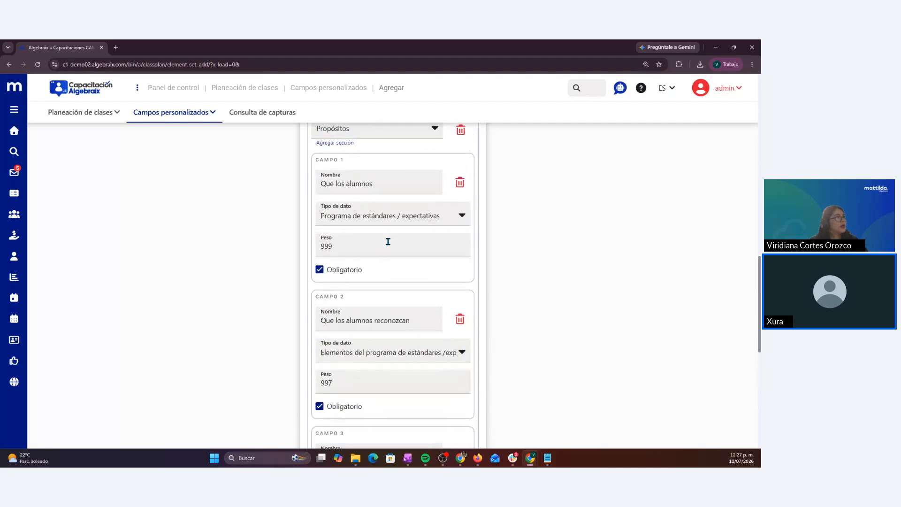
scroll(388, 241, "up", 5)
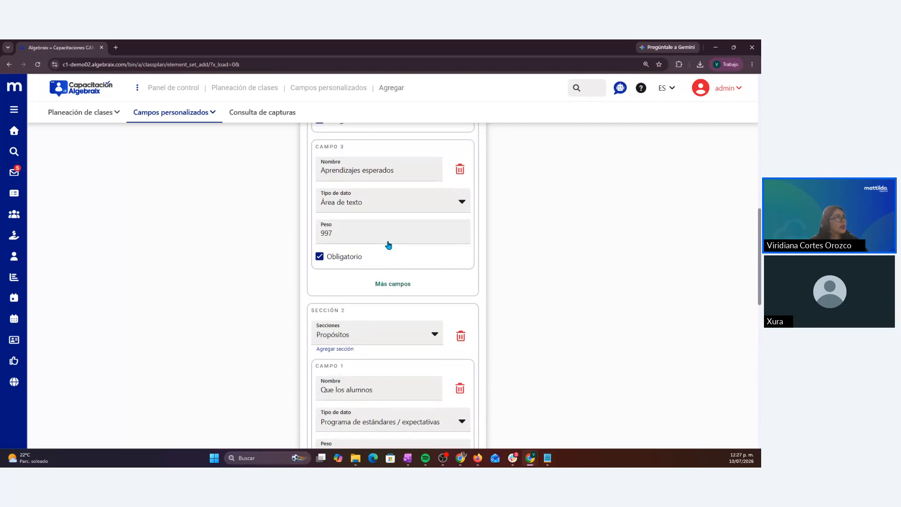
scroll(388, 245, "down", 2)
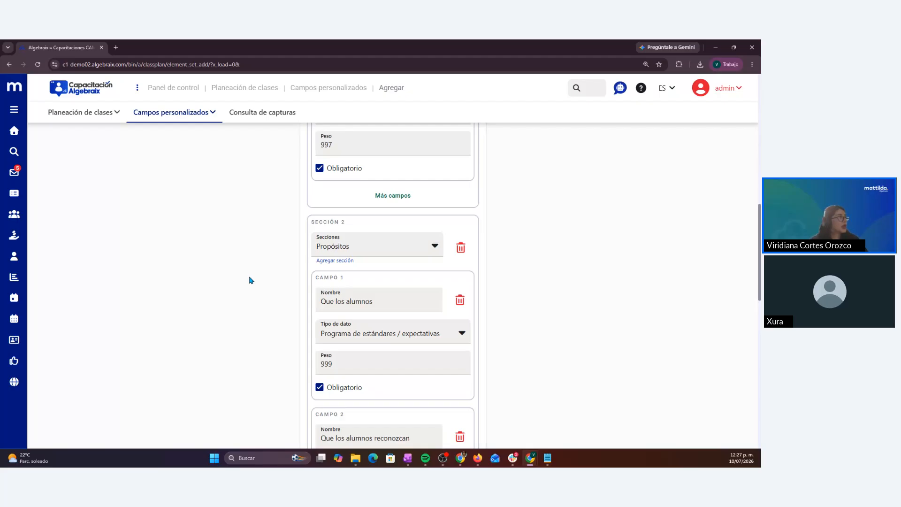
scroll(250, 280, "down", 8)
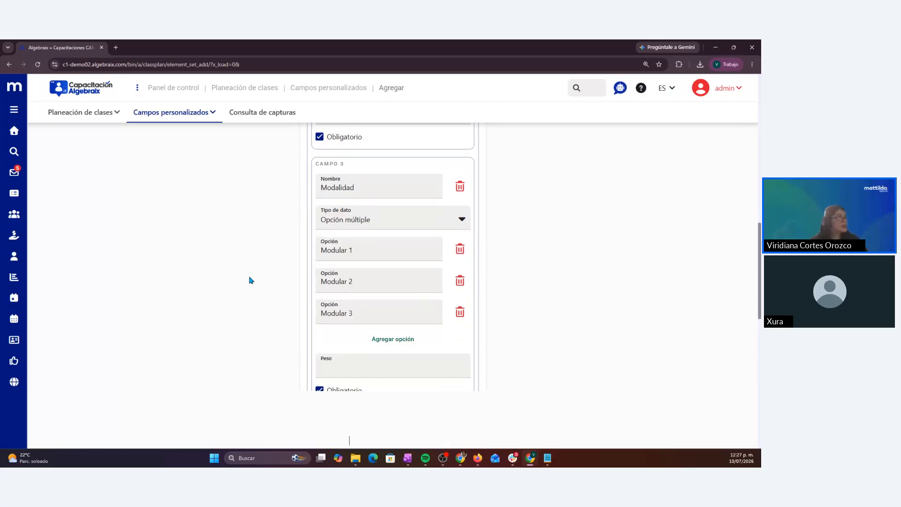
scroll(250, 280, "down", 4)
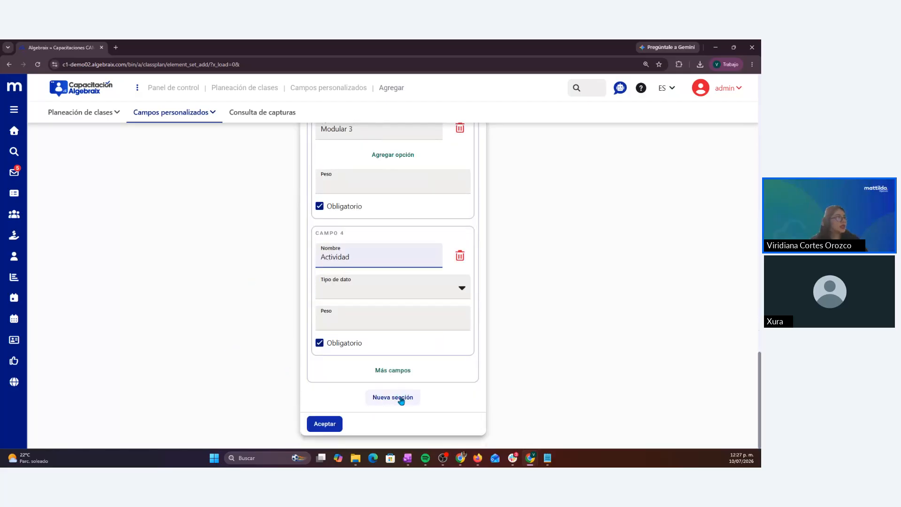
- Add a third section to check which section names are available, and remove that empty section
left_click(401, 398)
scroll(402, 400, "down", 1)
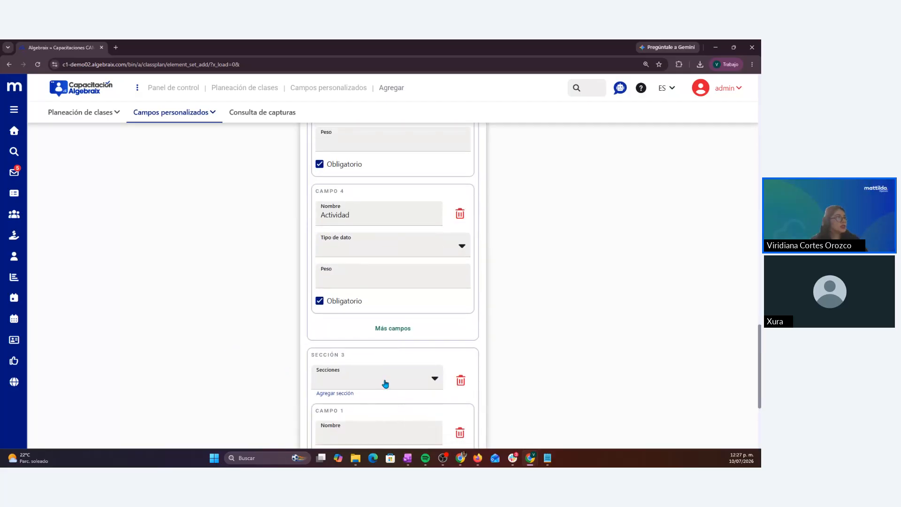
left_click(385, 383)
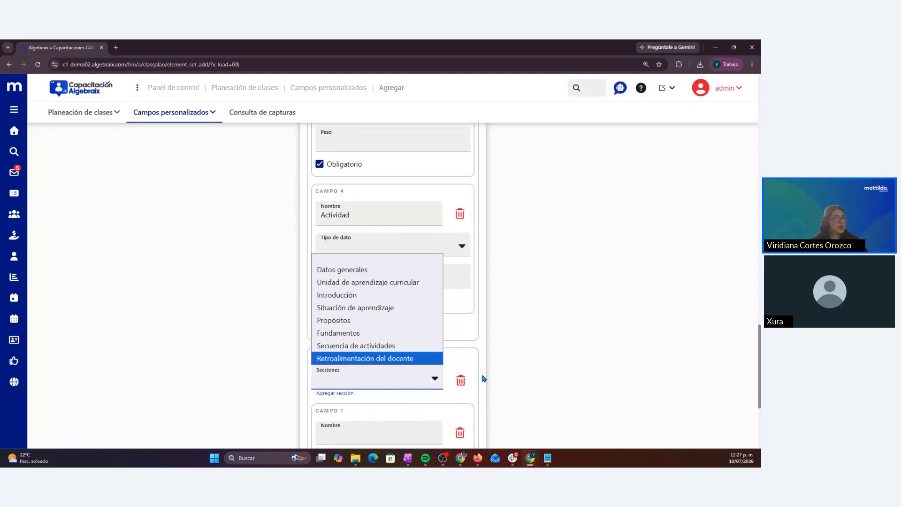
left_click(498, 377)
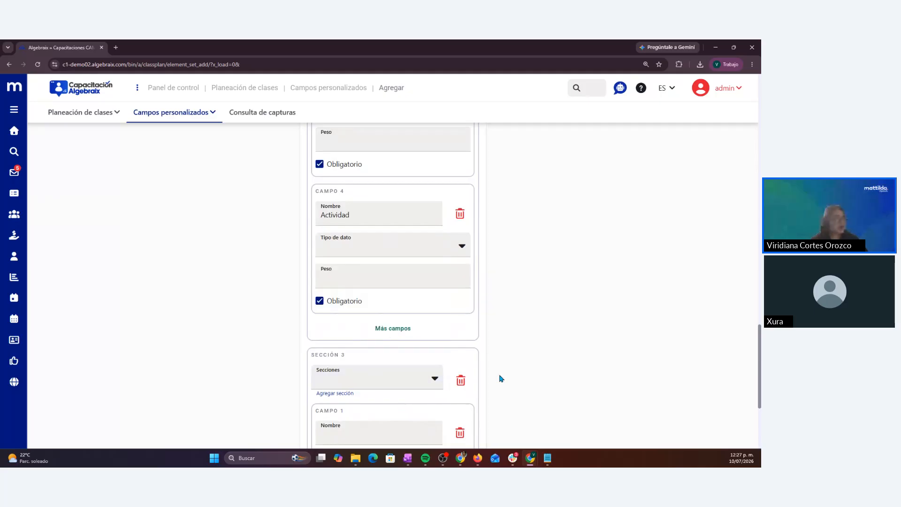
left_click(465, 381)
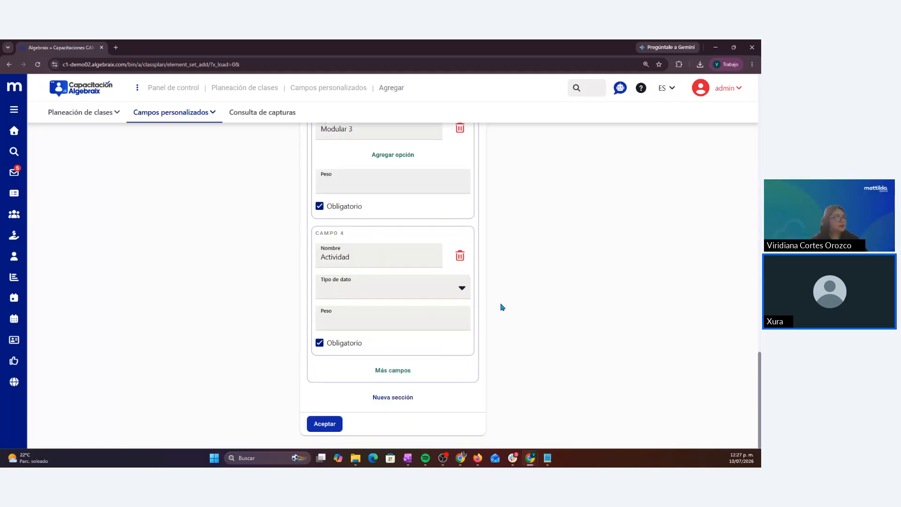
- Set the Actividad field's data type to Elementos del programa de estándares /expectativas
left_click(399, 293)
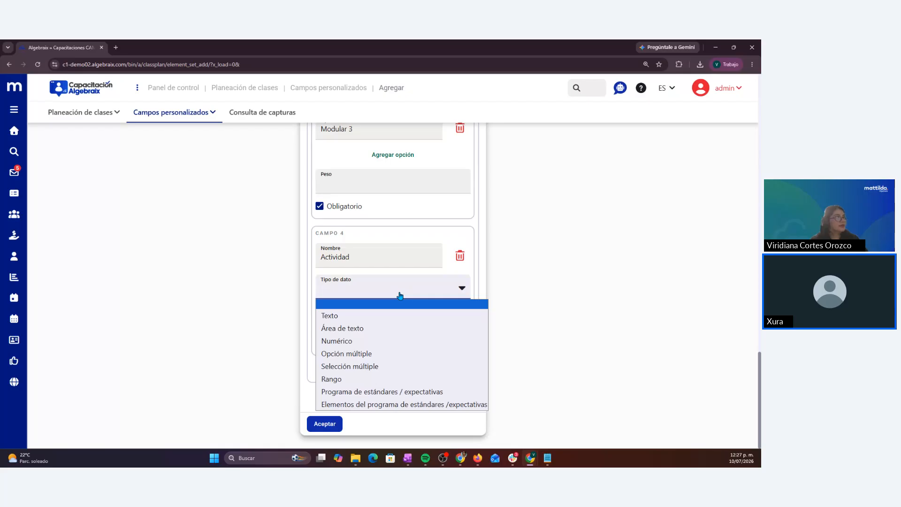
left_click(382, 404)
left_click(360, 314)
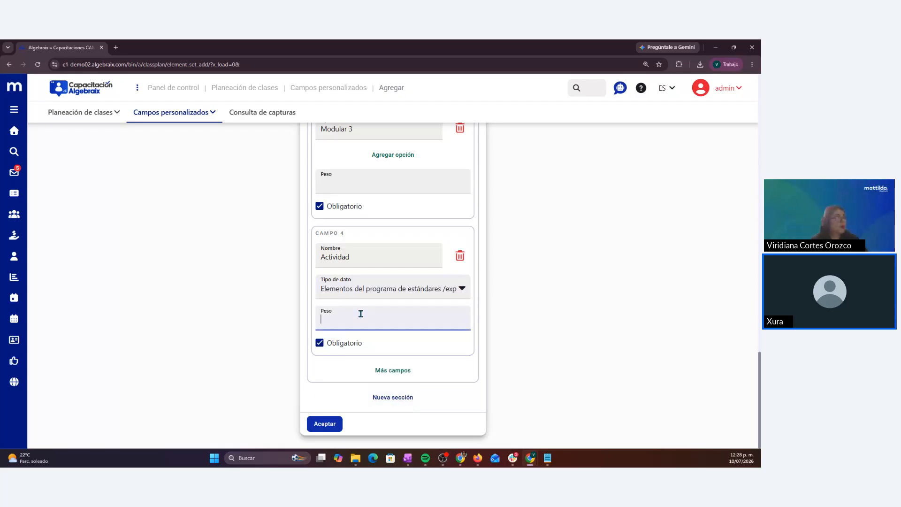
- Set the Modalidad field's weight to 996 and the Actividad field's weight to 995
scroll(380, 228, "up", 2)
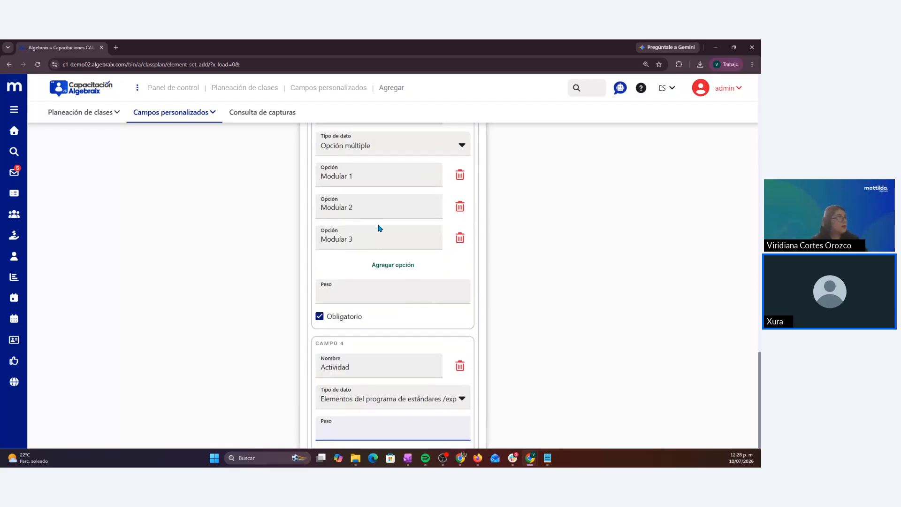
scroll(367, 295, "up", 3)
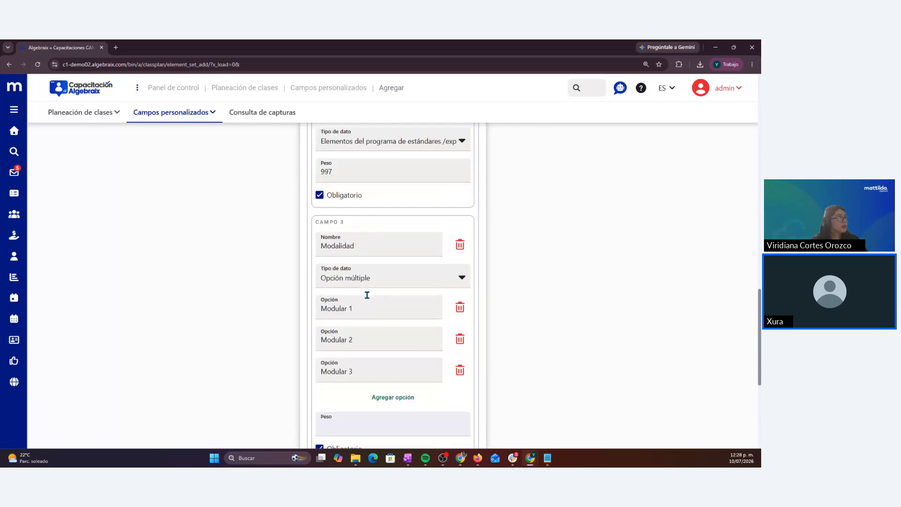
scroll(367, 294, "down", 3)
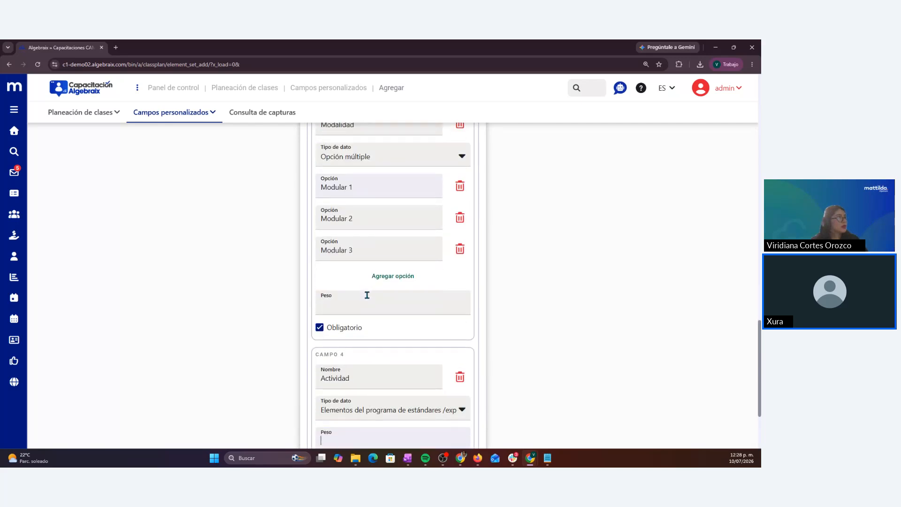
left_click(367, 295)
type("99")
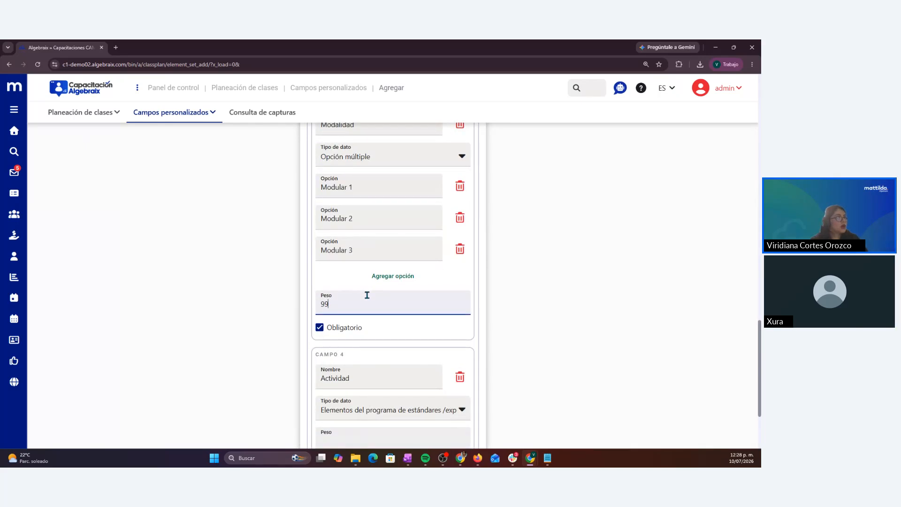
type("6")
scroll(367, 295, "down", 3)
left_click(364, 327)
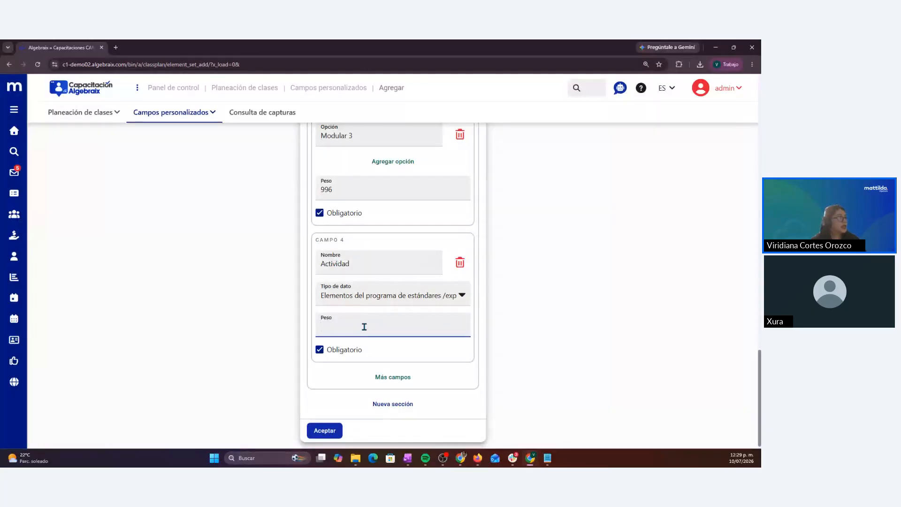
type("995")
scroll(249, 331, "up", 5)
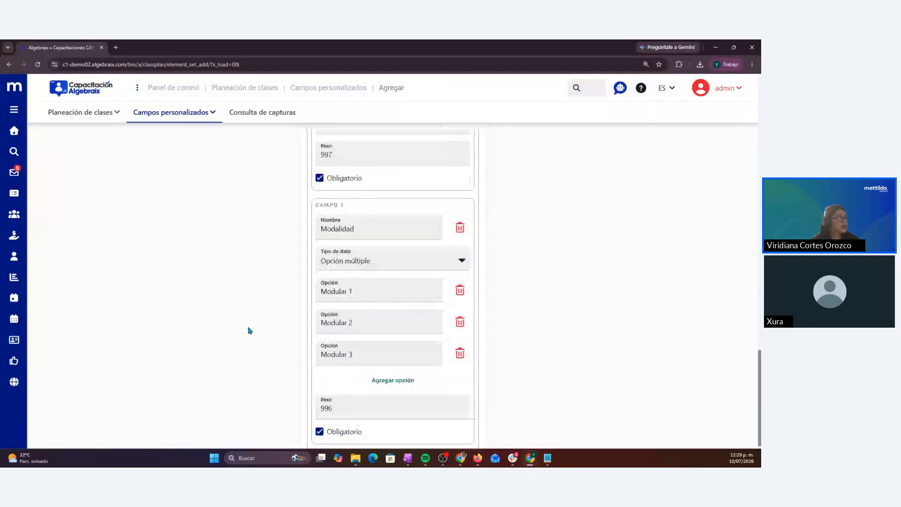
- Check the sections and fields of the Básicos set from start to end and save the set
scroll(250, 331, "down", 10)
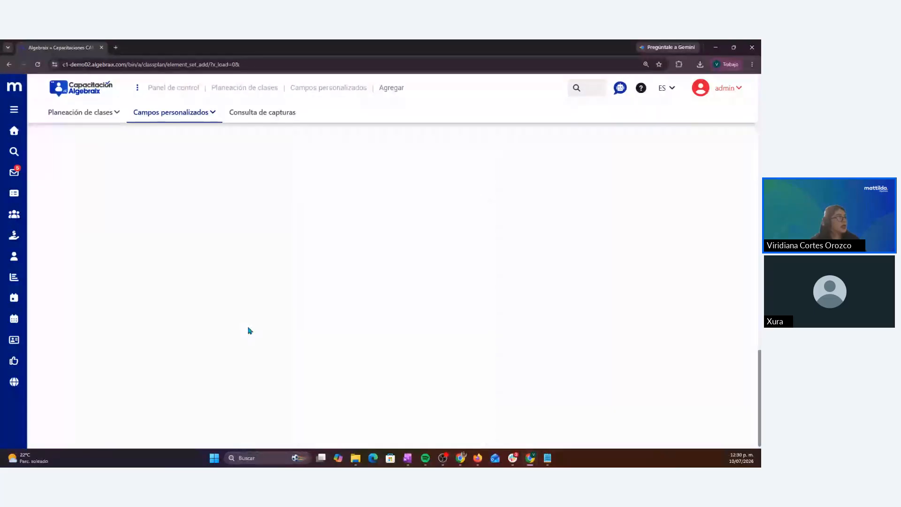
scroll(249, 286, "up", 15)
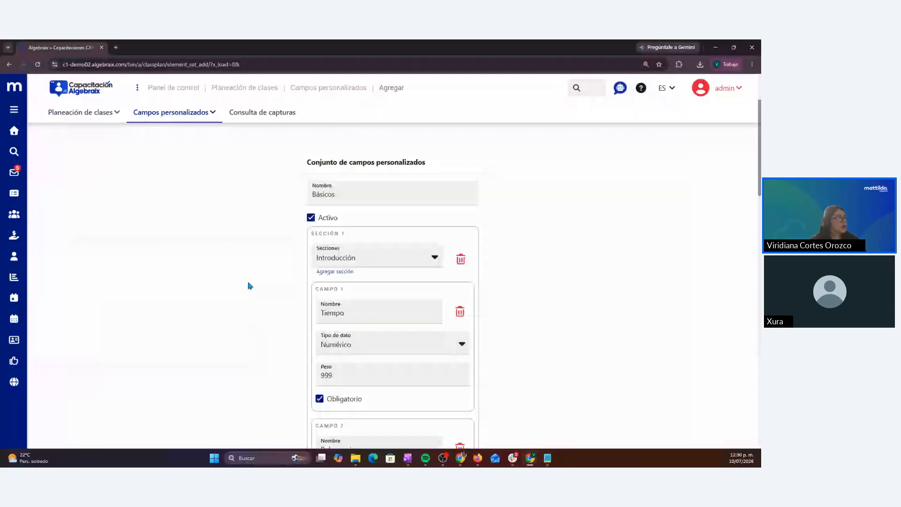
scroll(220, 237, "down", 10)
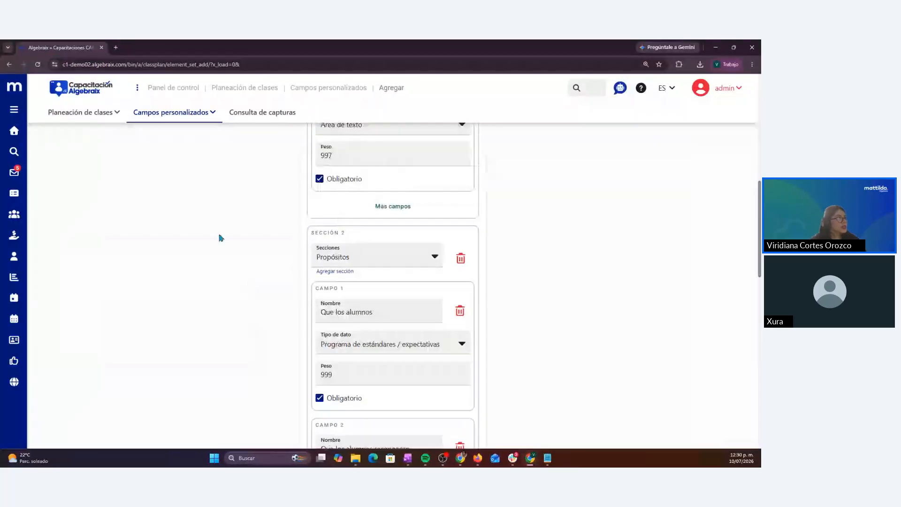
scroll(220, 238, "down", 10)
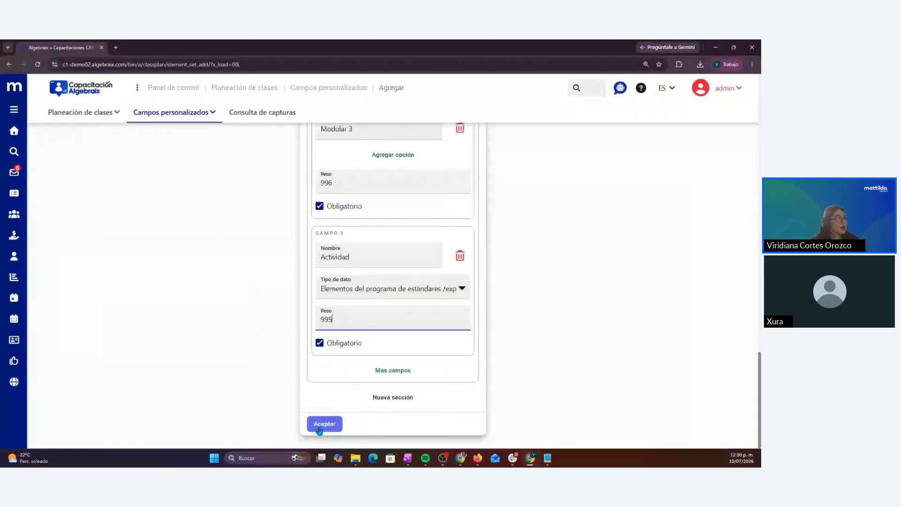
left_click(324, 424)
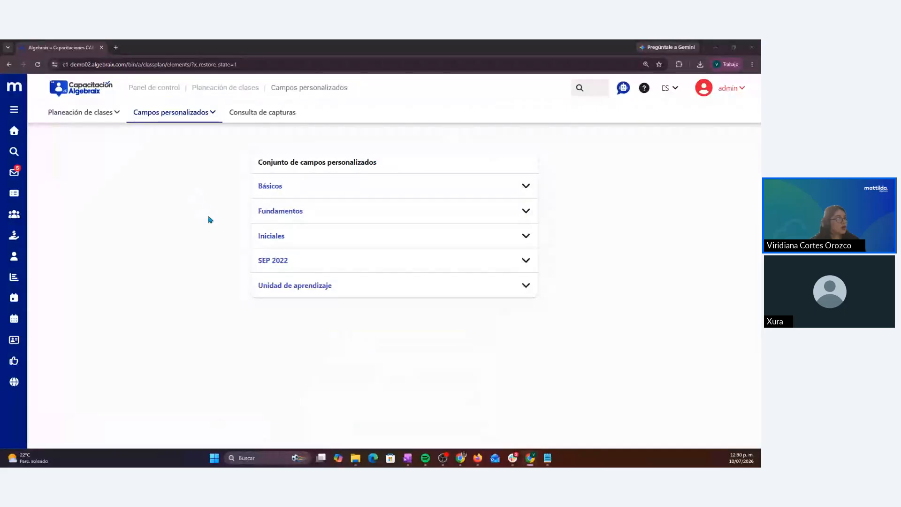
- Switch to the sample lesson plan in Google Docs to review its Secuencia de actividades part, and return to Algebraix
key("alt+Tab")
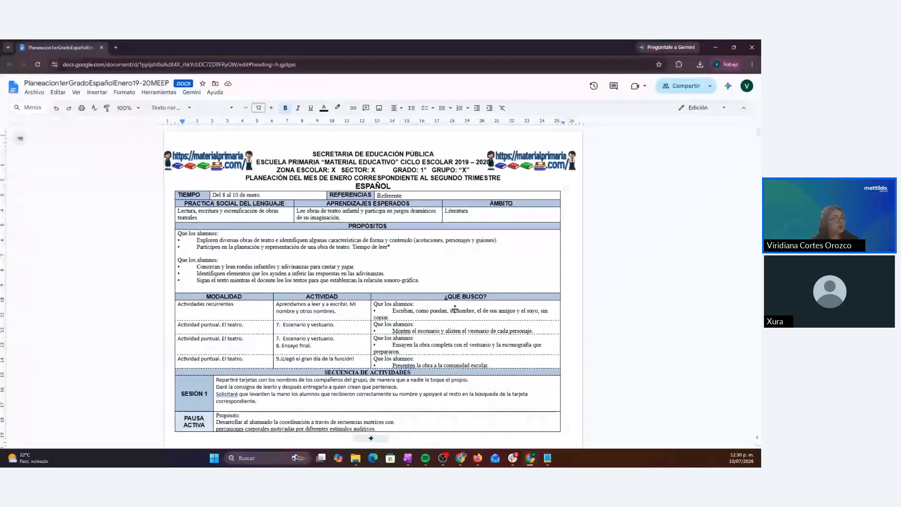
scroll(368, 207, "down", 5)
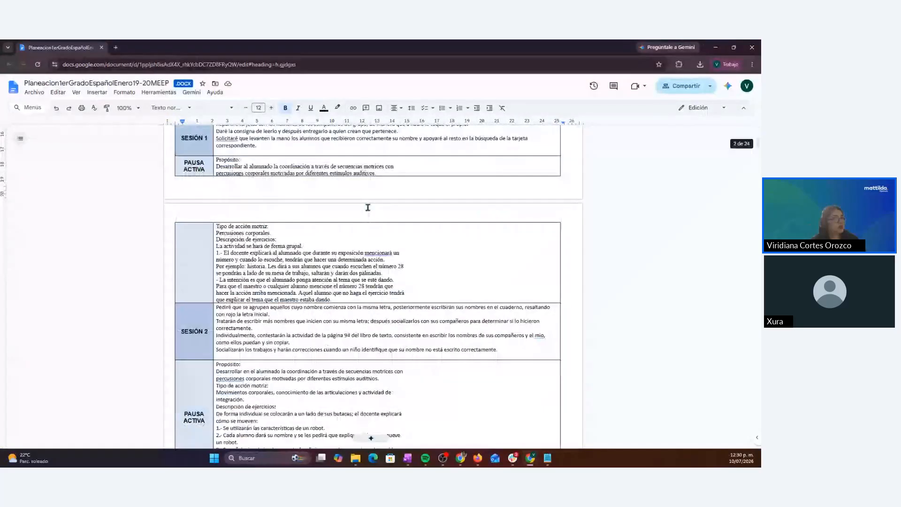
scroll(368, 207, "up", 2)
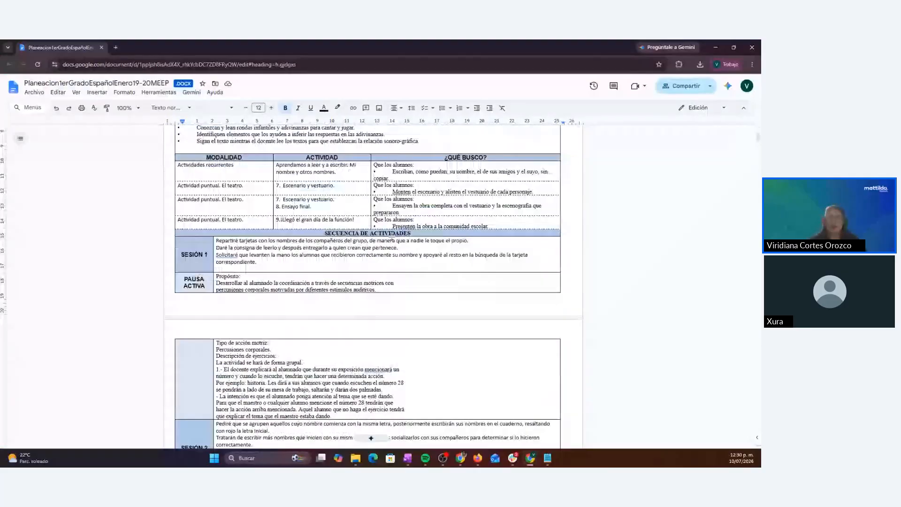
key("alt+Tab")
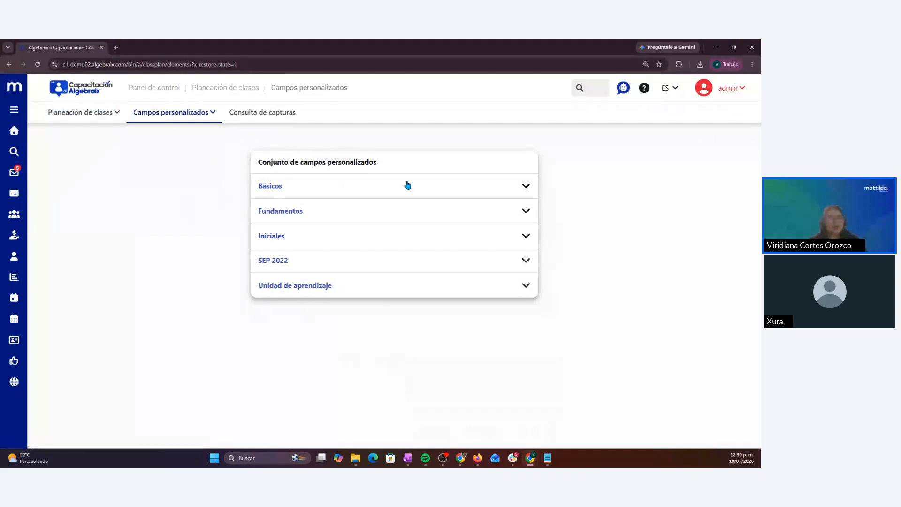
- Expand the Básicos set, view the Tiempo field's details, and open the set for modification
left_click(532, 188)
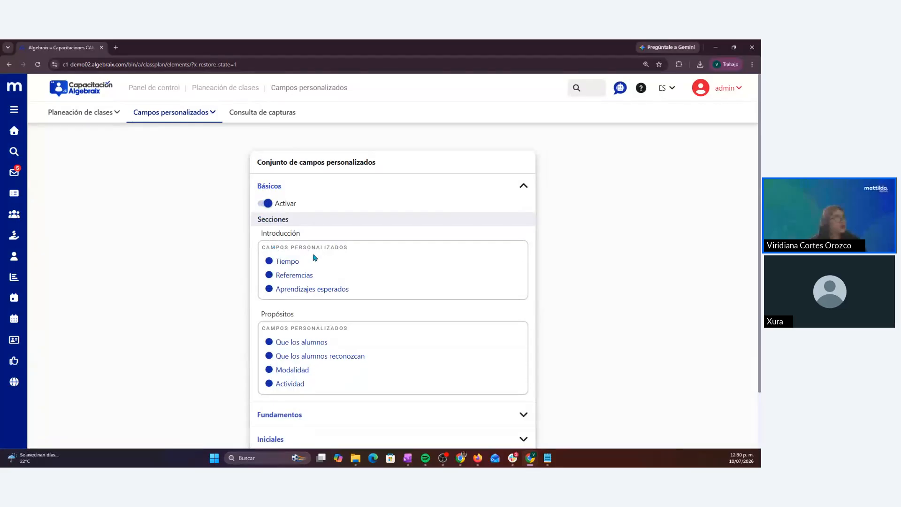
left_click(288, 264)
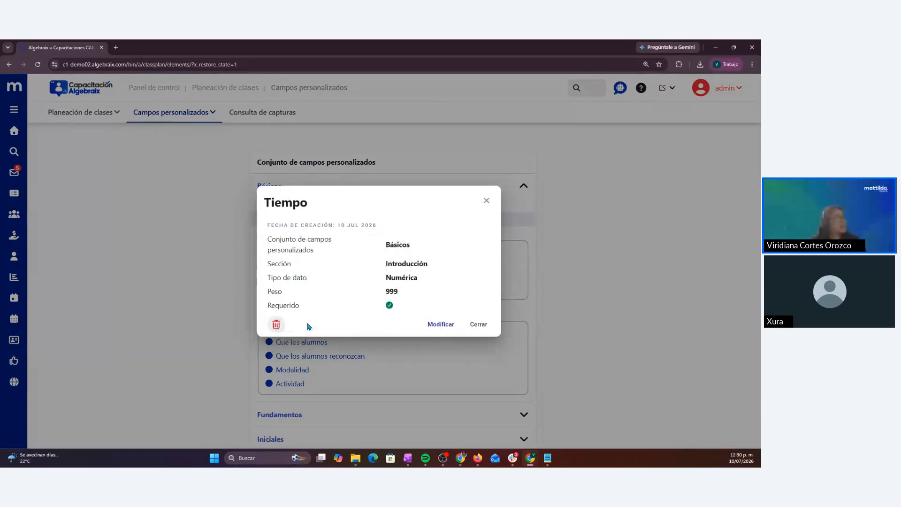
left_click(445, 328)
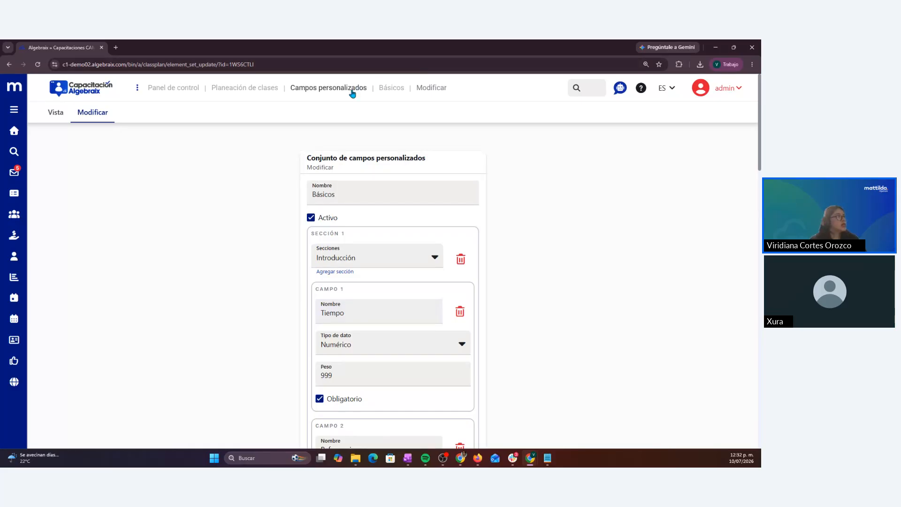
- Try the Opción múltiple and Selección múltiple data types on the Tiempo field, and return to the custom field sets without saving
scroll(393, 301, "down", 2)
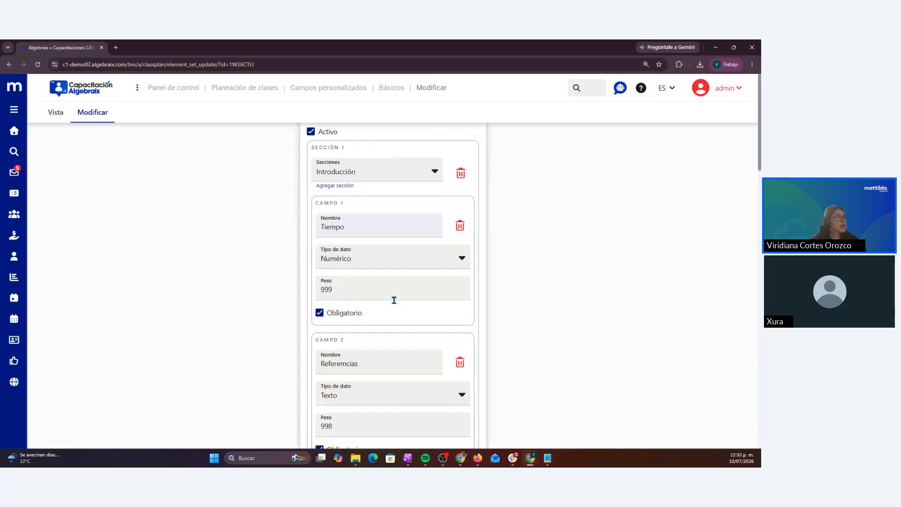
left_click(378, 255)
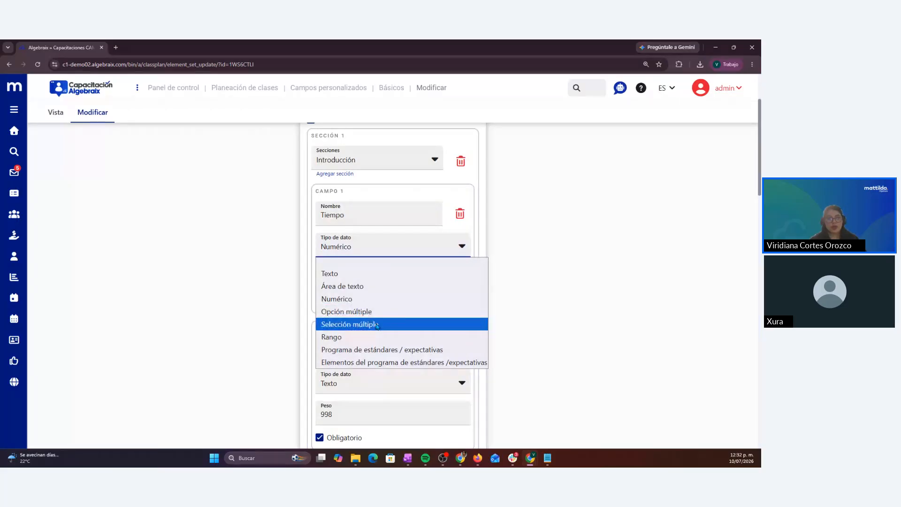
left_click(364, 311)
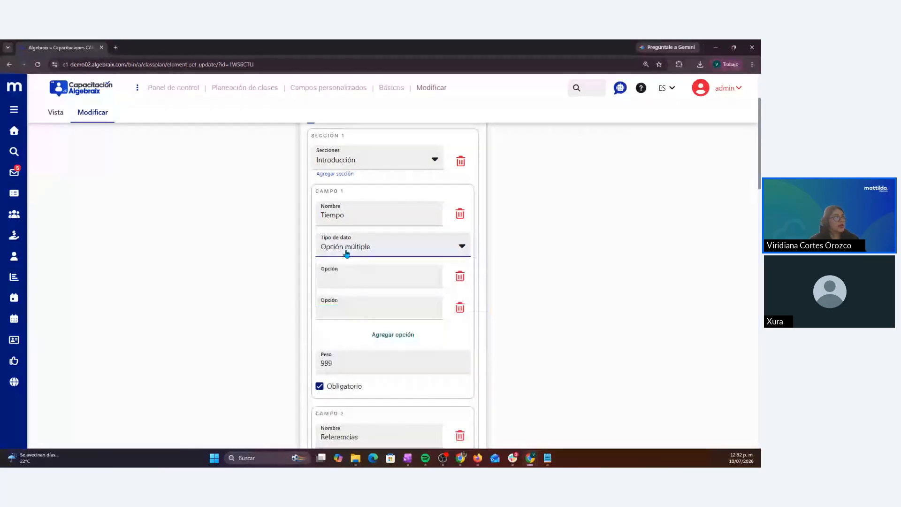
left_click(346, 253)
left_click(351, 324)
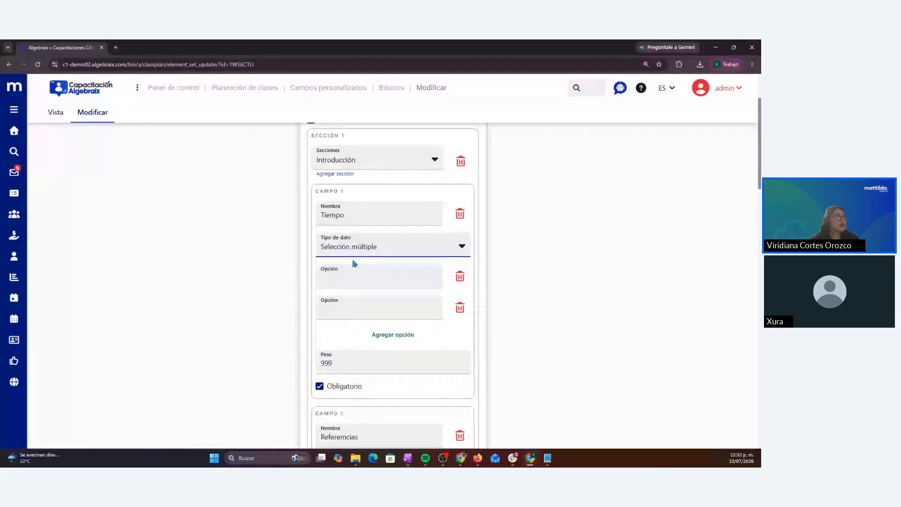
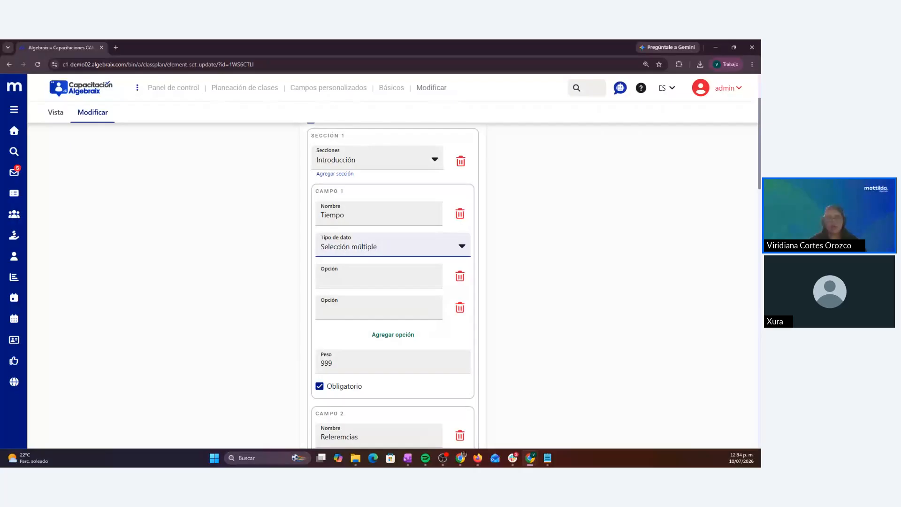
key("alt+Tab")
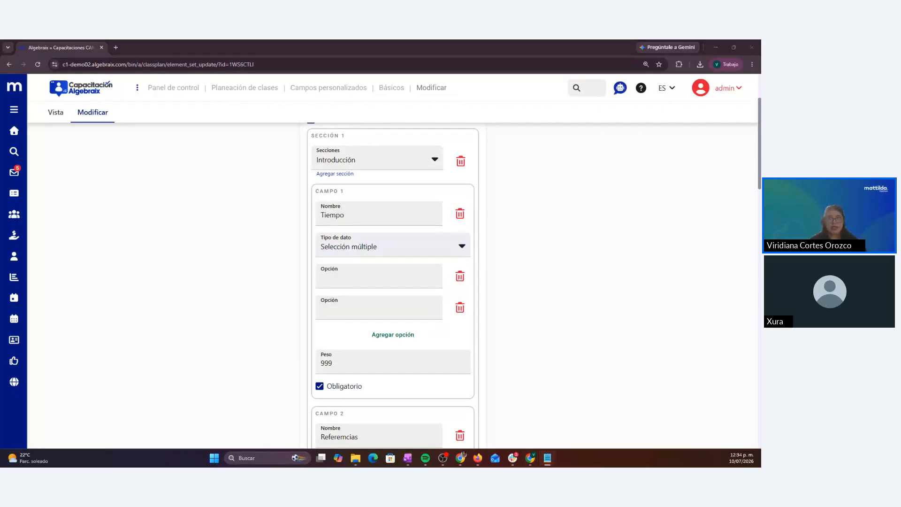
key("alt+Tab")
key("alt+Tab")
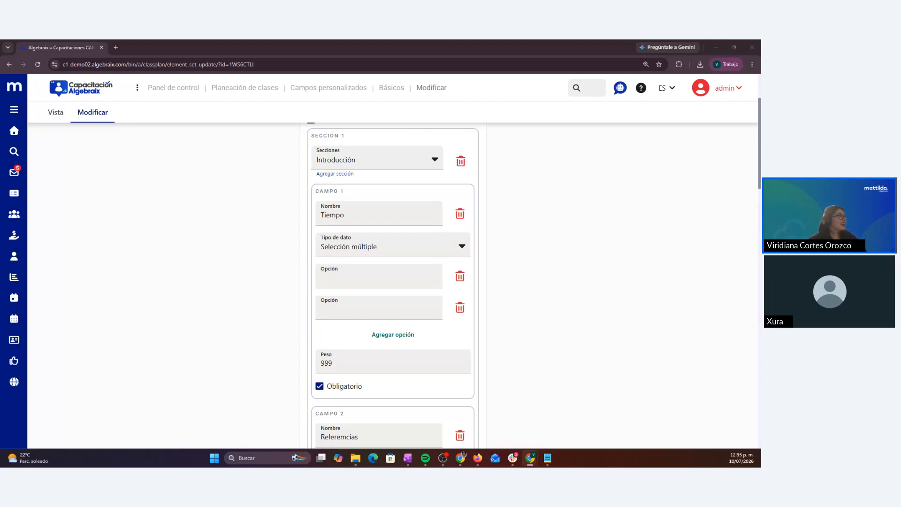
left_click(188, 214)
left_click(309, 88)
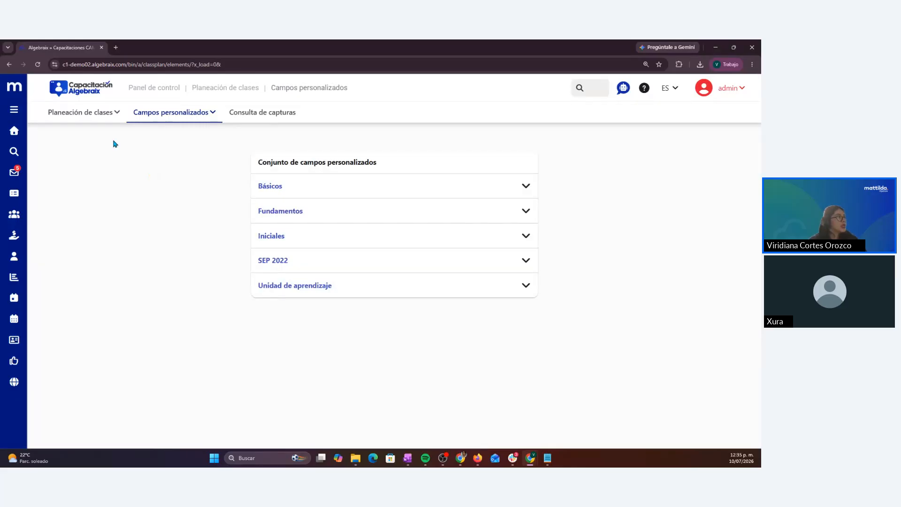
mouse_move(84, 113)
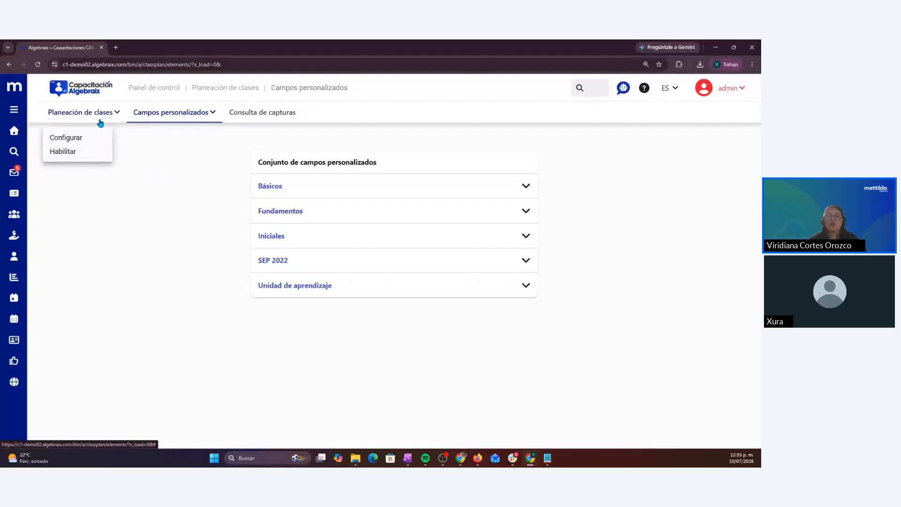
left_click(187, 117)
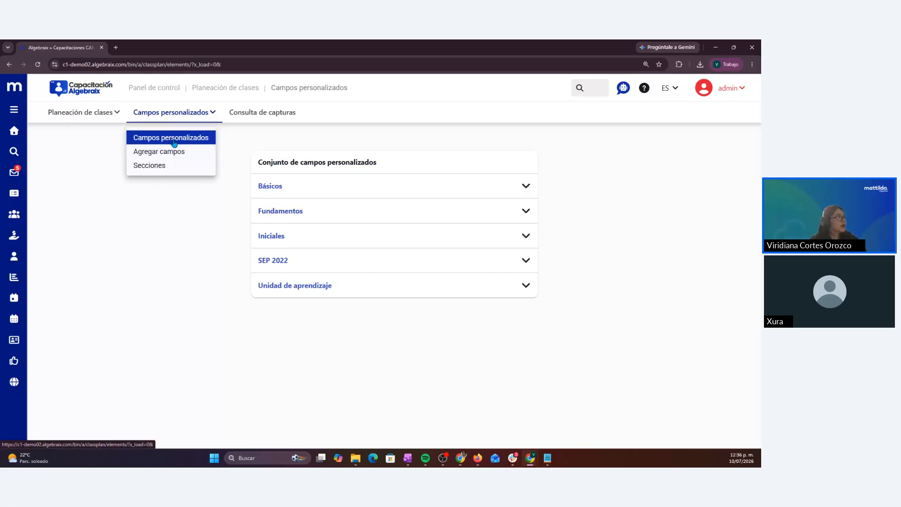
left_click(232, 212)
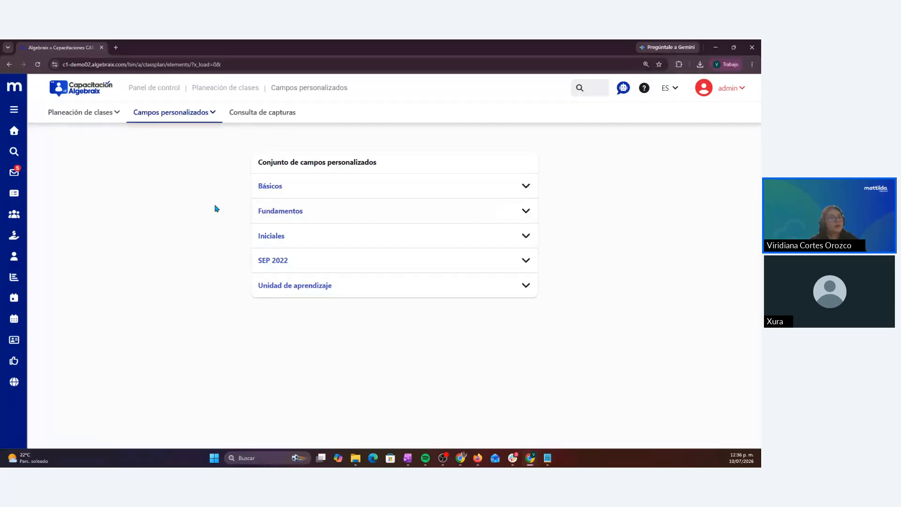
- Open the class planning configuration and show the pending subjects of Secundaria
left_click(79, 119)
left_click(76, 142)
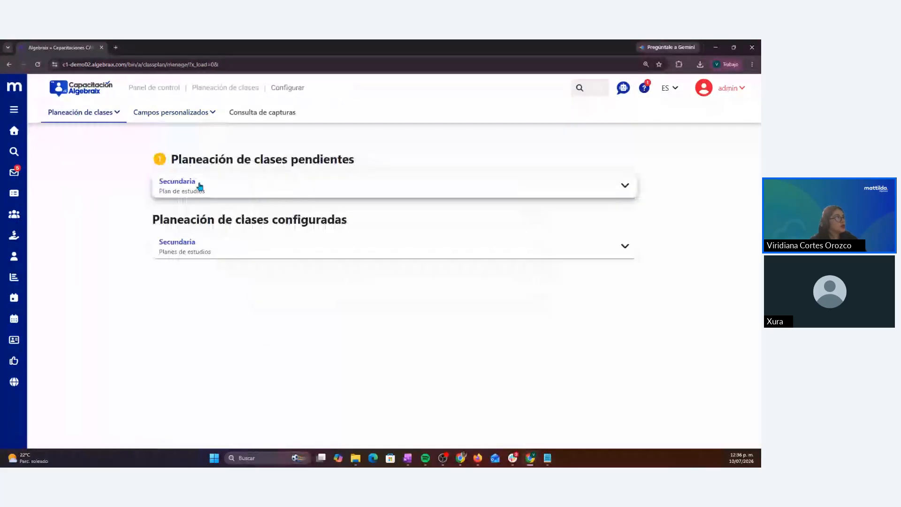
left_click(624, 186)
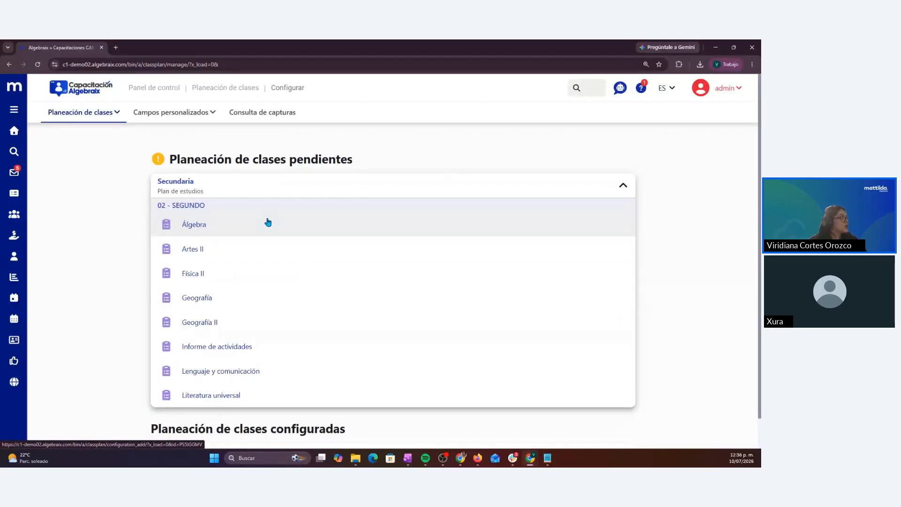
- Enable class planning for Física I in the 01 - PRIMERO grade of Secundaria and save the selection
left_click(81, 112)
left_click(69, 153)
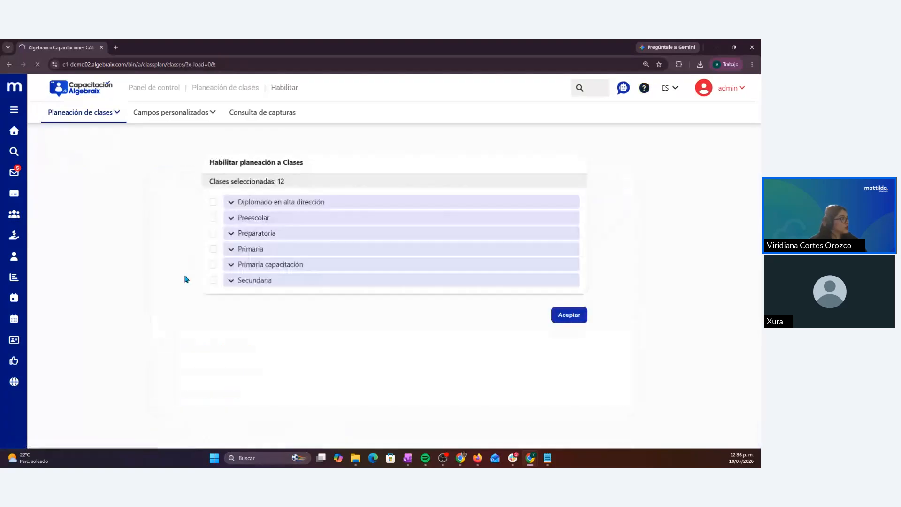
left_click(231, 279)
left_click(244, 297)
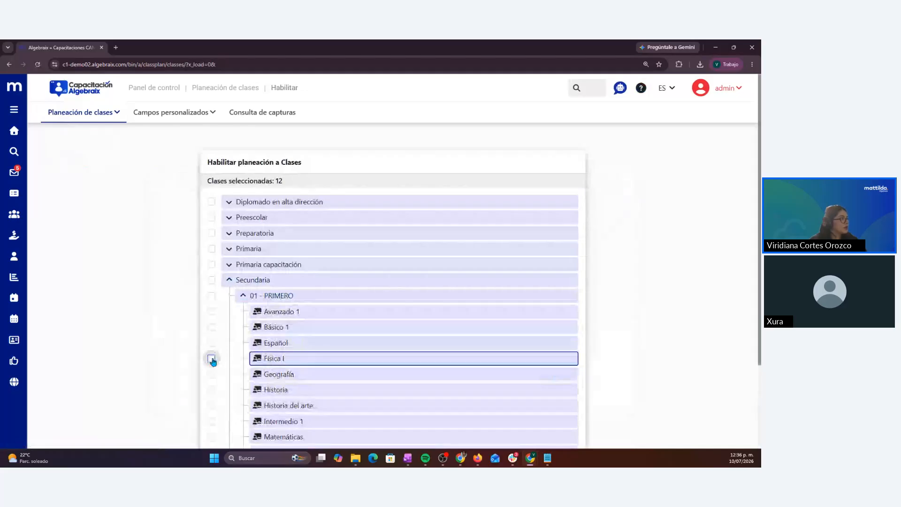
left_click(211, 359)
scroll(572, 322, "down", 3)
left_click(573, 432)
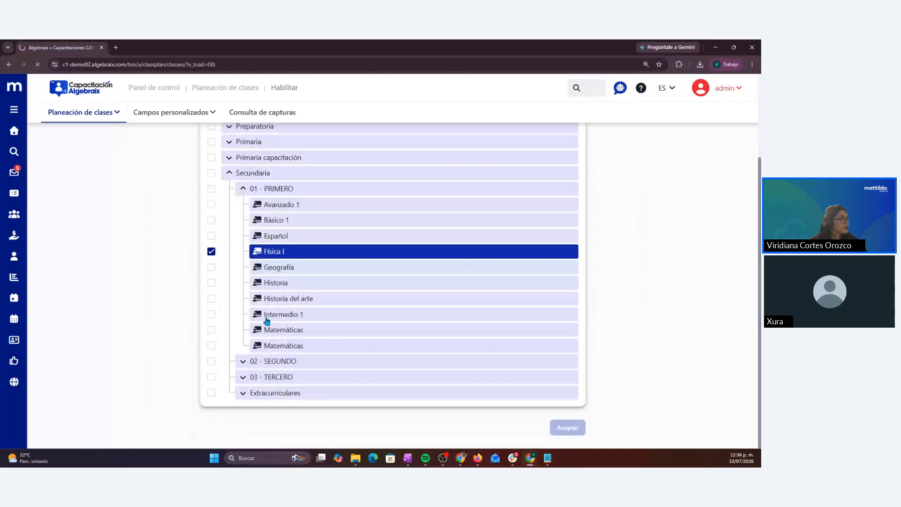
- Open the pending Física I subject of Secundaria's 01 - PRIMERO grade for configuration
left_click(94, 138)
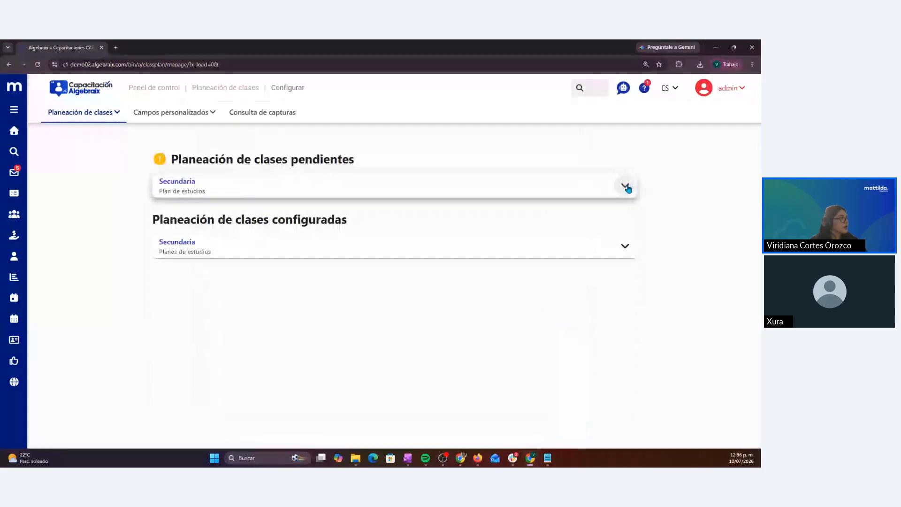
left_click(626, 186)
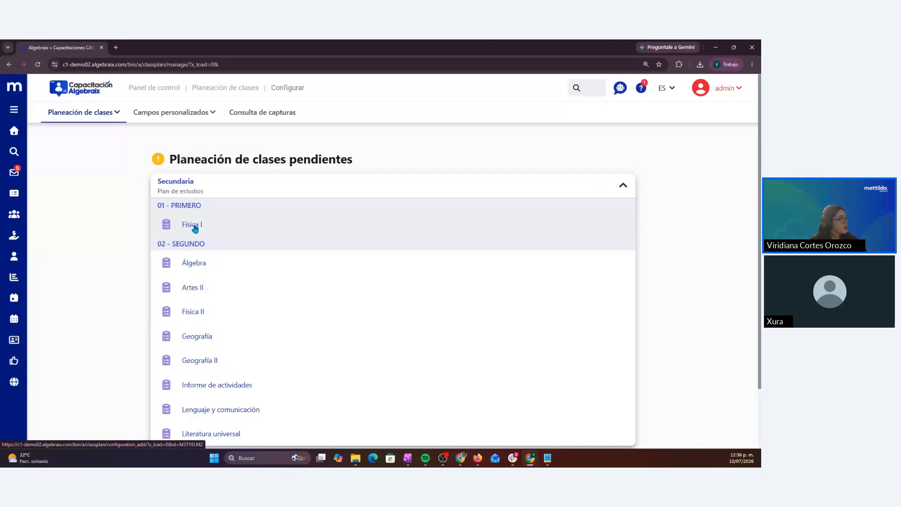
left_click(194, 227)
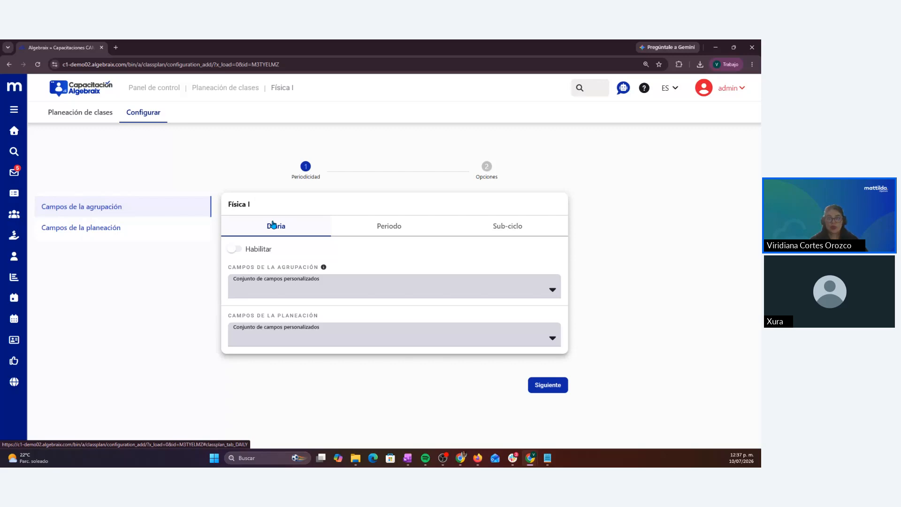
- Look through the three periodicities of Física I and enable class planning for Diaria and Periodo
left_click(386, 229)
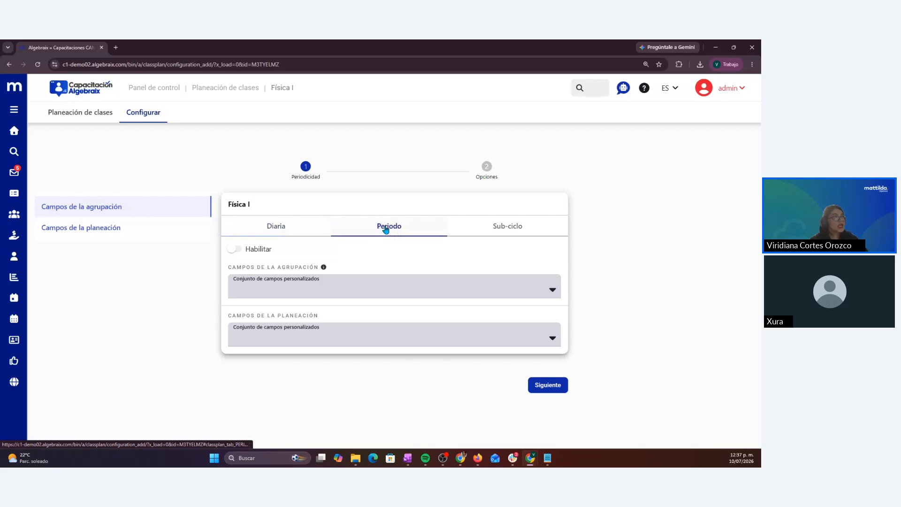
left_click(502, 230)
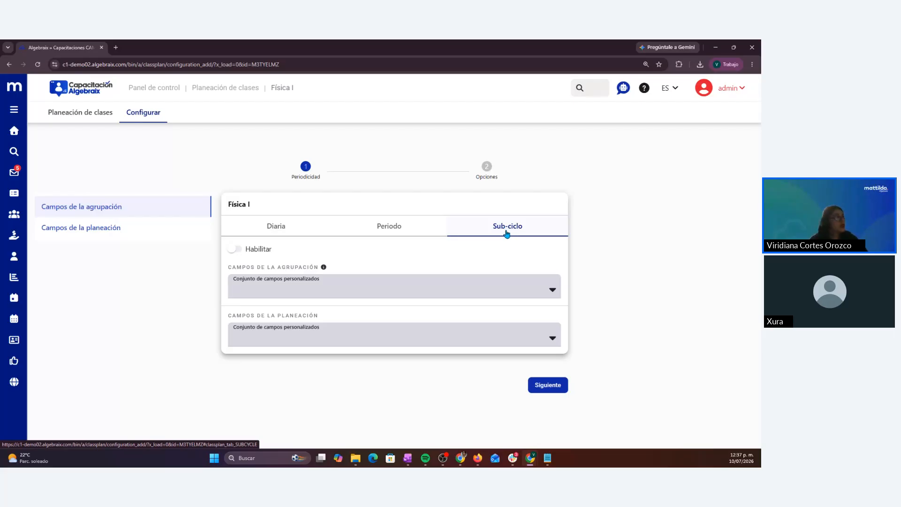
left_click(310, 230)
left_click(235, 248)
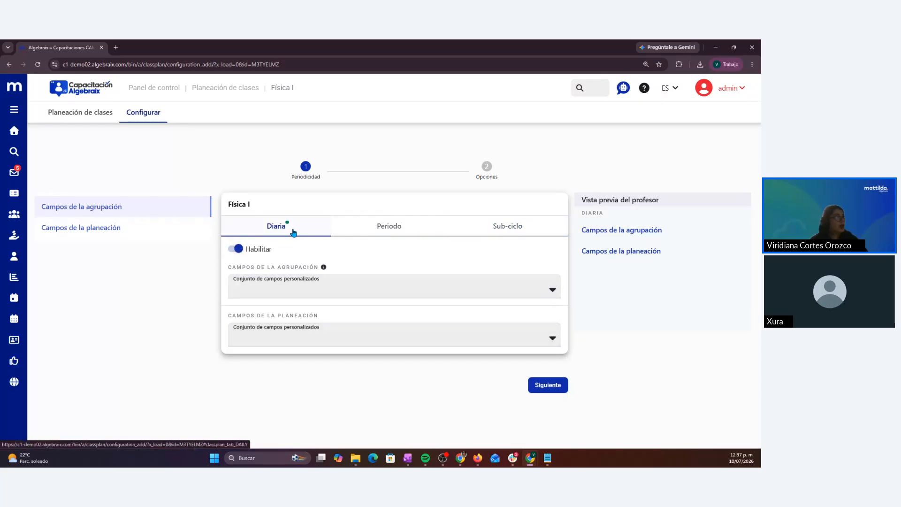
left_click(391, 227)
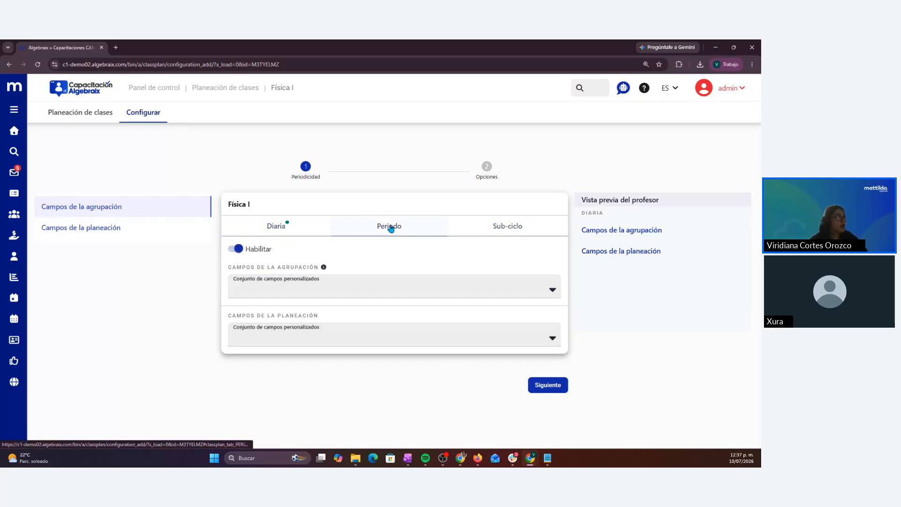
left_click(235, 248)
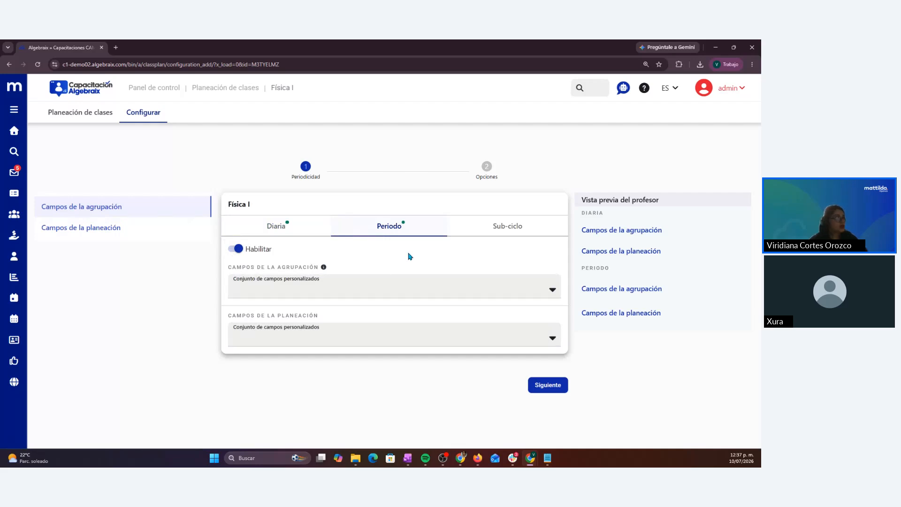
- Try the Sub-ciclo periodicity on and off, and disable and re-enable Diaria
left_click(526, 235)
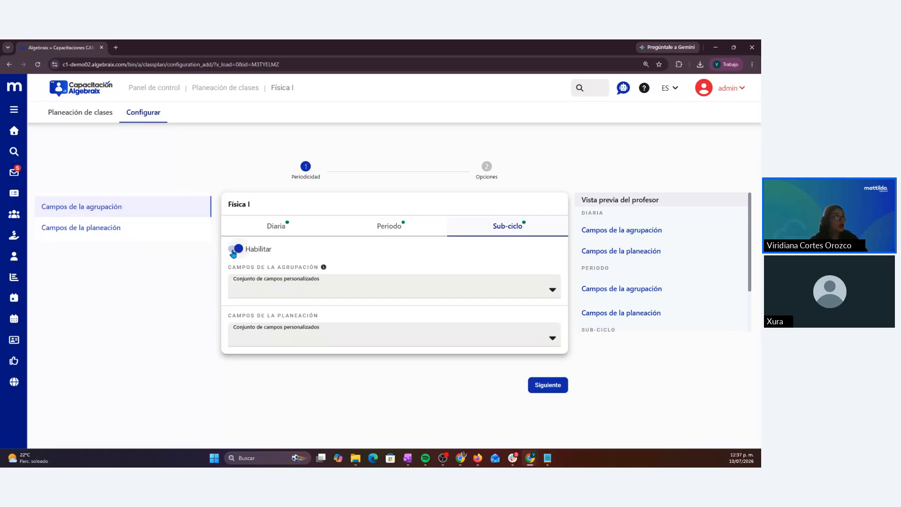
left_click(234, 250)
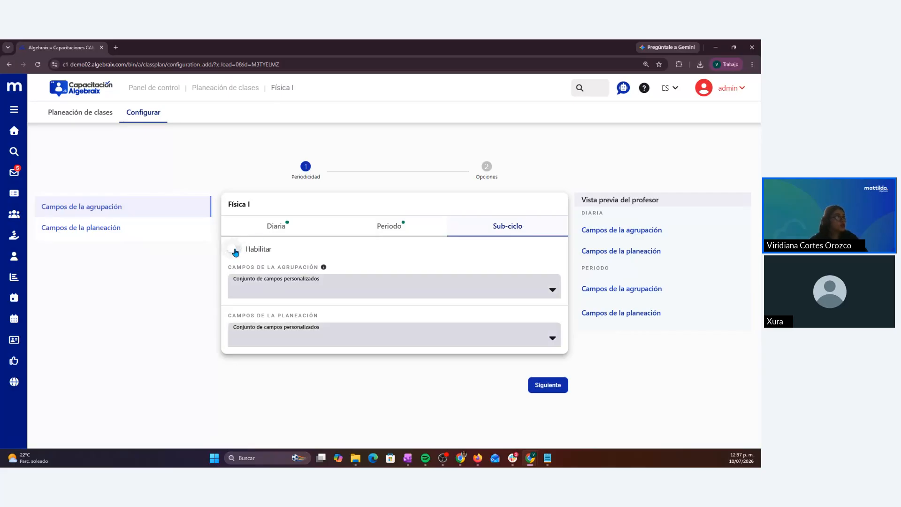
left_click(309, 235)
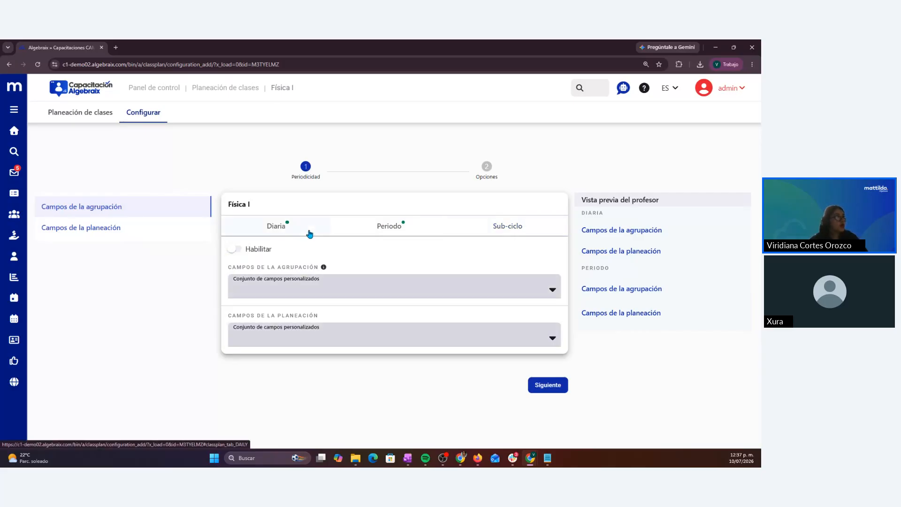
left_click(238, 250)
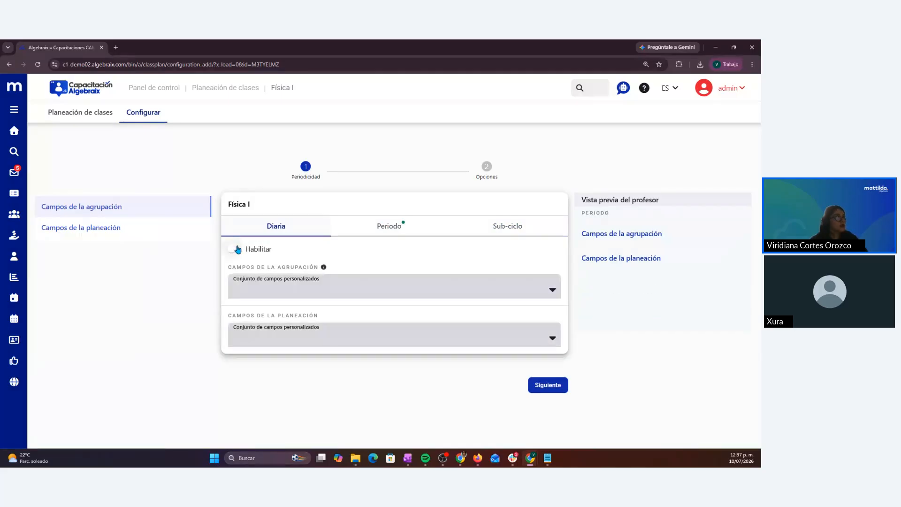
left_click(410, 228)
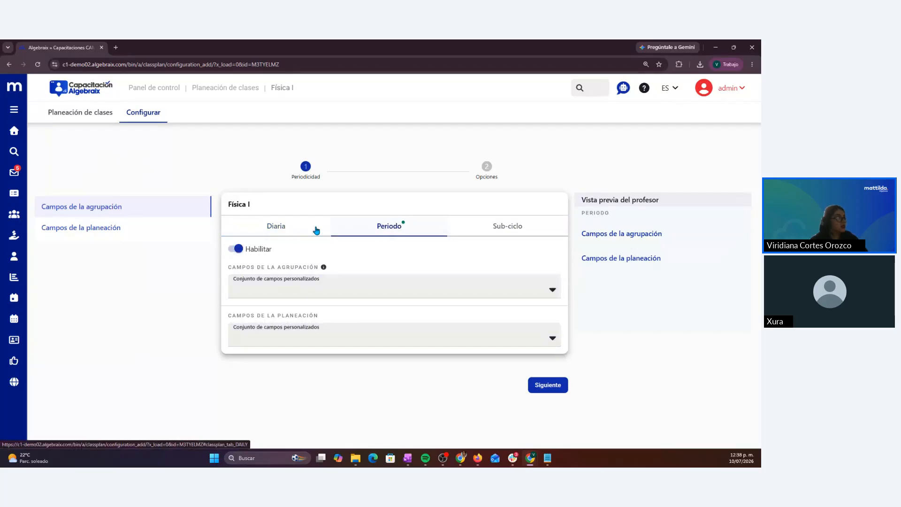
left_click(316, 230)
left_click(236, 249)
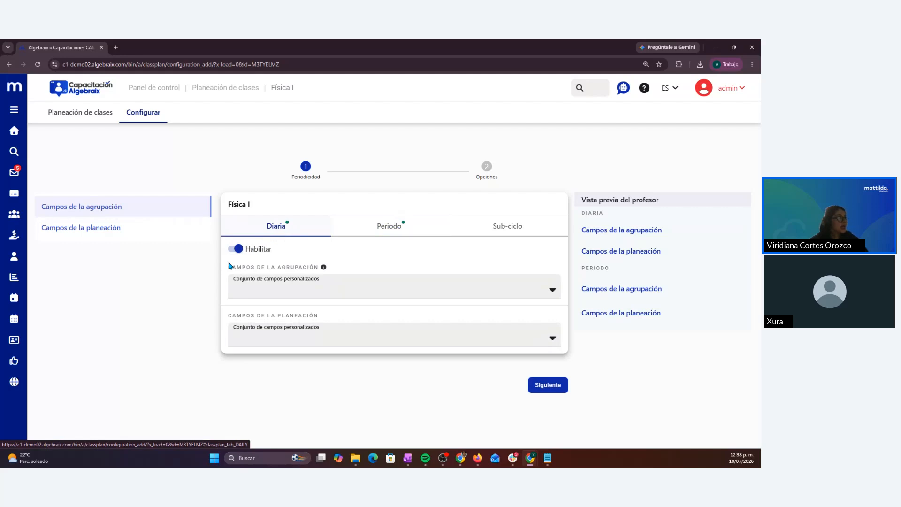
- Choose Básicos as the custom field set for the grouping fields of the Diaria periodicity
left_click(332, 287)
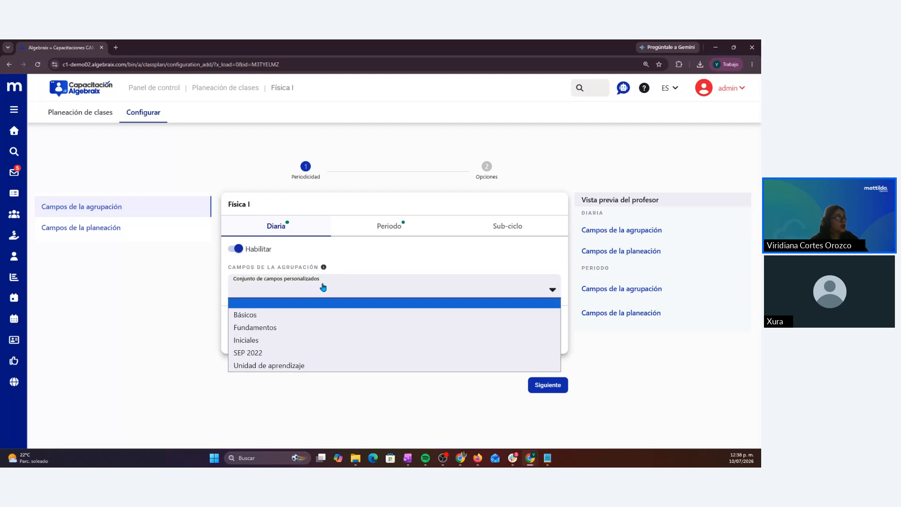
left_click(283, 315)
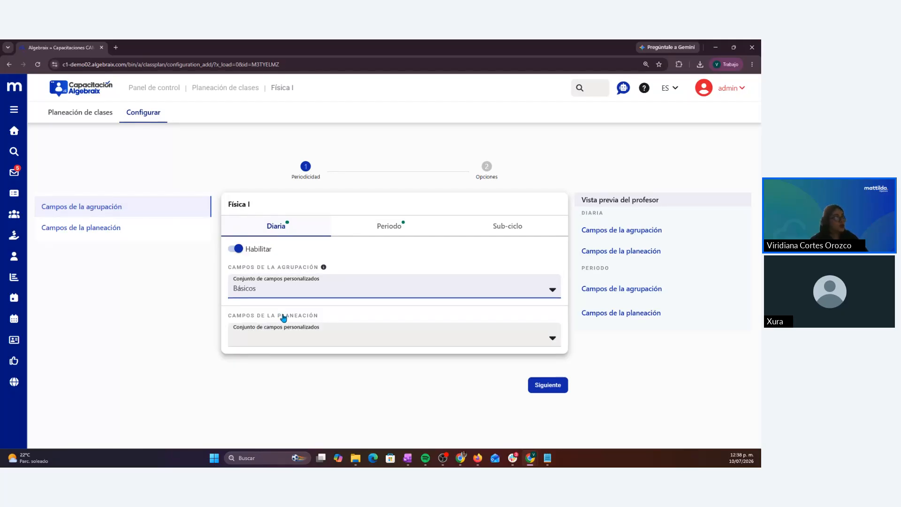
left_click(284, 323)
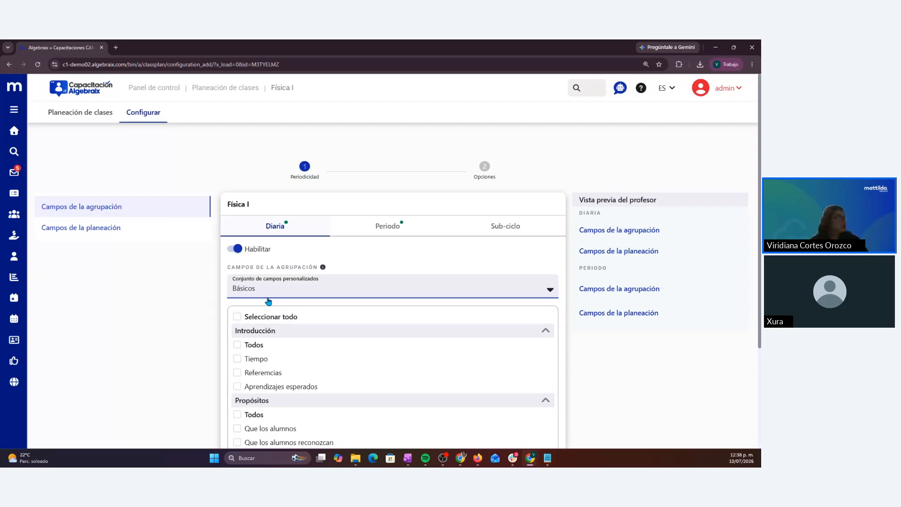
- Switch to the Google Docs Español planning document, review its opening tables, and return to the Física I configuration in Algebraix
key("alt+Tab")
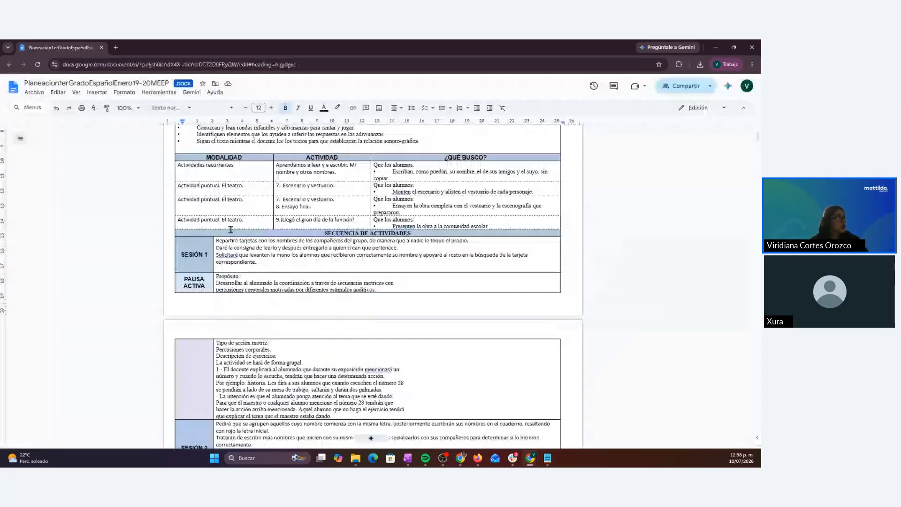
scroll(230, 229, "up", 3)
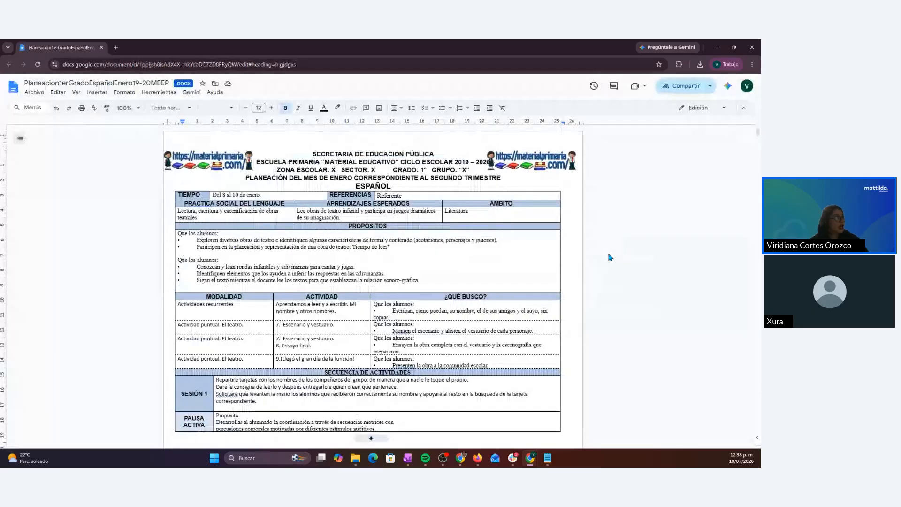
key("alt+Tab")
- Try selecting the single Introducción field Referemcias, and select and clear all Propósitos fields of the Básicos set
scroll(345, 335, "down", 2)
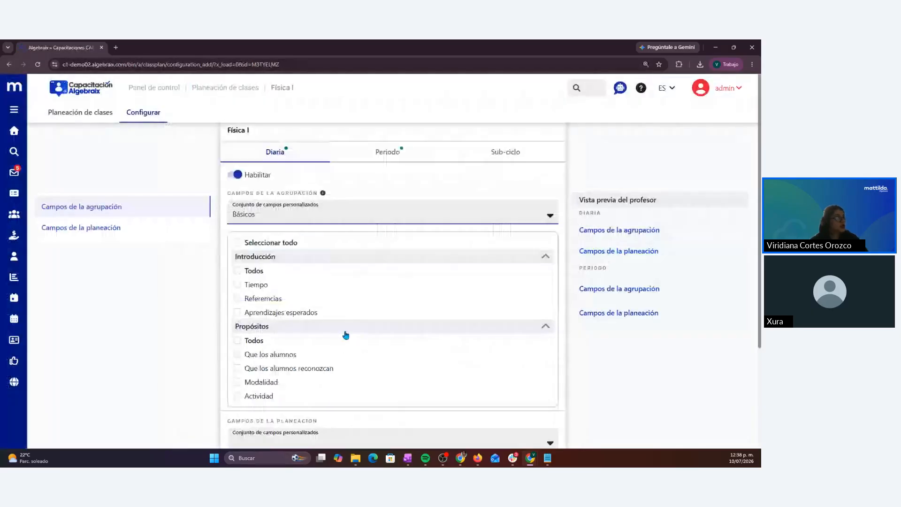
scroll(345, 335, "down", 1)
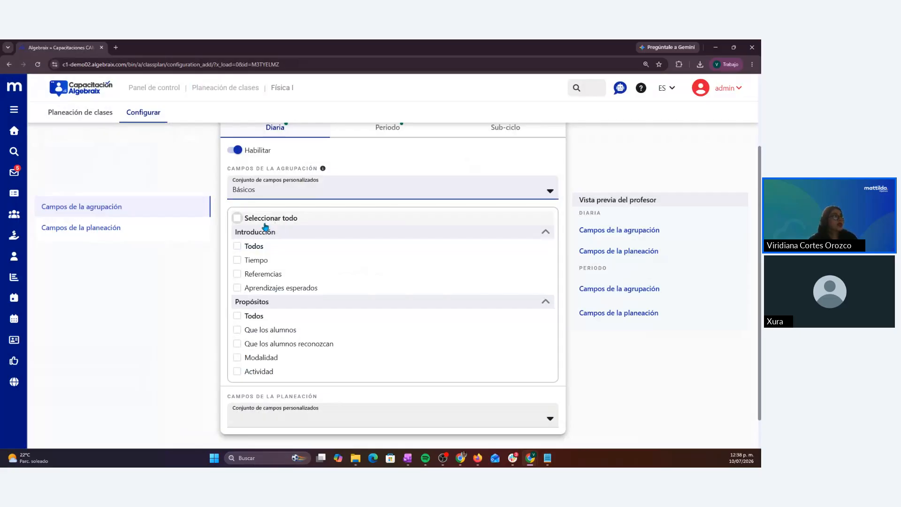
left_click(238, 274)
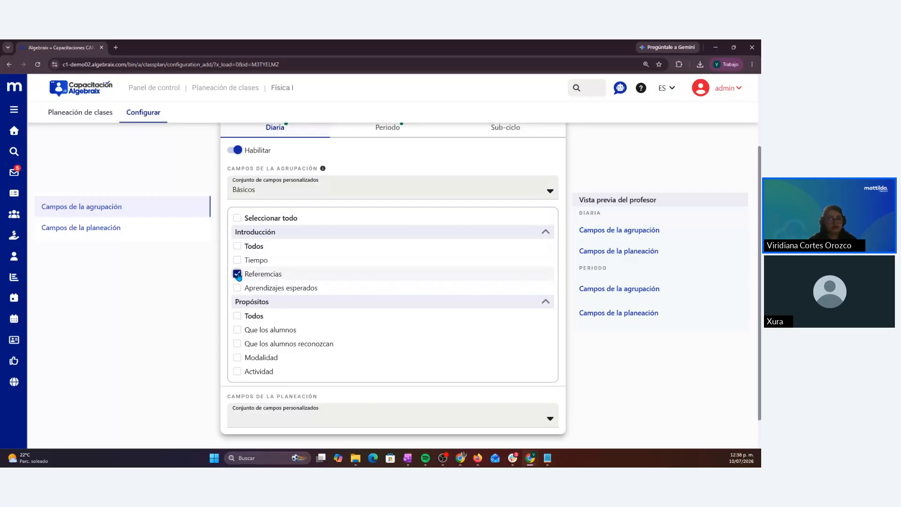
left_click(238, 316)
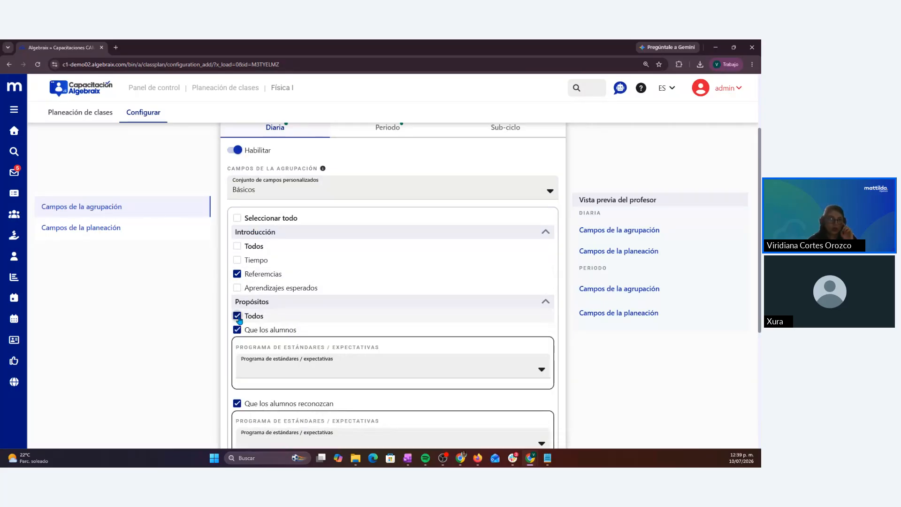
left_click(237, 317)
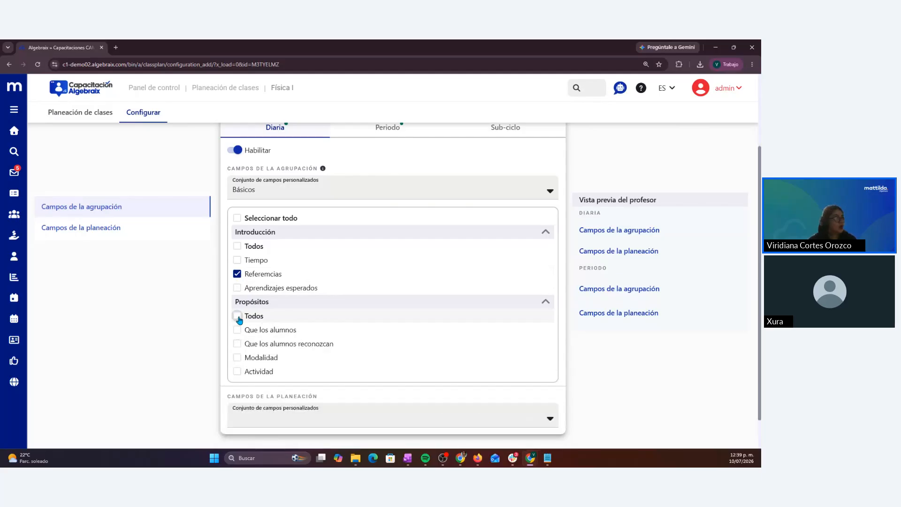
- Select all fields of the Básicos set and assign the SEP 2017 standards program to the Que los alumnos field
left_click(236, 219)
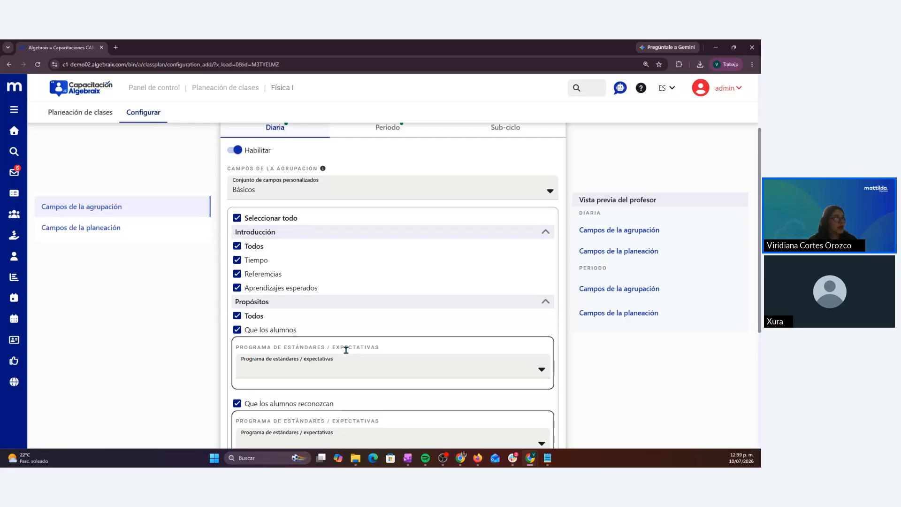
left_click(416, 370)
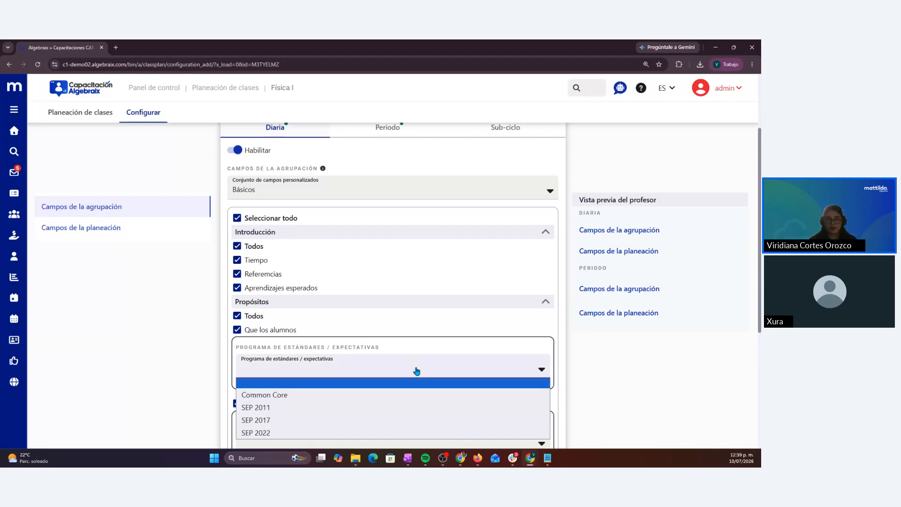
scroll(416, 370, "down", 2)
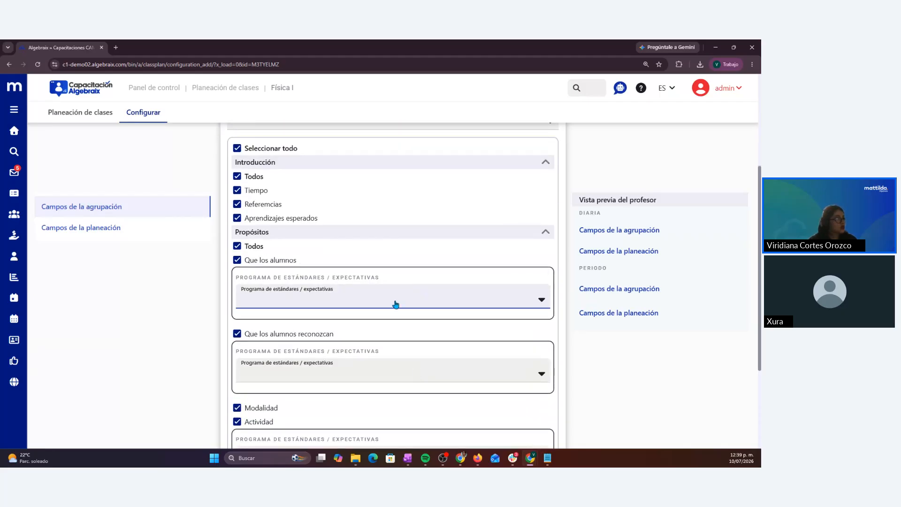
left_click(395, 303)
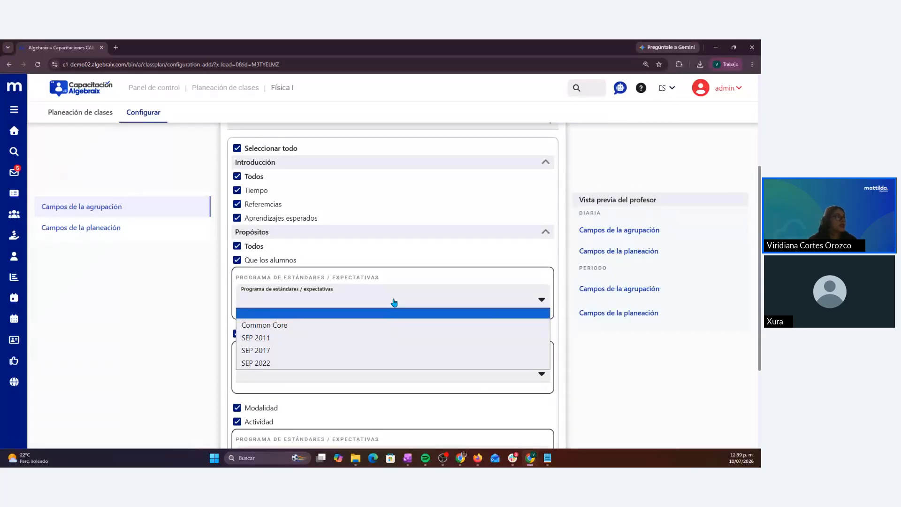
left_click(291, 351)
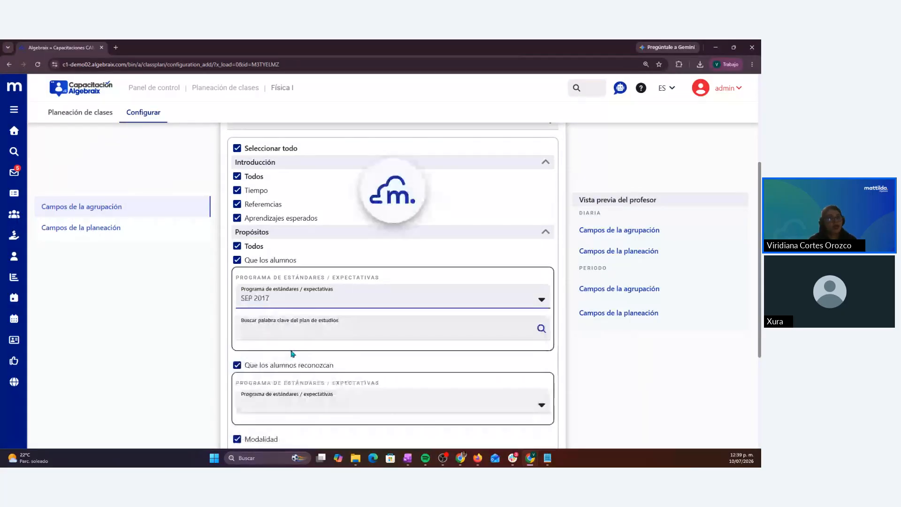
- Search the SEP 2017 curriculum for "fisica" under Que los alumnos and look through the matching subjects
left_click(252, 329)
type("fi")
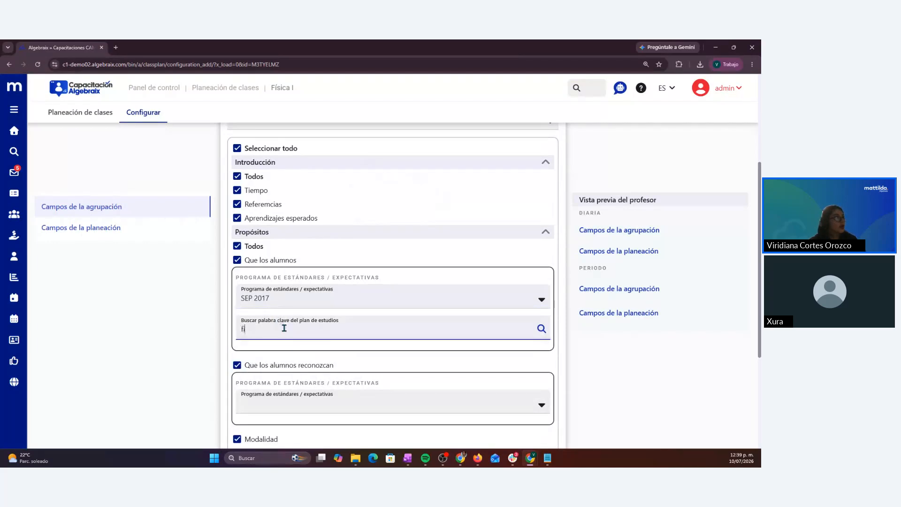
type("sica")
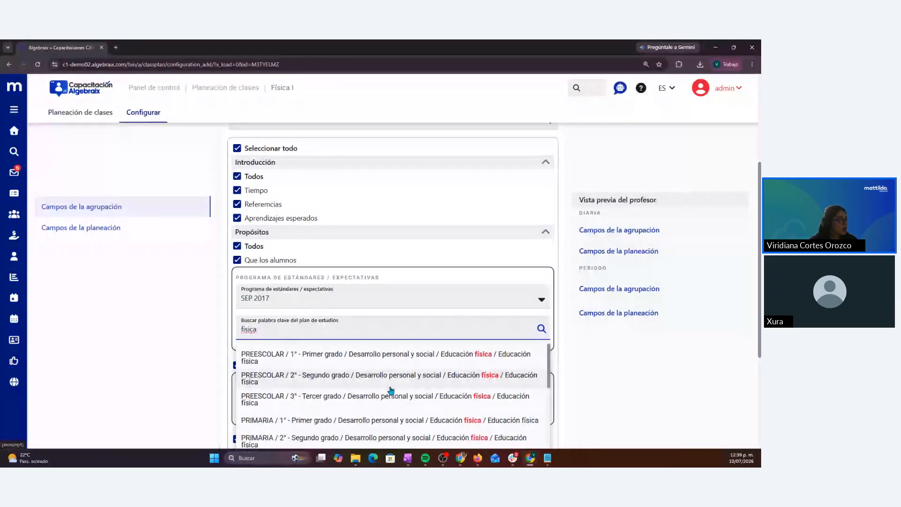
scroll(391, 390, "down", 3)
scroll(391, 390, "down", 2)
scroll(293, 334, "down", 1)
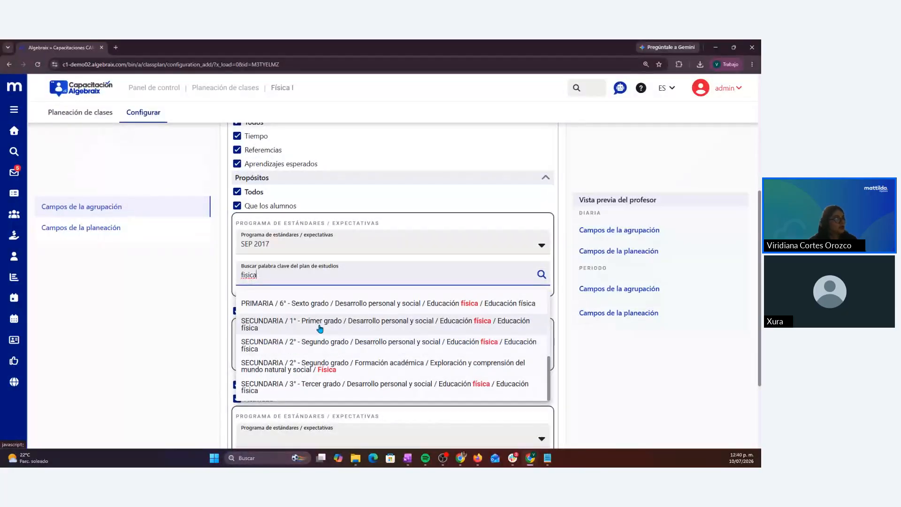
- Search the curriculum for "ciencias" instead and add the sixth-grade PRIMARIA Ciencias naturales entry to Que los alumnos
key("BackSpace")
key("BackSpace")
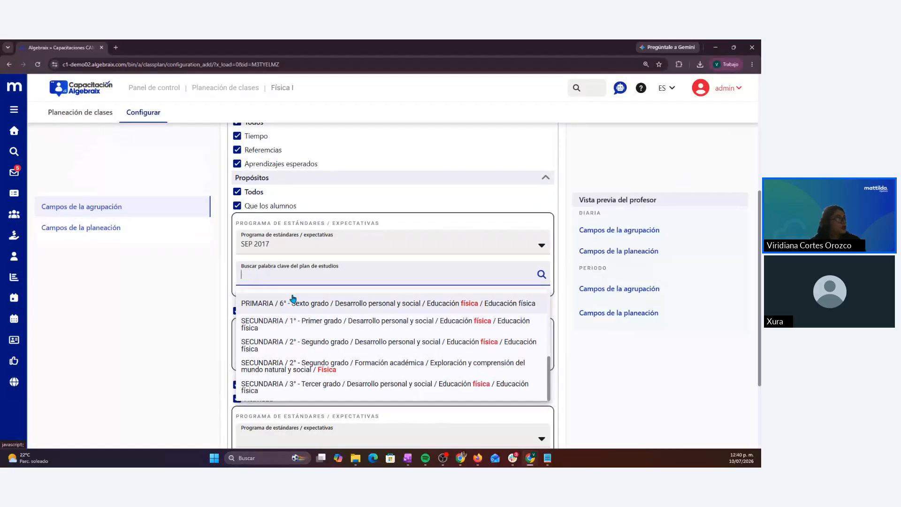
type("ciencias")
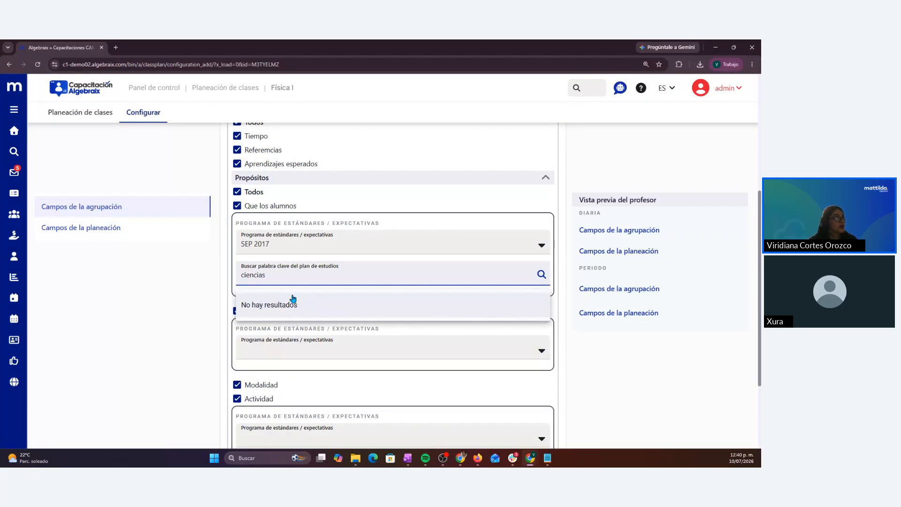
scroll(315, 326, "down", 1)
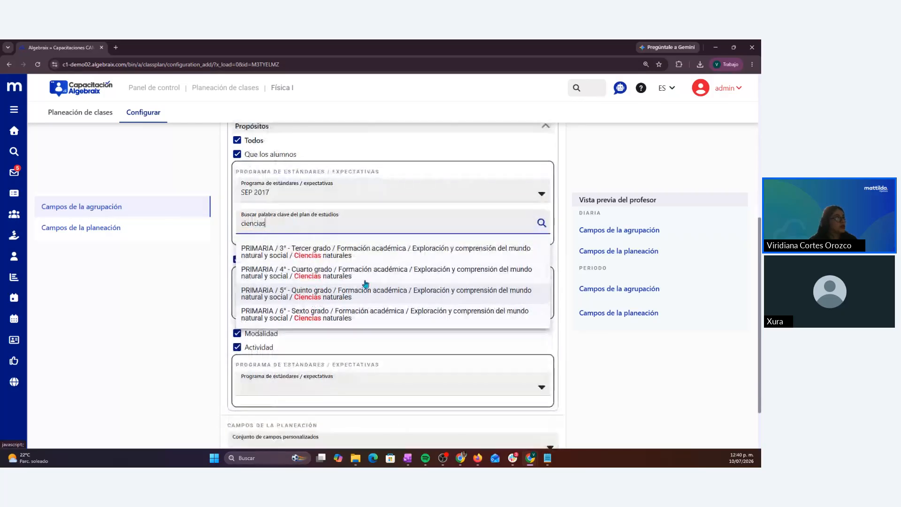
scroll(366, 283, "up", 1)
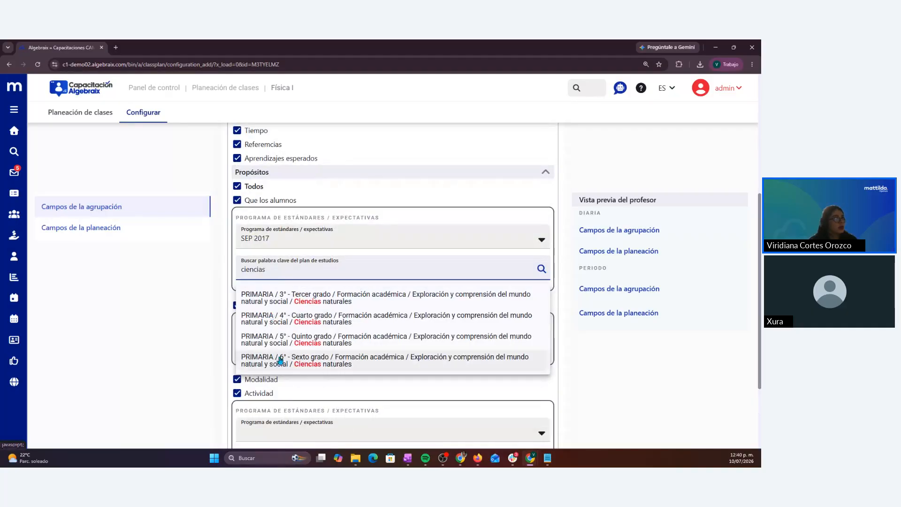
left_click(280, 360)
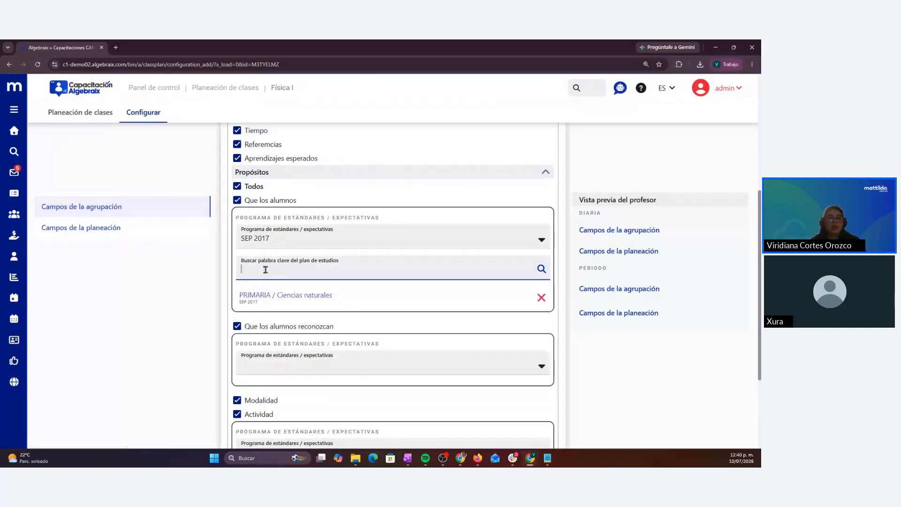
- Add the SECUNDARIA Química entry to Que los alumnos, and assign the SEP 2017 standards program to Que los alumnos reconozcan
type("quimic")
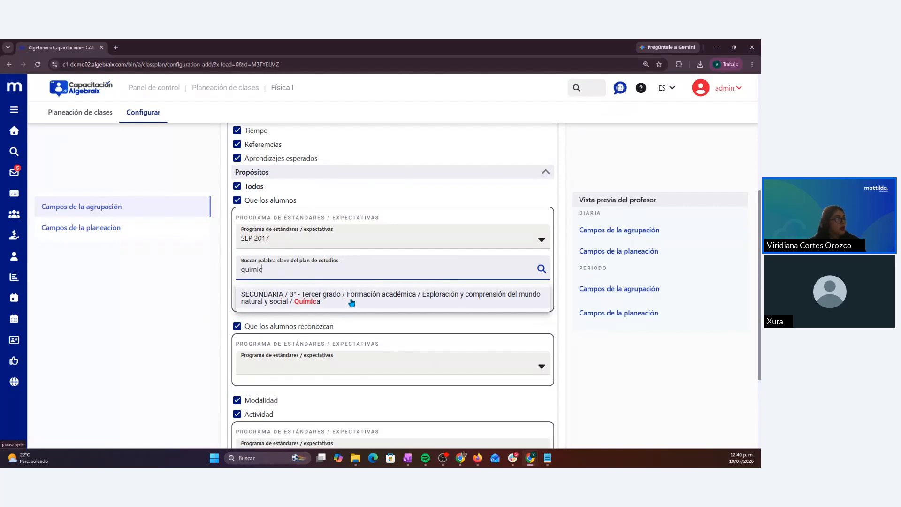
left_click(351, 302)
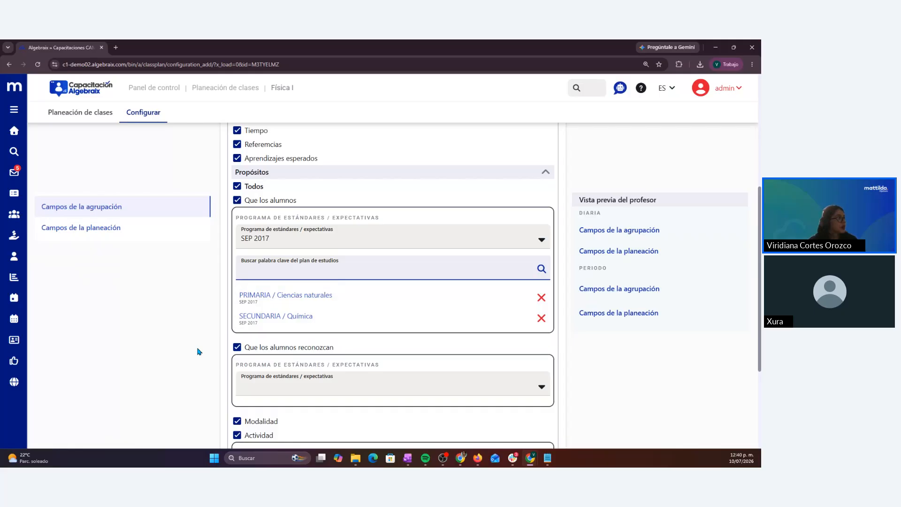
scroll(197, 351, "down", 2)
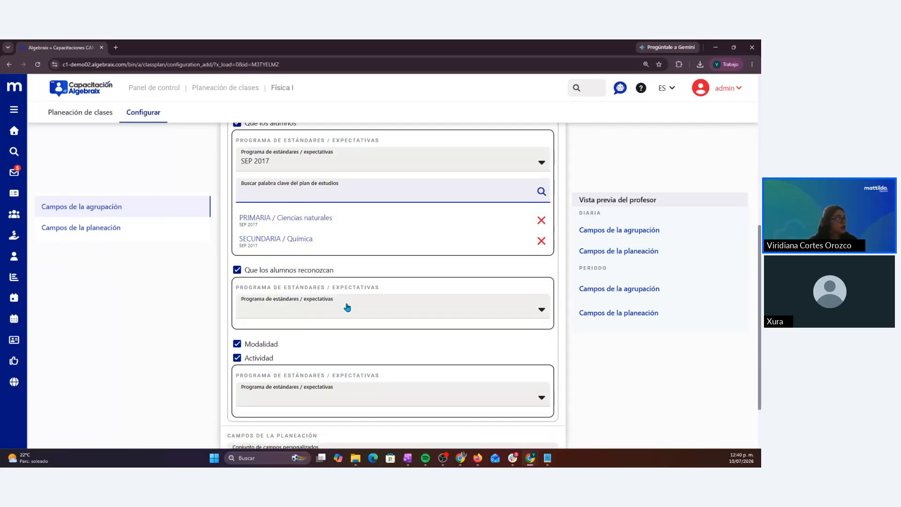
left_click(347, 307)
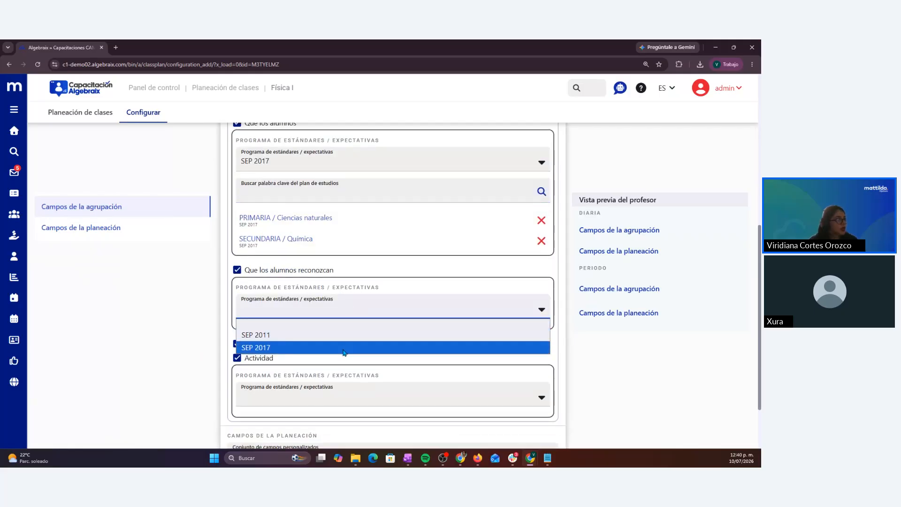
left_click(344, 348)
left_click(327, 343)
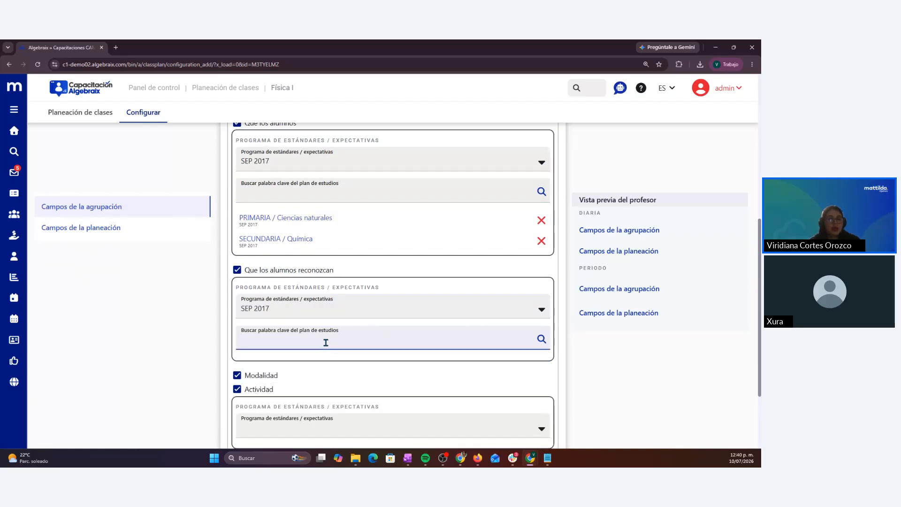
type("fisi")
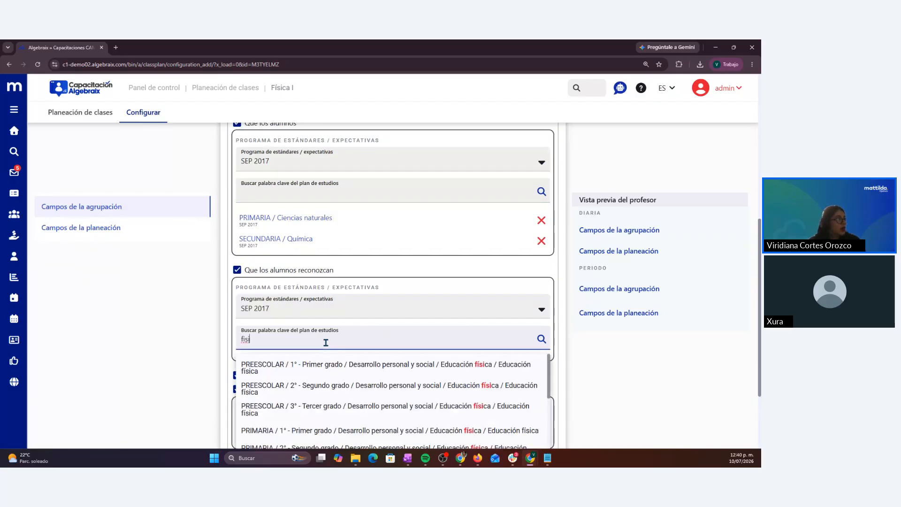
type("ca")
key("BackSpace")
key("BackSpace")
key("BackSpace")
key("BackSpace")
key("BackSpace")
key("BackSpace")
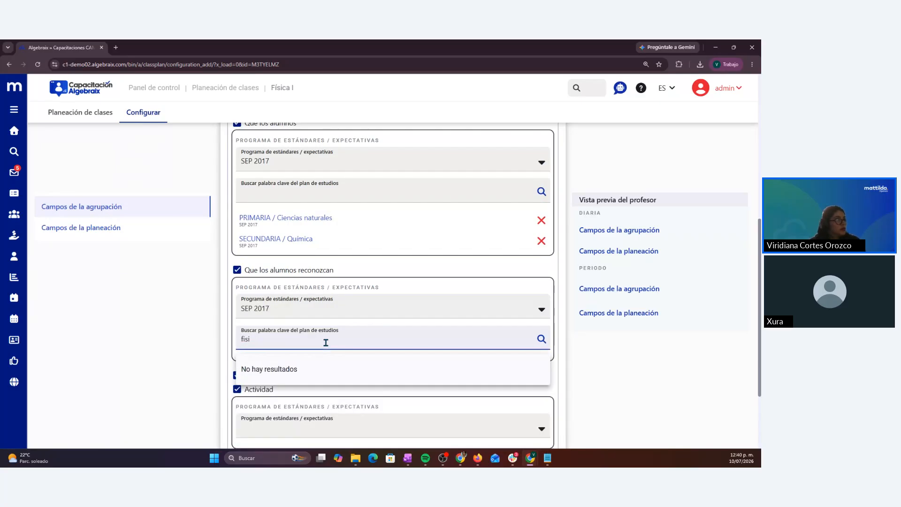
- Search "ciencias" under Que los alumnos reconozcan and add the sixth-grade PRIMARIA Ciencias naturales entry with only Propósitos generales enabled
type("cie")
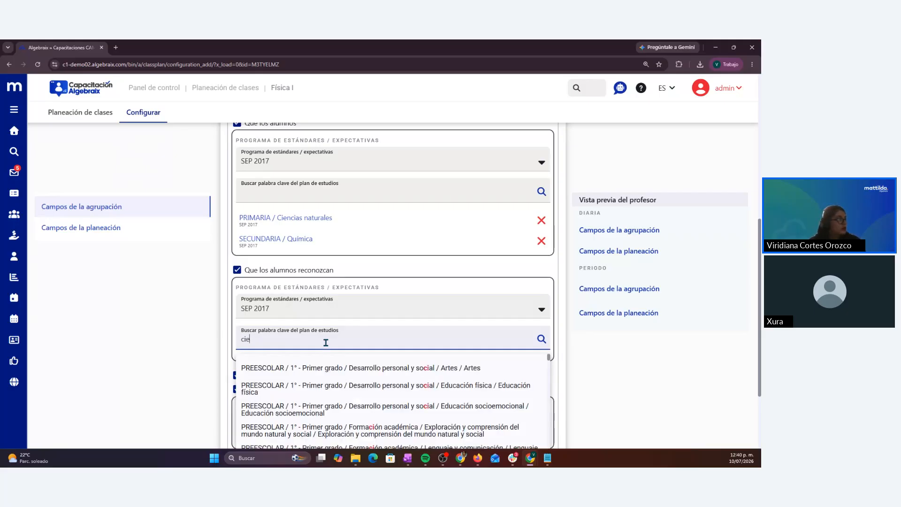
type("ncias")
scroll(328, 391, "down", 1)
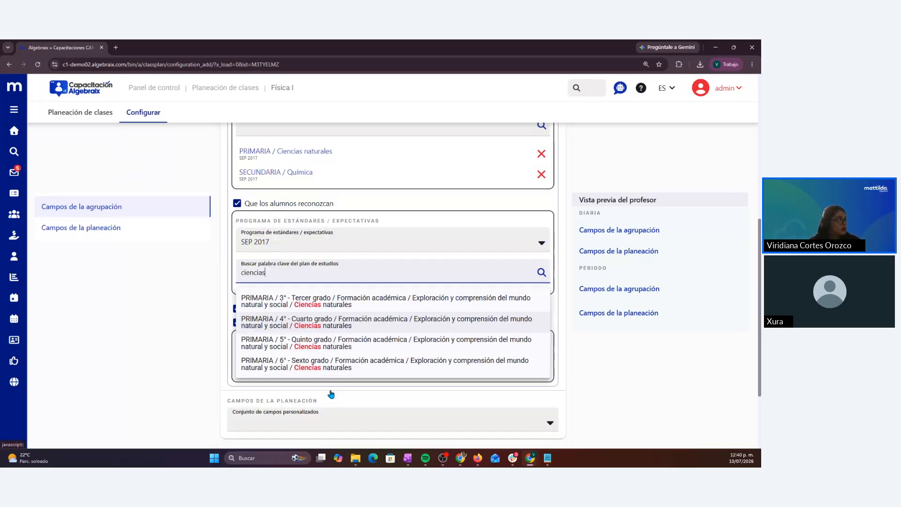
left_click(327, 364)
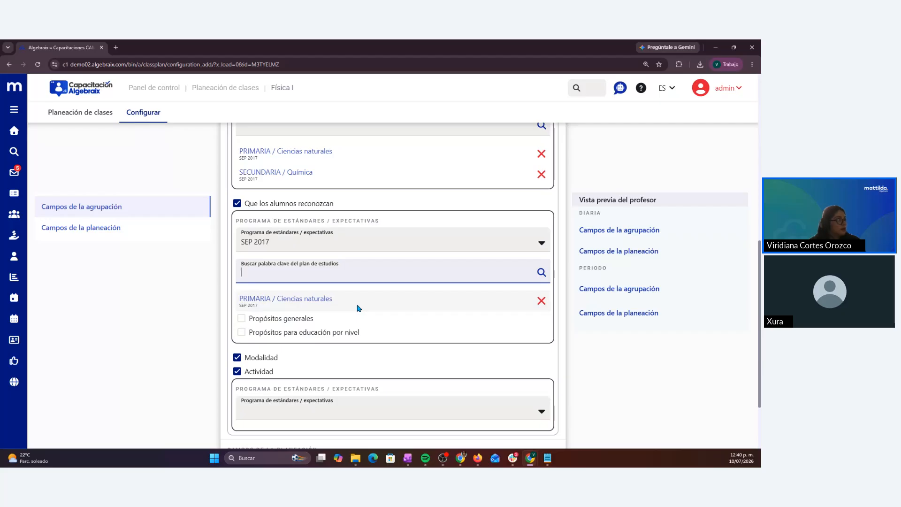
left_click(241, 318)
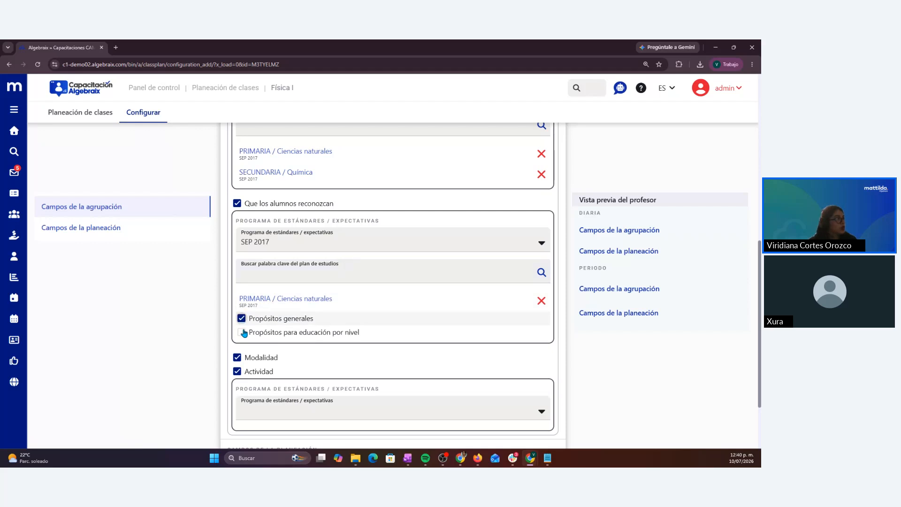
left_click(242, 332)
left_click(242, 333)
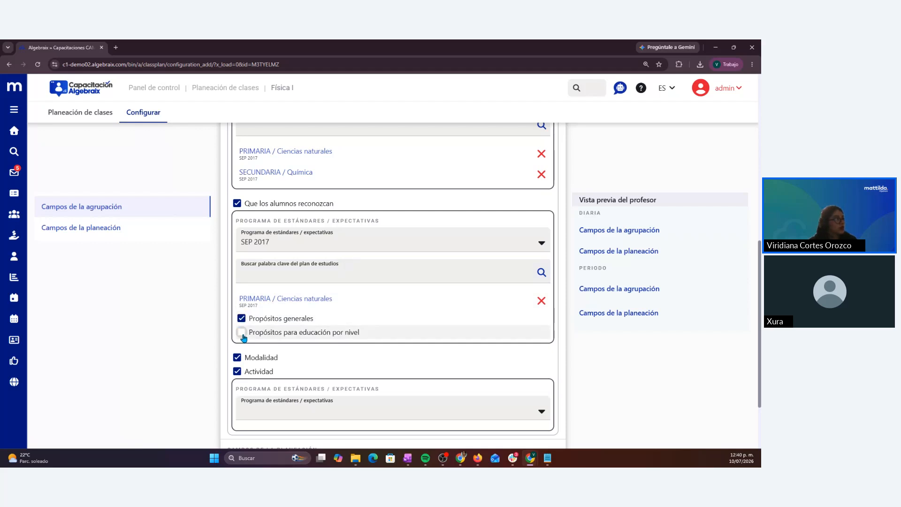
- Assign the SEP 2017 standards program to the Actividad field and search its curriculum for "secundar"
scroll(365, 332, "down", 2)
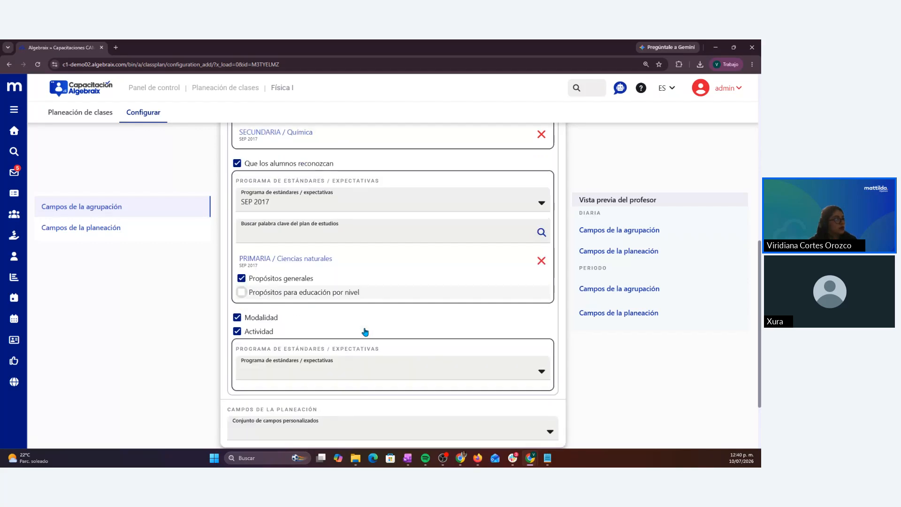
left_click(336, 356)
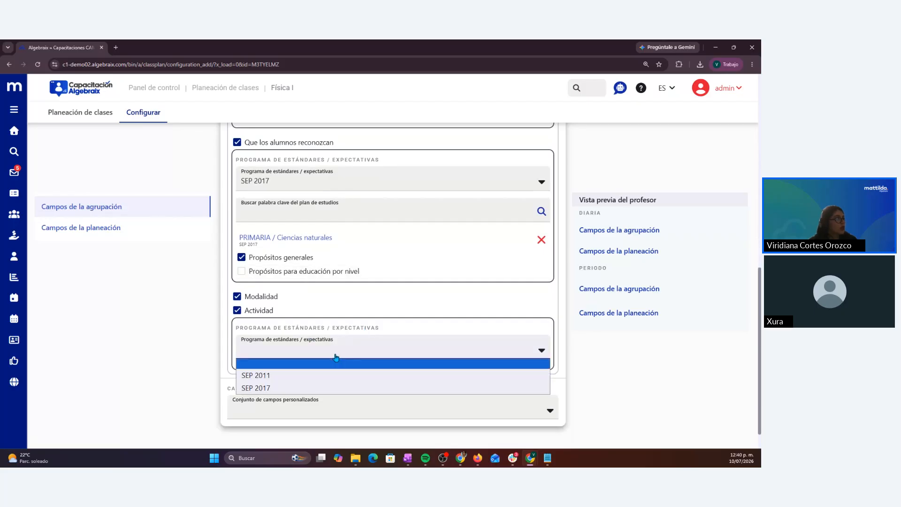
left_click(340, 388)
left_click(319, 382)
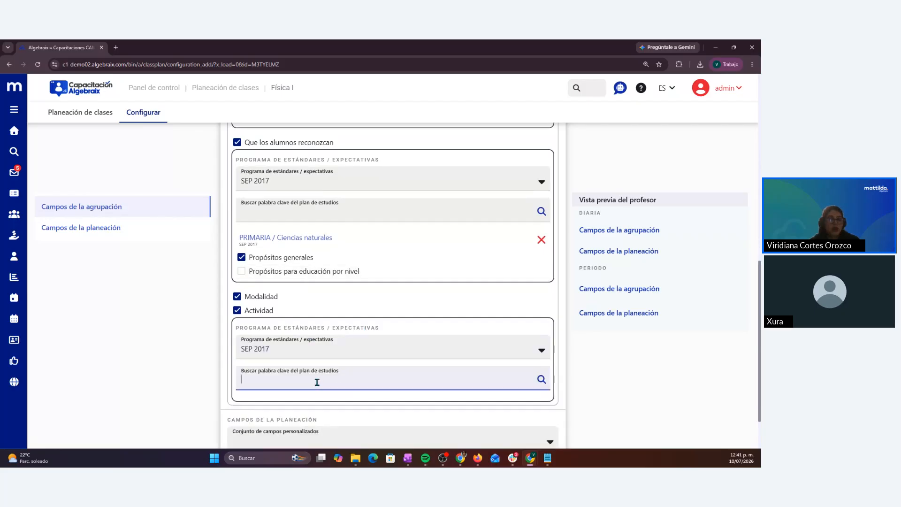
type("secundia")
key("BackSpace")
key("BackSpace")
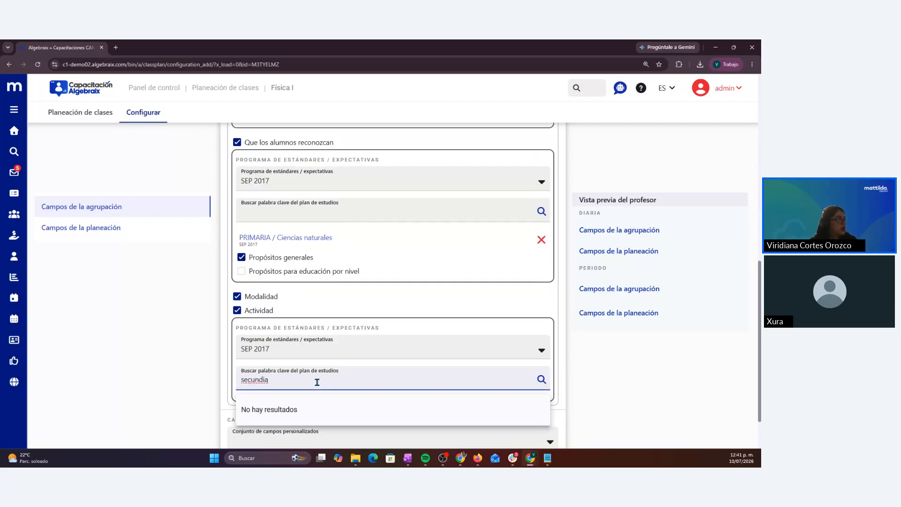
type("sa")
key("BackSpace")
key("BackSpace")
type("ar")
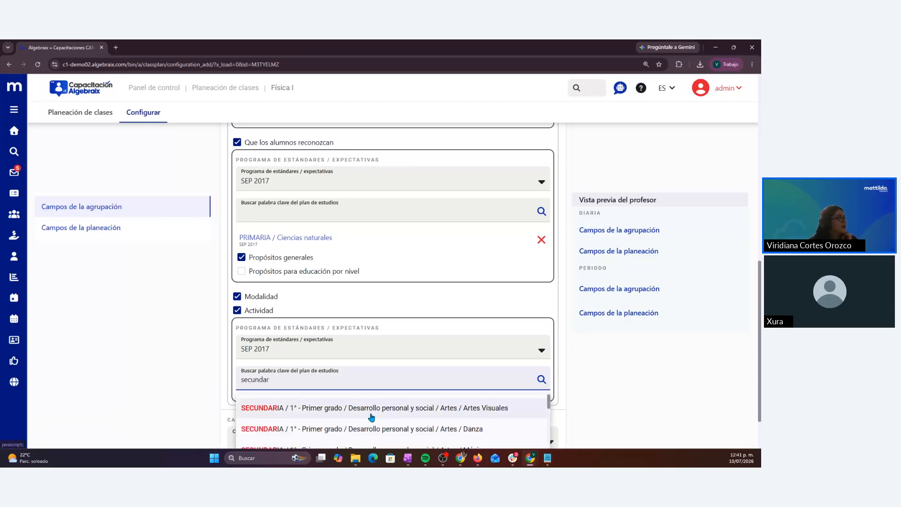
- Add the second-grade SECUNDARIA Física entry to the Actividad field and enable its Propósitos generales
scroll(371, 417, "down", 5)
scroll(372, 417, "down", 3)
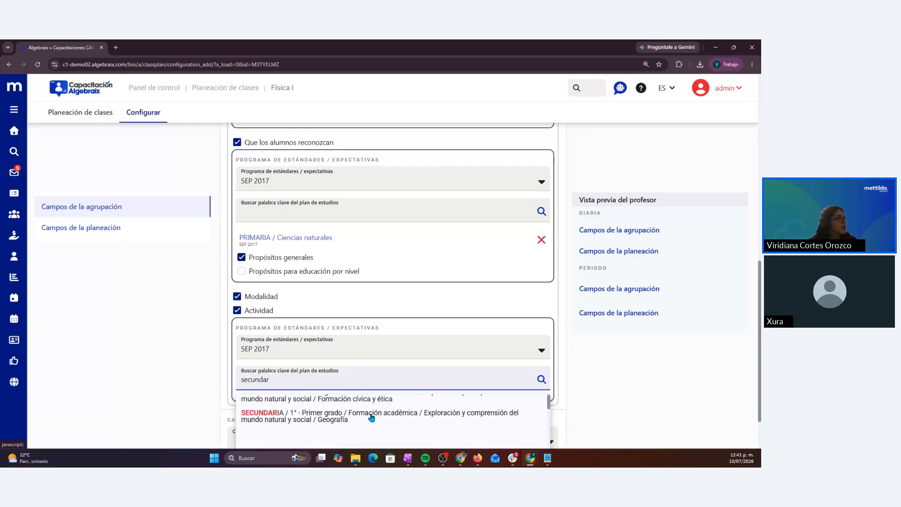
scroll(371, 417, "down", 5)
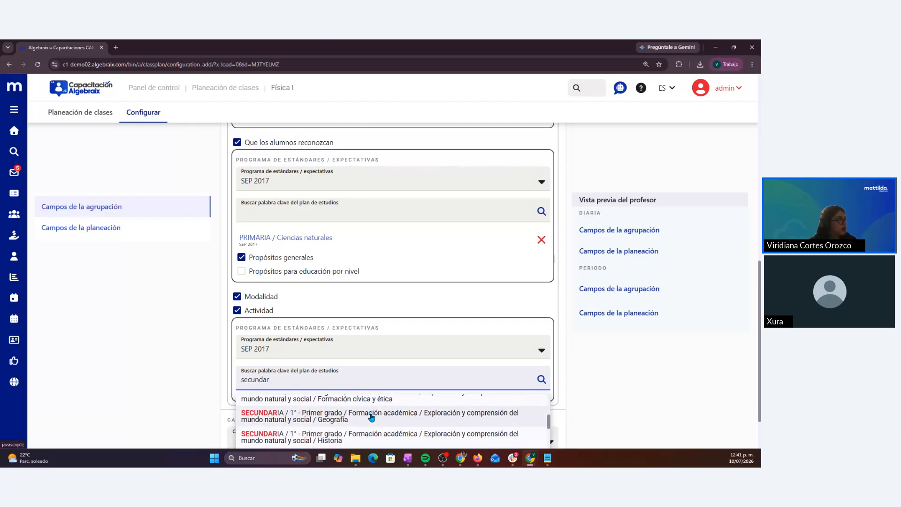
scroll(371, 417, "down", 3)
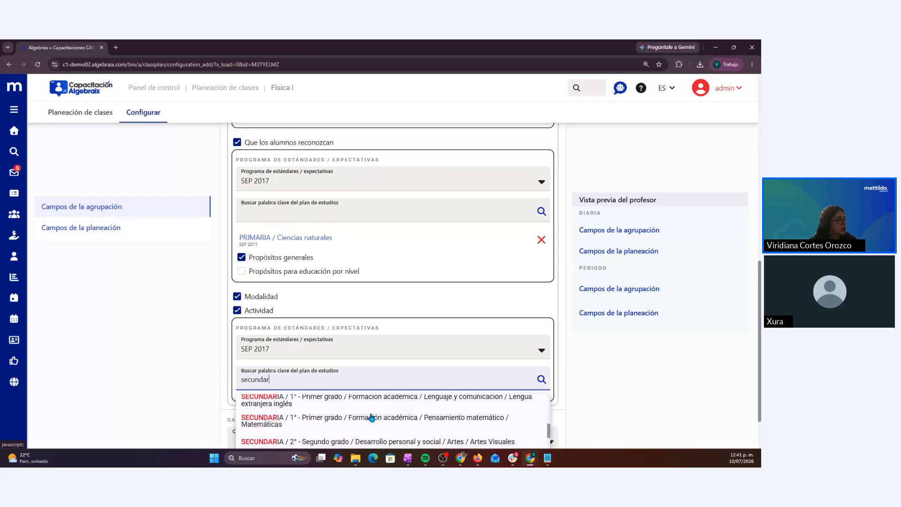
scroll(371, 417, "down", 5)
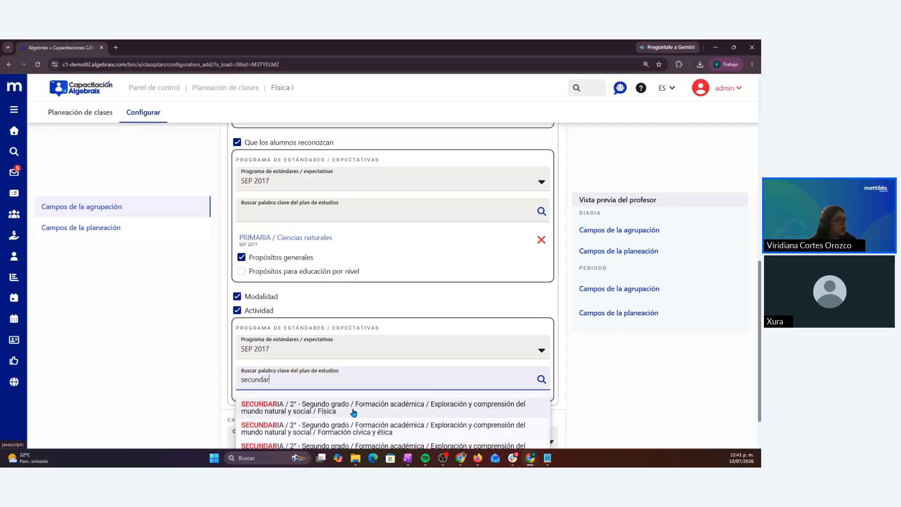
left_click(354, 410)
scroll(355, 412, "down", 2)
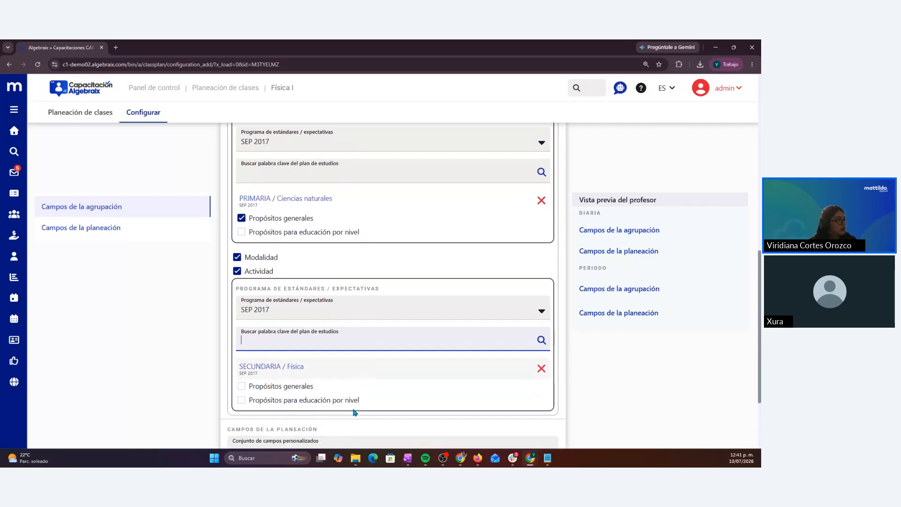
left_click(241, 351)
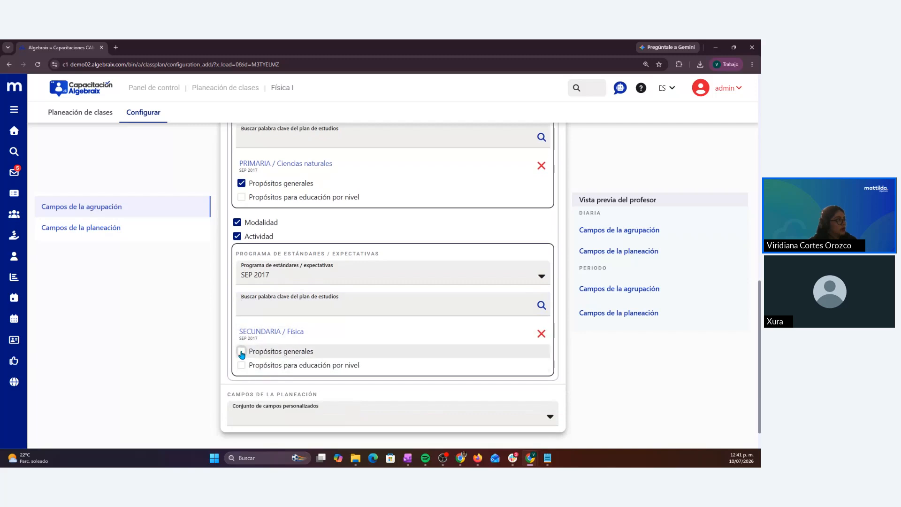
- Assign the Fundamentos custom field set to Campos de la planeación and select all of its fields
scroll(174, 371, "down", 1)
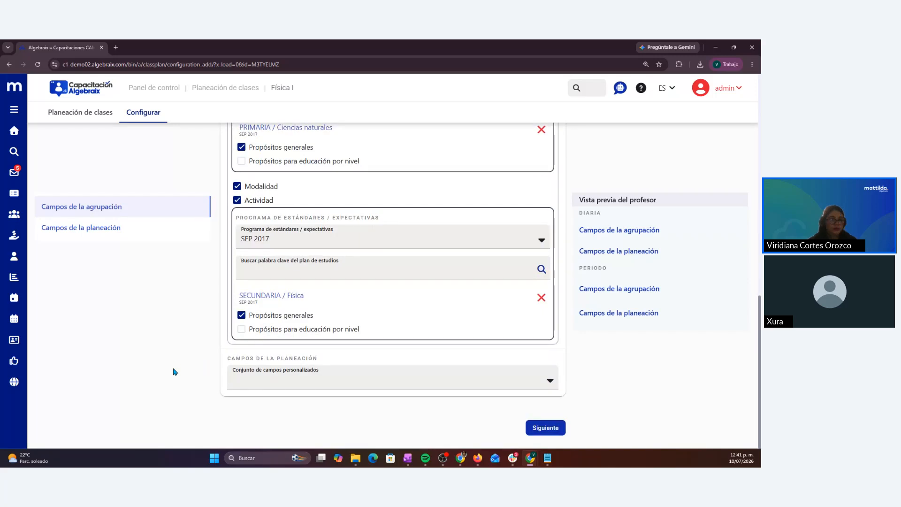
scroll(184, 311, "up", 4)
scroll(185, 311, "up", 4)
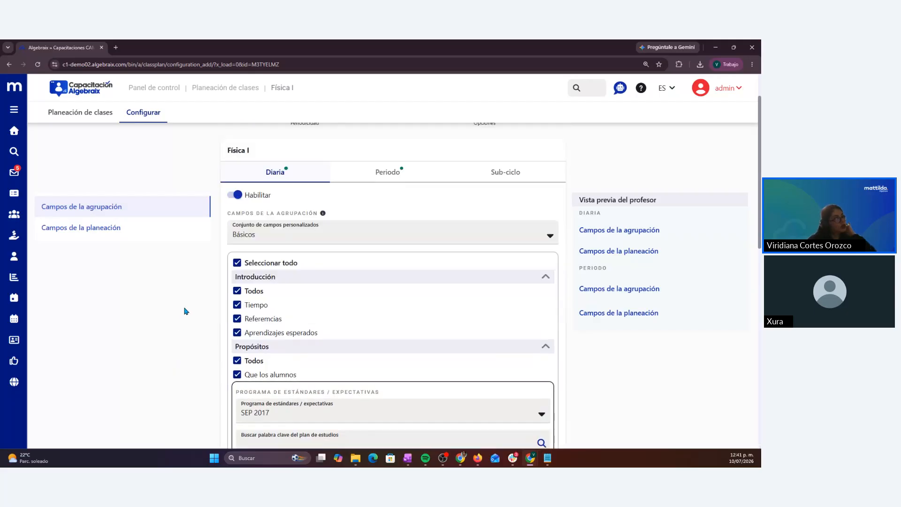
scroll(185, 311, "down", 10)
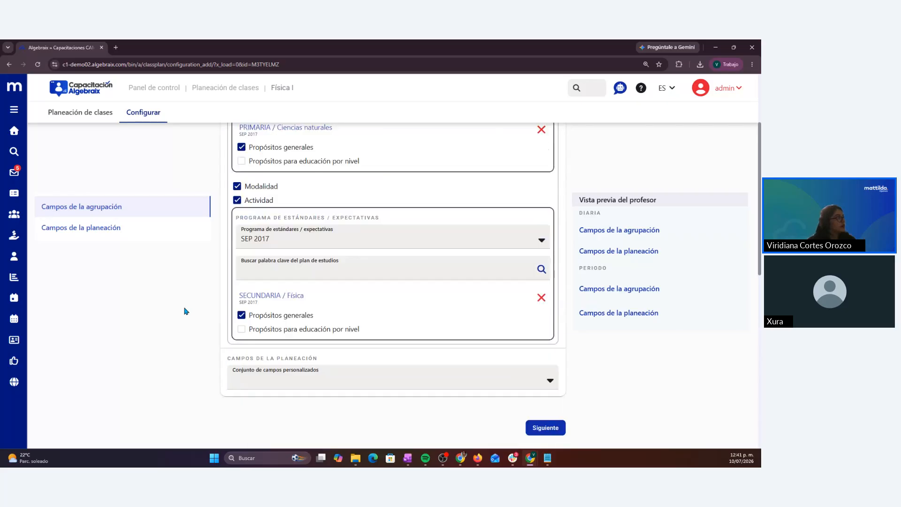
left_click(336, 381)
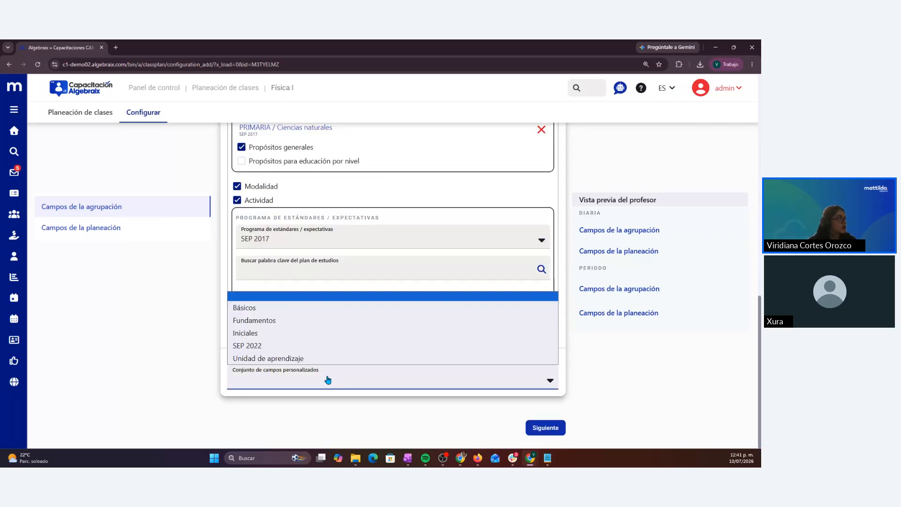
left_click(280, 322)
scroll(227, 398, "down", 1)
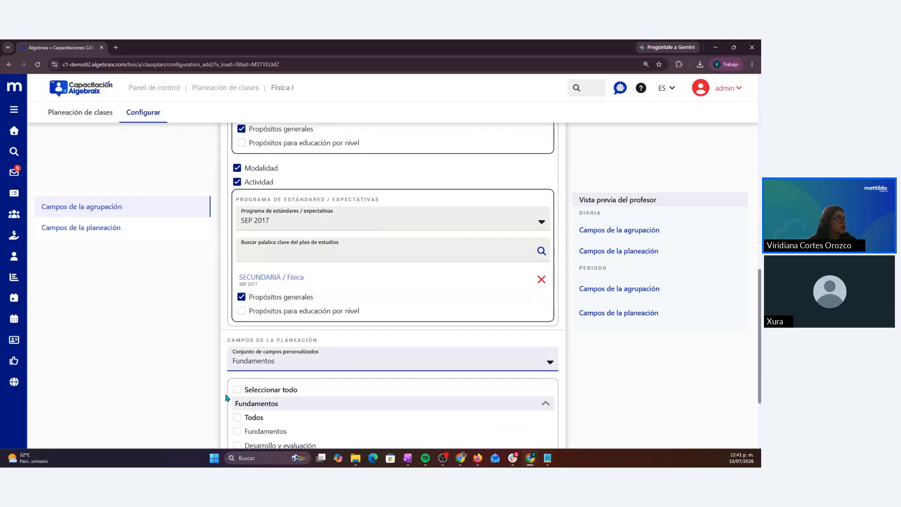
scroll(226, 398, "down", 2)
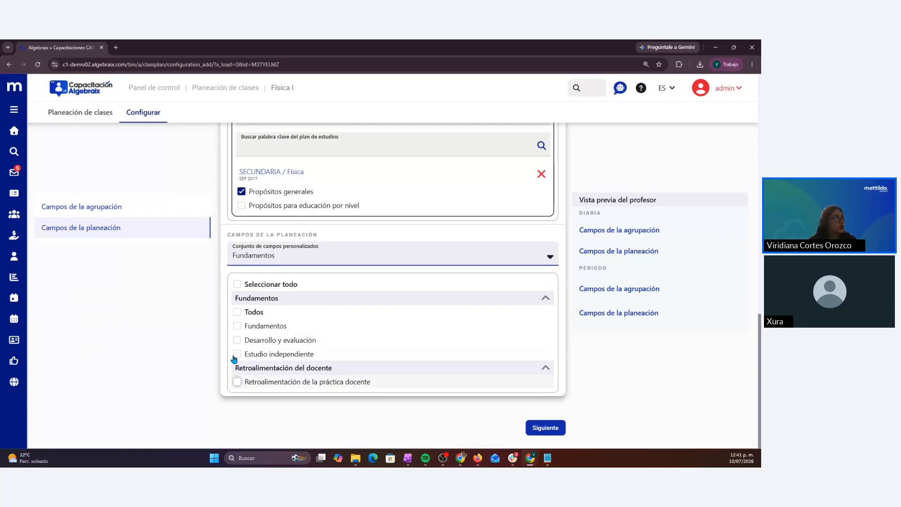
left_click(238, 284)
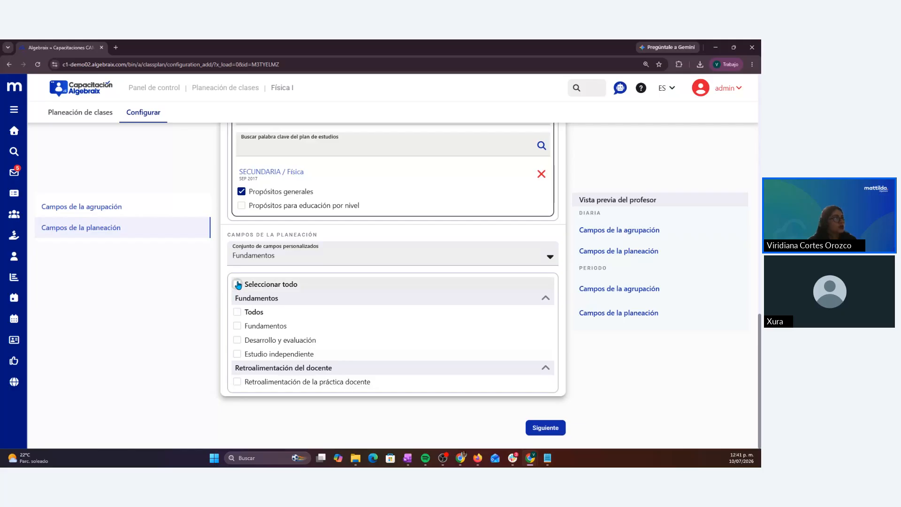
left_click(237, 285)
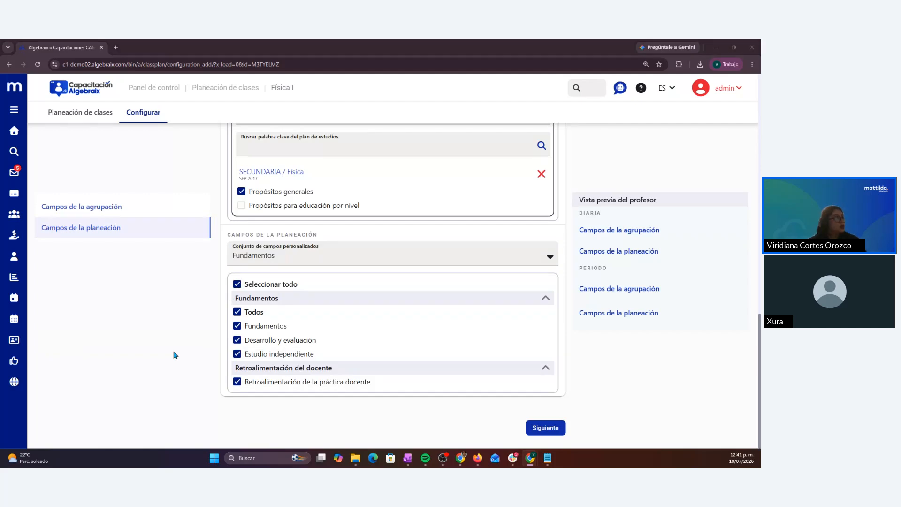
- Switch to the Google Docs sample Español lesson plan, examine its structure, and return to the Algebraix configuration
key("alt+Tab")
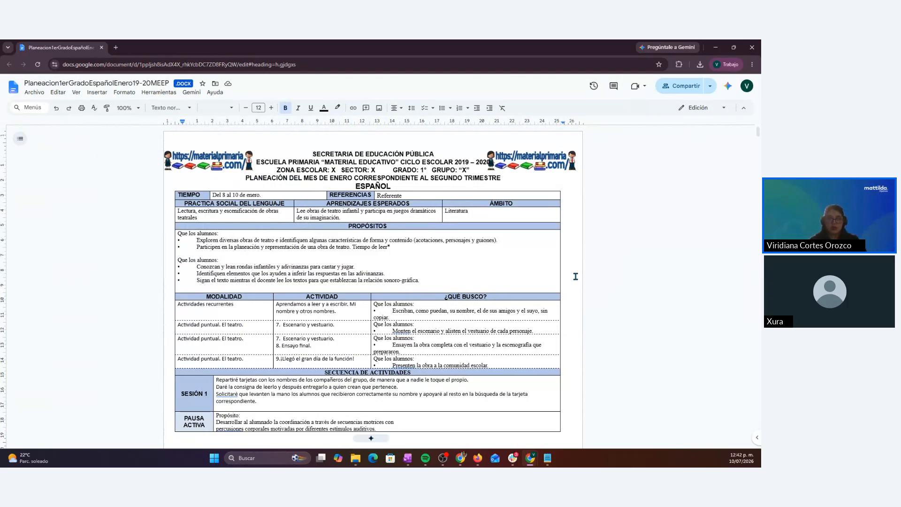
key("alt+Tab")
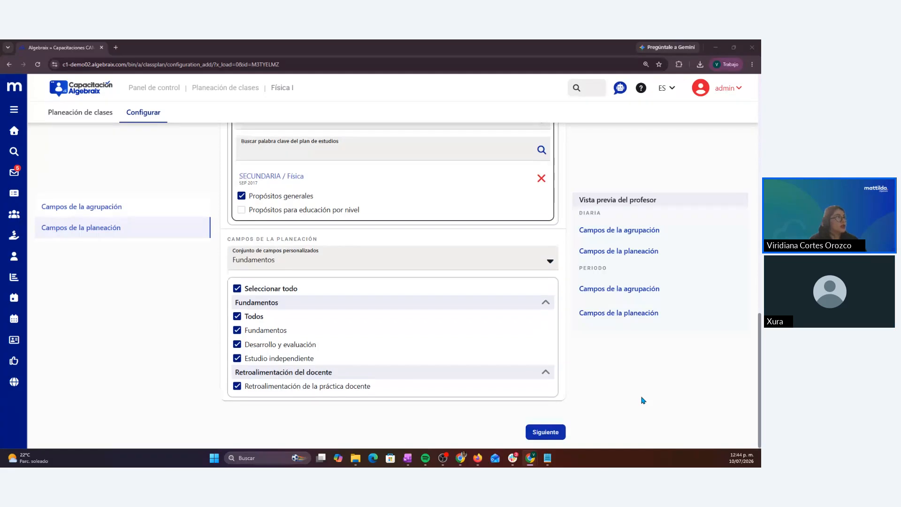
- Check the standards programs available for the Actividad field without changing the selection
scroll(643, 400, "up", 1)
scroll(643, 399, "up", 2)
left_click(317, 242)
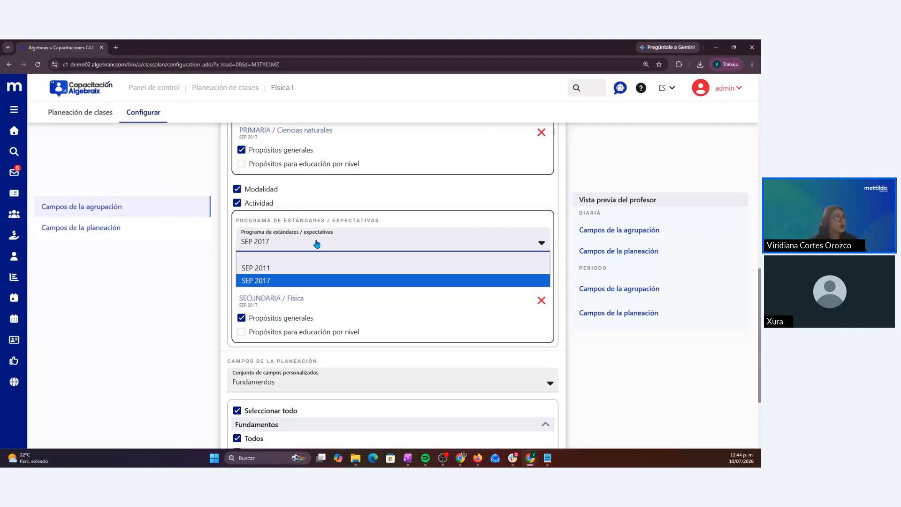
left_click(317, 243)
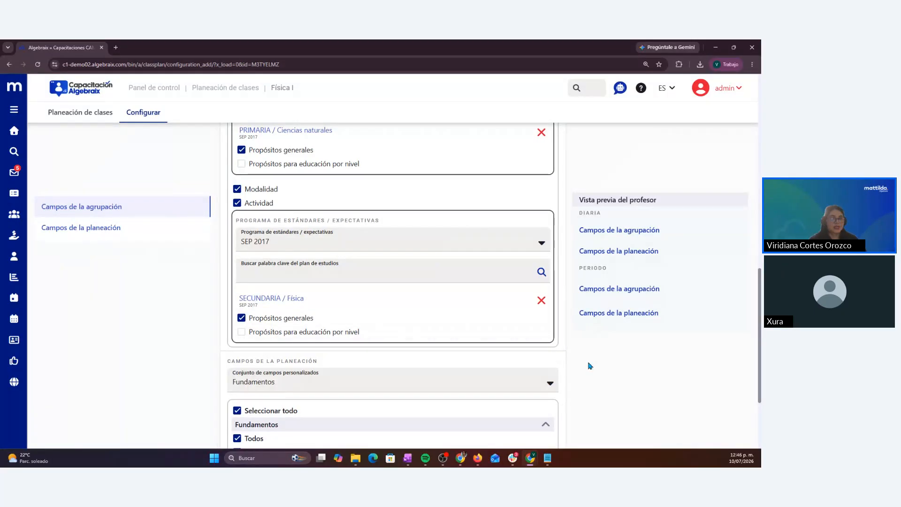
- Complete the Diaria field configuration for Física I and proceed to the Periodo configuration
scroll(590, 366, "down", 1)
scroll(589, 364, "down", 3)
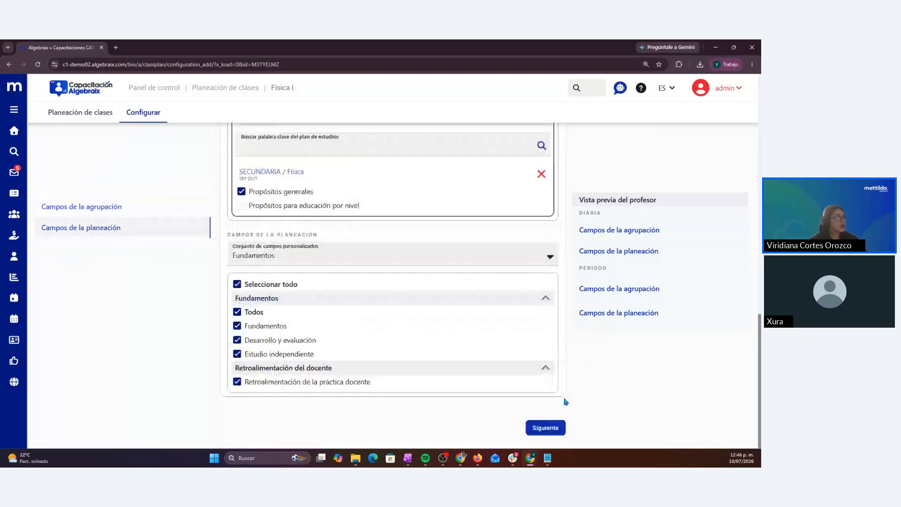
left_click(545, 427)
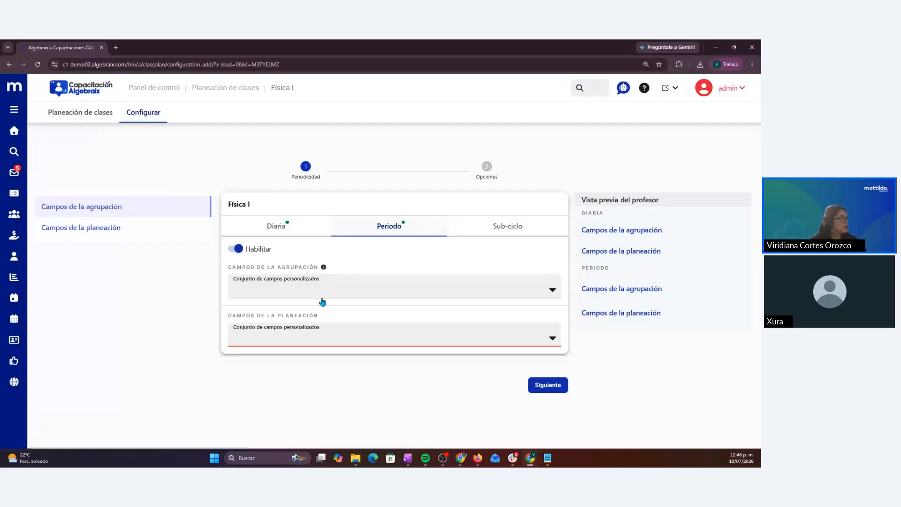
- Assign the Básicos field set to the Periodo's Campos de la agrupación, excluding Que los alumnos, Que los alumnos reconozcan and Actividad
left_click(322, 297)
left_click(244, 317)
scroll(310, 360, "down", 3)
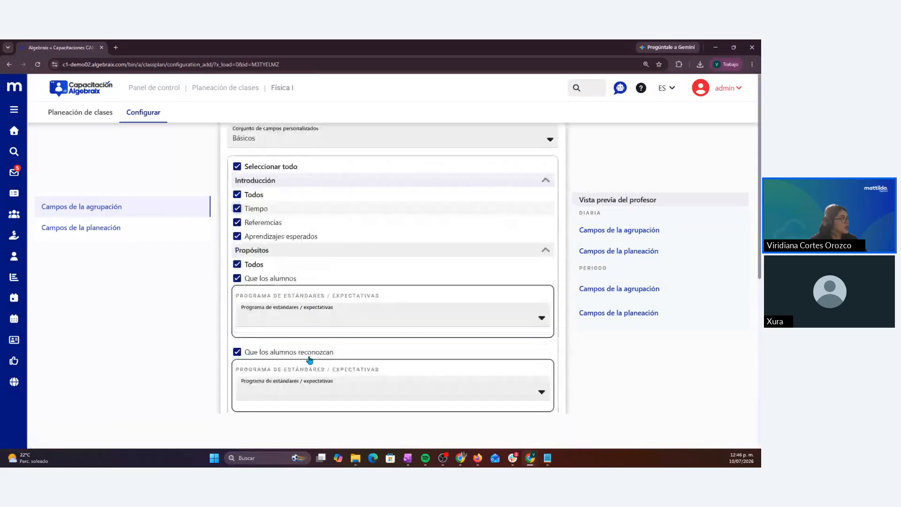
left_click(237, 277)
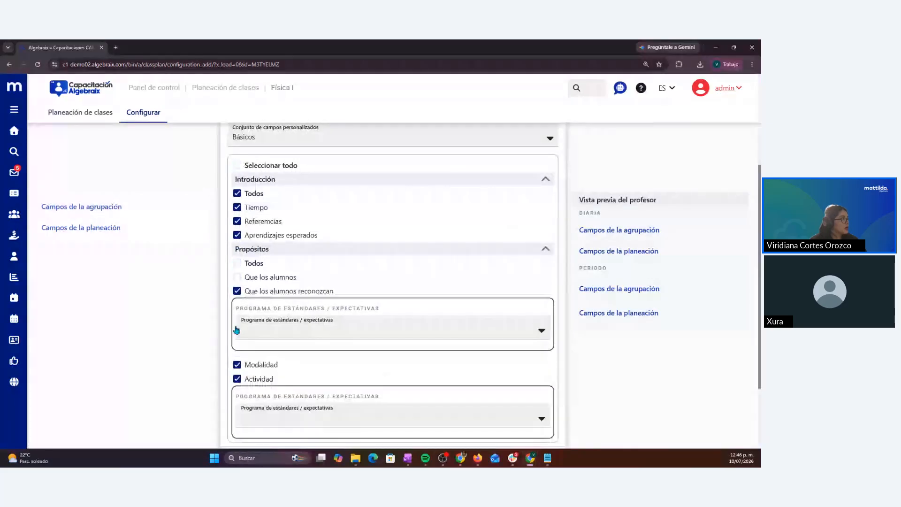
left_click(237, 291)
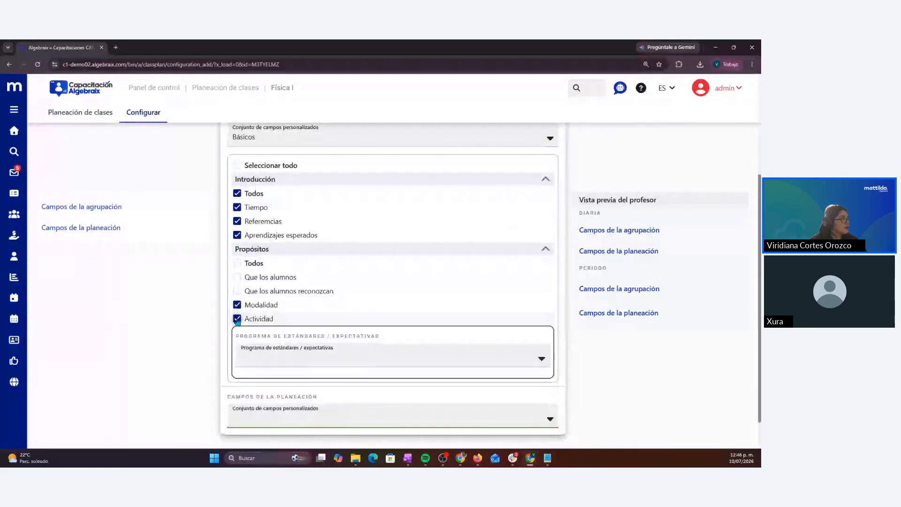
left_click(237, 319)
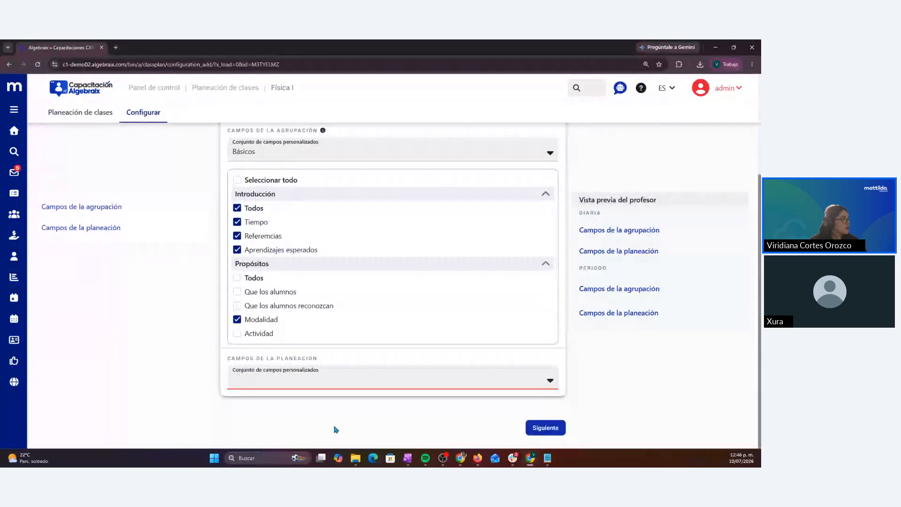
- Assign the Fundamentos field set to the Periodo's Campos de la planeación and advance to the Opciones stage
left_click(300, 380)
left_click(282, 320)
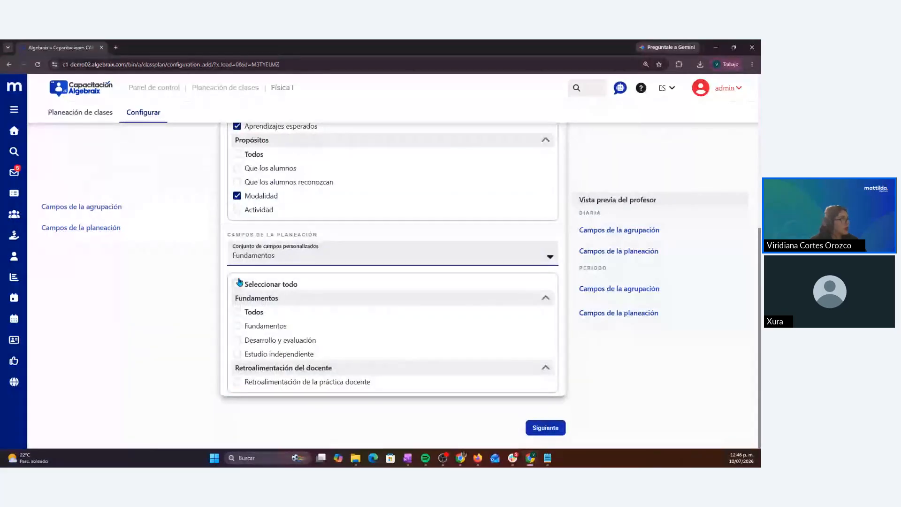
left_click(546, 428)
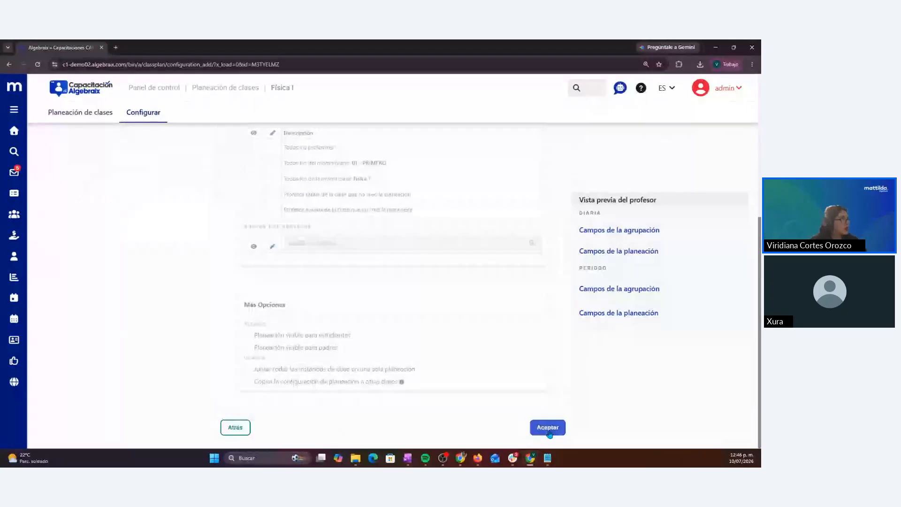
left_click(548, 427)
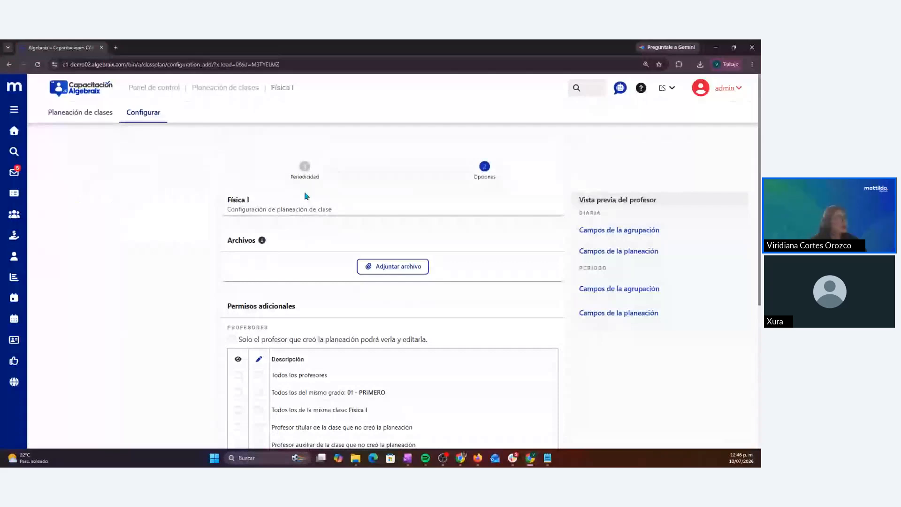
mouse_move(263, 243)
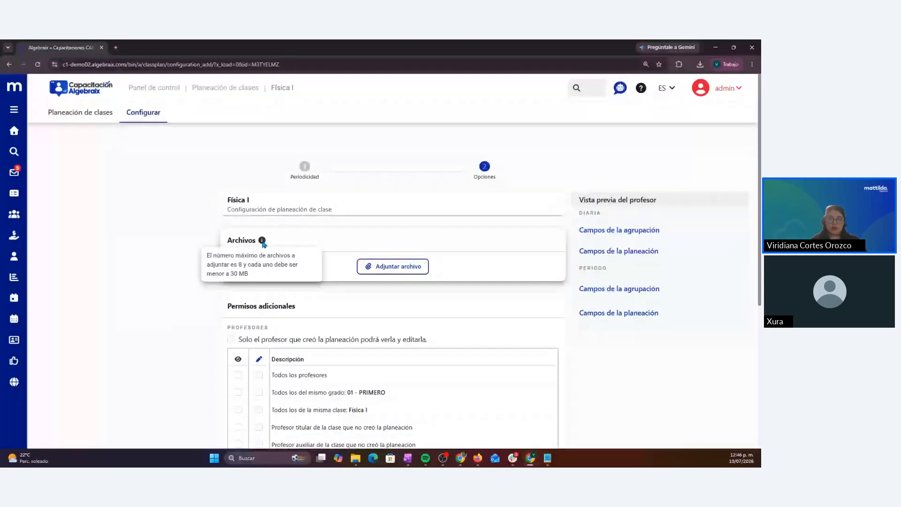
- Switch to the Spanish lesson plan document in Google Docs to review its layout, and return to the Física I planning configuration
key("alt+Tab")
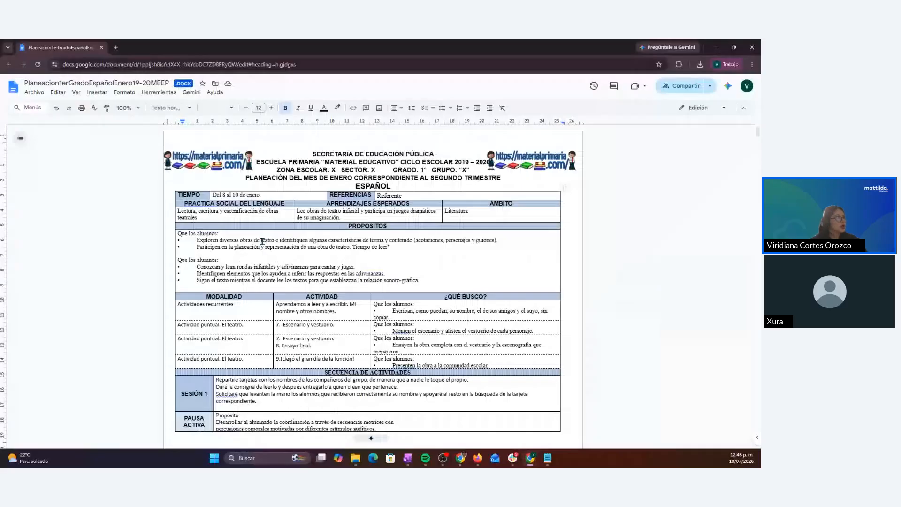
key("alt+Tab")
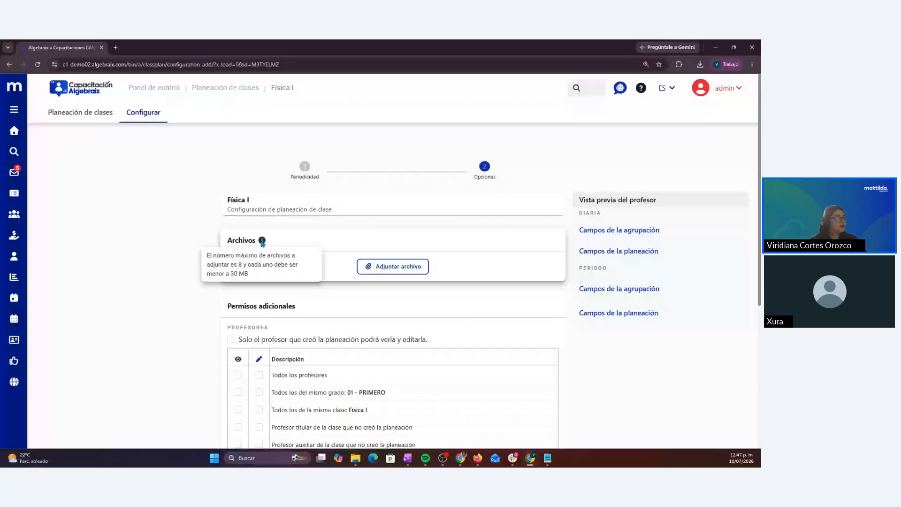
- Try restricting viewing and editing of the planning to the teacher who created it, and remove that restriction
scroll(167, 259, "down", 1)
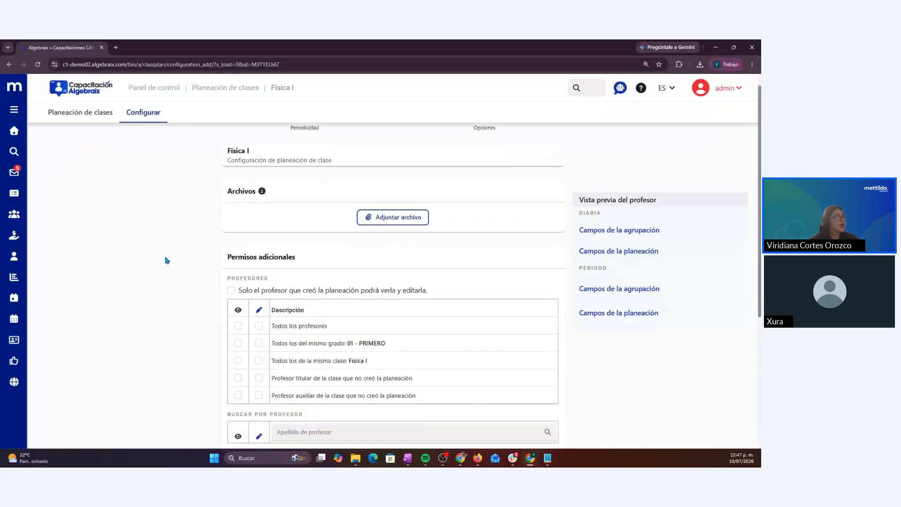
scroll(167, 260, "down", 1)
scroll(167, 260, "down", 3)
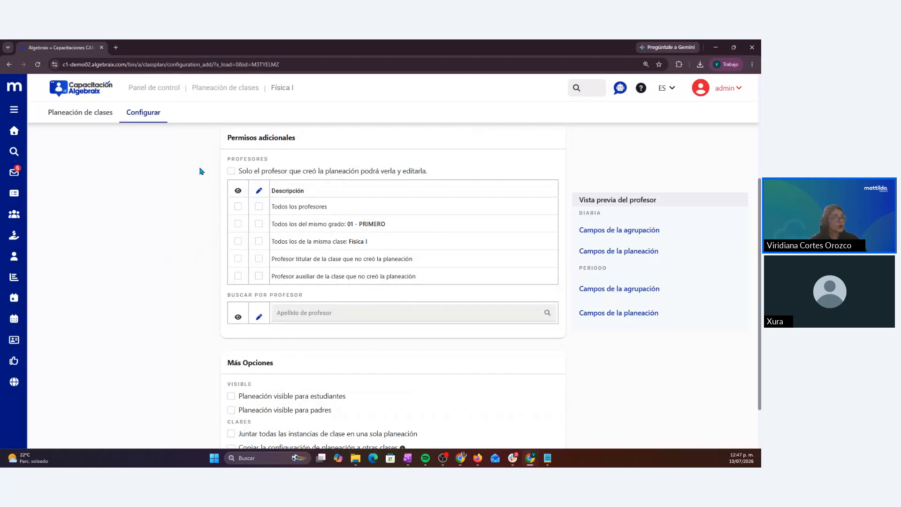
scroll(201, 172, "up", 1)
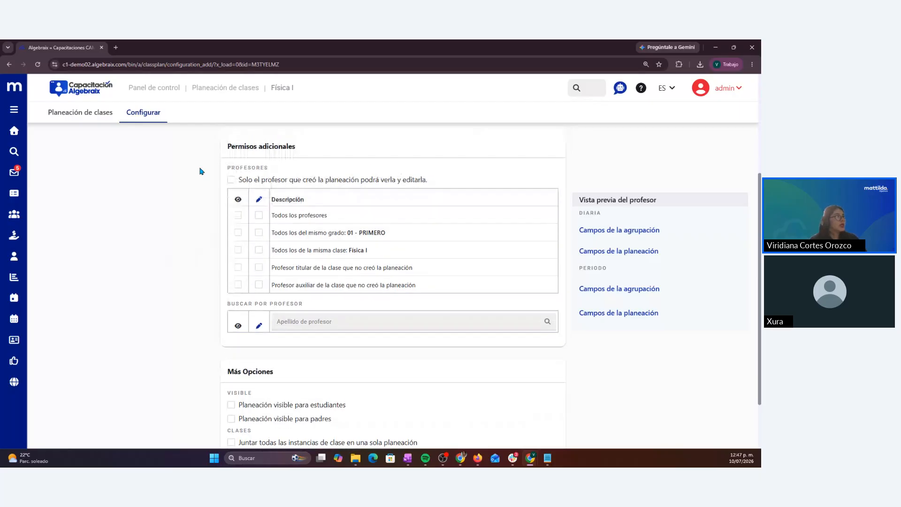
left_click(232, 182)
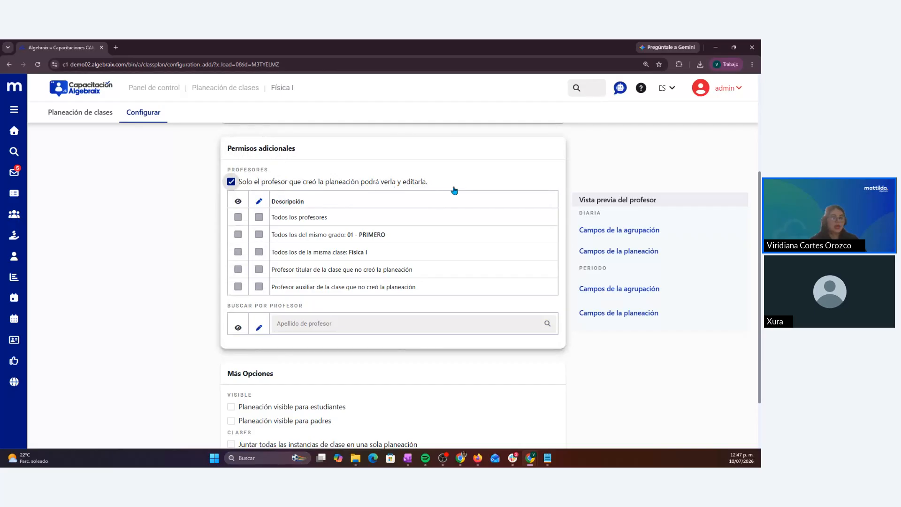
left_click(388, 186)
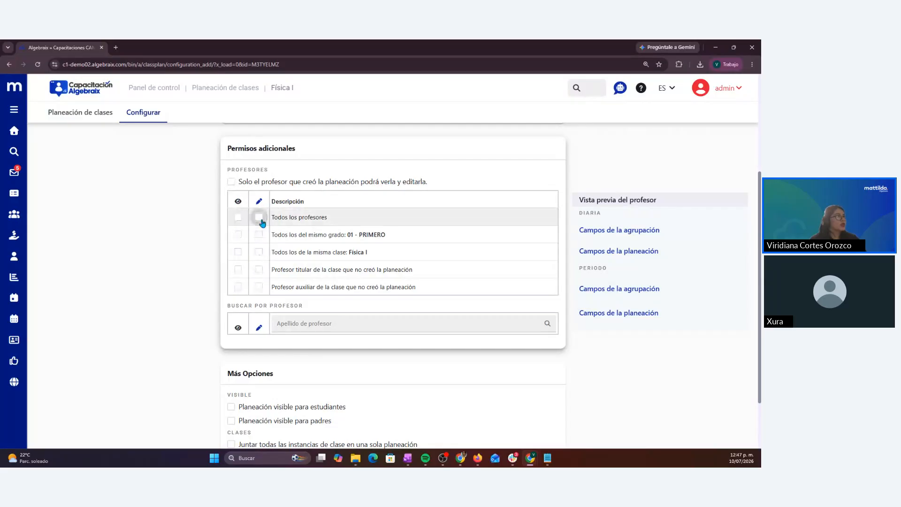
- Give all teachers view permission, and try edit permission for the non-creating lead teacher and for all teachers
left_click(238, 218)
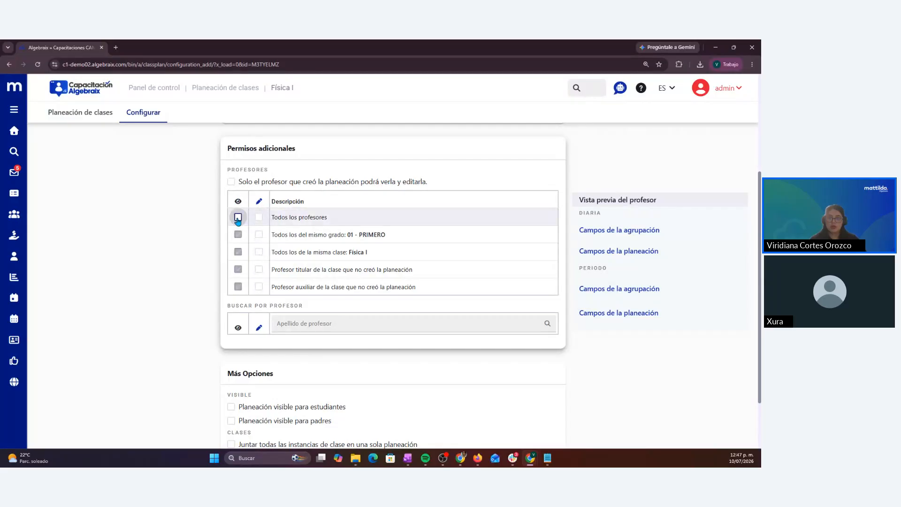
left_click(238, 219)
left_click(259, 270)
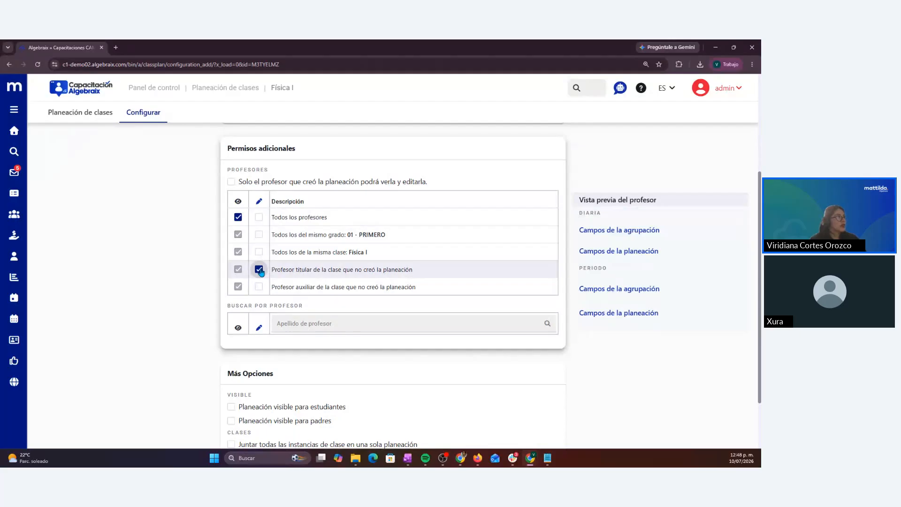
left_click(259, 217)
left_click(258, 217)
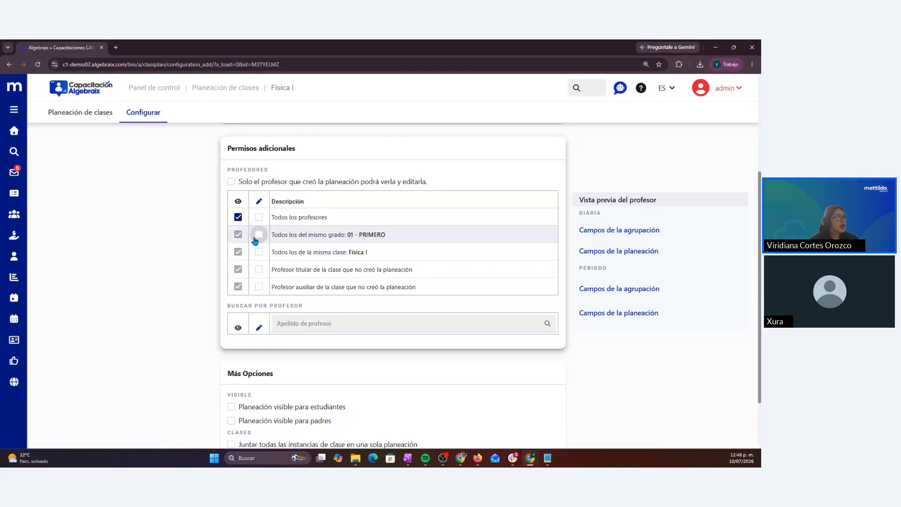
- Try edit permission for all teachers of grade 01 - PRIMERO and for all teachers of the Física I class
left_click(258, 234)
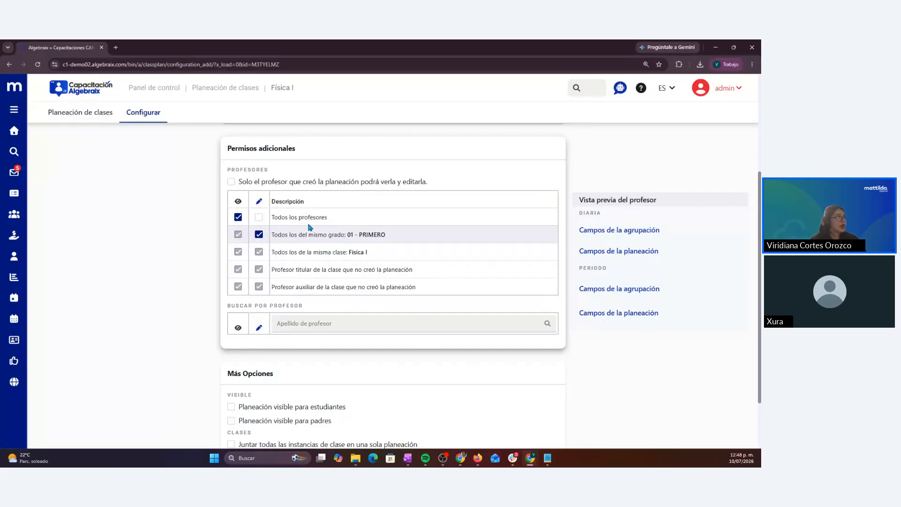
left_click(259, 235)
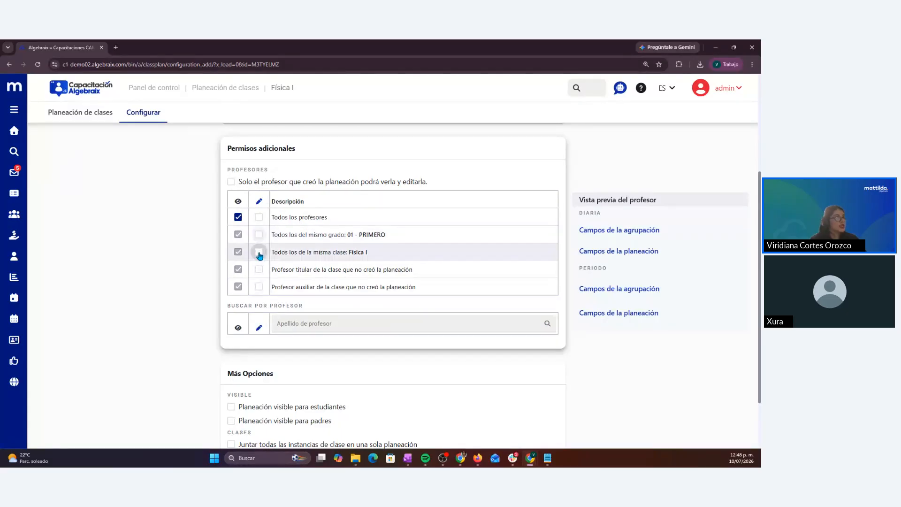
left_click(259, 252)
- Grant edit permission to both the lead teacher and the assistant teacher who did not create the planning
left_click(259, 269)
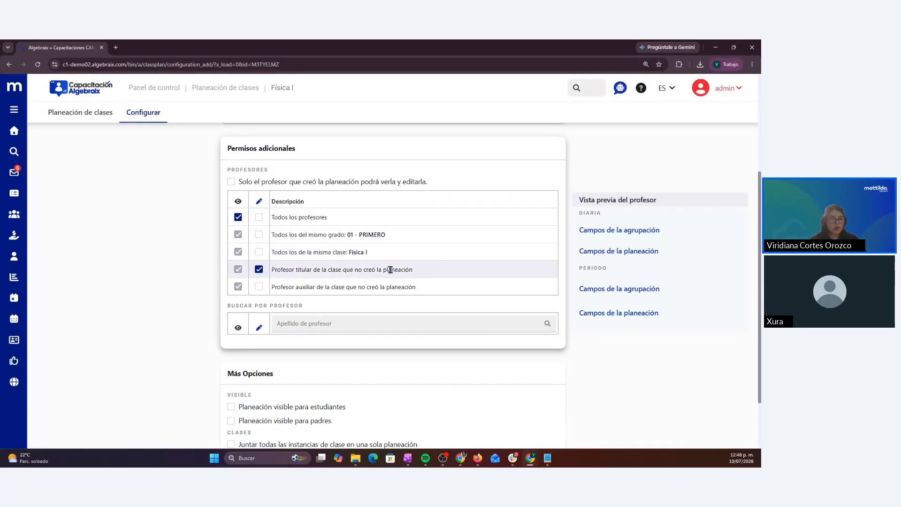
left_click(259, 287)
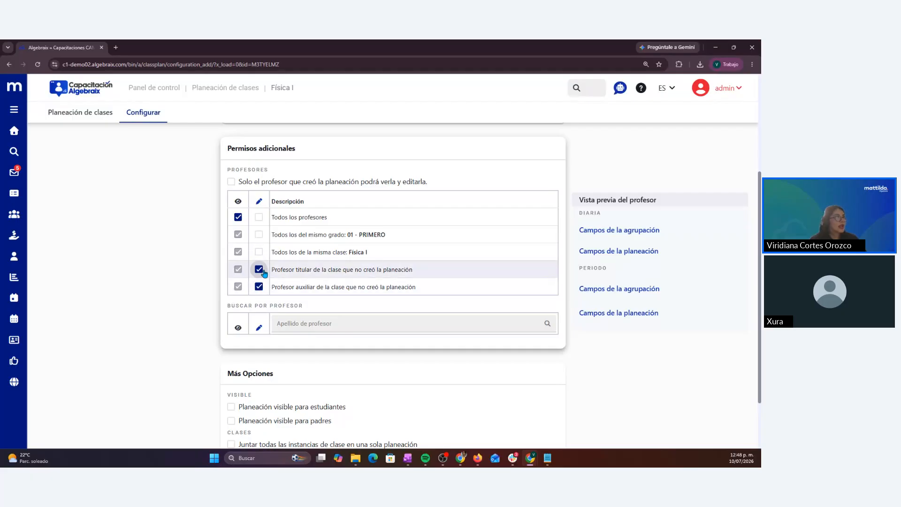
left_click(262, 271)
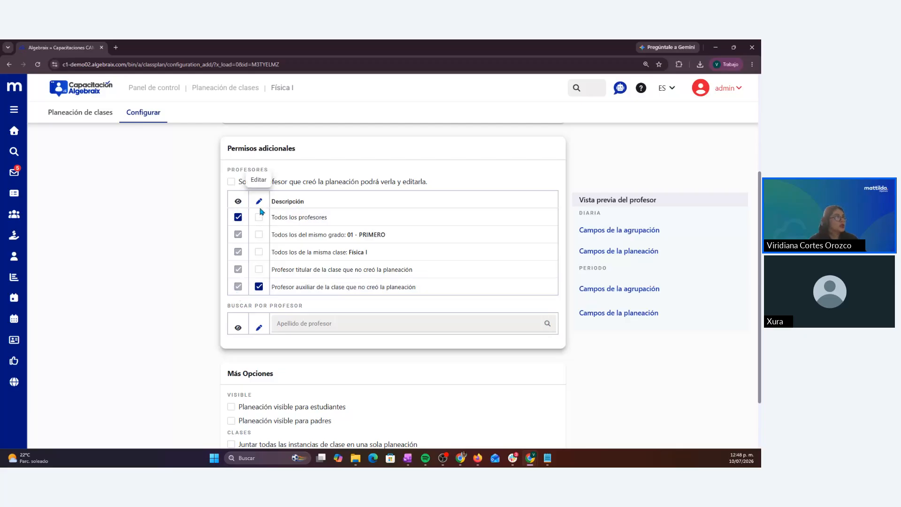
left_click(258, 269)
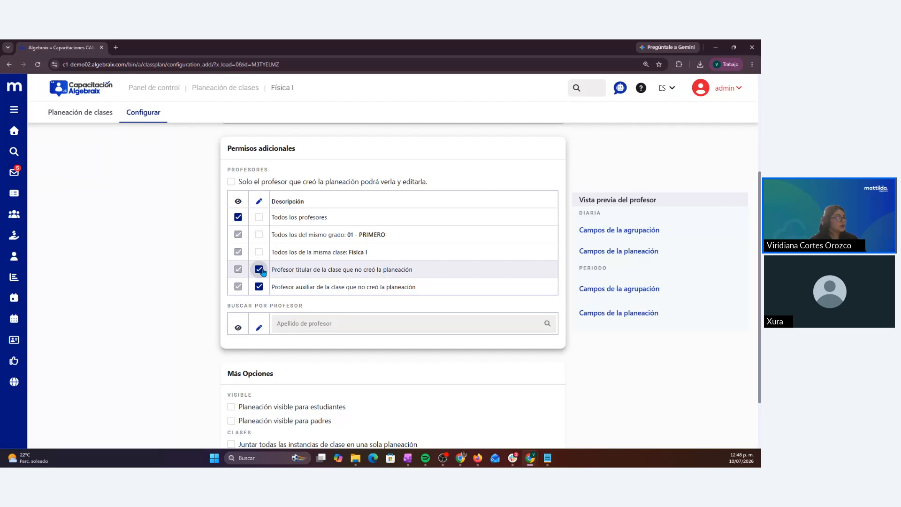
- Clear all view and edit permissions for every teacher group in the additional permissions table
left_click(239, 218)
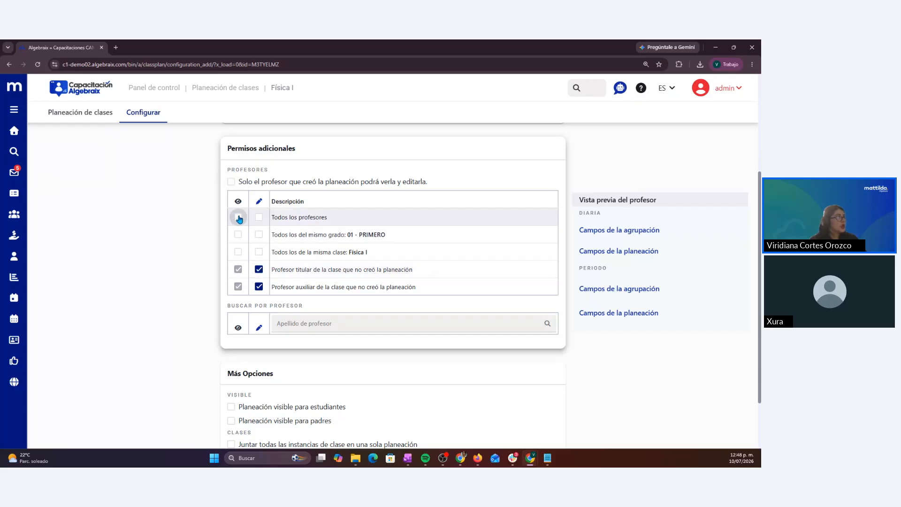
left_click(258, 269)
left_click(259, 286)
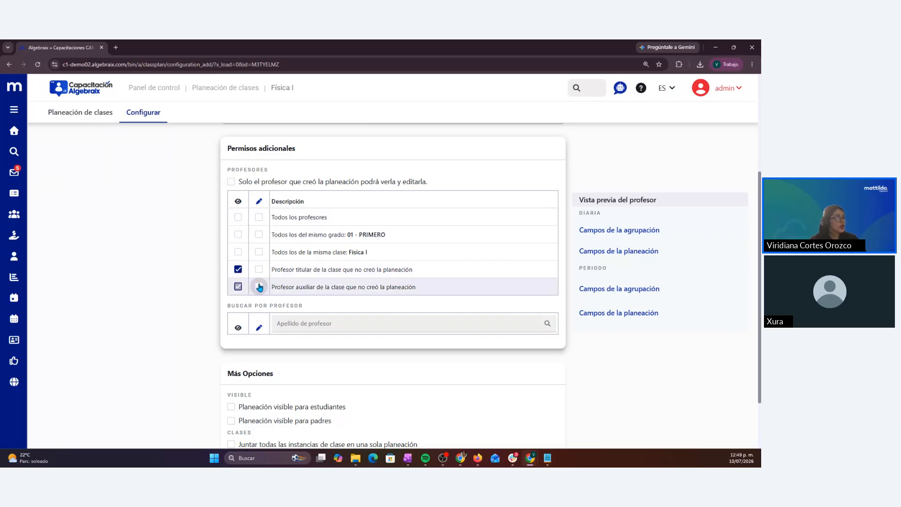
left_click(238, 269)
left_click(238, 287)
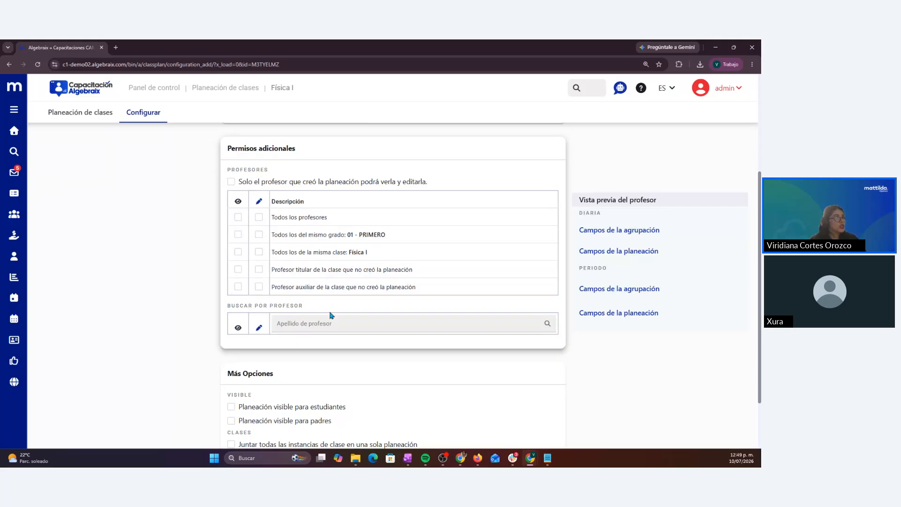
- Search for an individual teacher by surname, grant that teacher edit permission, and remove the teacher from the permissions
left_click(351, 326)
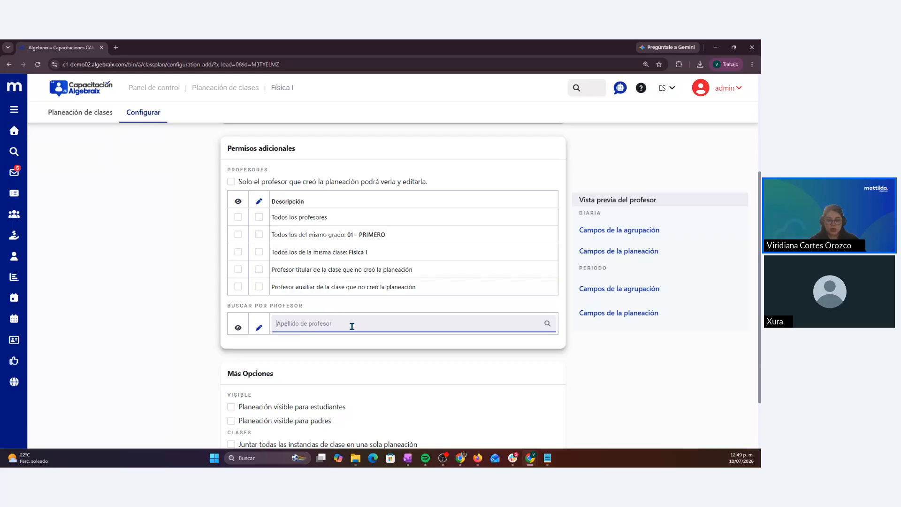
type("mauri")
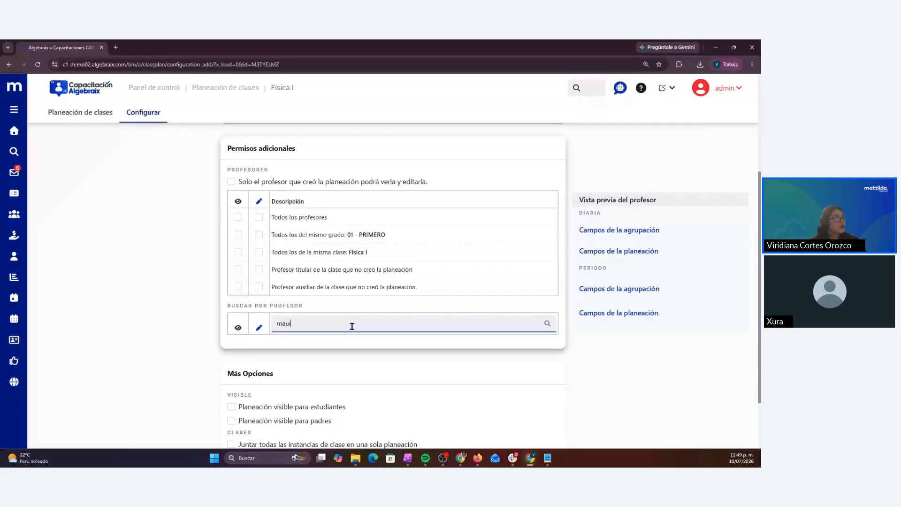
type("co")
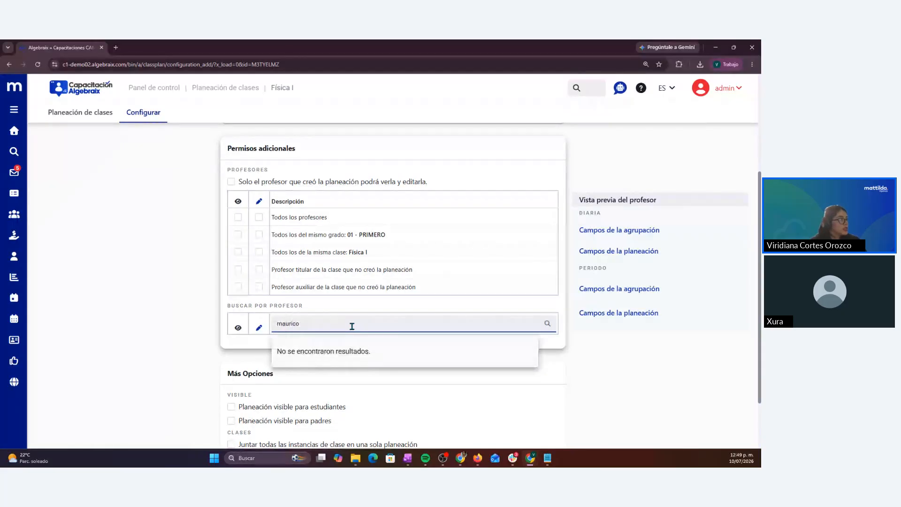
key("BackSpace")
key("BackSpace")
key("BackSpace")
key("BackSpace")
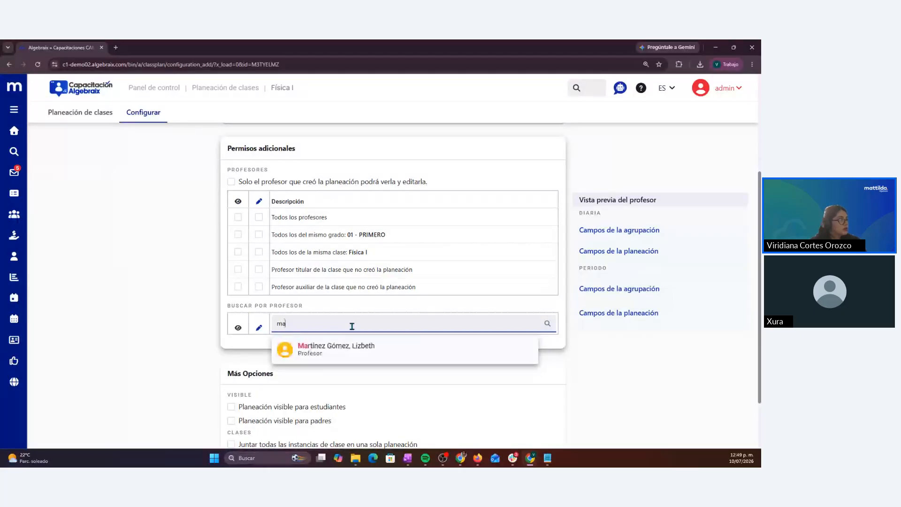
left_click(329, 348)
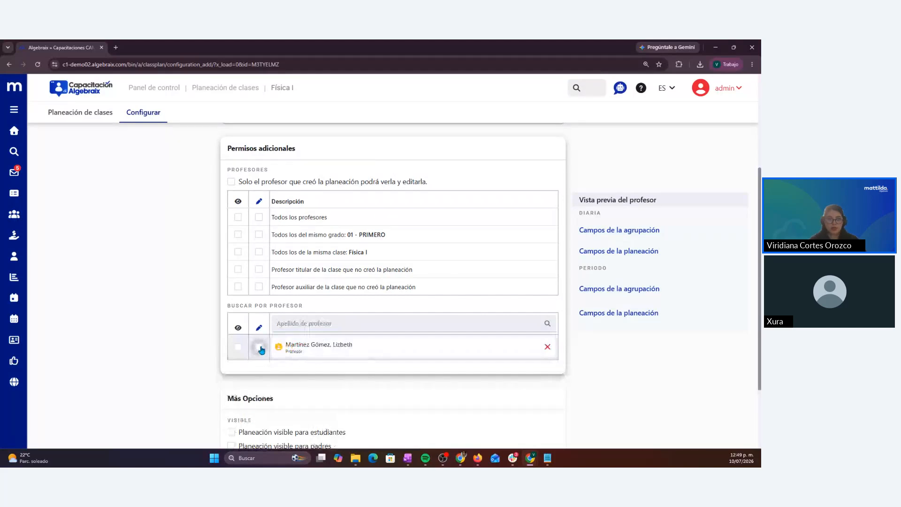
left_click(259, 348)
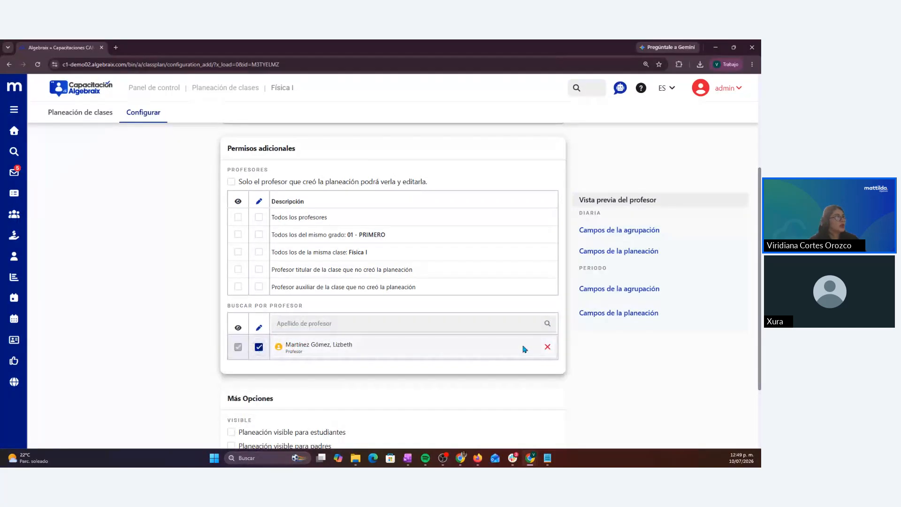
left_click(547, 347)
- Leave the creator-only restriction off and grant edit permission to the lead teacher who did not create the planning
left_click(232, 181)
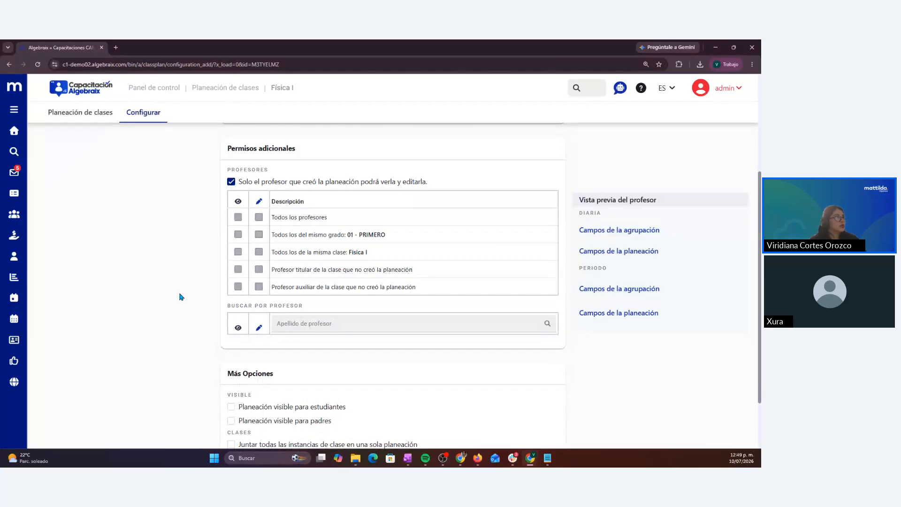
left_click(232, 181)
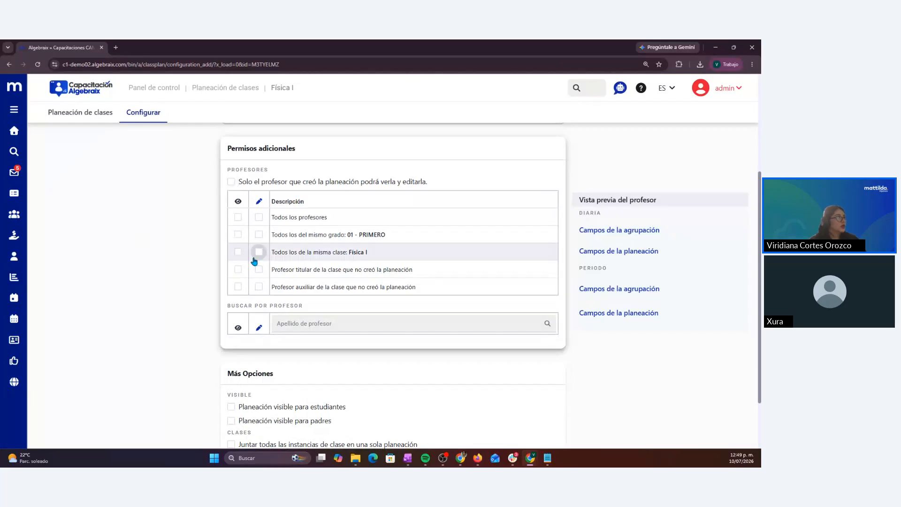
left_click(258, 269)
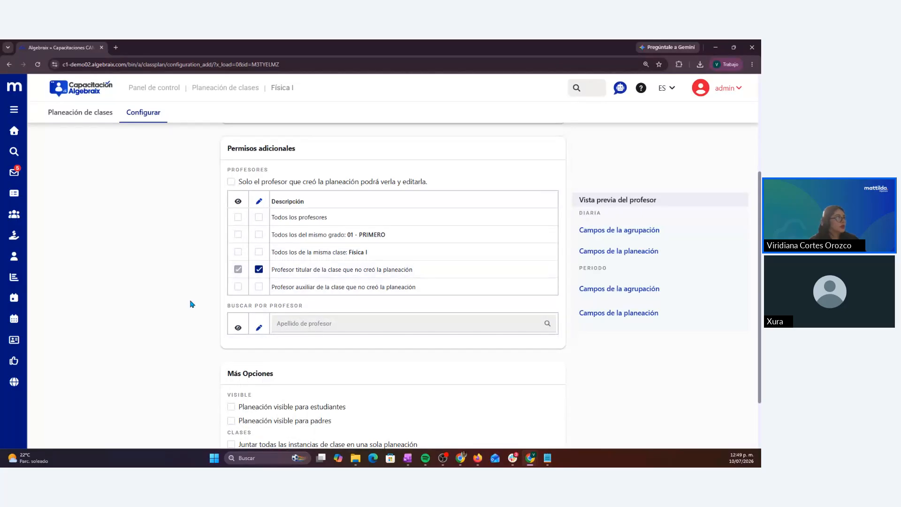
- Make the planning visible to both students and parents in the additional options
scroll(194, 300, "down", 1)
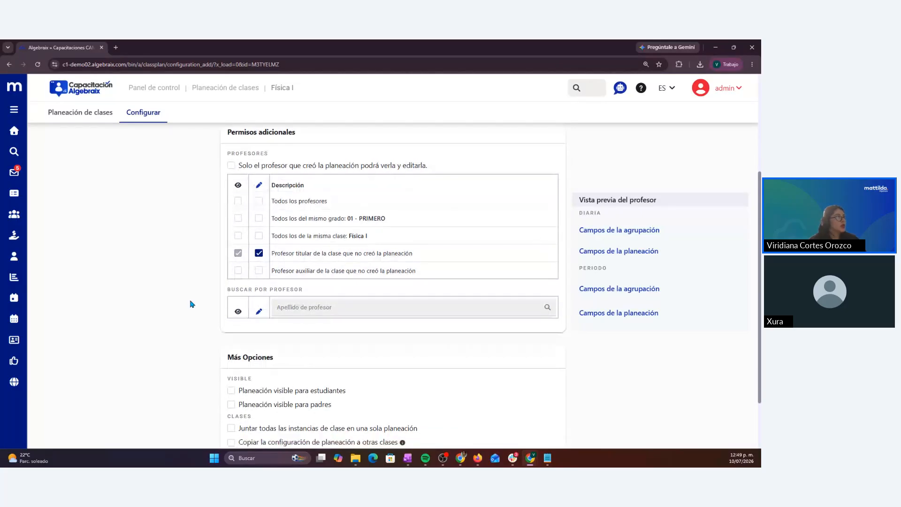
scroll(192, 303, "down", 3)
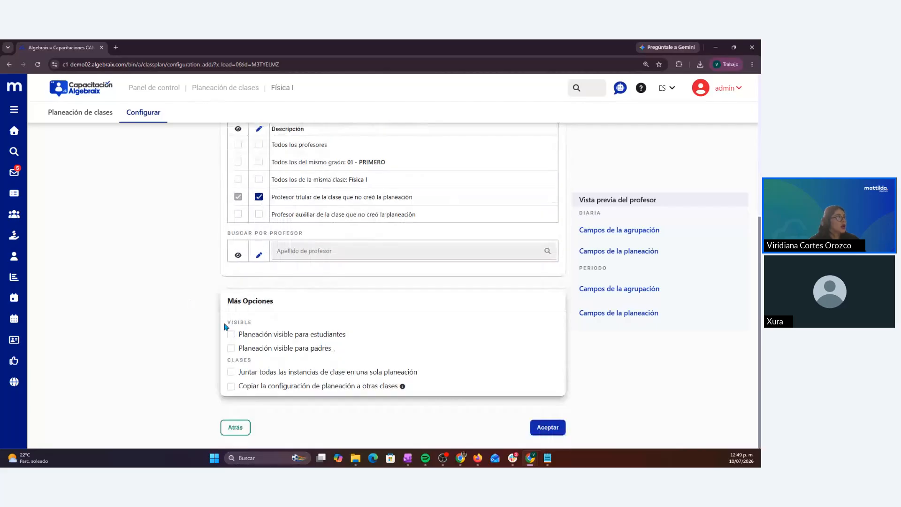
left_click_drag(225, 327, 257, 321)
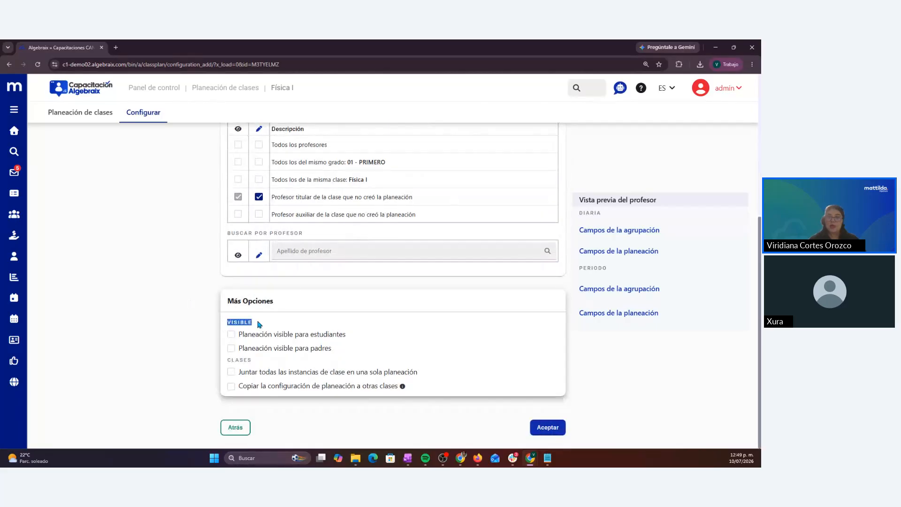
left_click(185, 325)
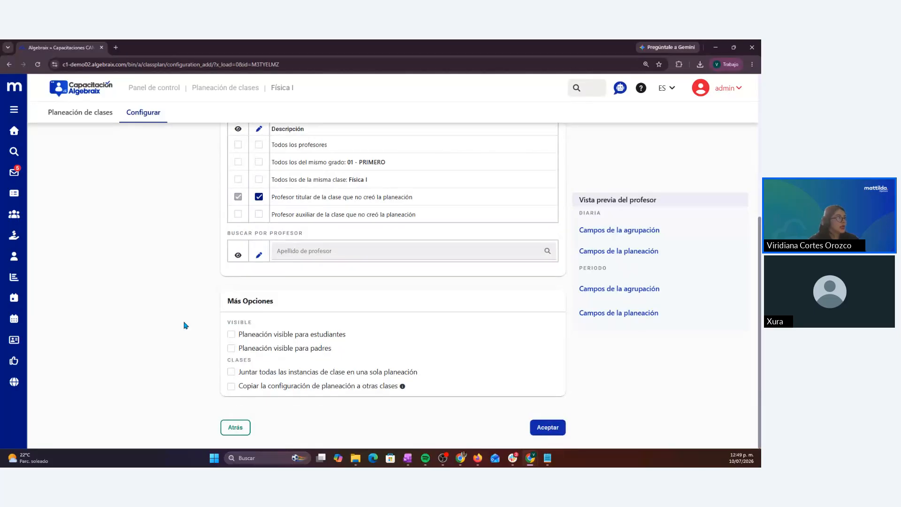
left_click(291, 334)
left_click(299, 347)
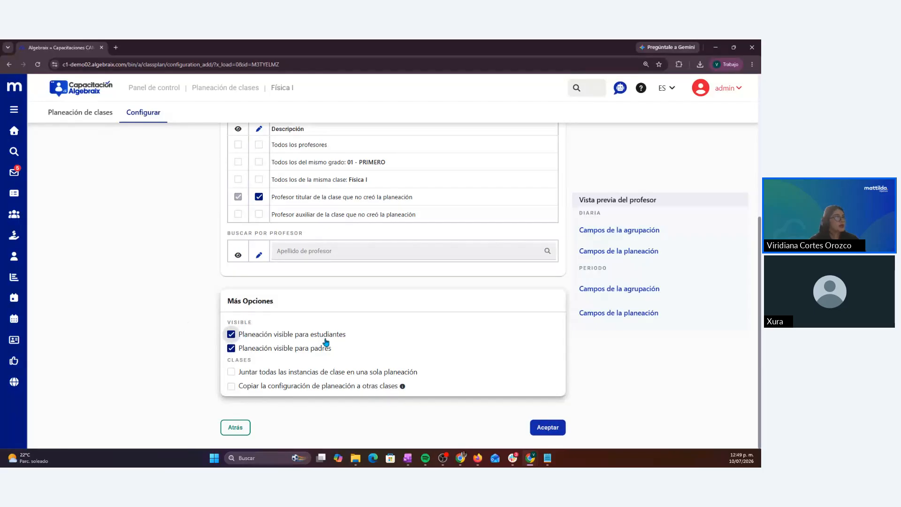
- Turn off the planning's visibility for students and leave it enabled for parents
left_click(231, 335)
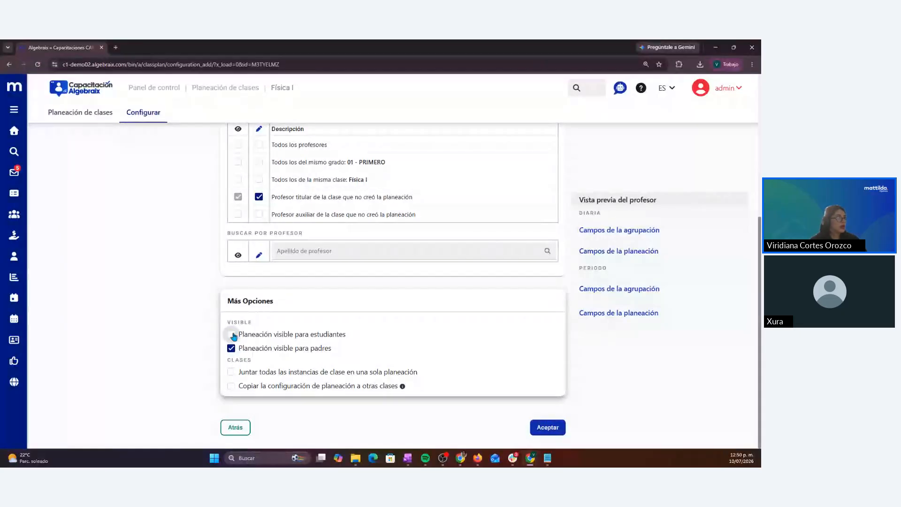
left_click(230, 348)
left_click(231, 348)
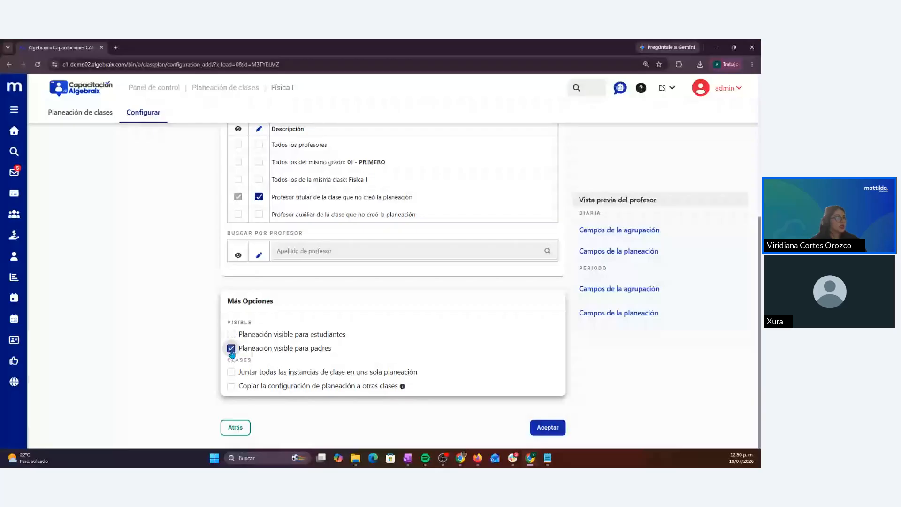
- Try different combinations of student and parent visibility for the planning, and leave it hidden from both
left_click(230, 334)
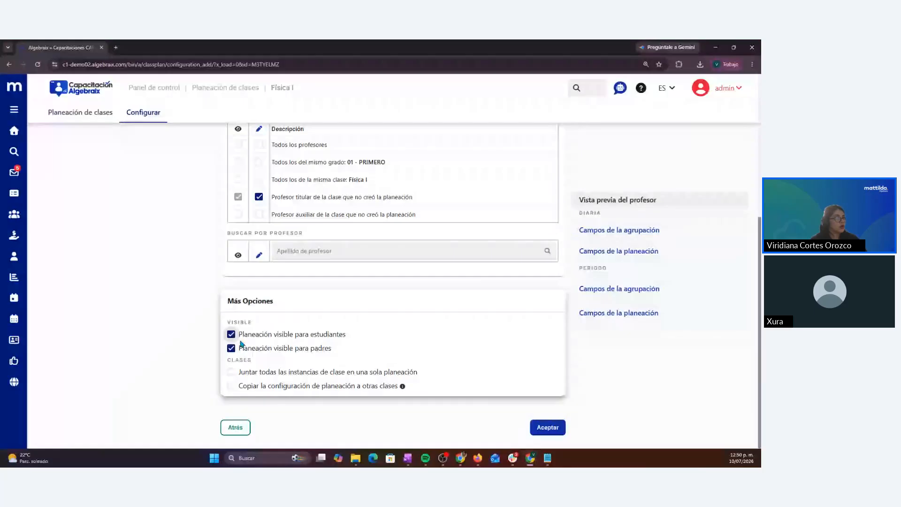
left_click(231, 335)
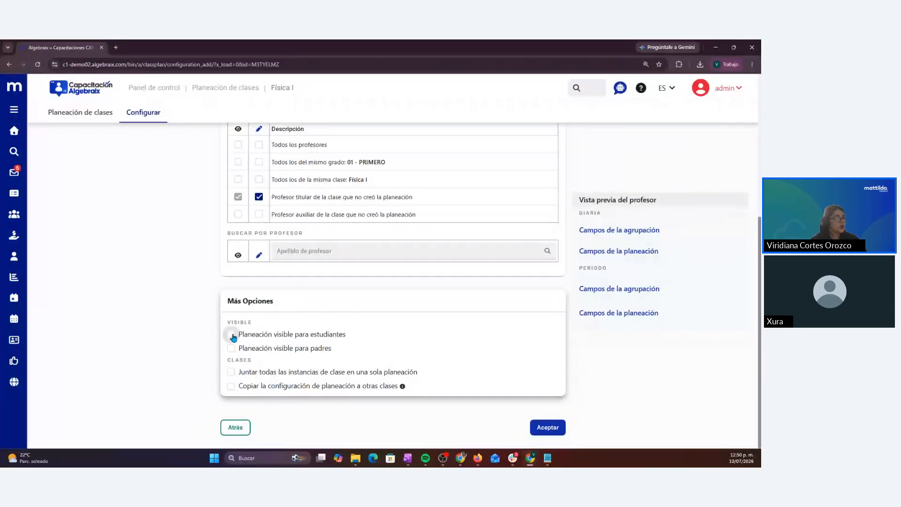
left_click(231, 348)
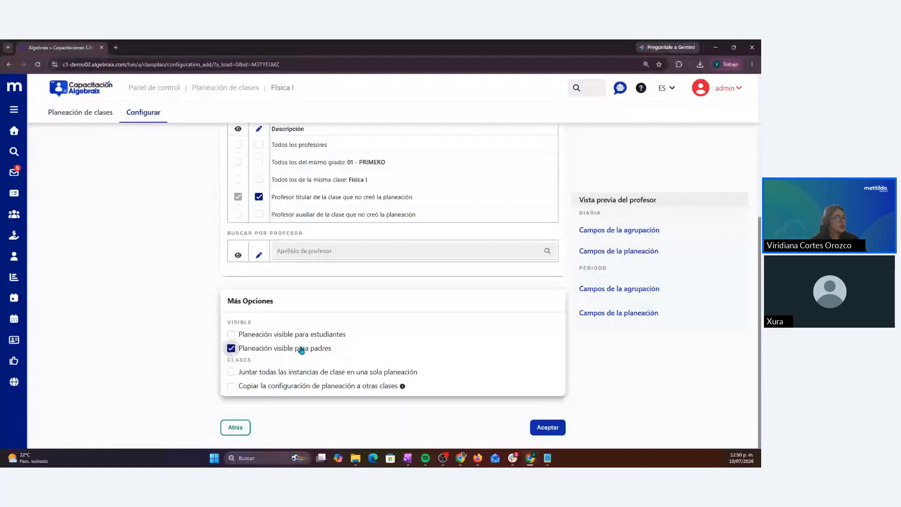
left_click(280, 335)
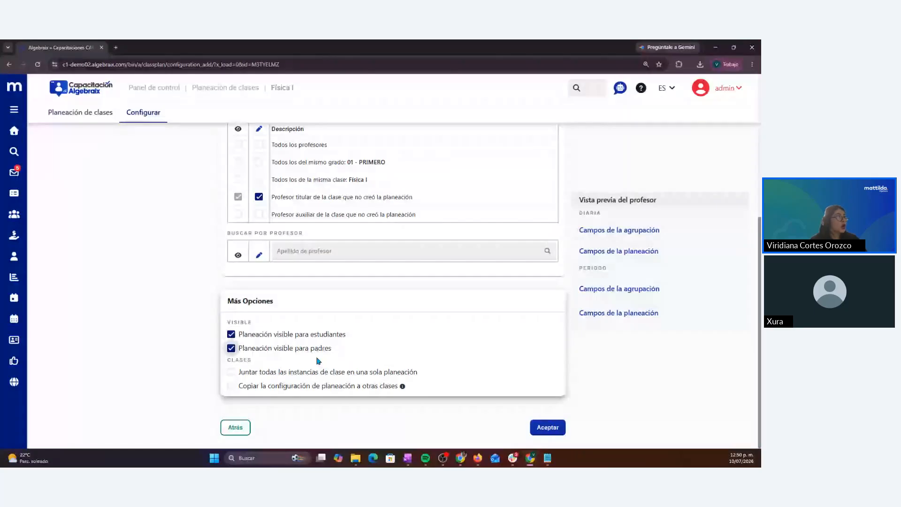
left_click(231, 334)
left_click(231, 348)
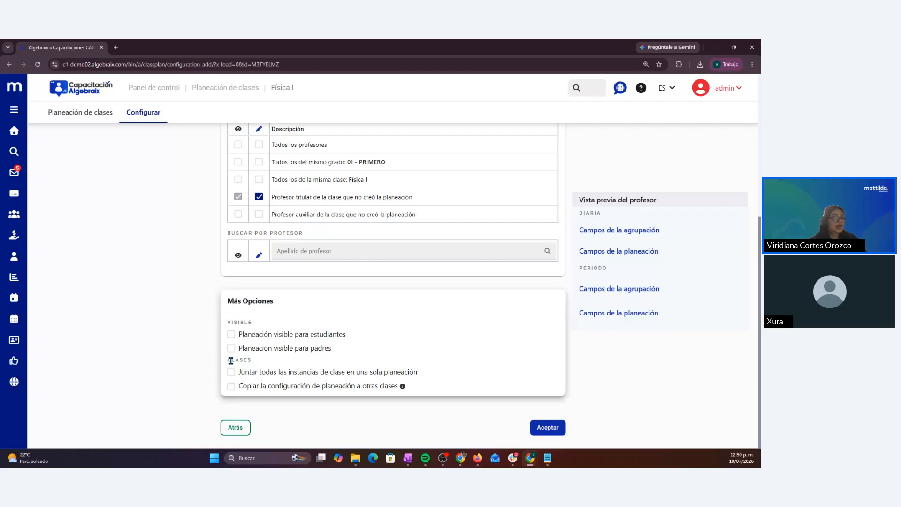
- Enable joining all class instances into a single planning and copying the planning configuration to other classes
left_click_drag(231, 361, 258, 363)
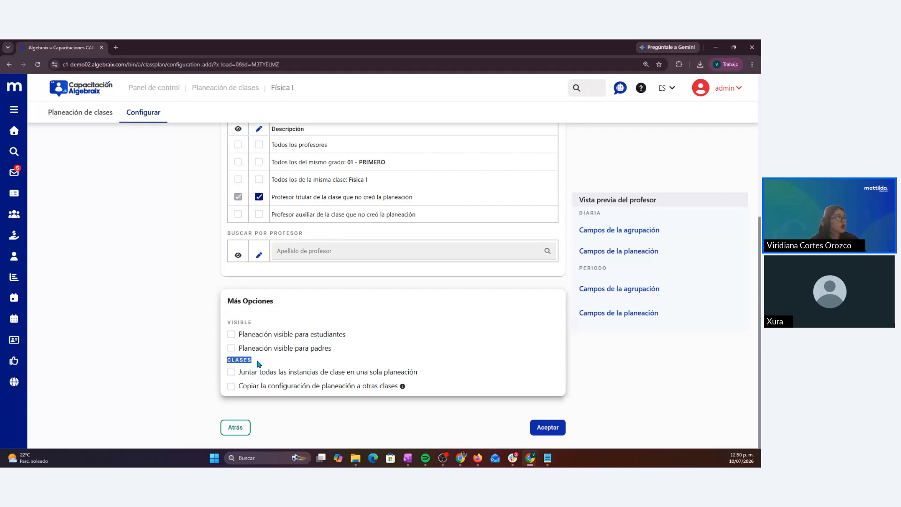
left_click(232, 372)
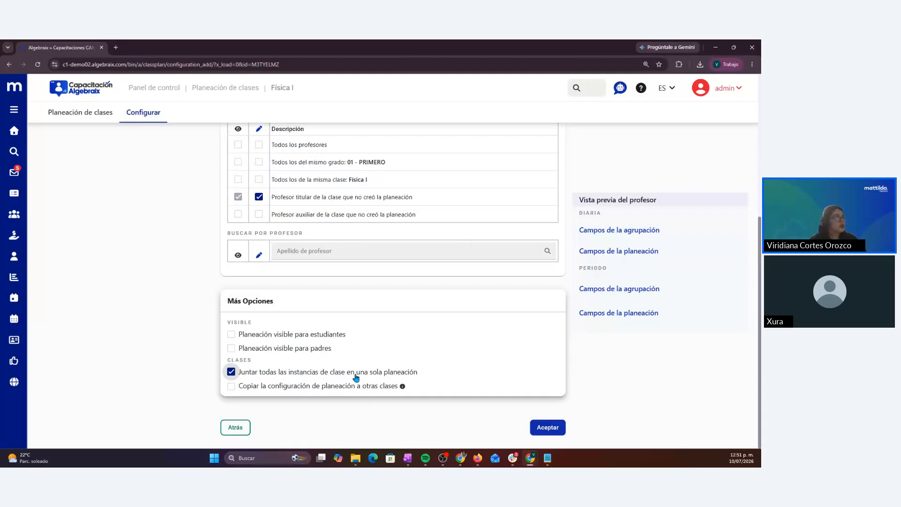
left_click(232, 386)
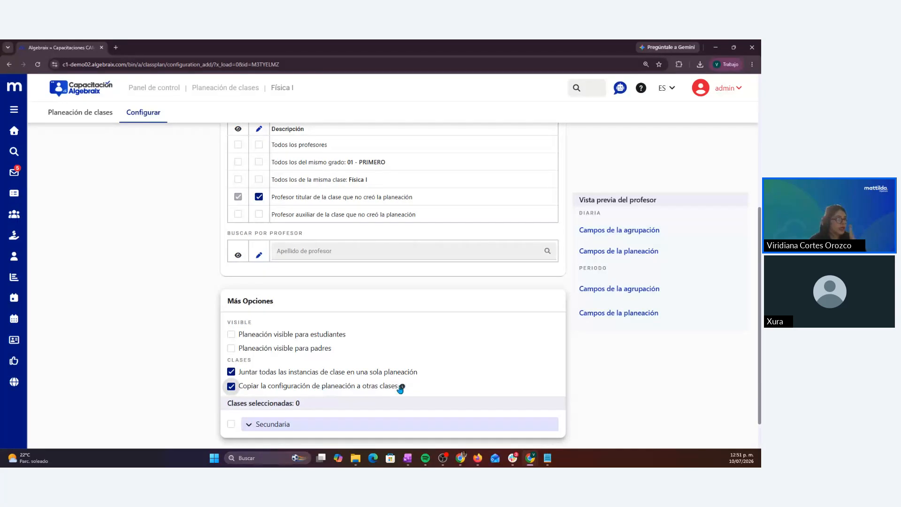
mouse_move(402, 389)
- Choose Física II from Secundaria, 02 - SEGUNDO, as the class to copy the configuration to, and save the configuration
scroll(203, 398, "down", 1)
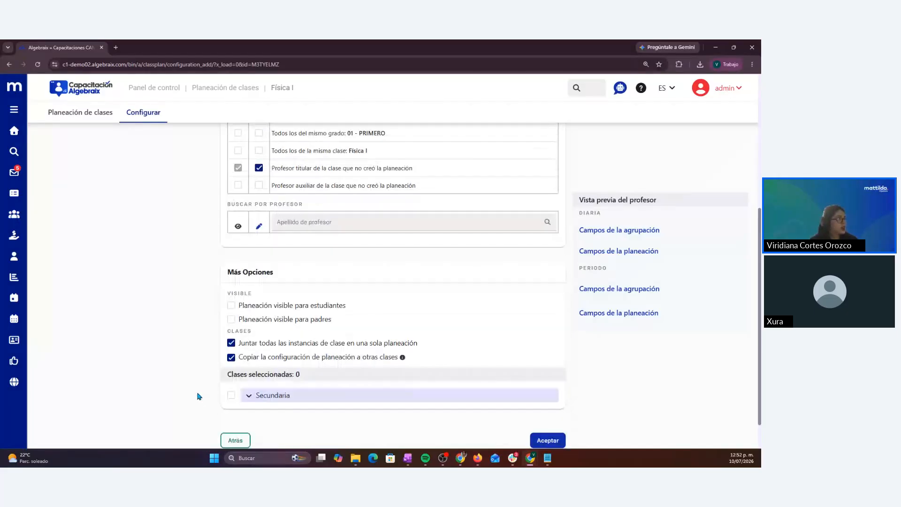
scroll(198, 395, "down", 1)
left_click(248, 384)
left_click(262, 398)
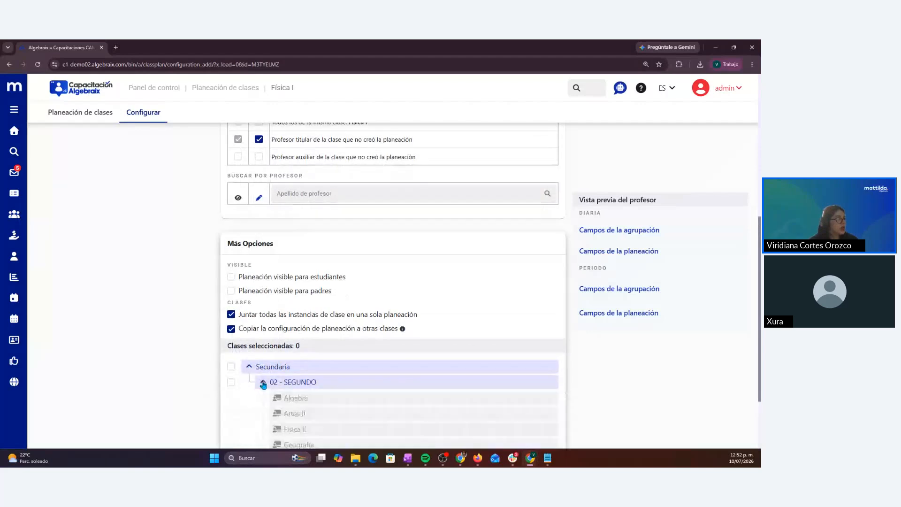
scroll(264, 385, "down", 2)
scroll(264, 385, "down", 1)
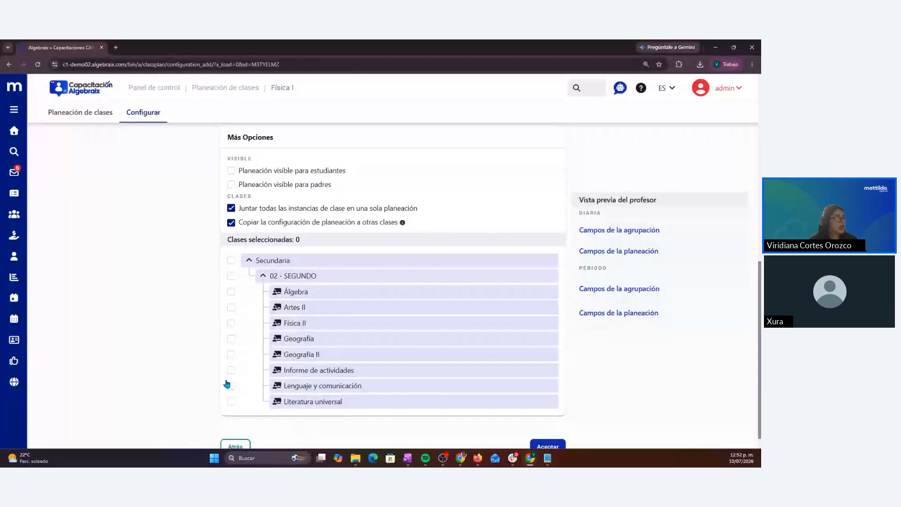
left_click(231, 323)
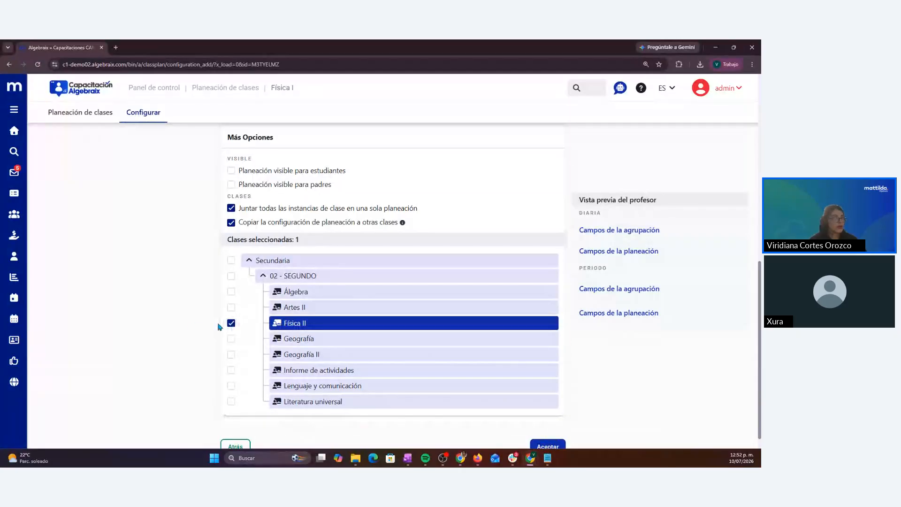
scroll(599, 382, "down", 1)
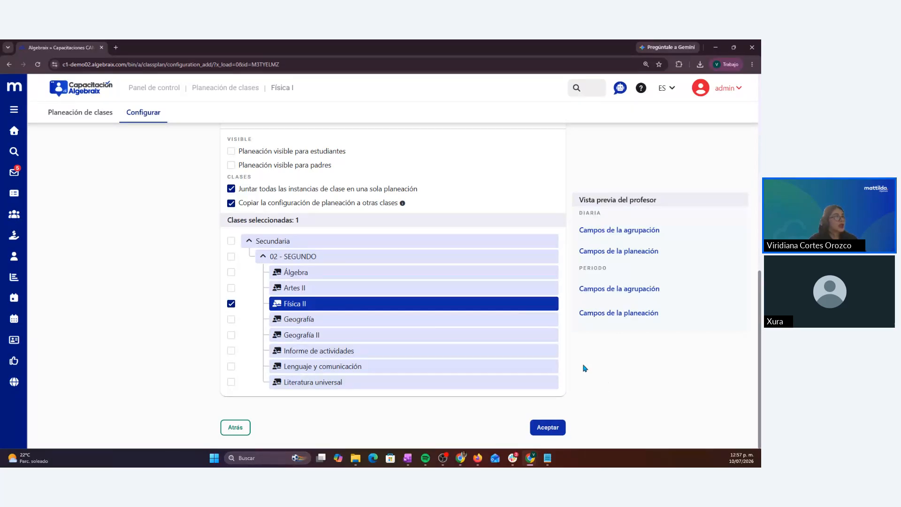
left_click(547, 427)
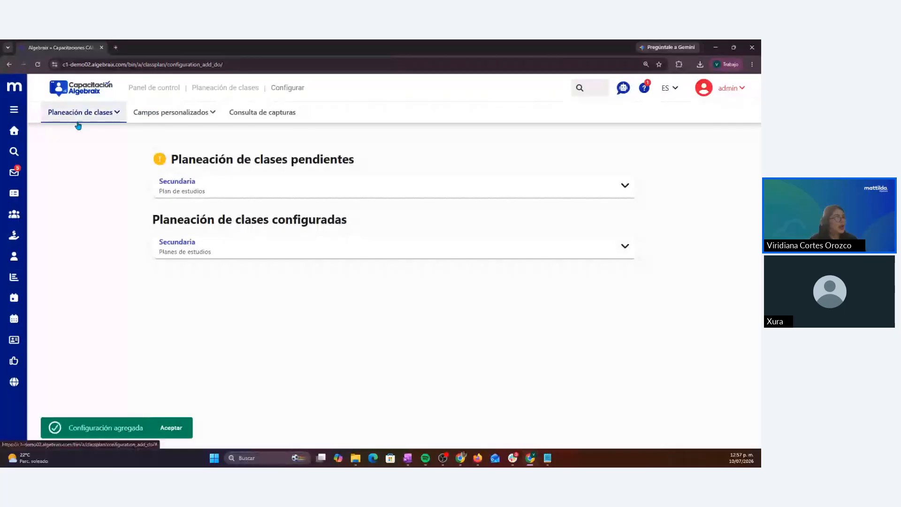
- Expand Secundaria among the configured class plannings and check the custom field sets of Física I
left_click(624, 247)
scroll(169, 226, "down", 1)
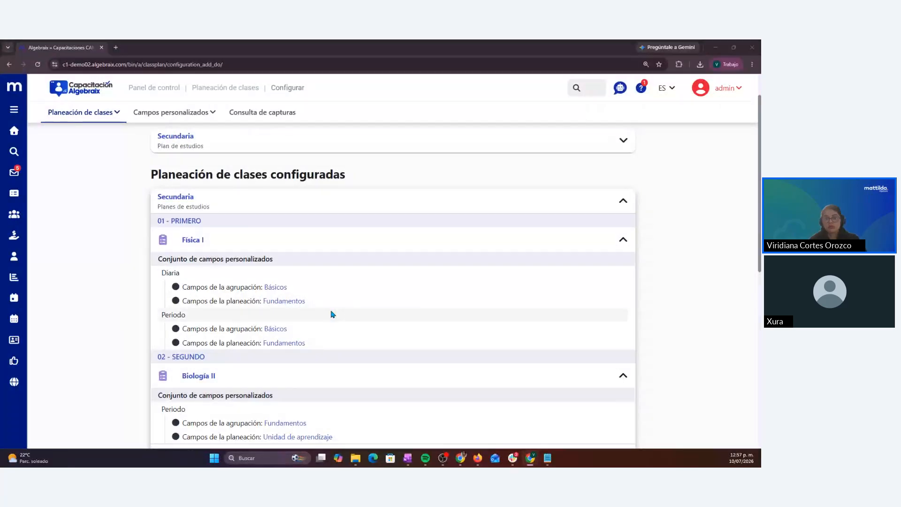
- Switch to the sample planning document in Google Docs, look over its activity tables, and return to Algebraix
key("alt+Tab")
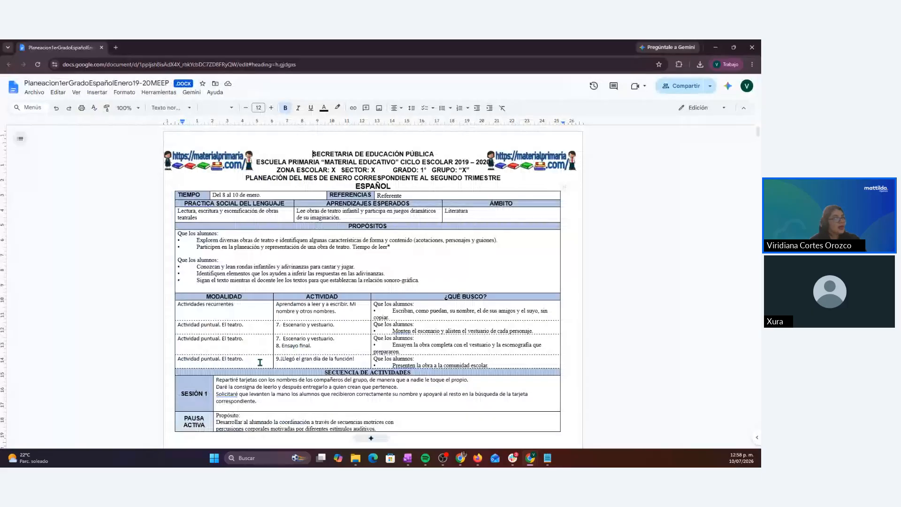
scroll(438, 380, "down", 2)
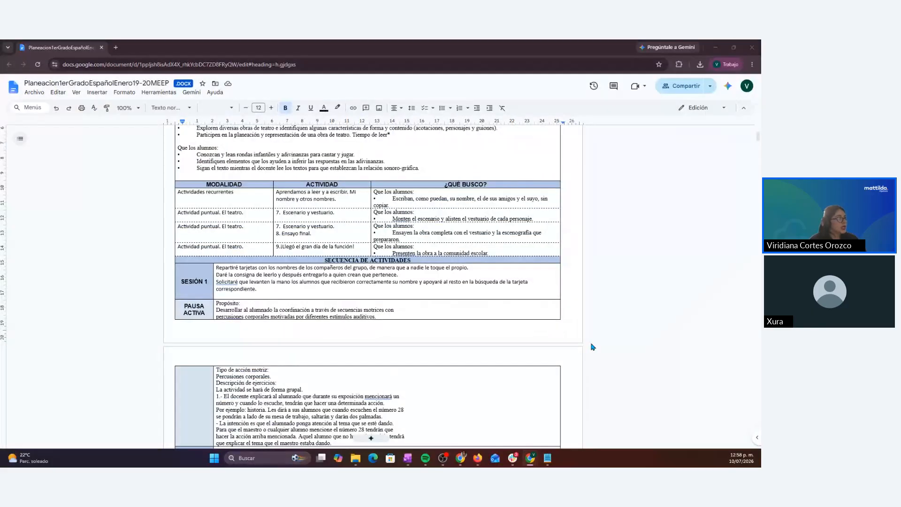
key("alt+Tab")
- Check the daily and period custom field sets of Física II in the configured Secundaria plannings
scroll(228, 319, "down", 3)
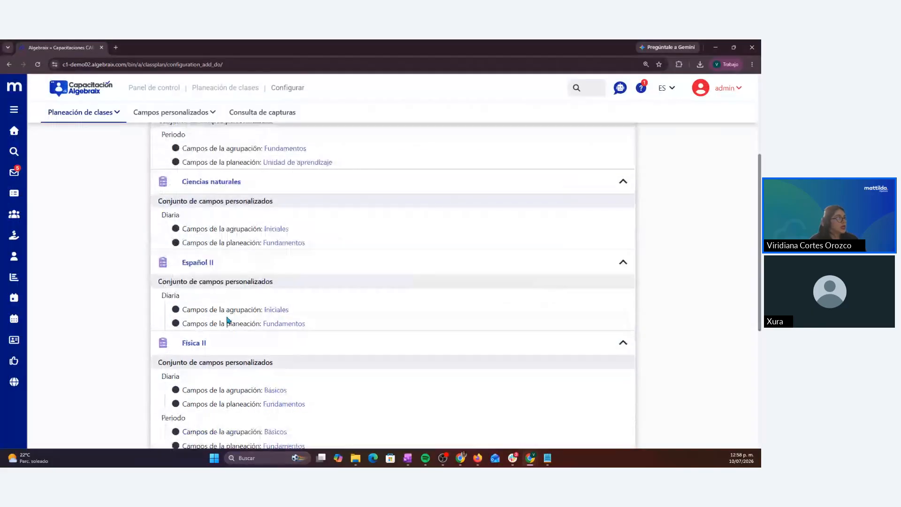
scroll(227, 319, "down", 2)
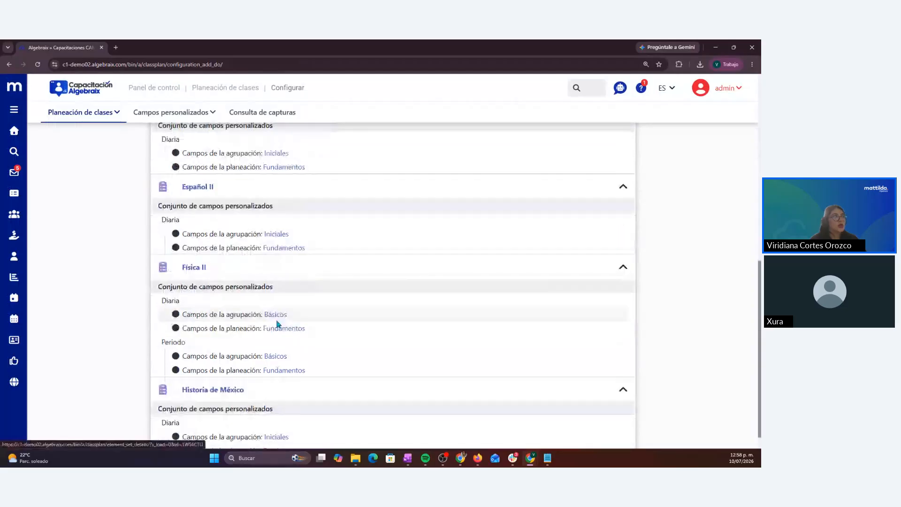
scroll(667, 295, "down", 1)
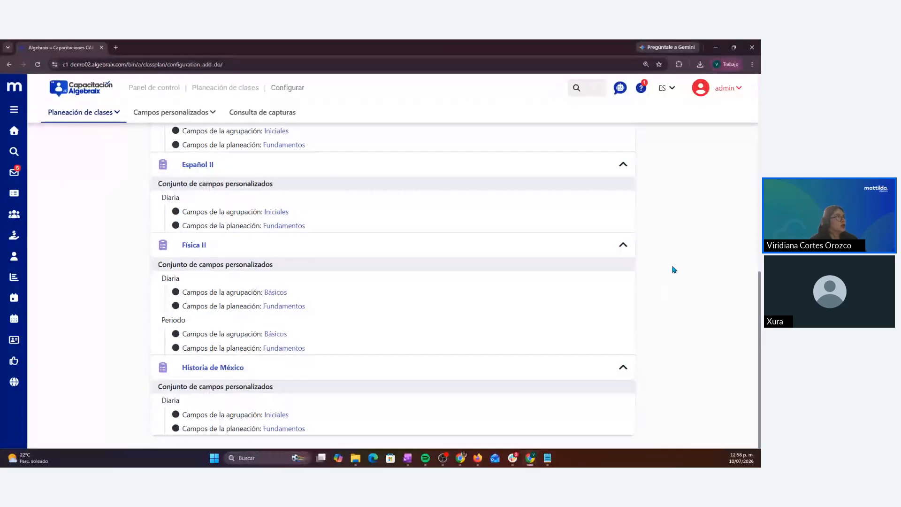
- Review the Secundaria classes with pending planning, and collapse both the pending and configured lists
scroll(683, 243, "up", 5)
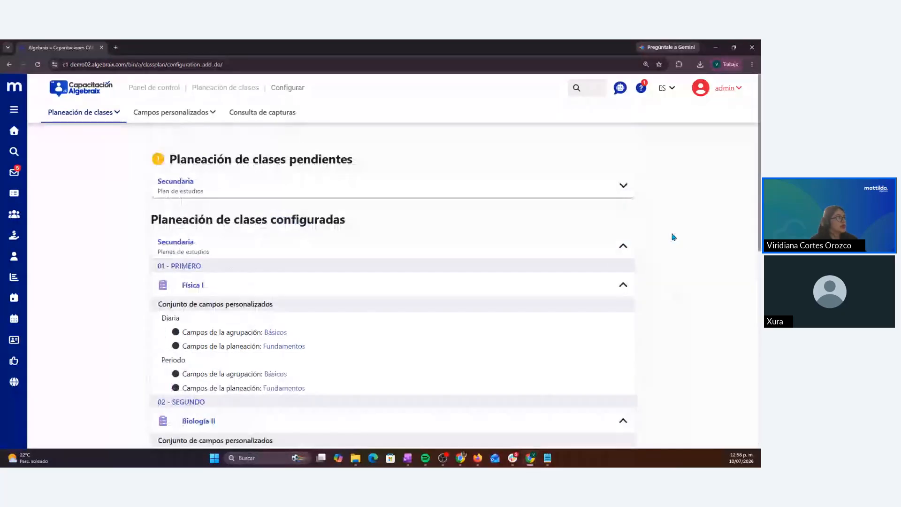
left_click(197, 187)
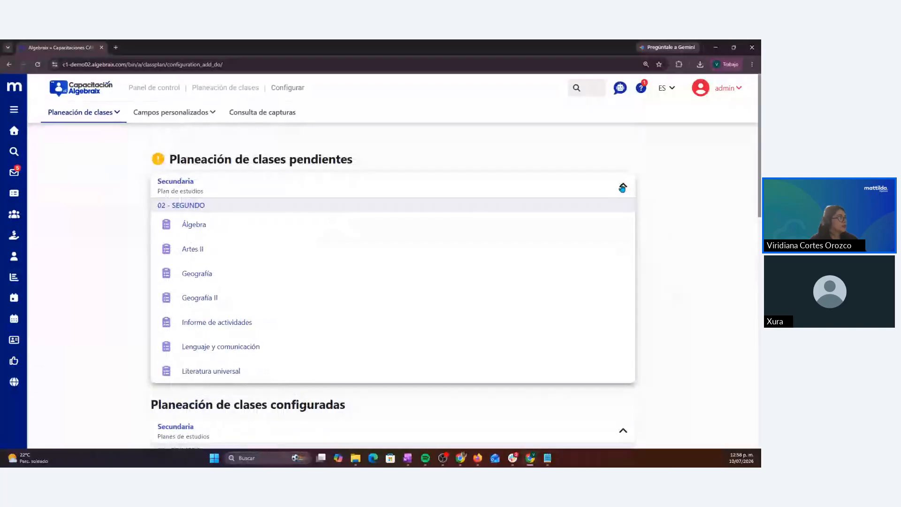
left_click(623, 188)
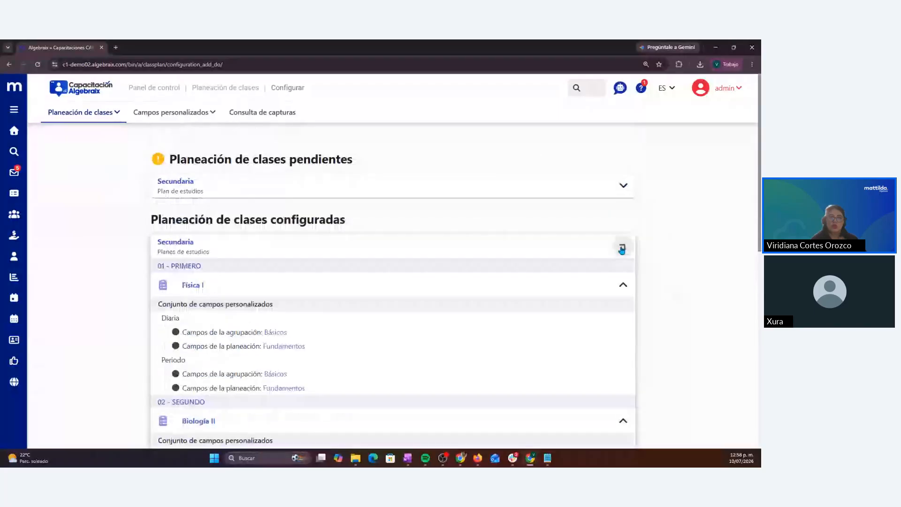
left_click(622, 245)
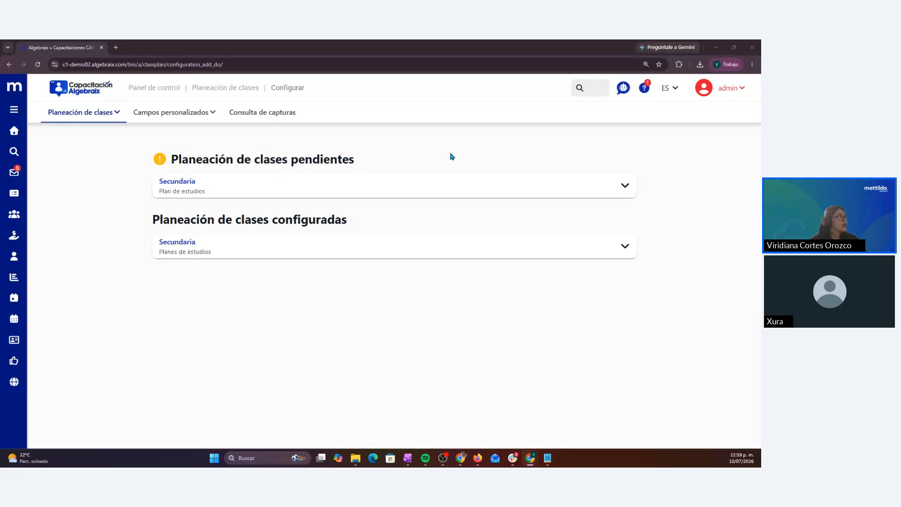
- Open the Primaria 25-26 sub-cycle from the control panel's cyclic configuration
left_click(157, 88)
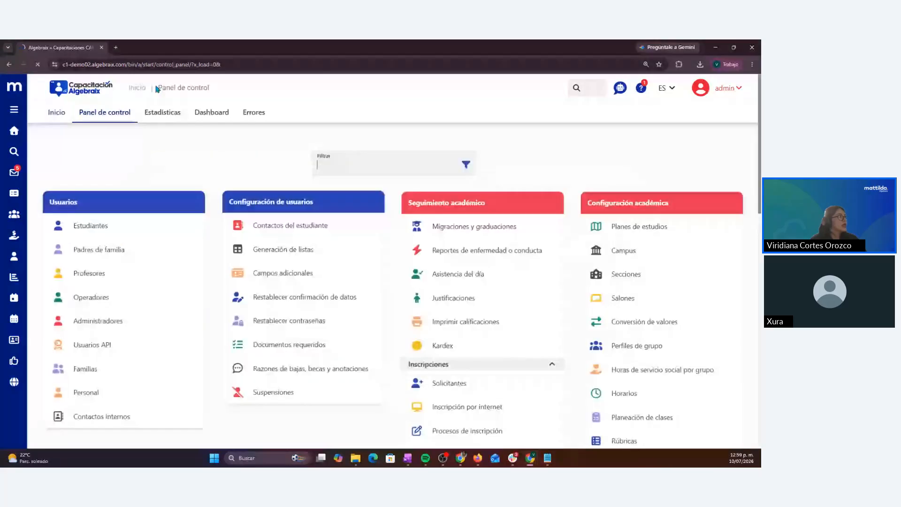
scroll(144, 286, "down", 5)
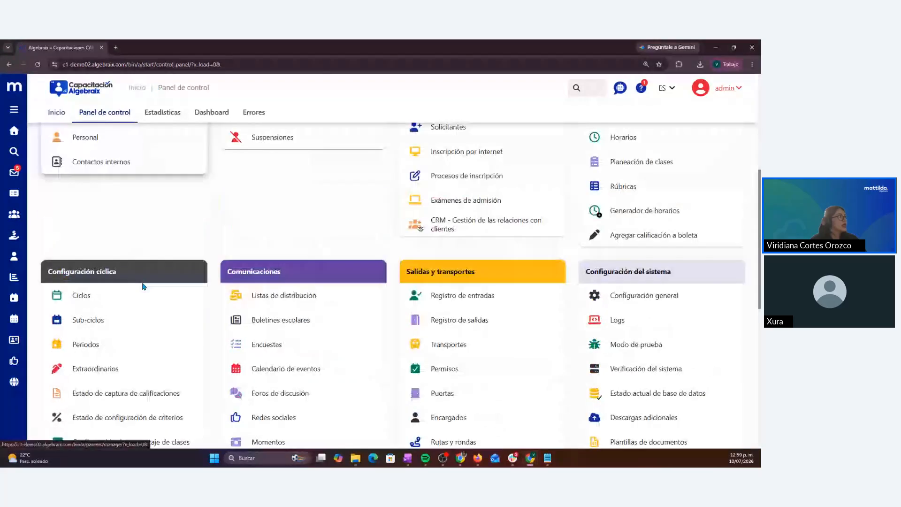
left_click(113, 321)
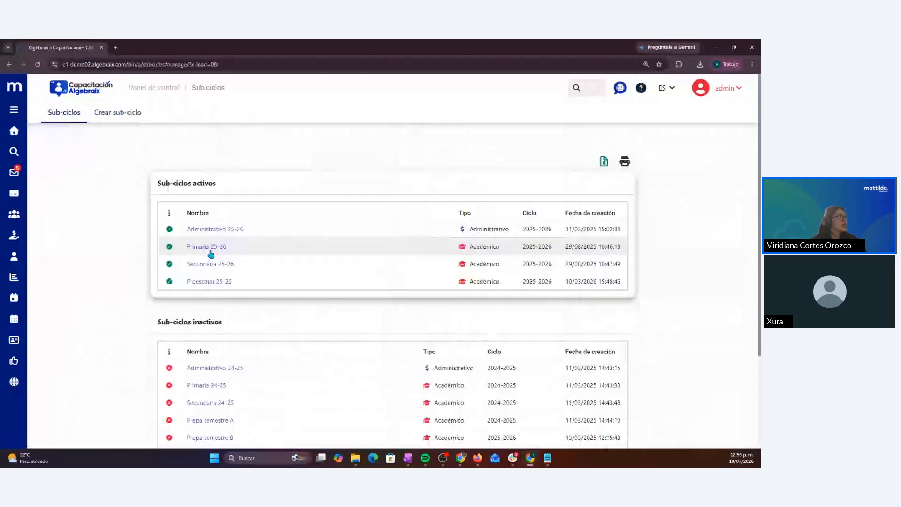
left_click(206, 247)
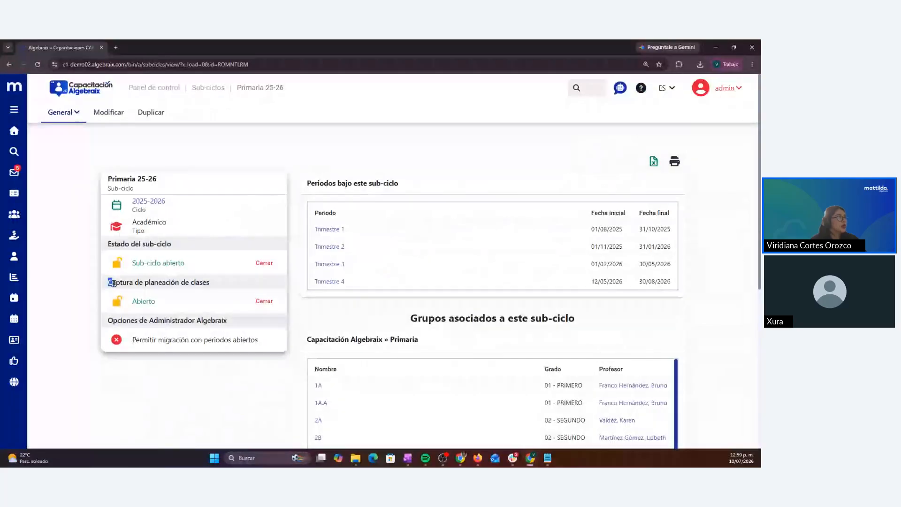
- Close the class planning capture for the Primaria 25-26 sub-cycle and open it again
left_click_drag(113, 283, 218, 289)
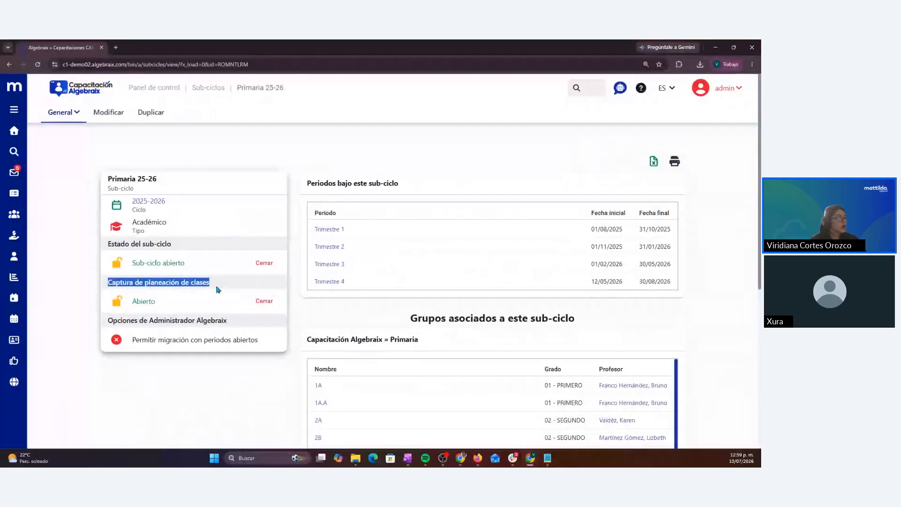
left_click(274, 302)
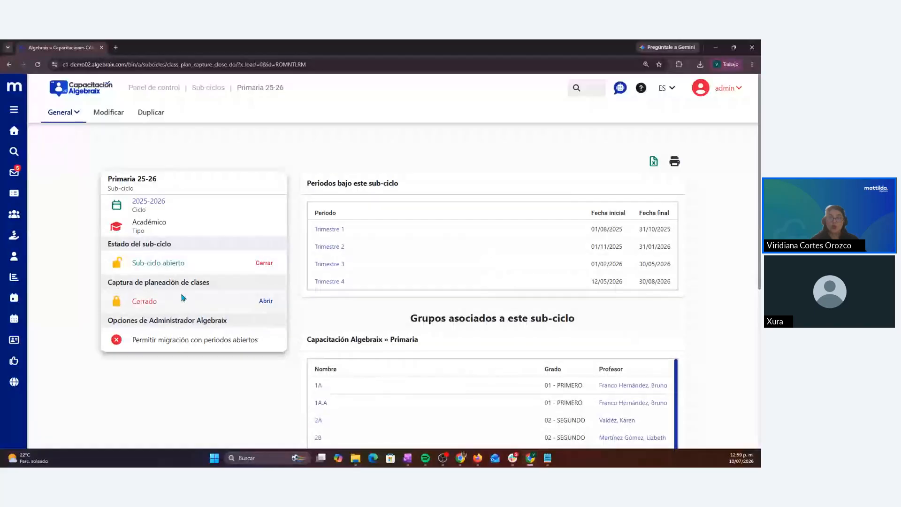
left_click(265, 302)
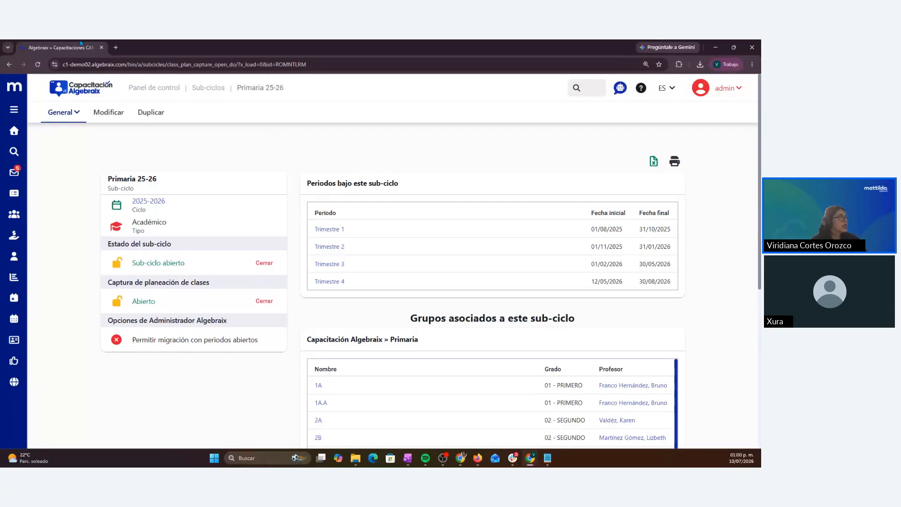
- Open the Periodos configuration from the control panel and expand the Secundaria 25-26 sub-cycle's periods
left_click(229, 183)
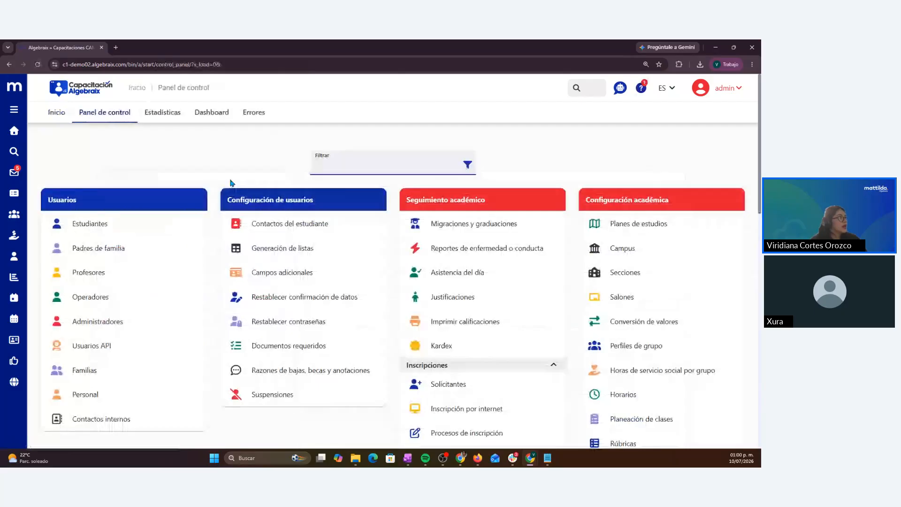
scroll(229, 183, "down", 5)
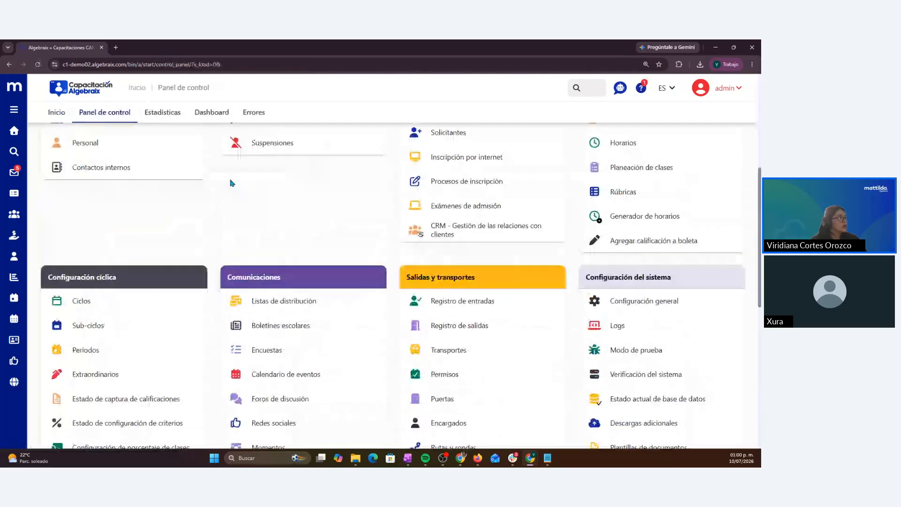
left_click(89, 350)
scroll(305, 347, "down", 4)
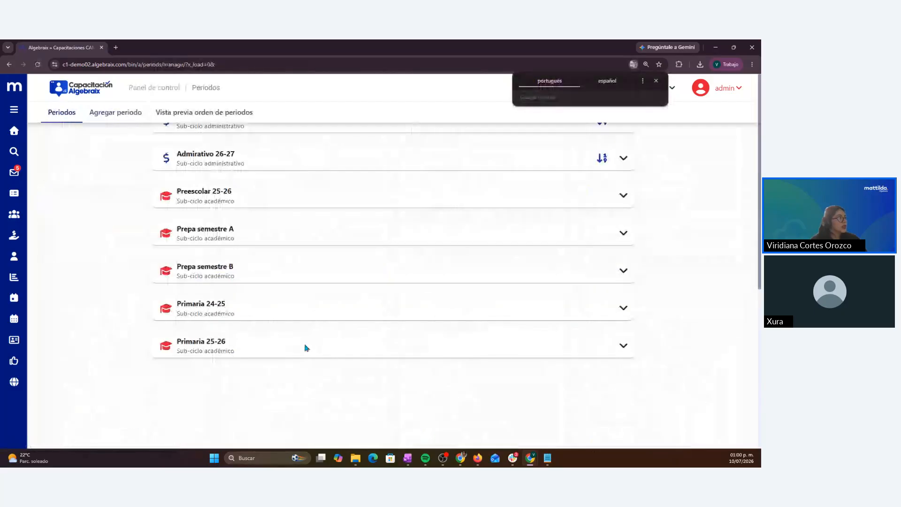
scroll(297, 373, "down", 1)
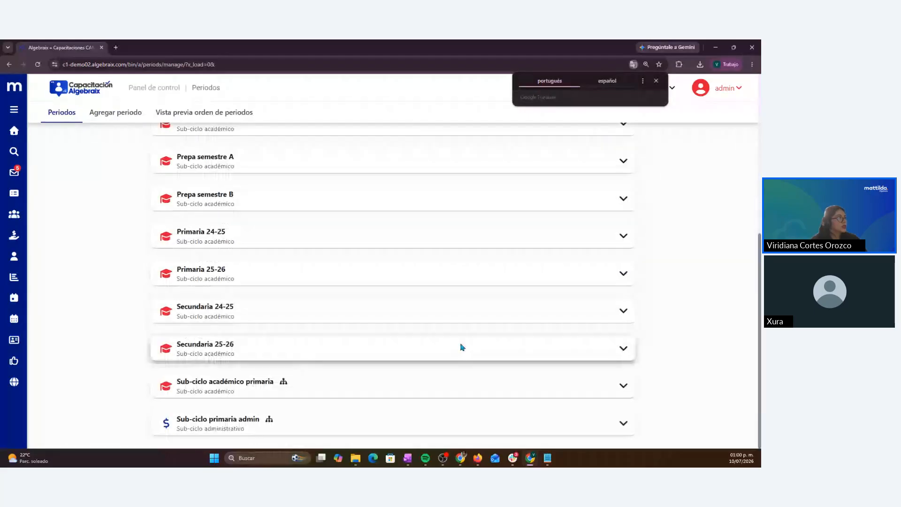
left_click(623, 348)
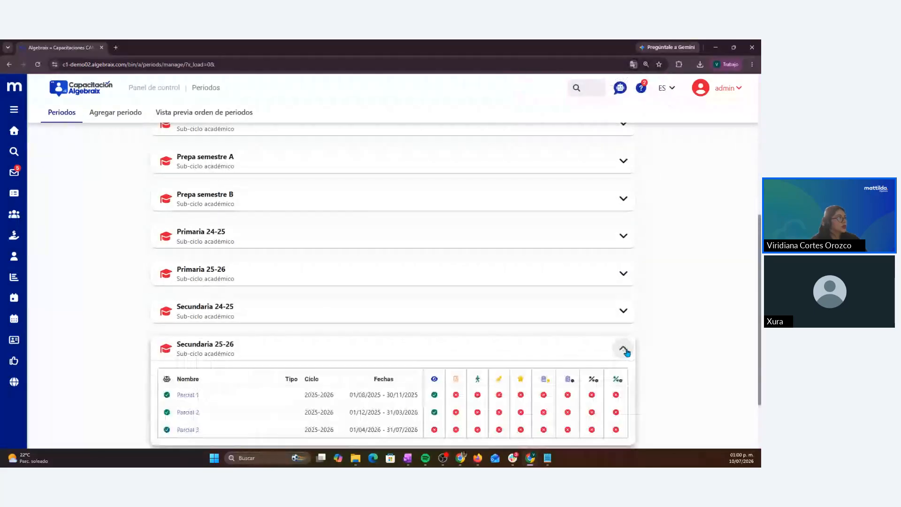
scroll(387, 359, "down", 1)
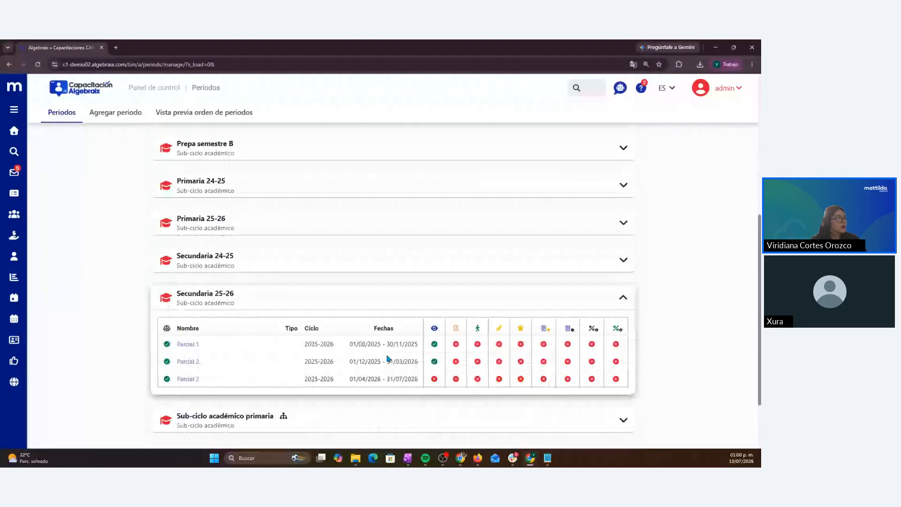
scroll(387, 358, "down", 1)
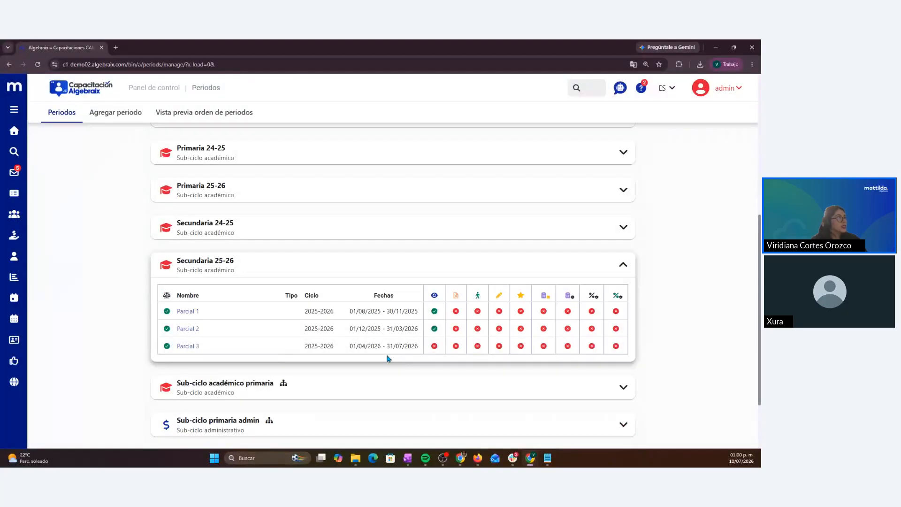
- Open the Parcial 3 period of Secundaria 25-26 and enable its class planning capture by period
left_click(191, 348)
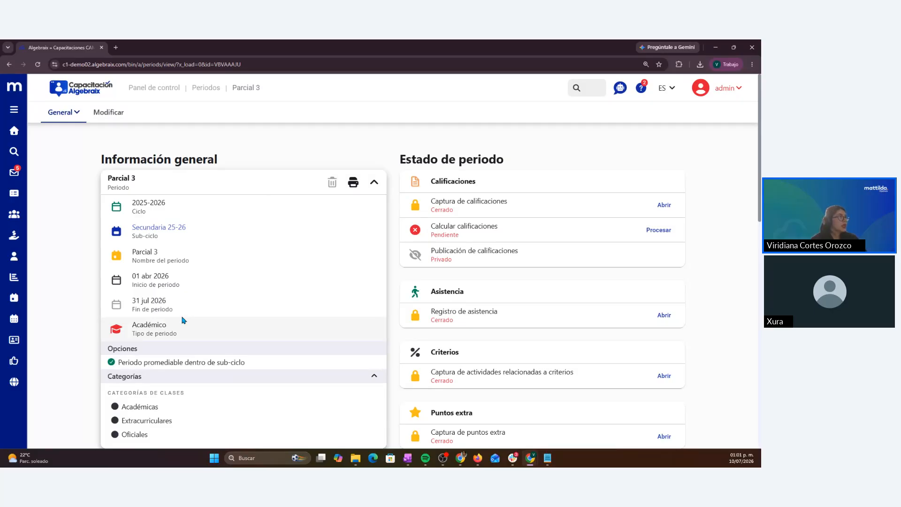
scroll(183, 320, "down", 1)
scroll(183, 320, "down", 1)
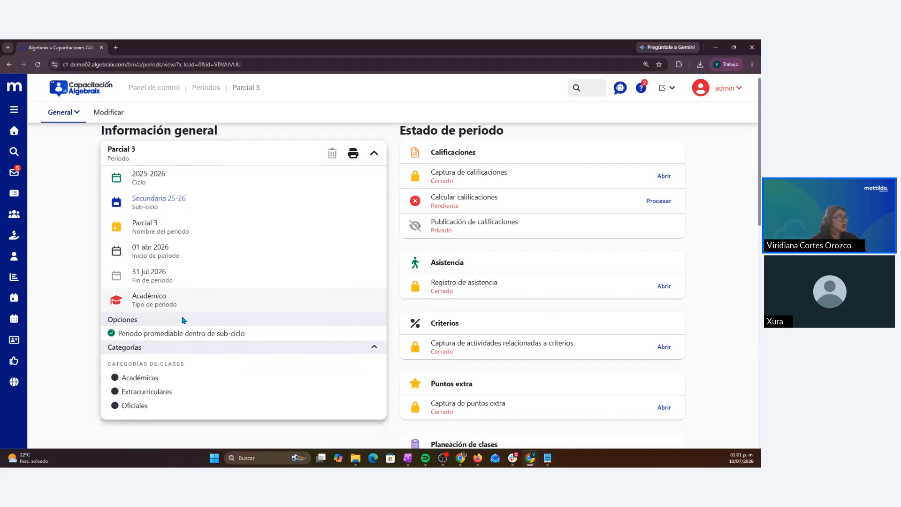
scroll(723, 247, "down", 3)
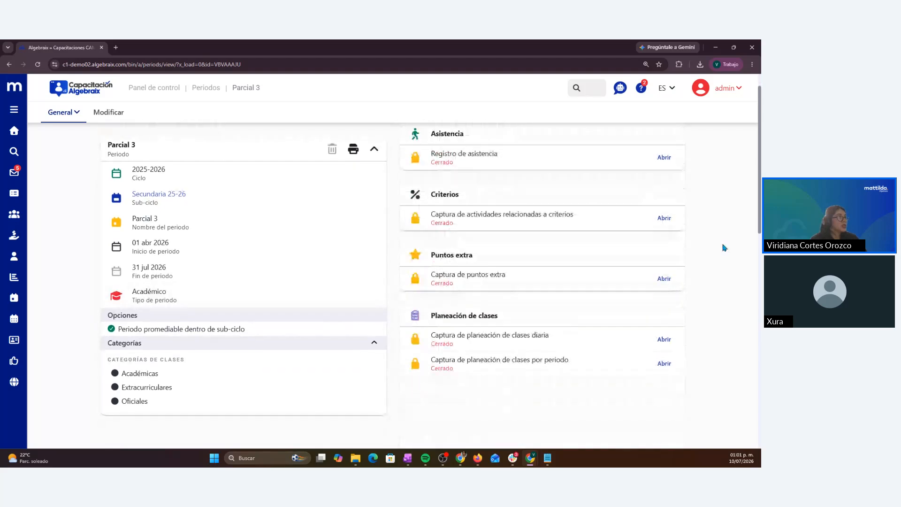
left_click_drag(432, 305, 510, 305)
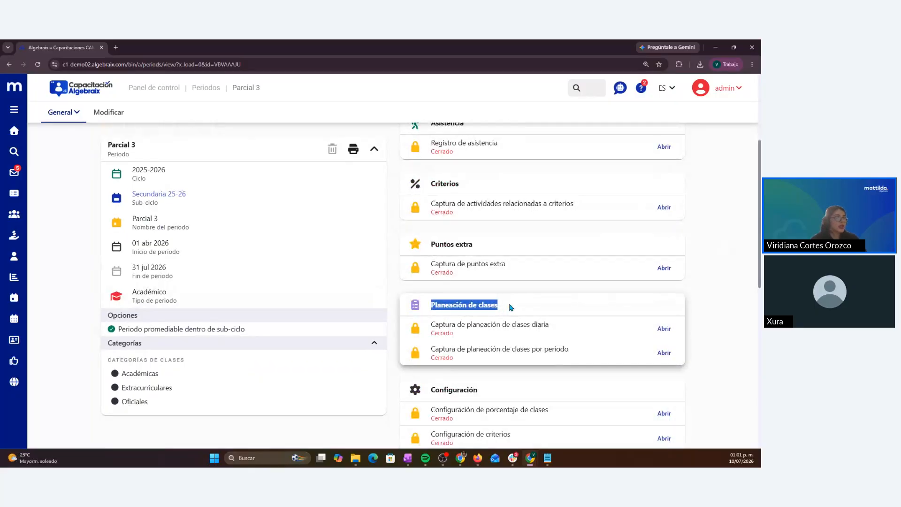
left_click(668, 356)
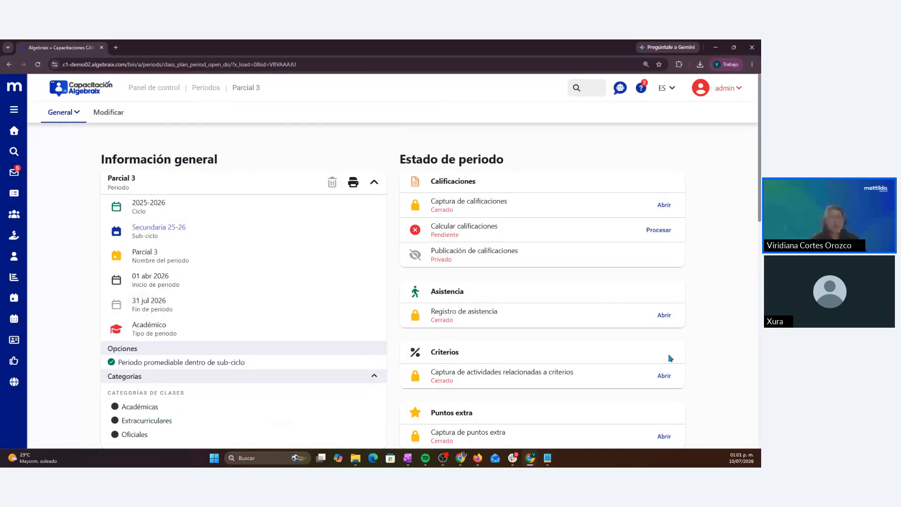
- Enable the daily class planning capture for Parcial 3 and review its Planeación de clases status
scroll(674, 357, "down", 3)
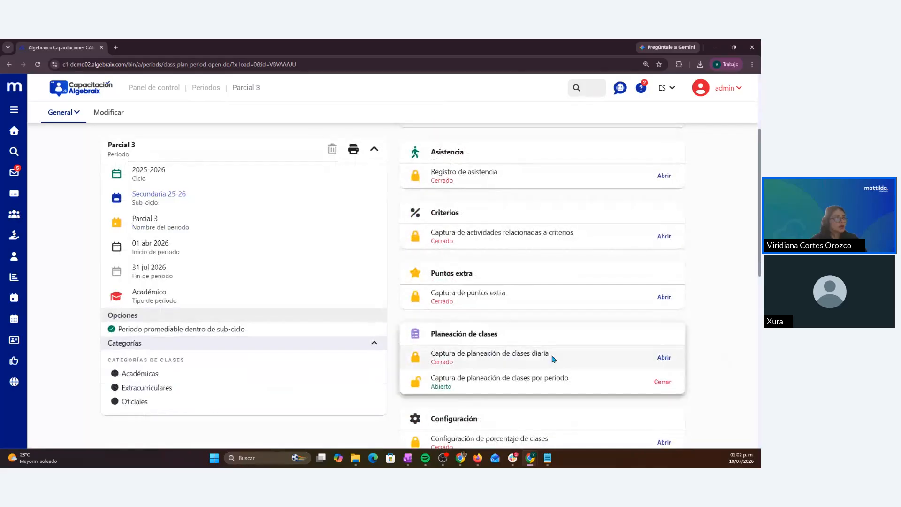
left_click(664, 359)
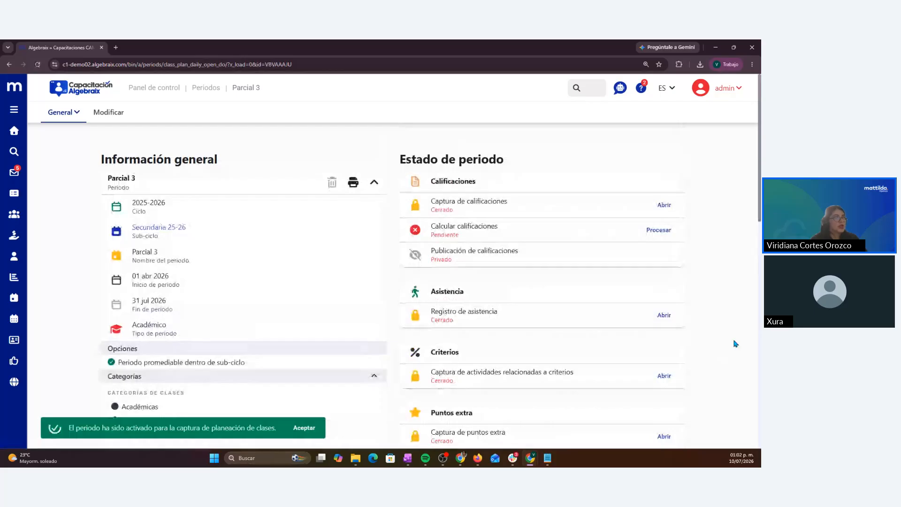
scroll(735, 344, "down", 2)
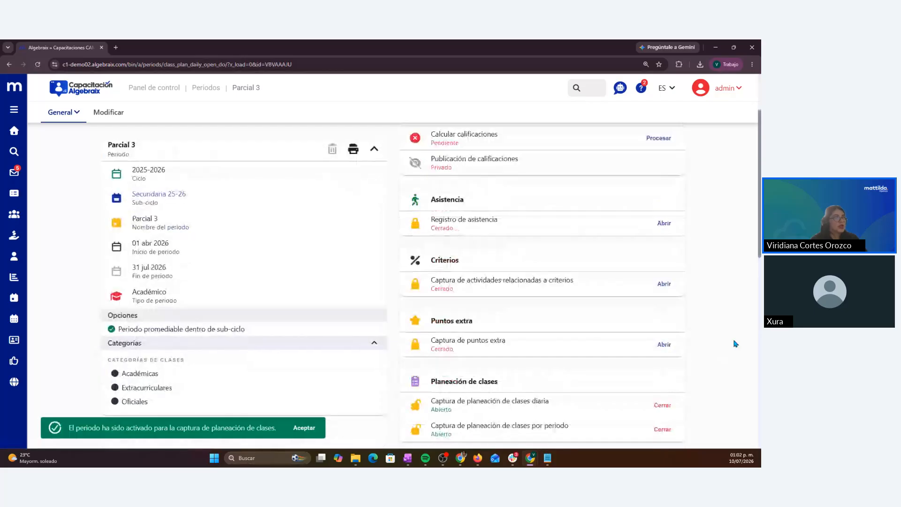
scroll(559, 385, "down", 1)
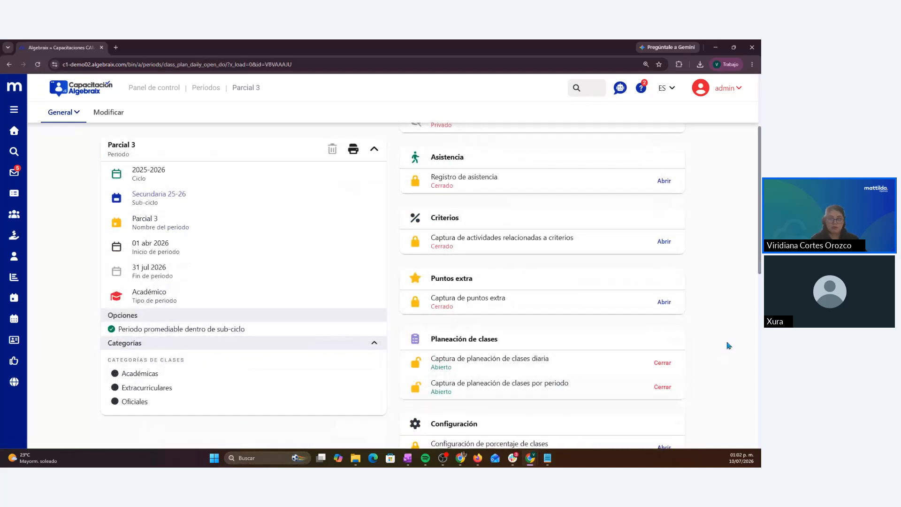
scroll(728, 346, "down", 1)
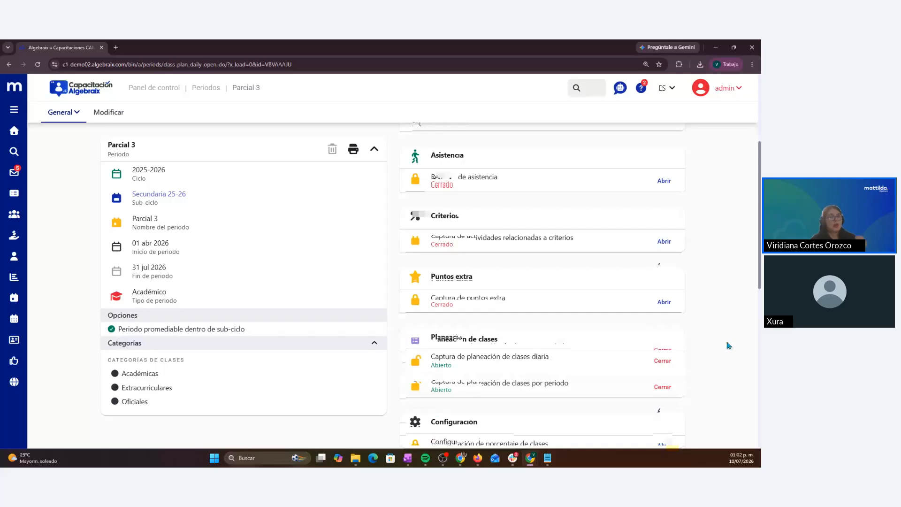
scroll(728, 346, "down", 1)
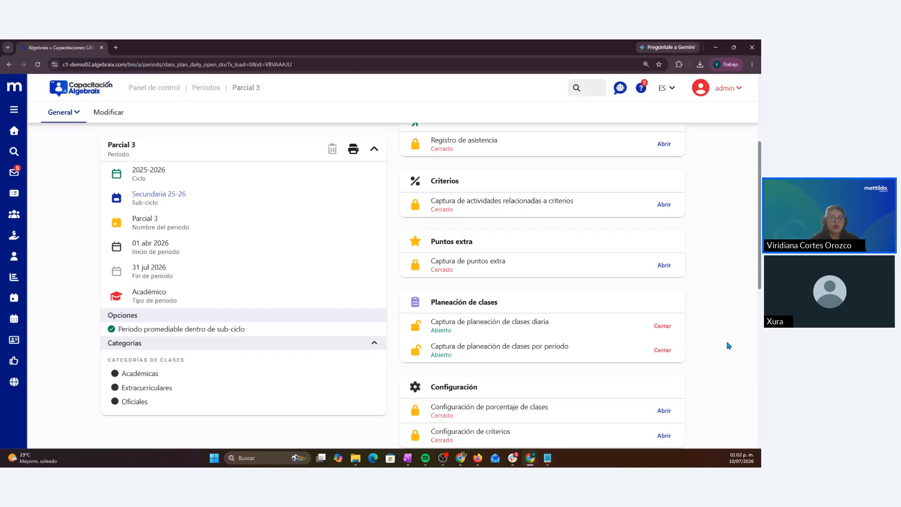
- Duplicate the browser tab, search for the teacher by first name, and open the teacher's profile
right_click(83, 48)
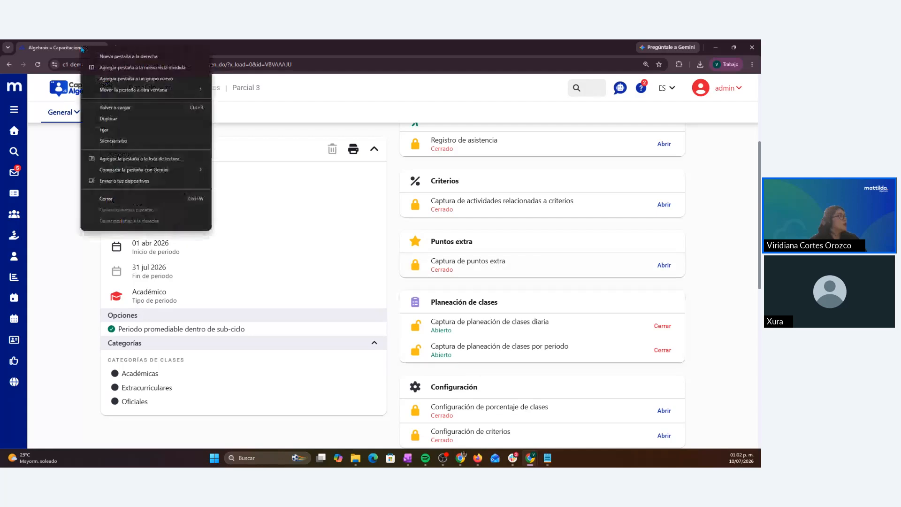
left_click(129, 119)
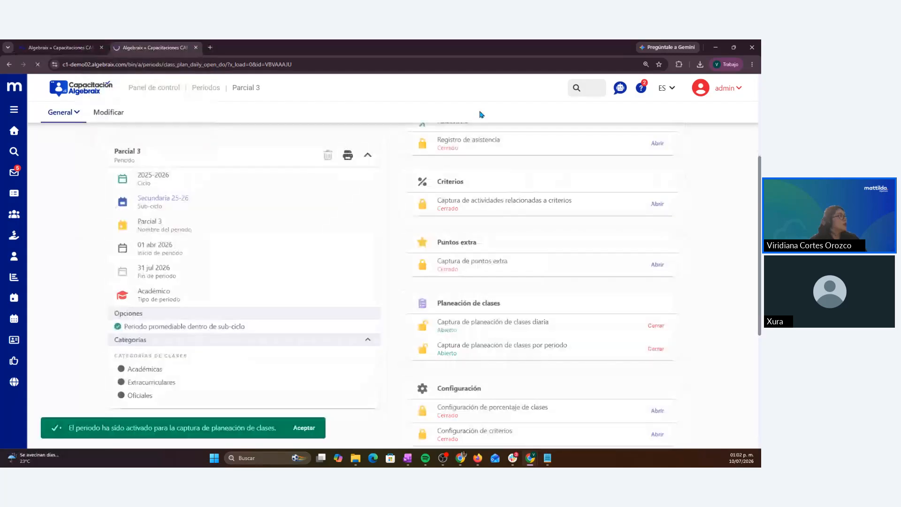
left_click(586, 88)
type("su")
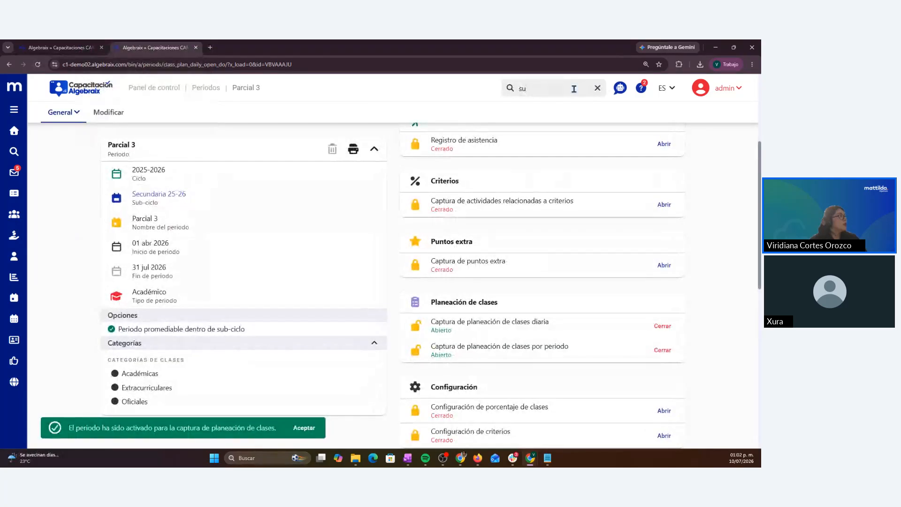
type("sana")
key("Return")
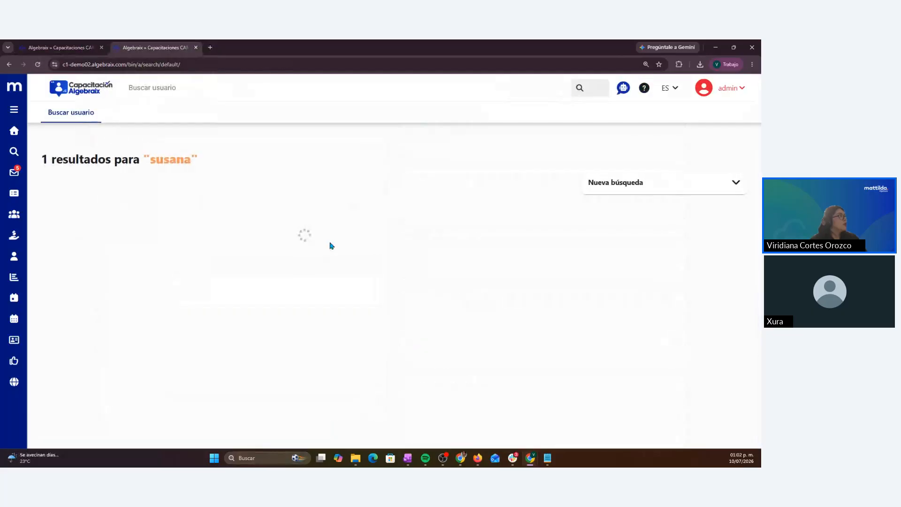
left_click(143, 224)
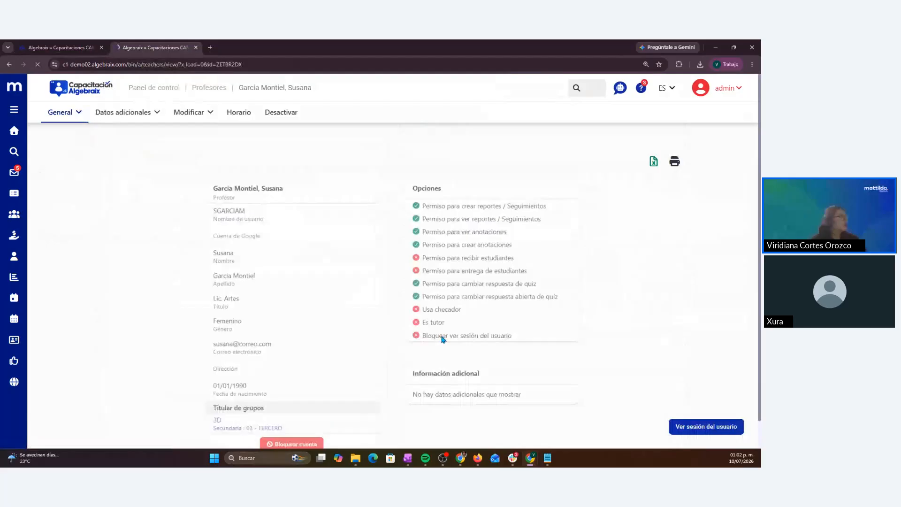
- Check the daily and period class planning options in the teacher's supervised session, and return to the administrator session
left_click(702, 427)
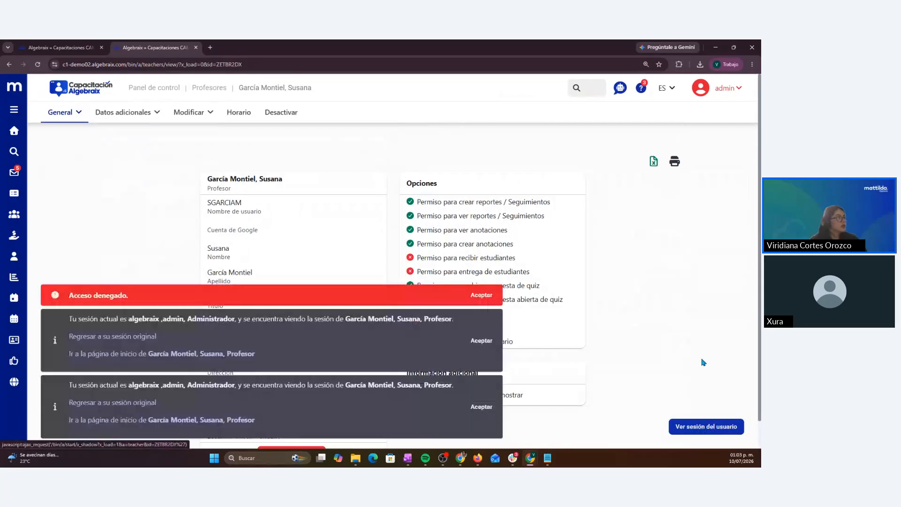
left_click(194, 356)
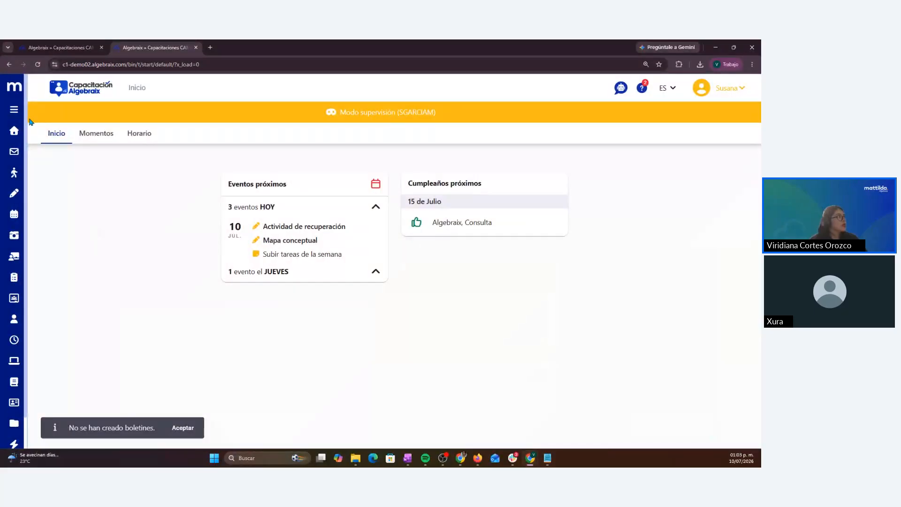
mouse_move(18, 116)
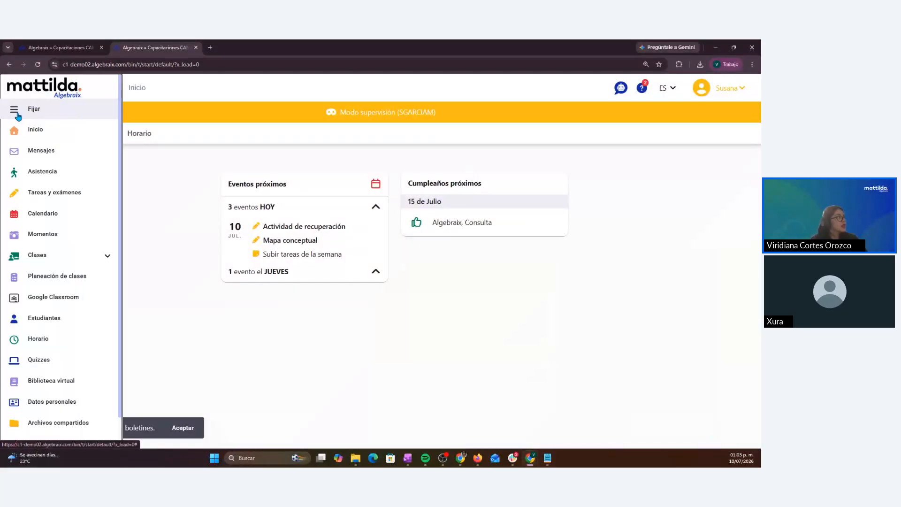
left_click(44, 282)
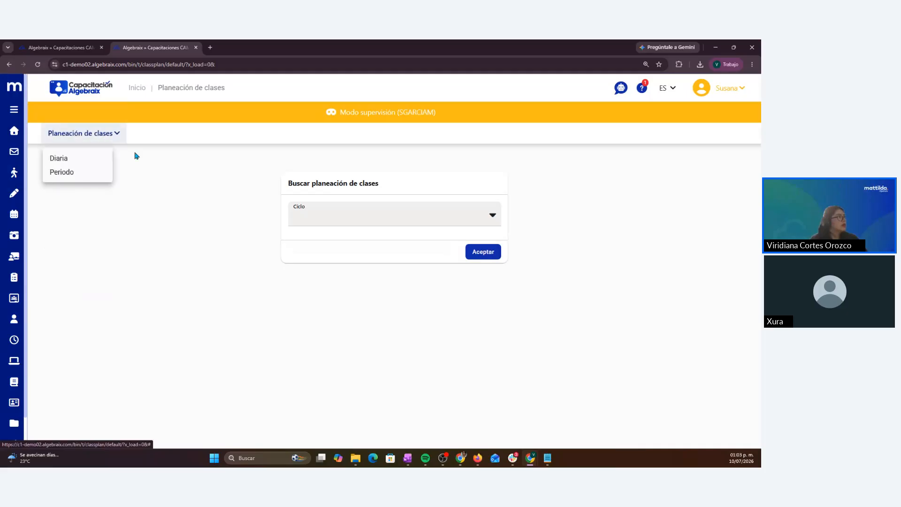
mouse_move(730, 89)
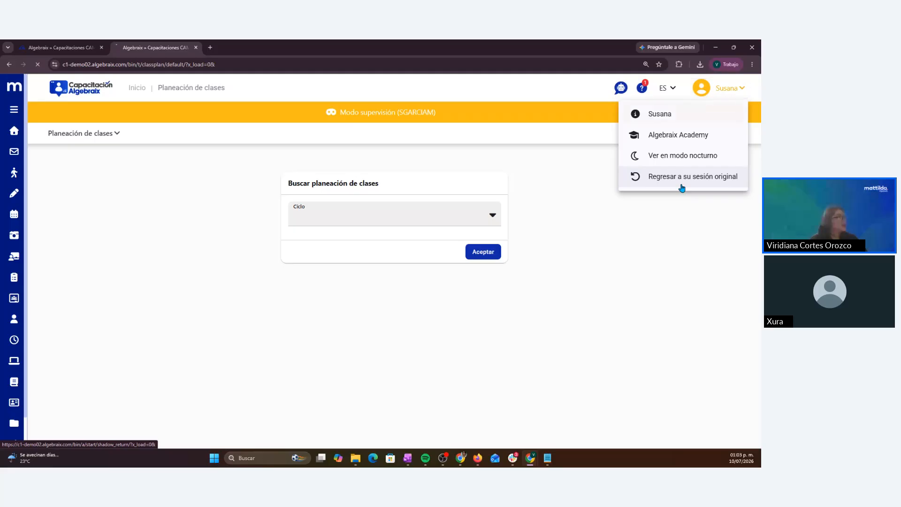
left_click(682, 187)
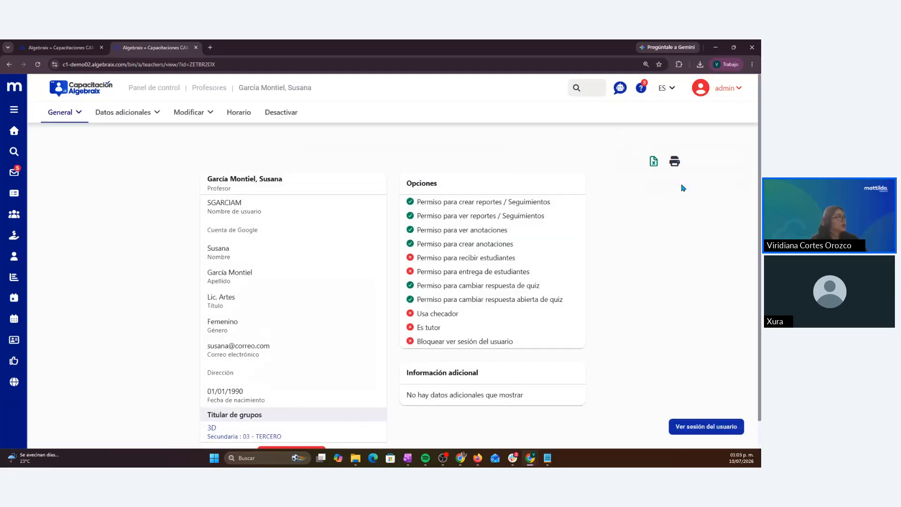
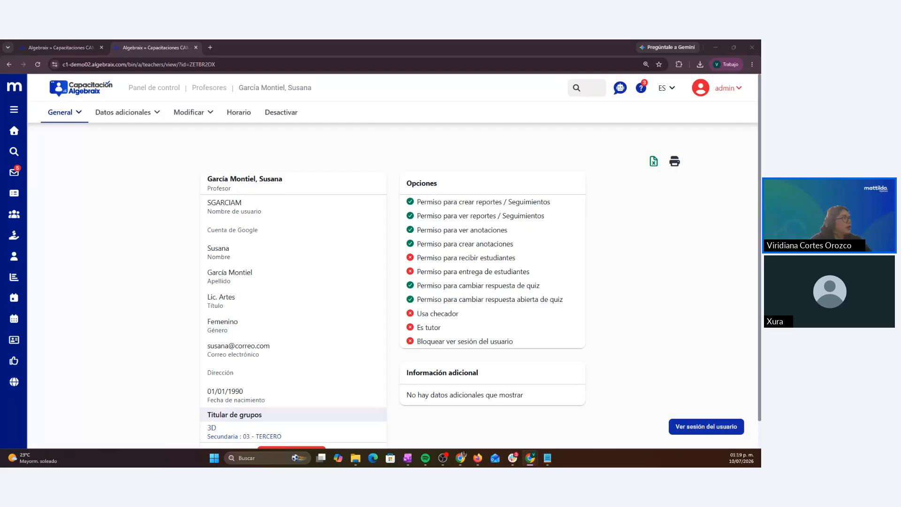
- Bring the YouTube window with the Planeación de clases video on screen and play it full screen with captions off
left_click_drag(760, 141, 347, 134)
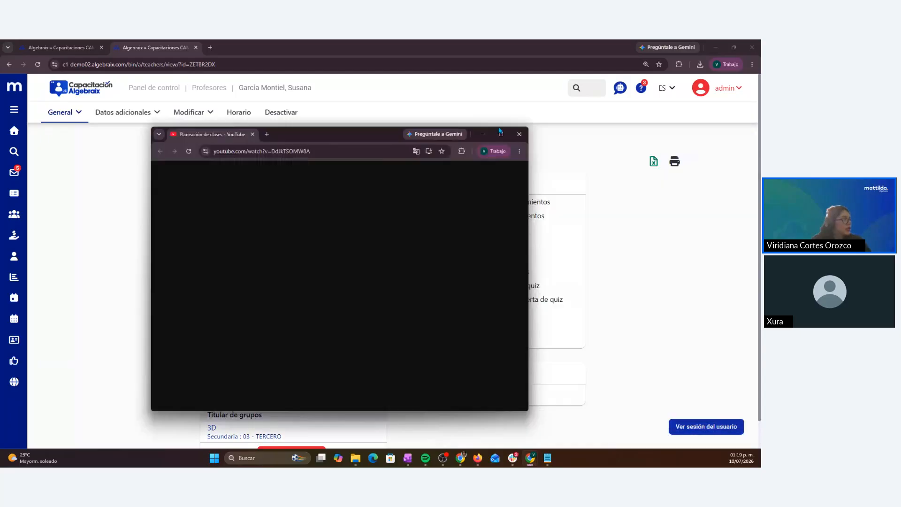
left_click(501, 134)
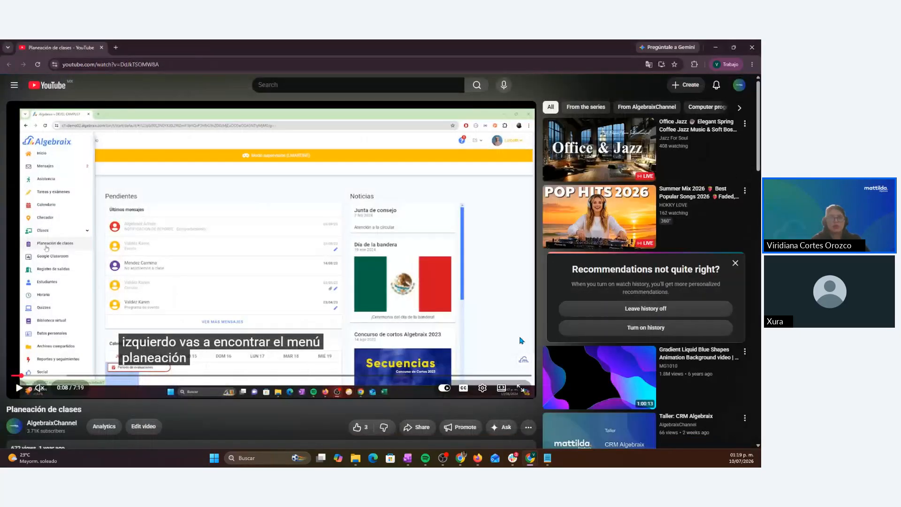
double_click(521, 340)
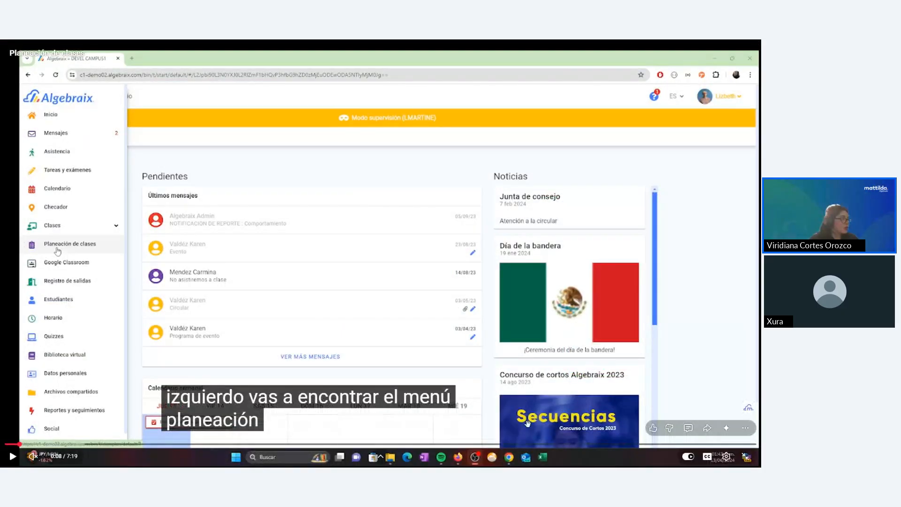
left_click(707, 456)
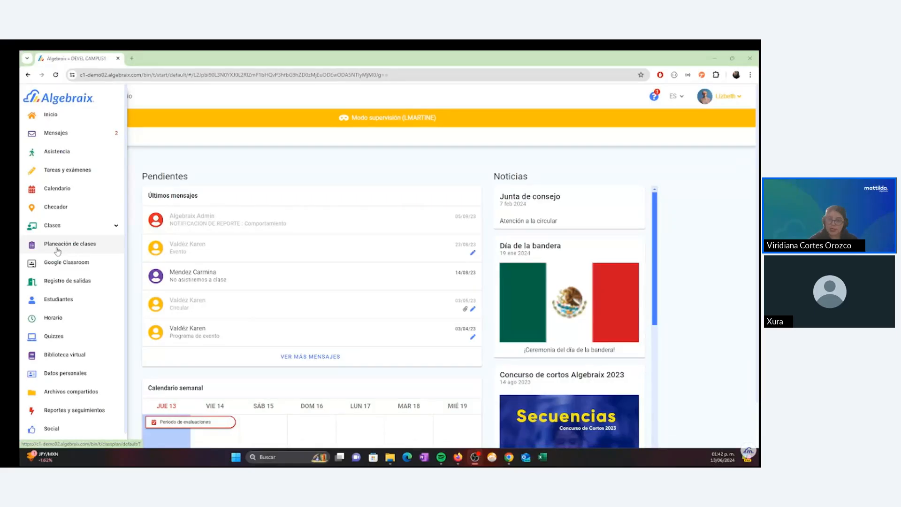
left_click(44, 240)
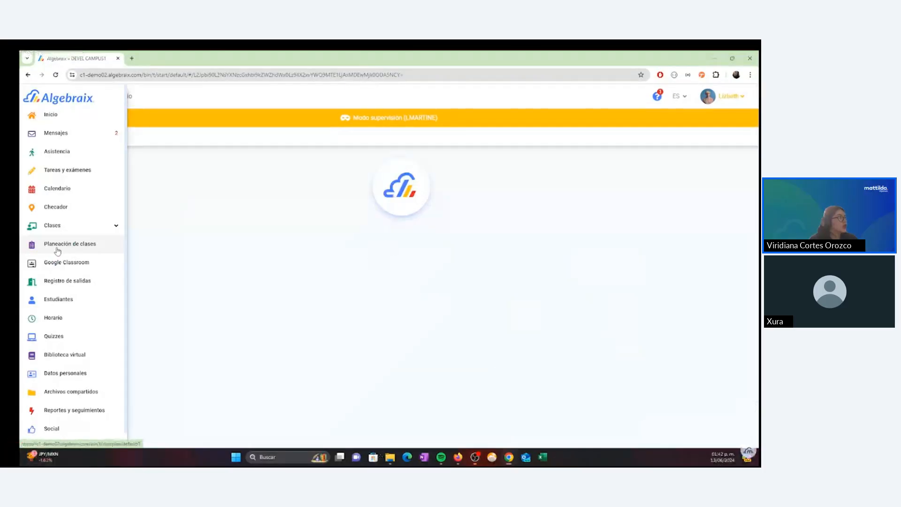
- Resume the Planeación de clases video and pause it at the Diaria and Periodo options for adding a grouping
mouse_move(284, 241)
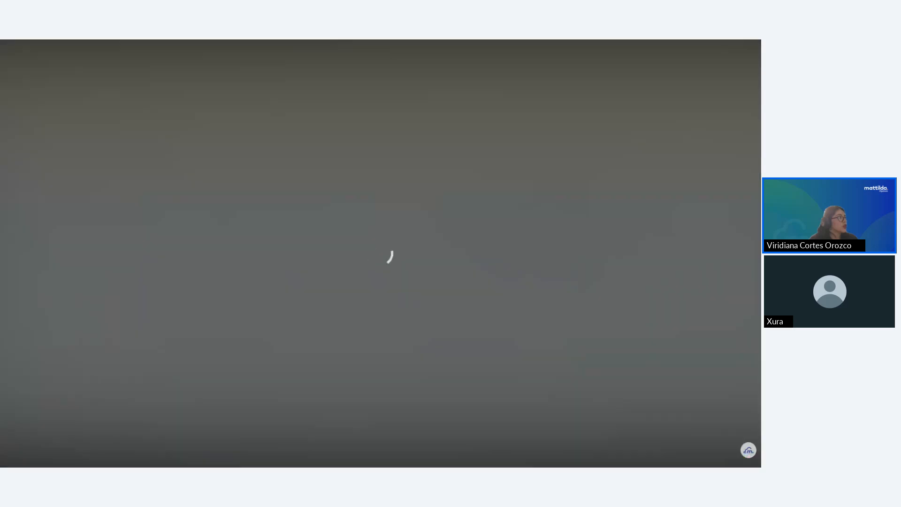
mouse_move(508, 318)
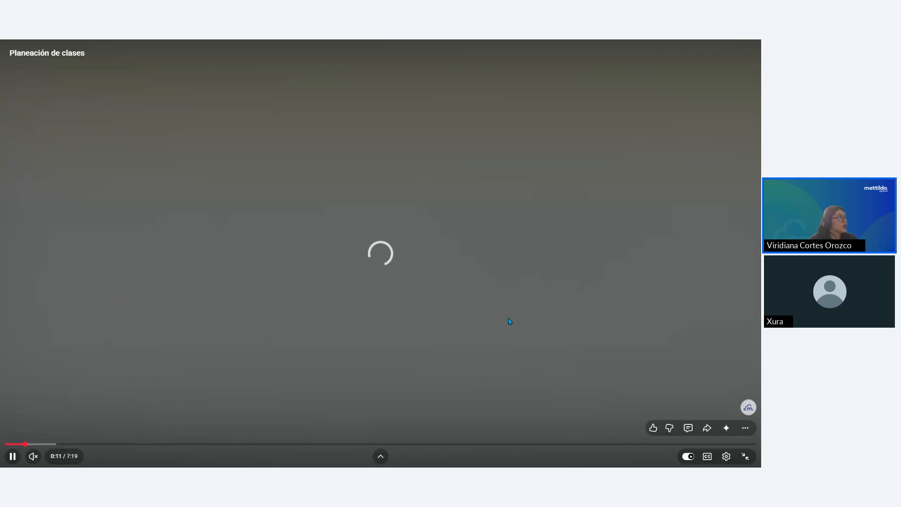
mouse_move(370, 233)
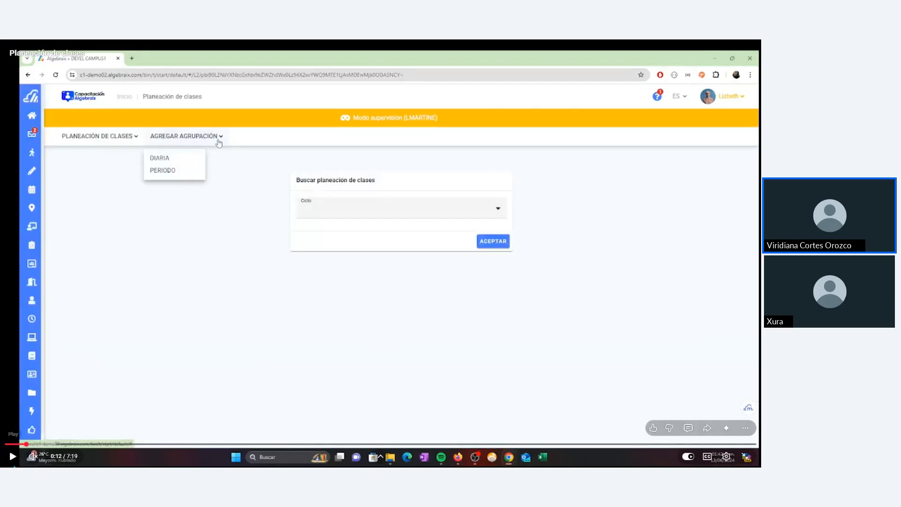
left_click(13, 457)
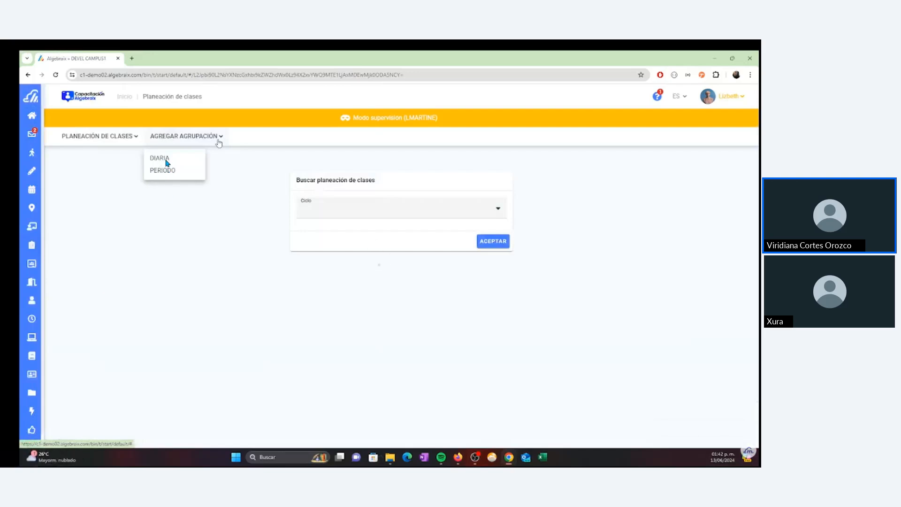
mouse_move(203, 254)
mouse_move(86, 412)
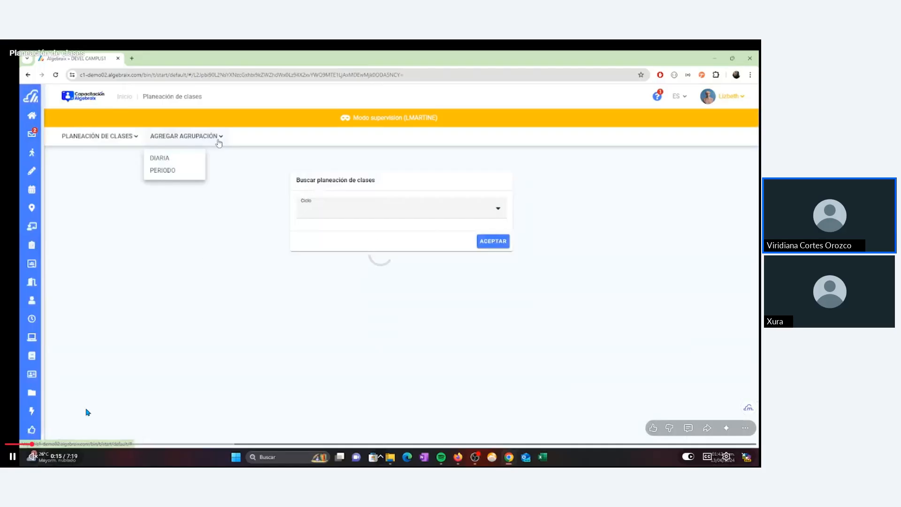
left_click(23, 443)
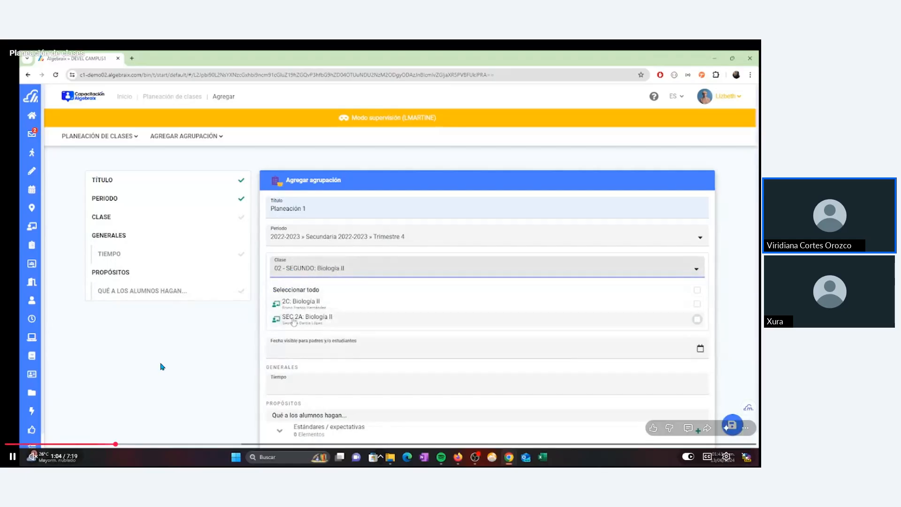
- Pause and resume the video to examine the class selection and the parent and student visibility date in the grouping form
left_click(131, 390)
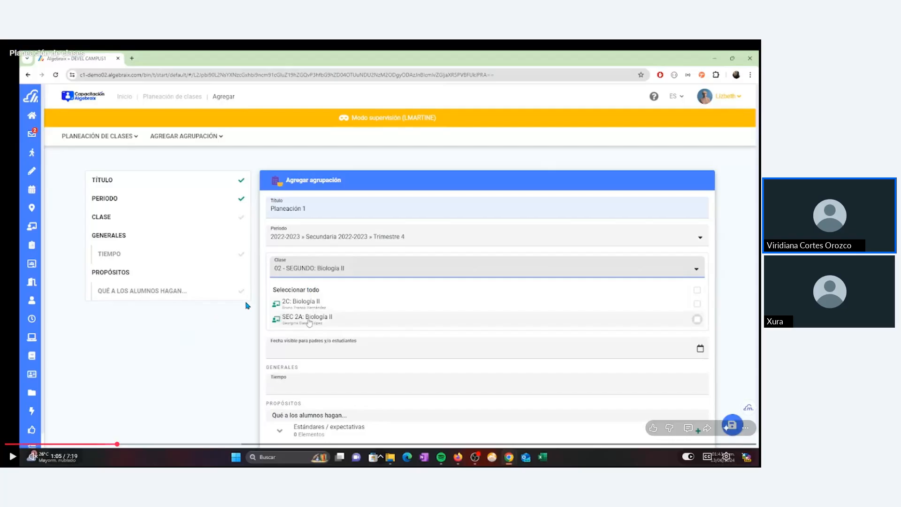
left_click(223, 338)
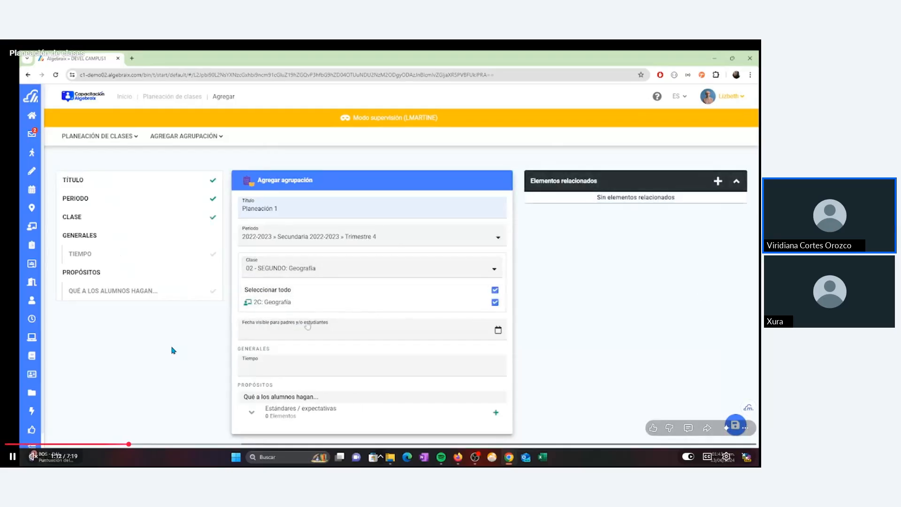
left_click(306, 325)
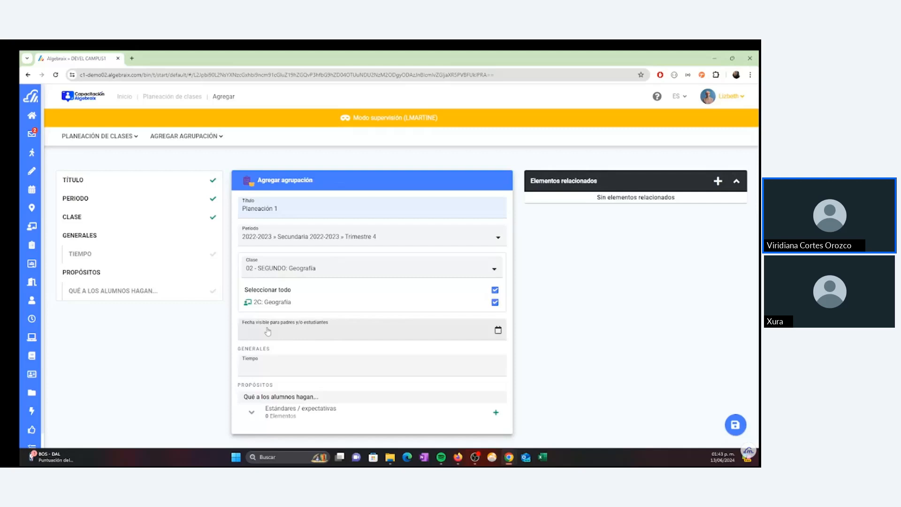
mouse_move(199, 336)
left_click(146, 358)
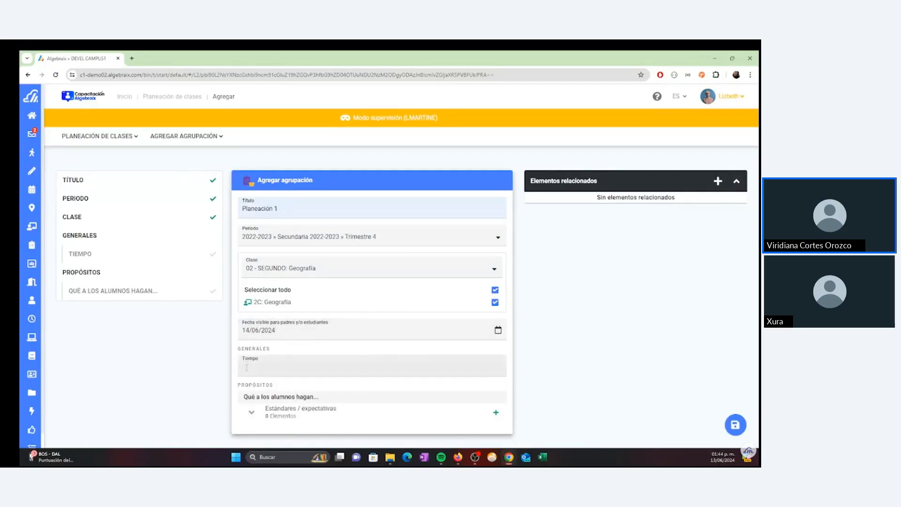
- Set Tiempo to 10 in the Generales section of the Planeación 1 grouping
left_click(247, 367)
double_click(278, 352)
left_click(274, 364)
left_click(275, 364)
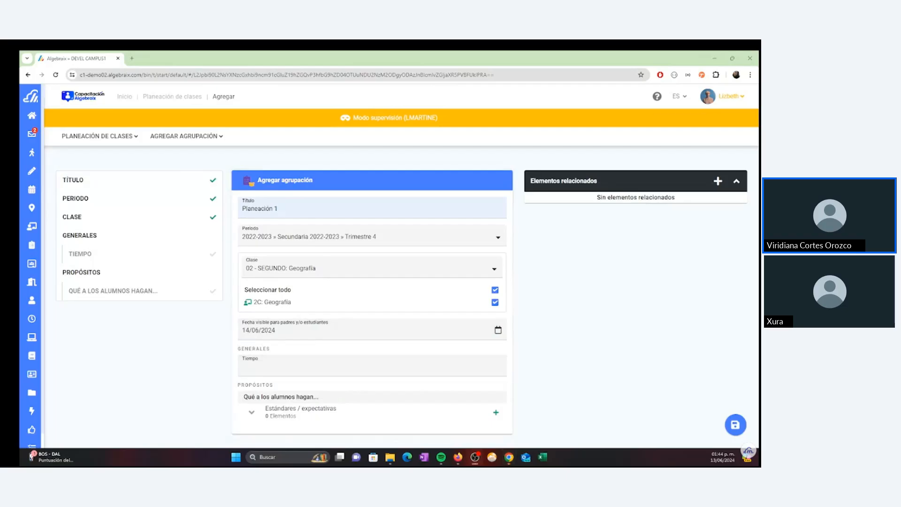
left_click(353, 369)
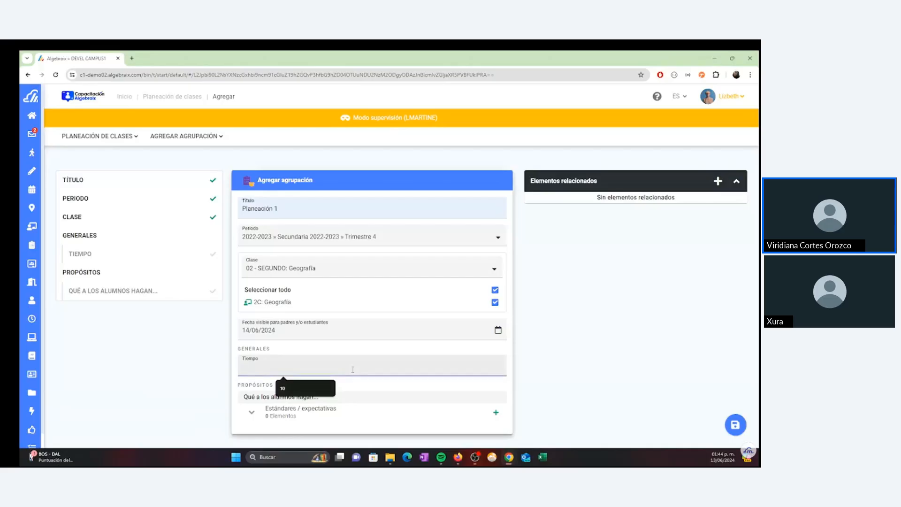
left_click(296, 388)
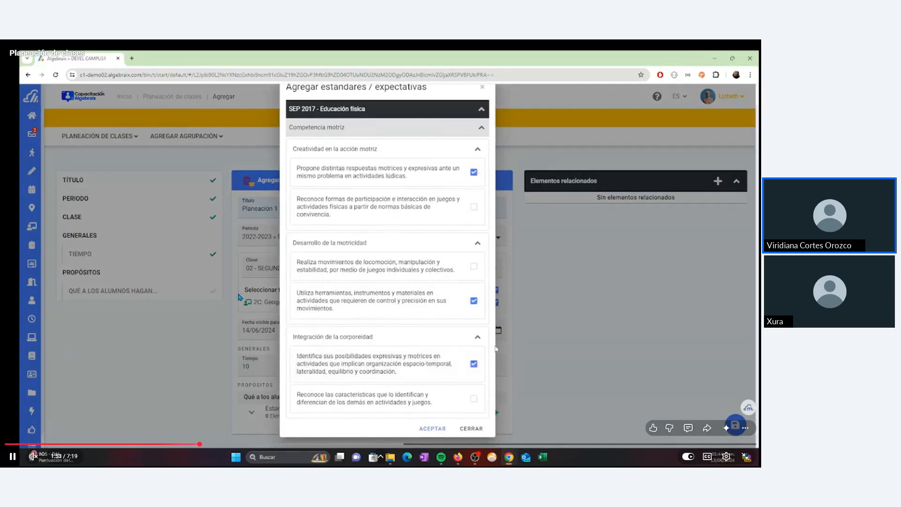
- Pause and resume the video to examine the Estándares / expectativas selection and the Elementos relacionados section
left_click(238, 296)
key("space")
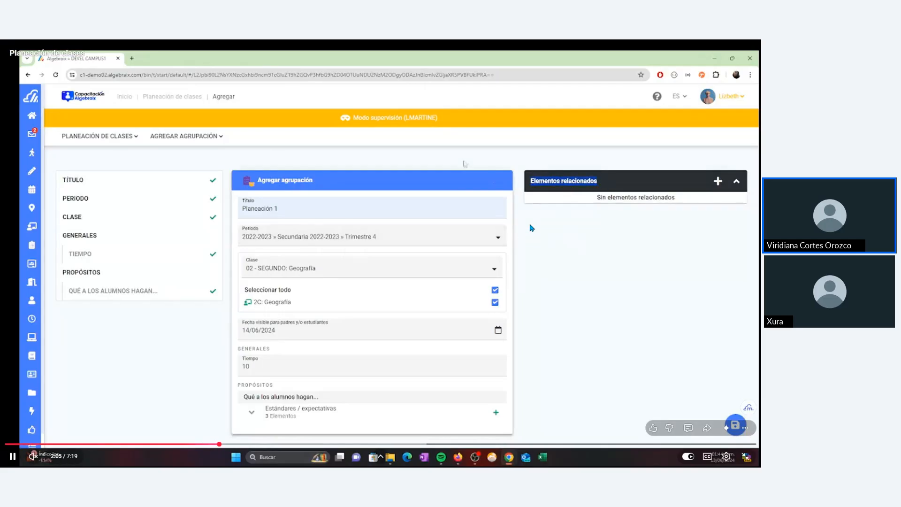
left_click(537, 267)
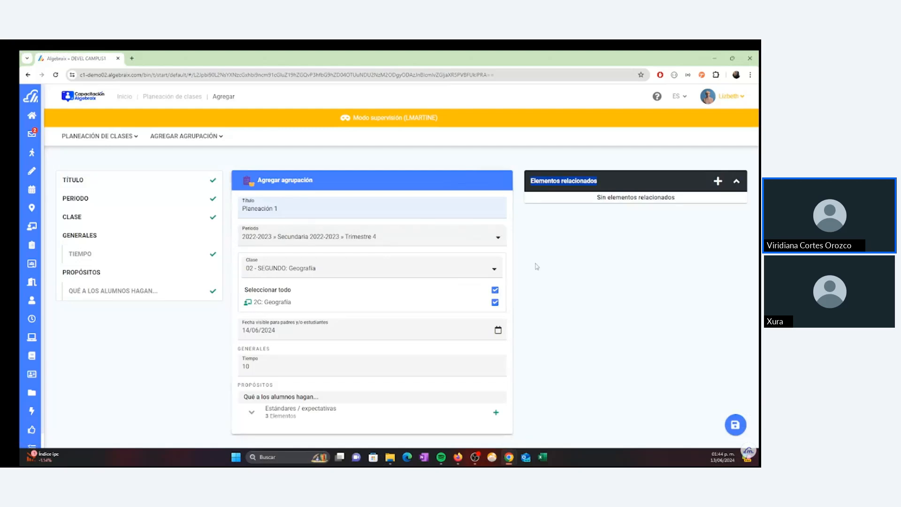
mouse_move(471, 213)
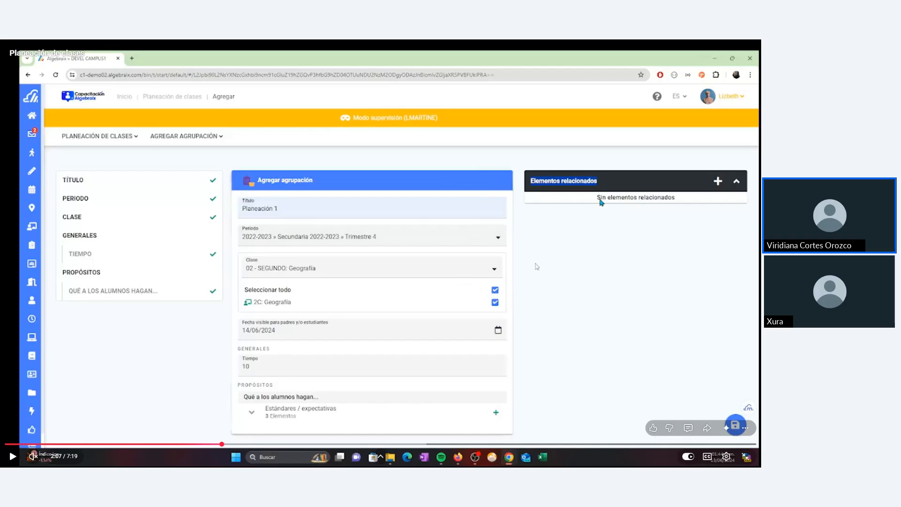
left_click(546, 217)
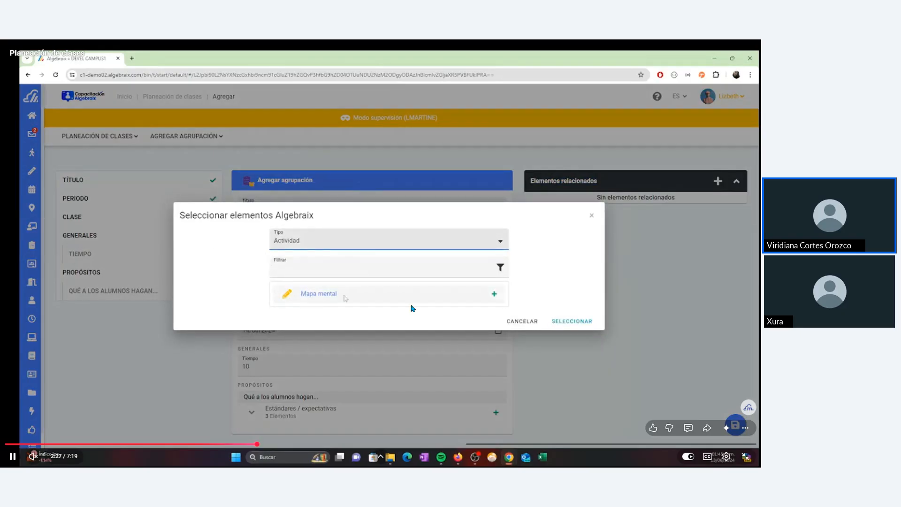
- Pause the video at the Actividad element selection with Mapa mental, and resume playback
left_click(367, 337)
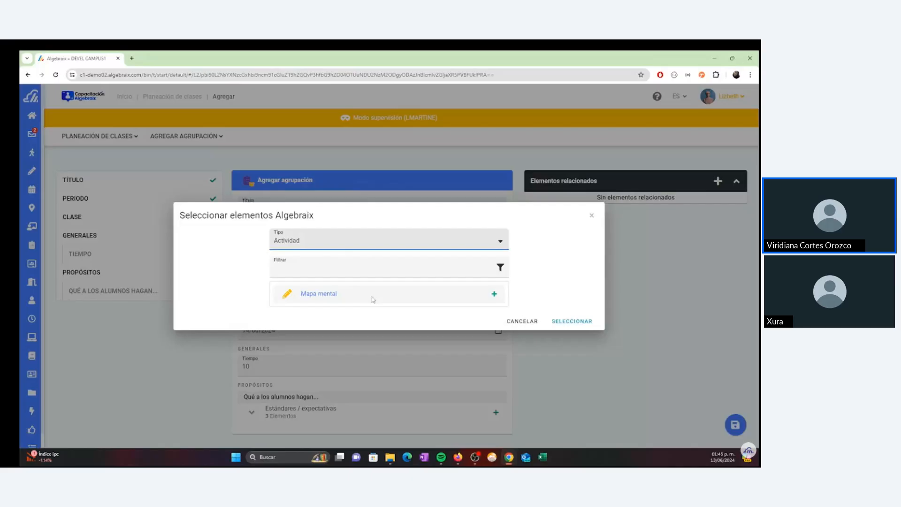
left_click(372, 347)
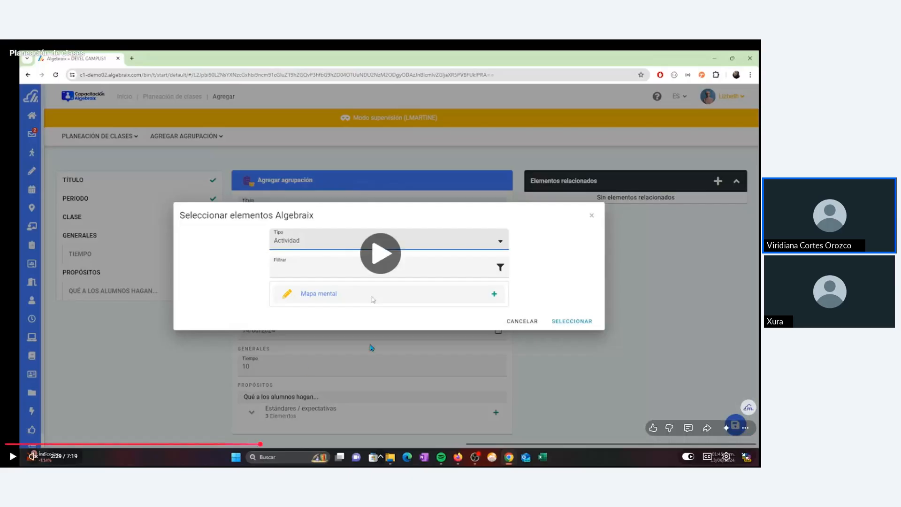
left_click(371, 347)
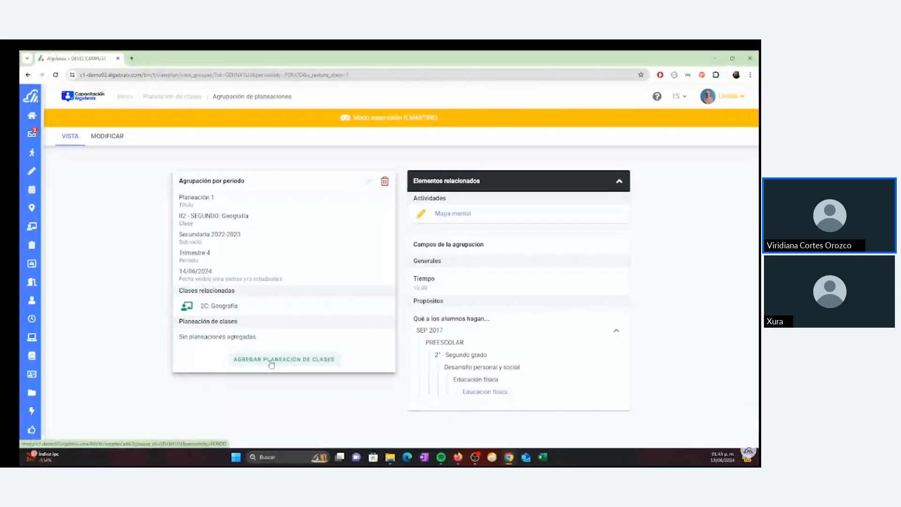
- Start adding a class planning to the Planeación 1 grouping and review its Propósitos and Modalidades fields
left_click(271, 360)
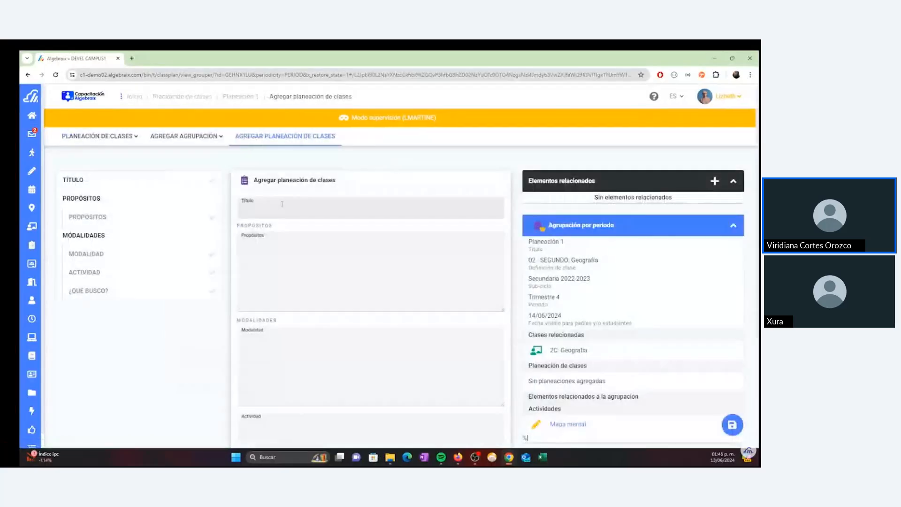
scroll(327, 296, "down", 3)
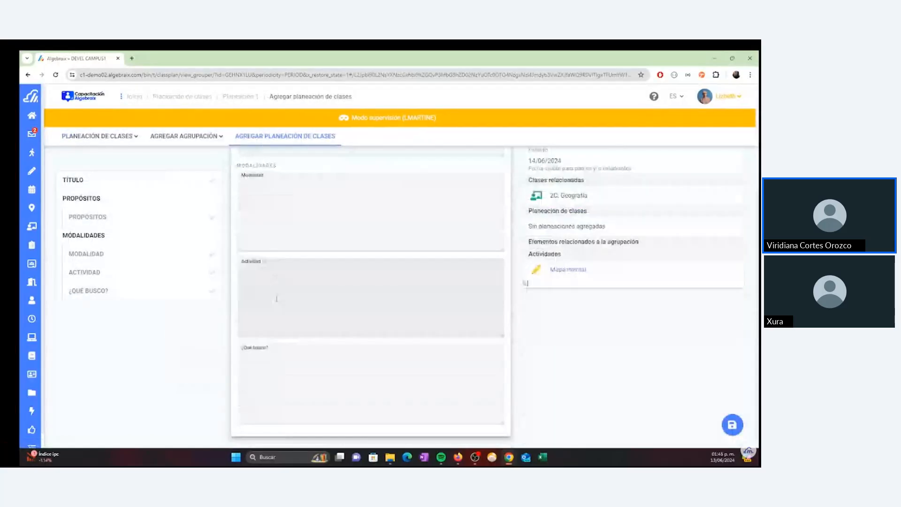
scroll(284, 256, "up", 3)
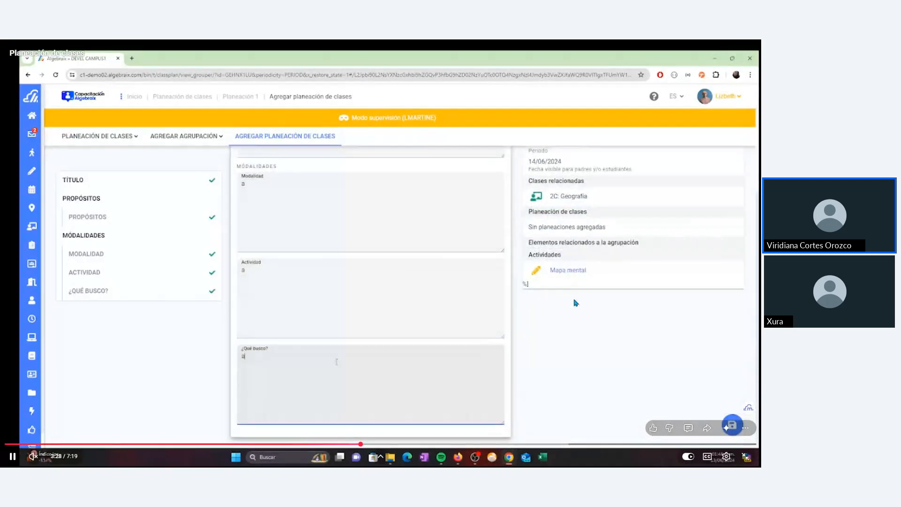
- Pause the video, check the Planeacion1erGradoEspañolEnero19-20MEEP document in Google Docs against the capture form, and return to the video
left_click(408, 312)
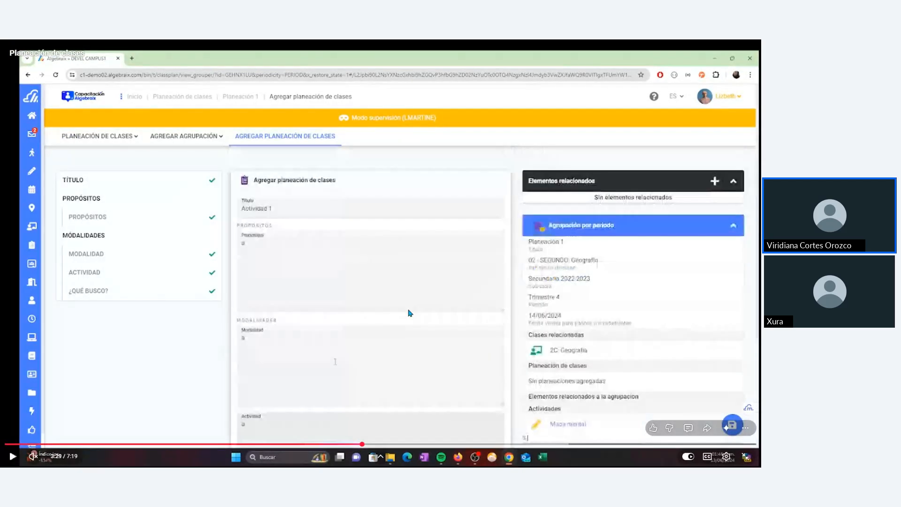
key("alt+Tab")
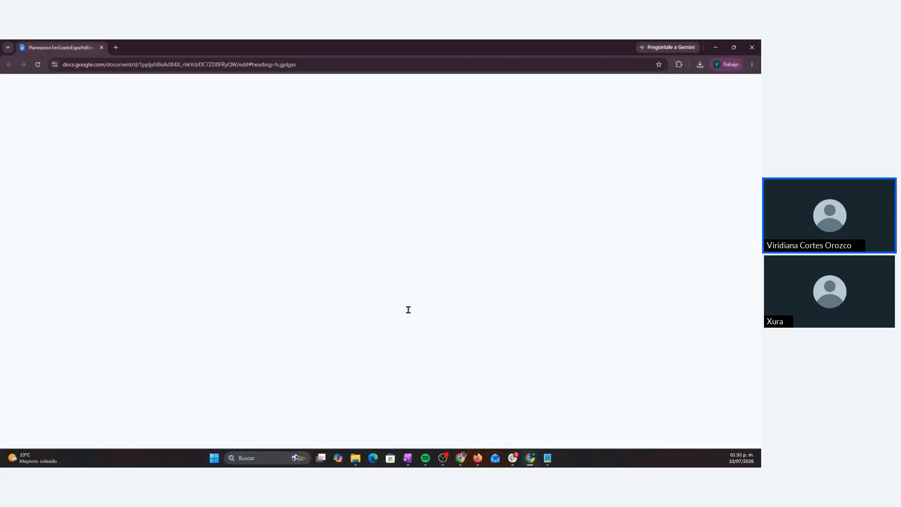
scroll(332, 198, "up", 3)
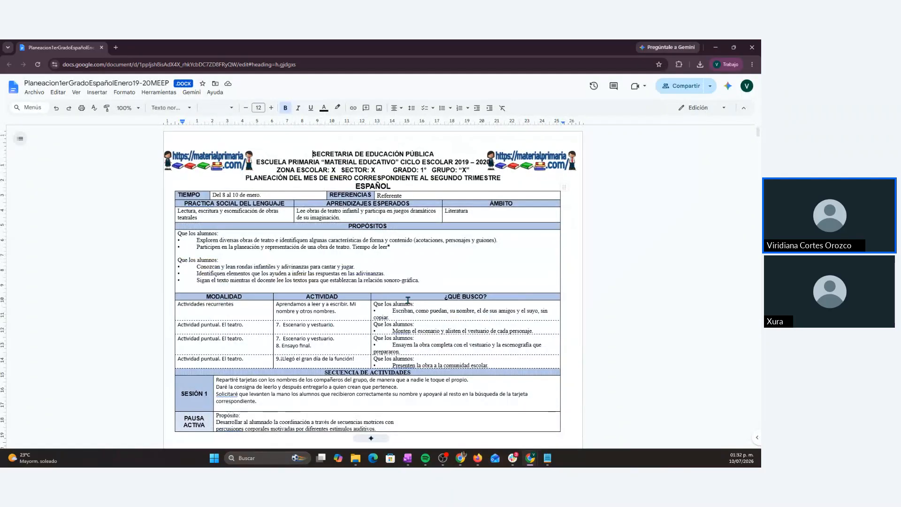
key("alt+Tab")
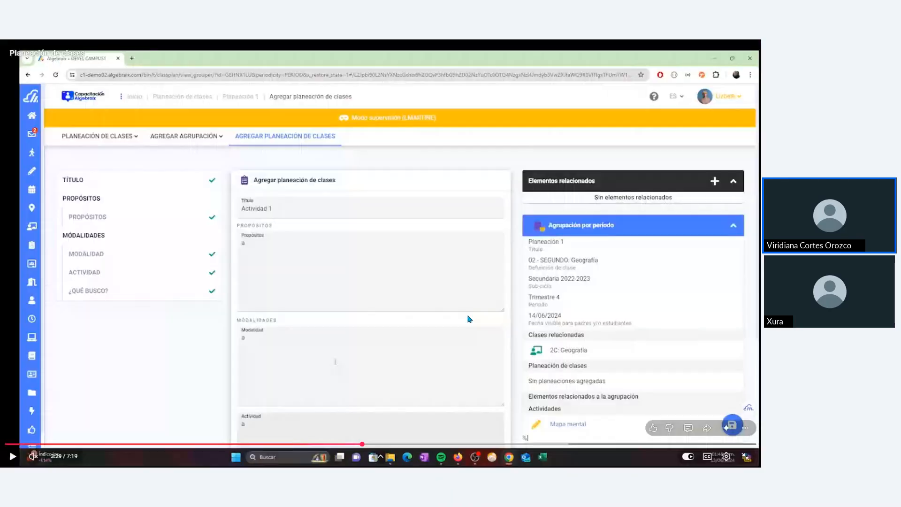
- Resume the video, examine the Periodo list of class planning groupings, and pause playback there
left_click(372, 302)
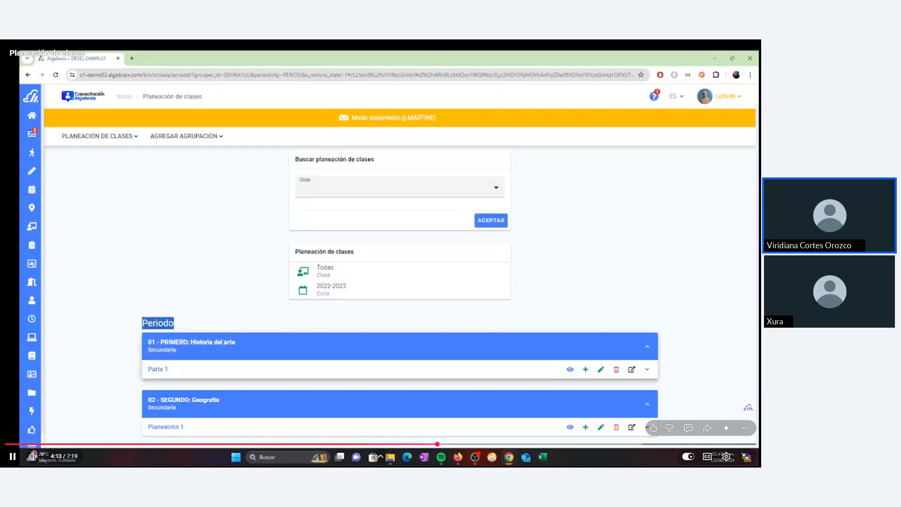
scroll(391, 367, "down", 1)
scroll(397, 415, "up", 1)
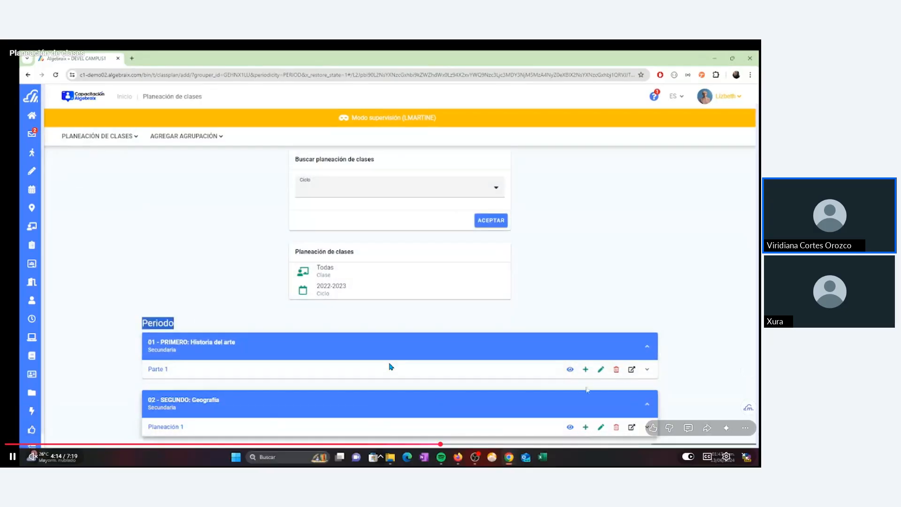
left_click(358, 347)
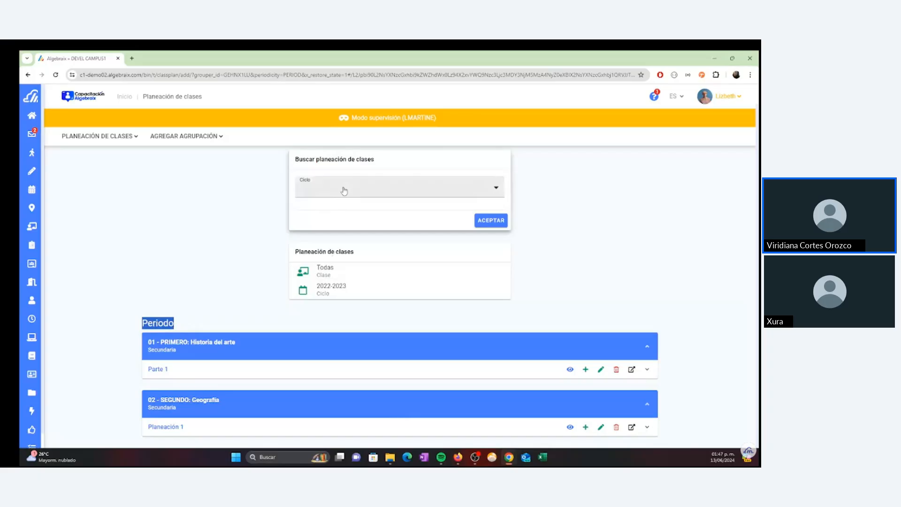
- Bring the administrator's Algebraix window into view at full size and open Consulta de capturas for Planeación de clases
left_click_drag(760, 207, 535, 153)
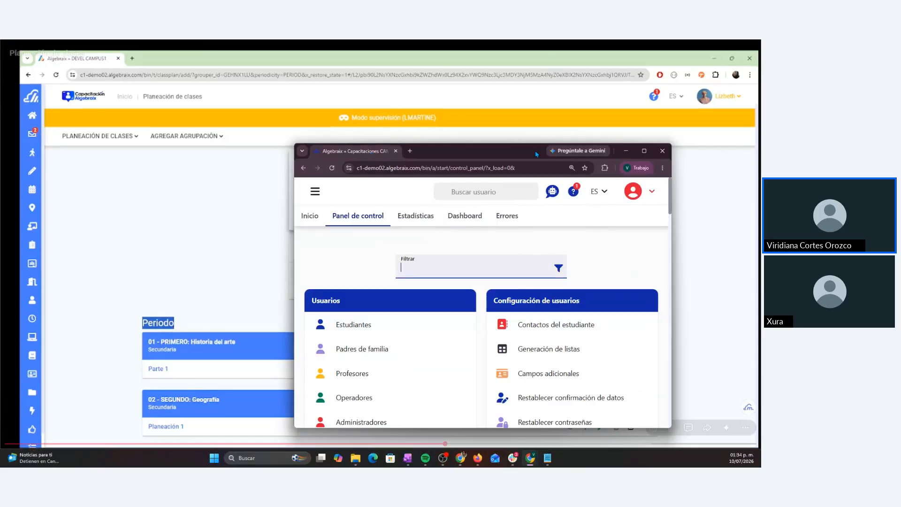
left_click(645, 151)
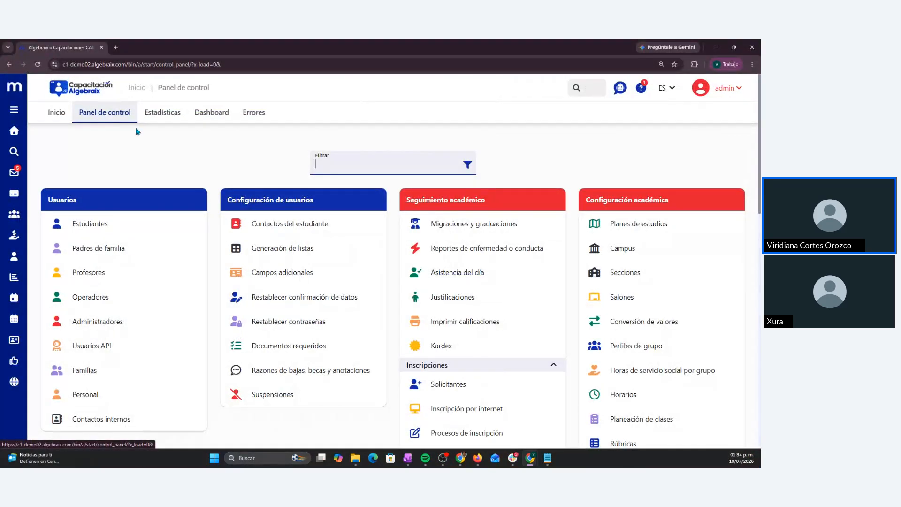
scroll(138, 131, "down", 4)
left_click(625, 332)
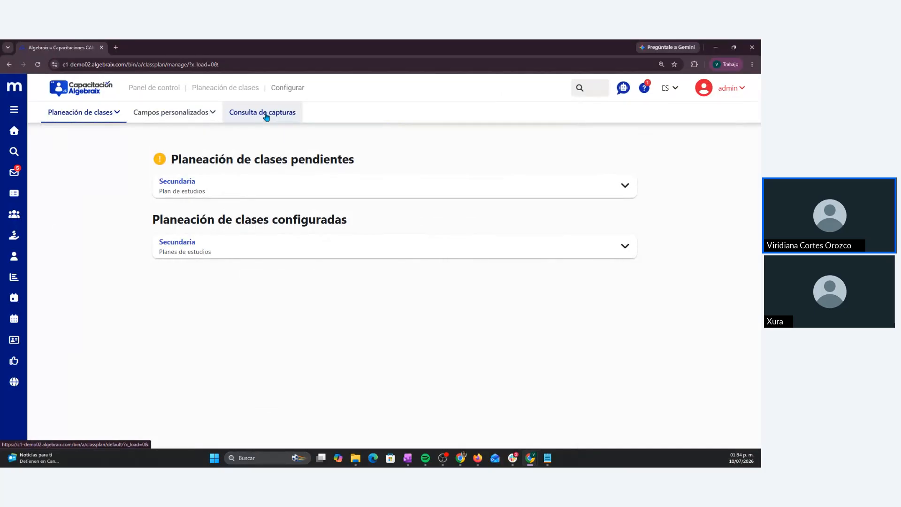
left_click(266, 113)
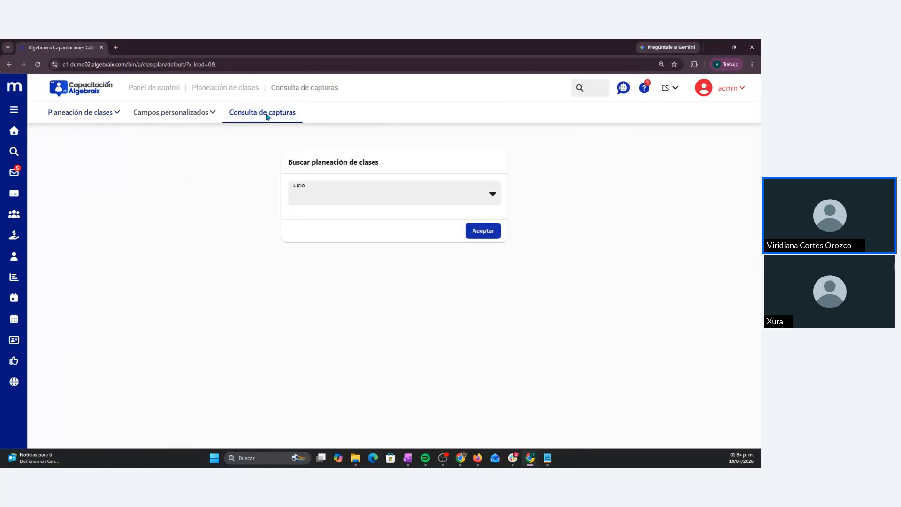
- Set the planning search to Ciclo 2024-2025 with no Sub-ciclo and Profesor set to Todos, reviewing the available options
left_click(355, 197)
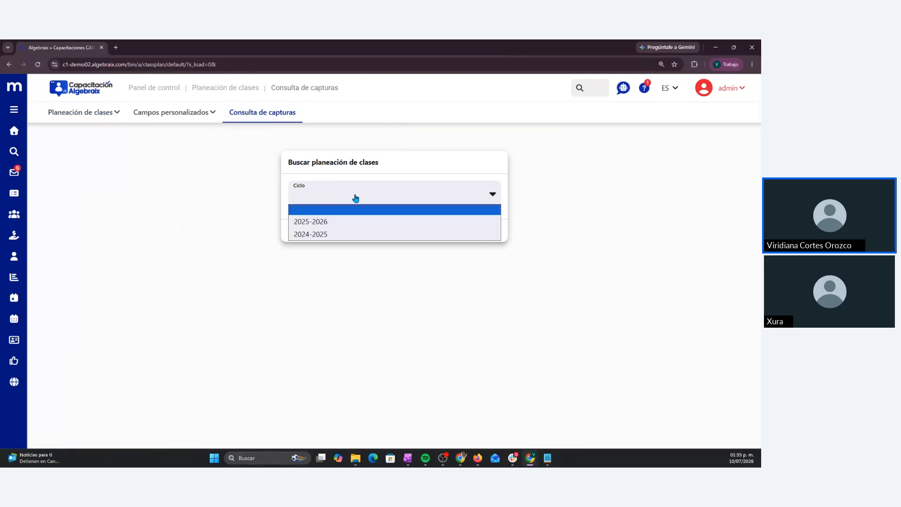
left_click(342, 234)
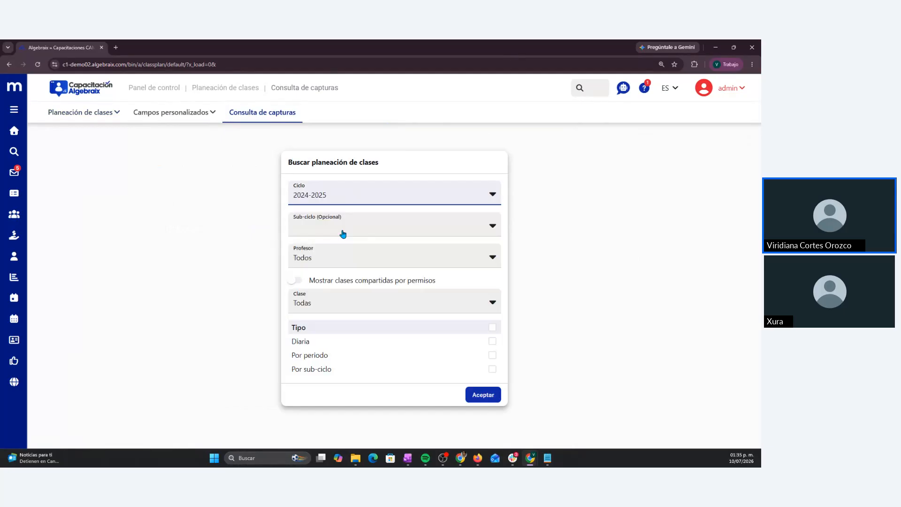
left_click(441, 225)
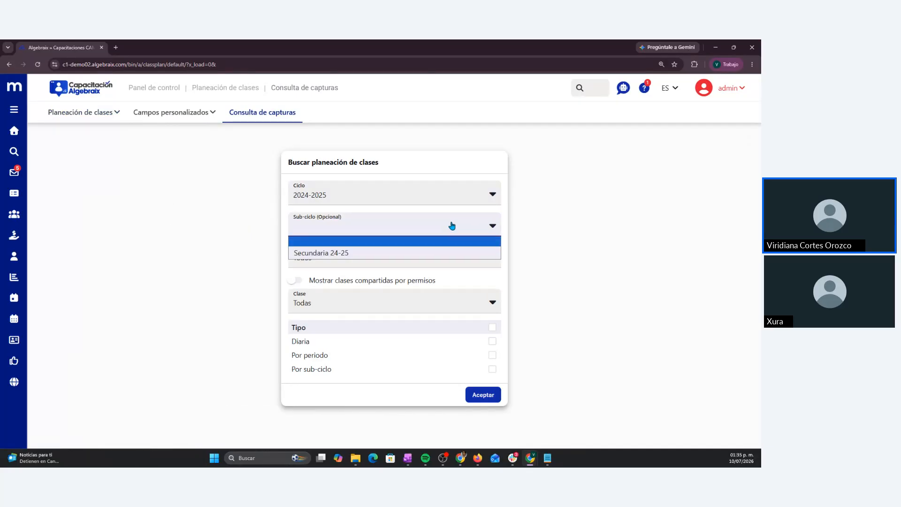
left_click(527, 227)
left_click(458, 266)
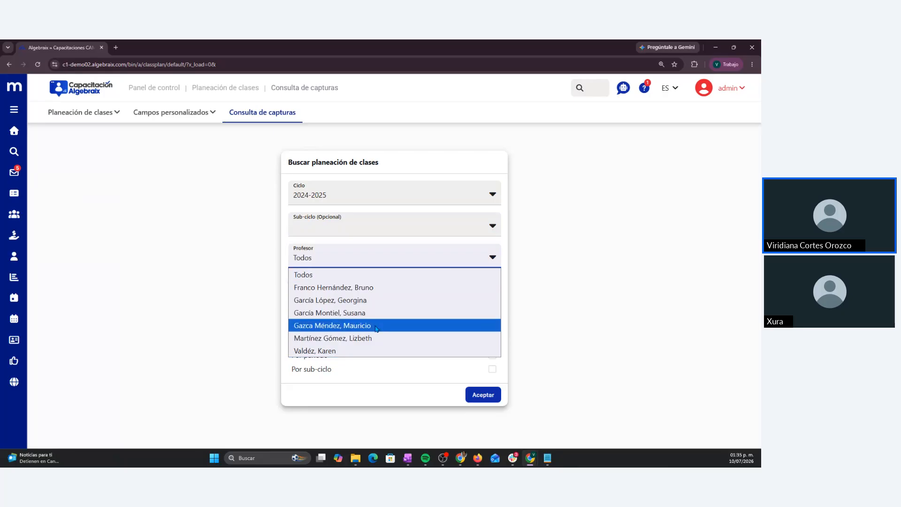
left_click(340, 277)
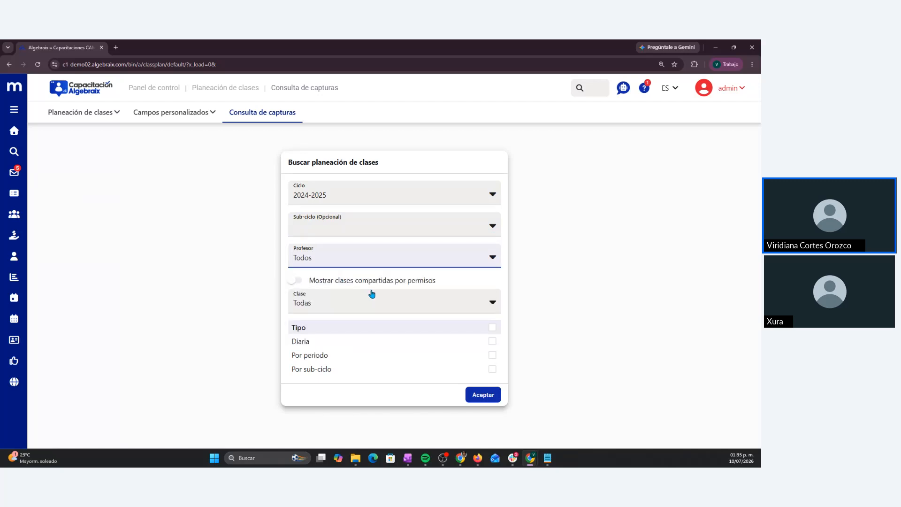
- Browse the Clase options, try the filter Secundaria » SEC 1A: Matemáticas, and restore it to Todas
left_click(422, 297)
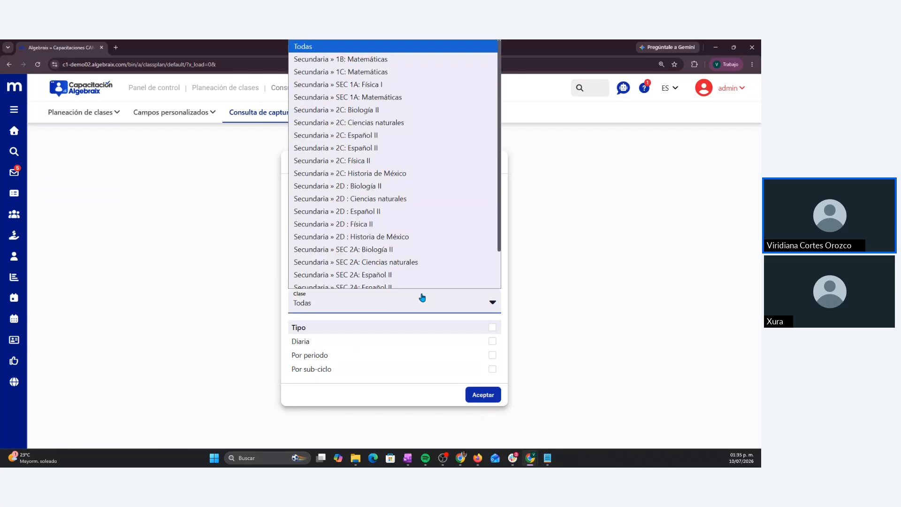
scroll(408, 149, "down", 2)
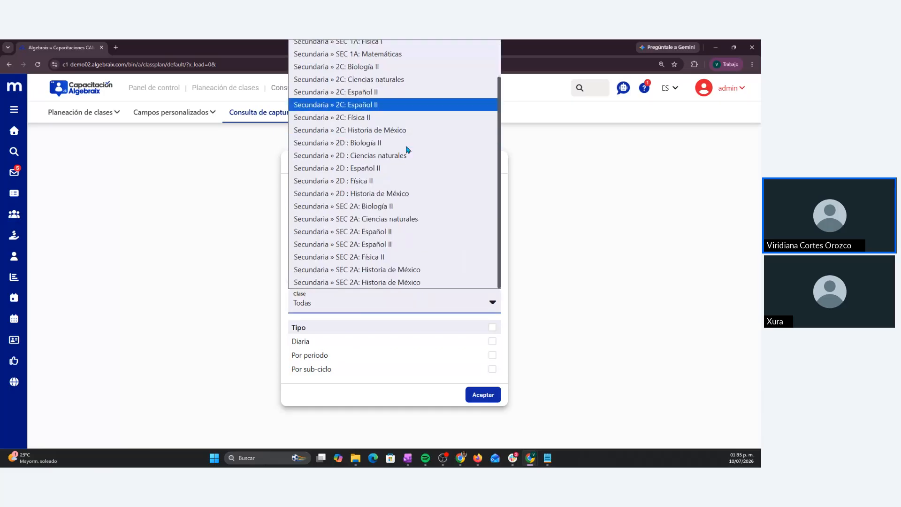
scroll(408, 149, "up", 2)
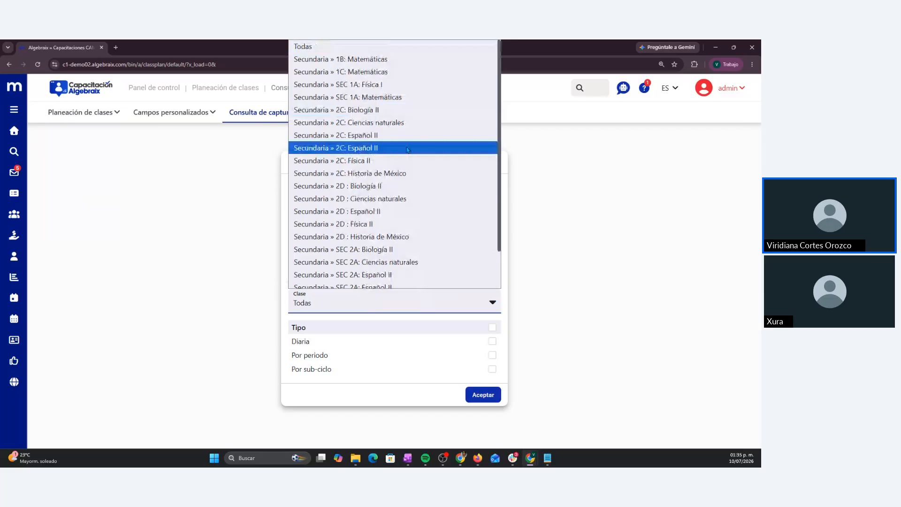
left_click(389, 97)
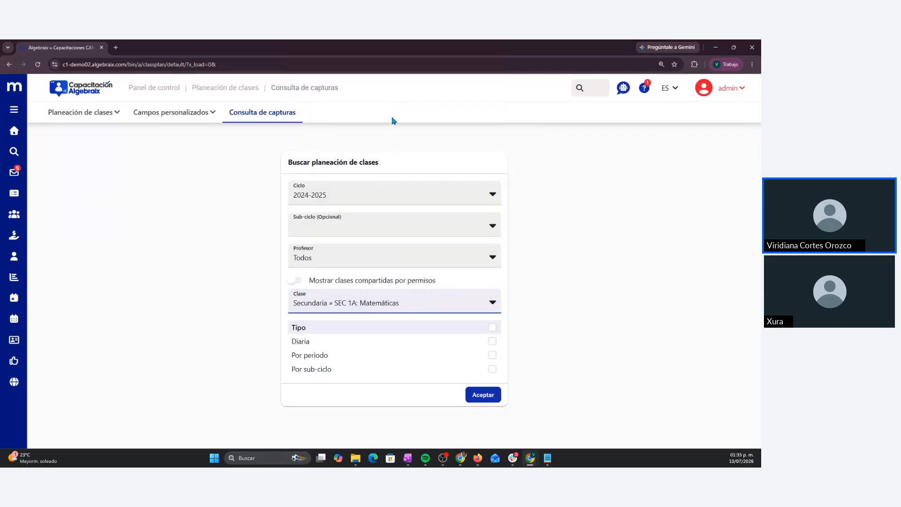
left_click(383, 303)
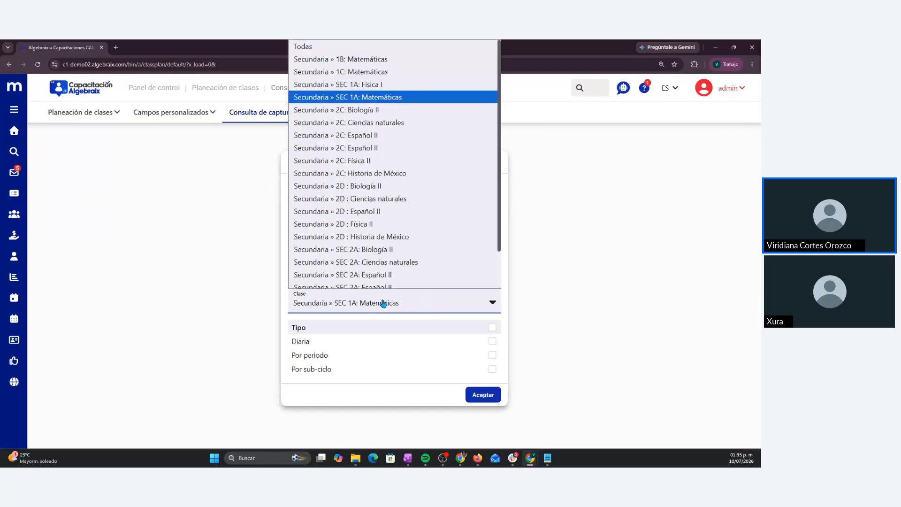
left_click(303, 52)
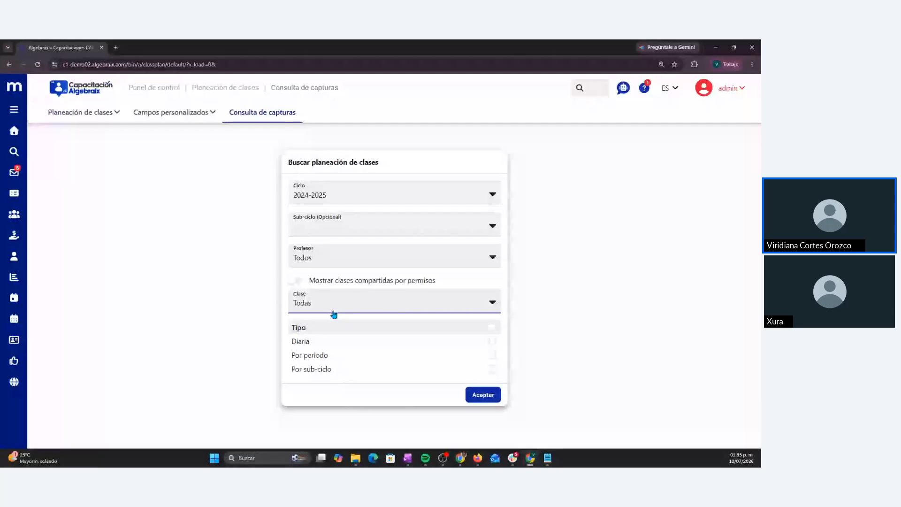
- Try the Diaria, Por periodo and Por sub-ciclo planning types one at a time, clearing each again
left_click(349, 342)
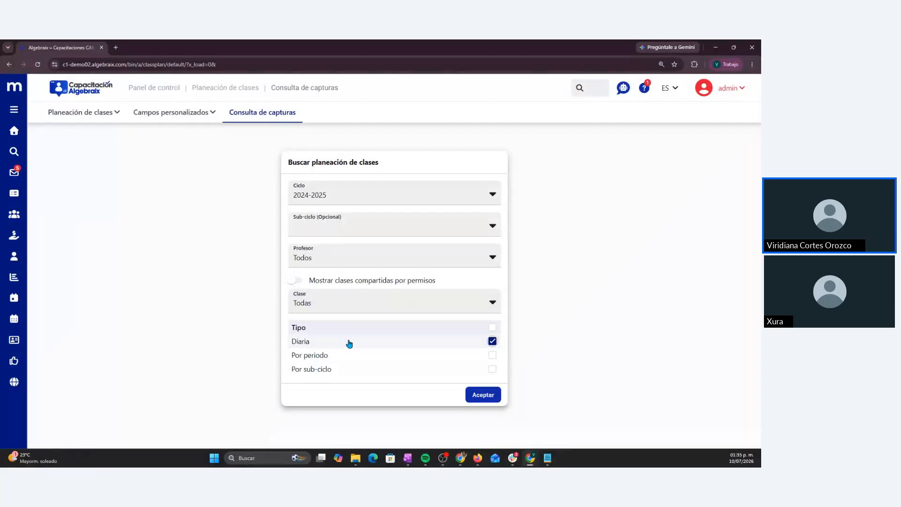
left_click(350, 343)
left_click(350, 358)
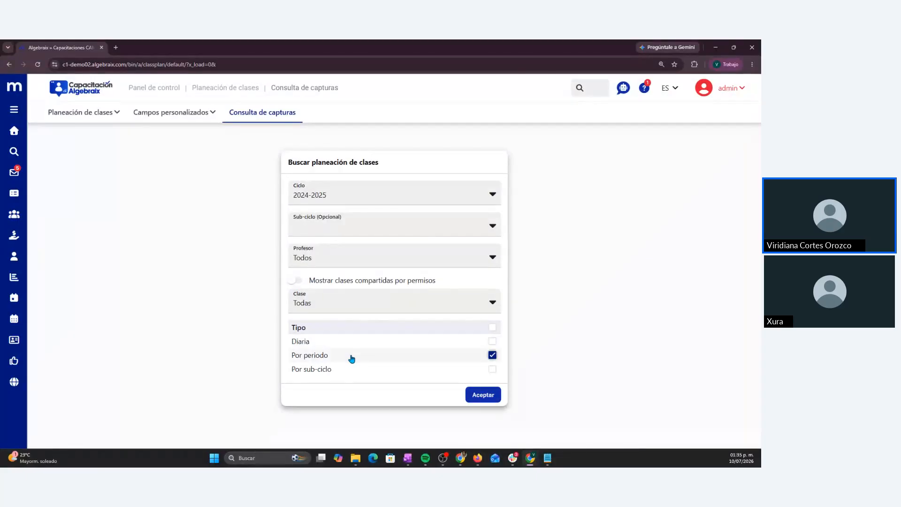
left_click(351, 358)
left_click(353, 371)
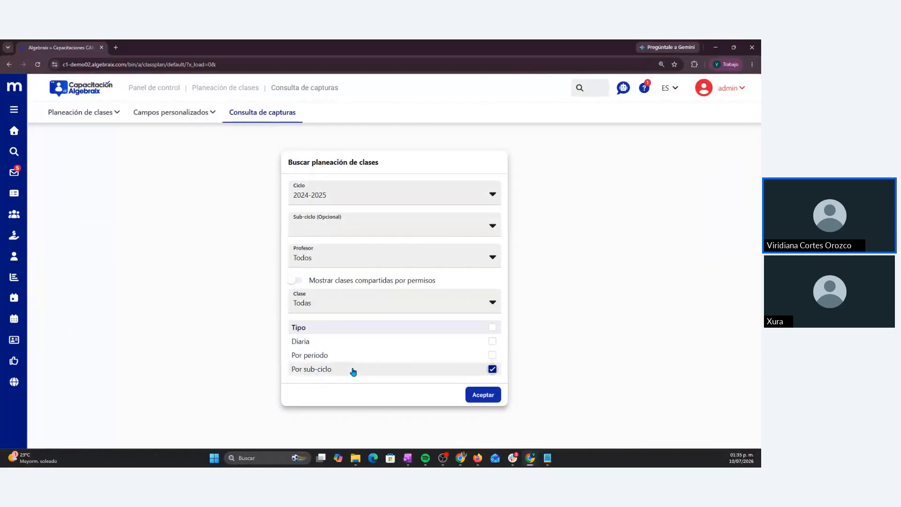
left_click(353, 372)
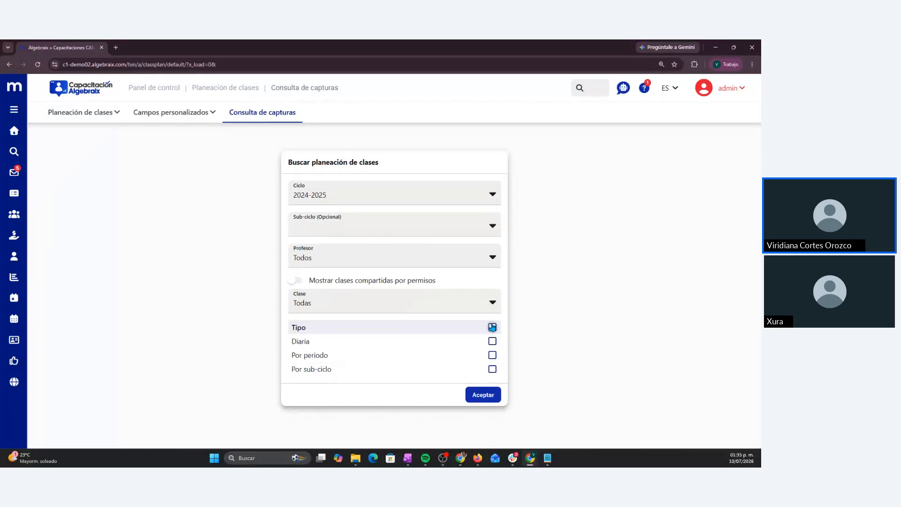
- Search for plannings of all types and review the Diaria captures for the class 02 - SEGUNDO: Biología
left_click(492, 327)
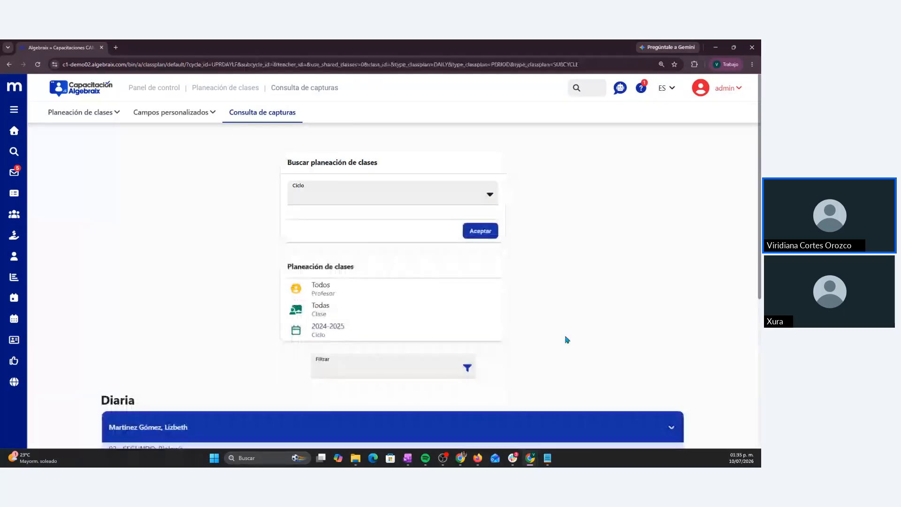
scroll(220, 316, "down", 3)
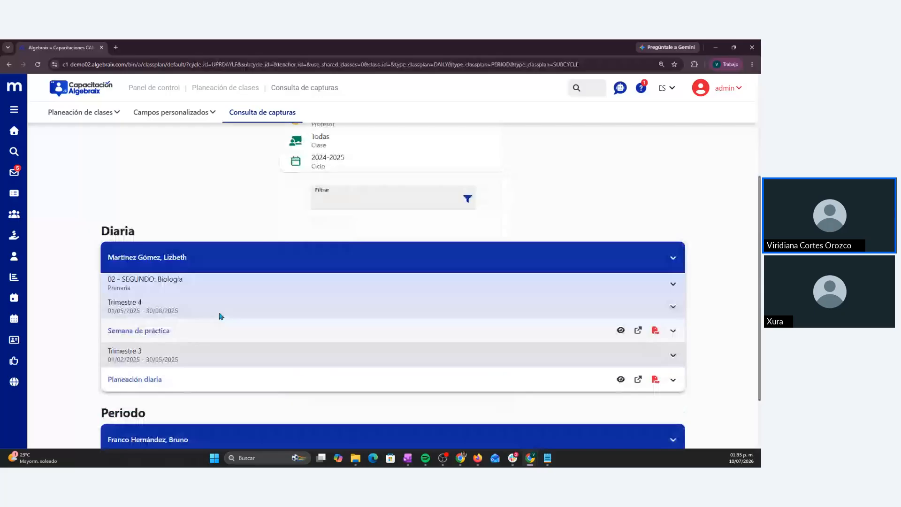
double_click(117, 230)
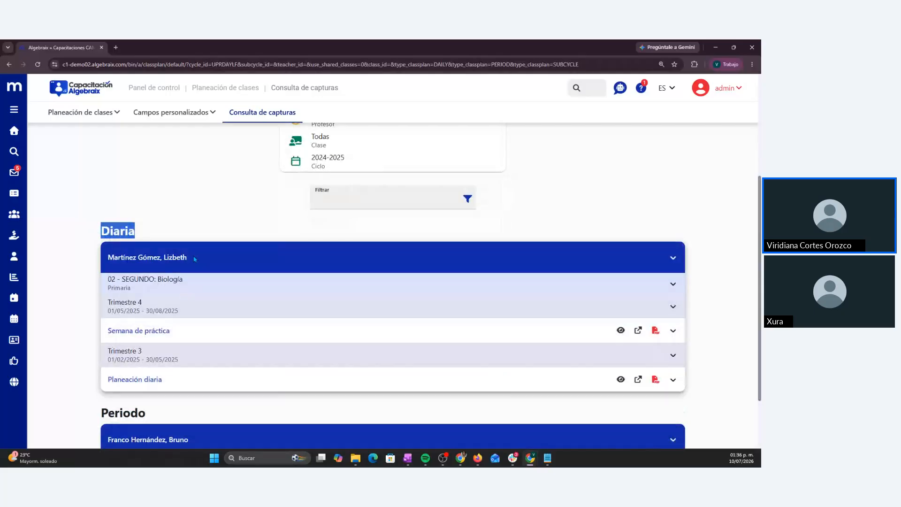
double_click(146, 287)
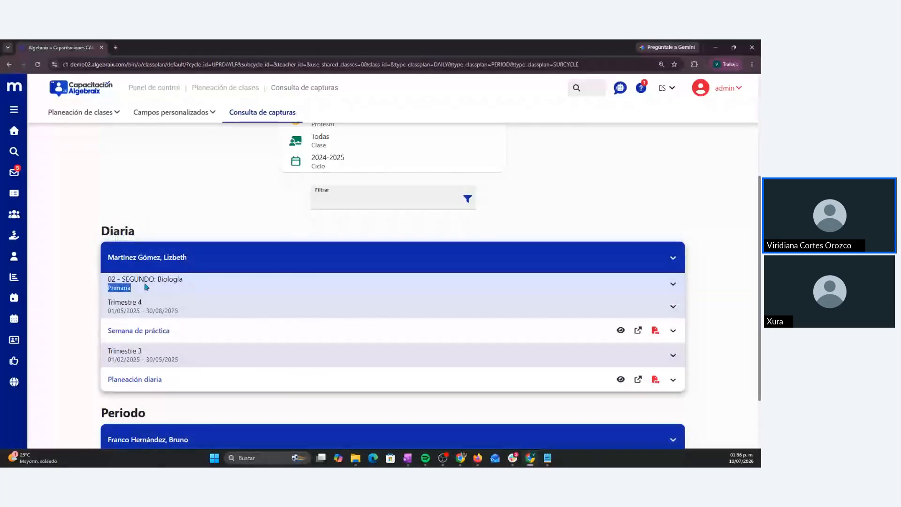
left_click(146, 287)
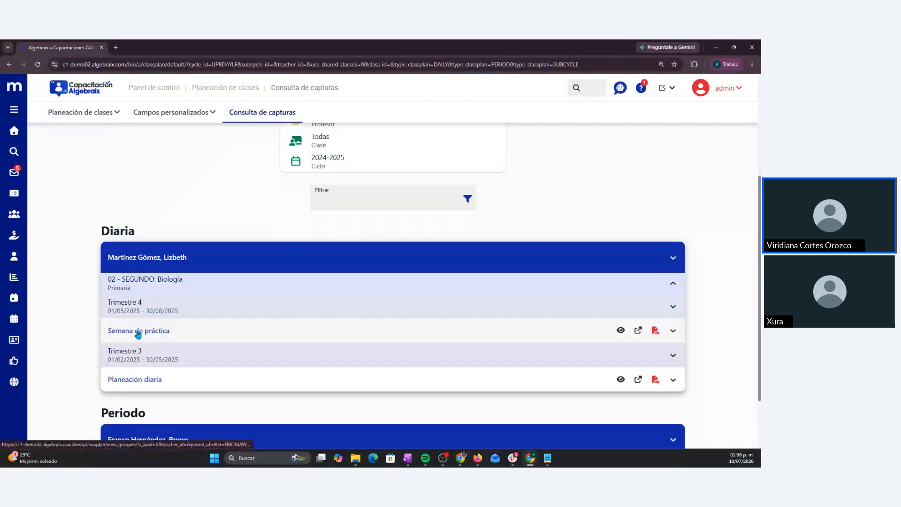
- Try to view the Semana de práctica grouping under Trimestre 4, and expand its list of plannings
left_click(620, 331)
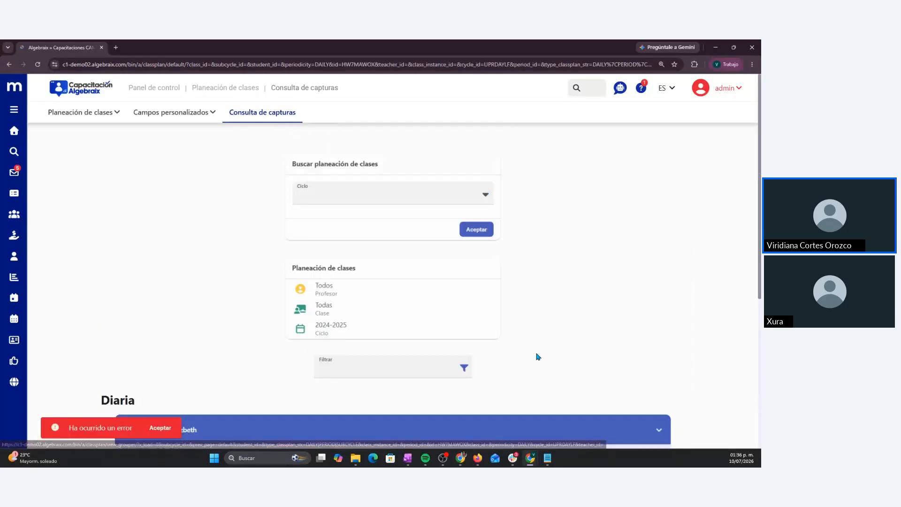
scroll(279, 428, "down", 2)
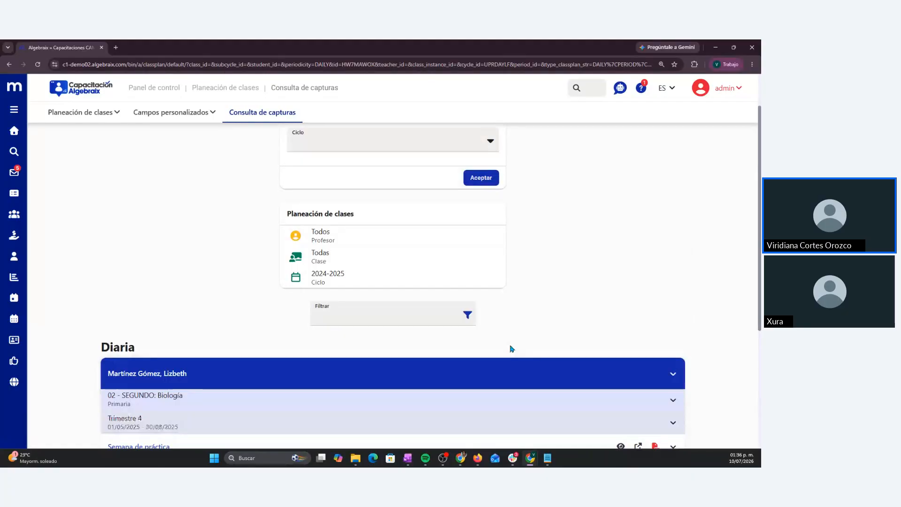
scroll(509, 346, "down", 3)
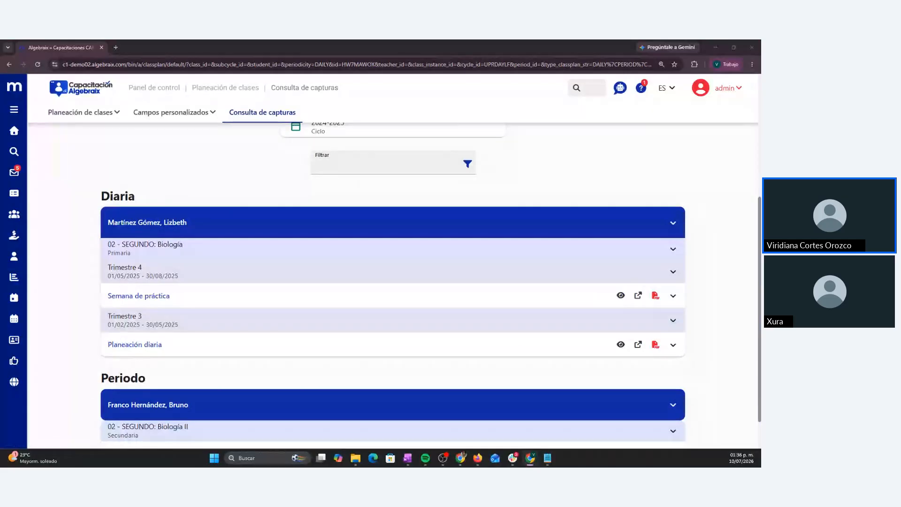
left_click(670, 302)
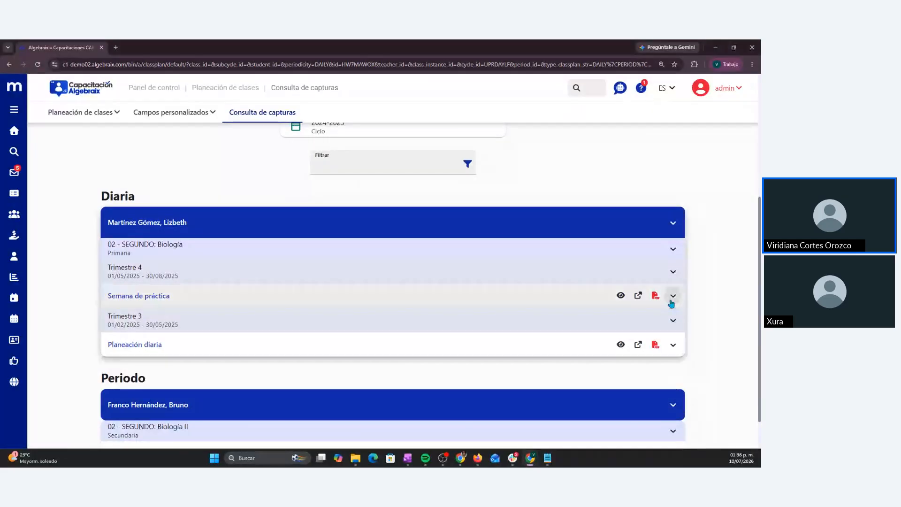
left_click(670, 302)
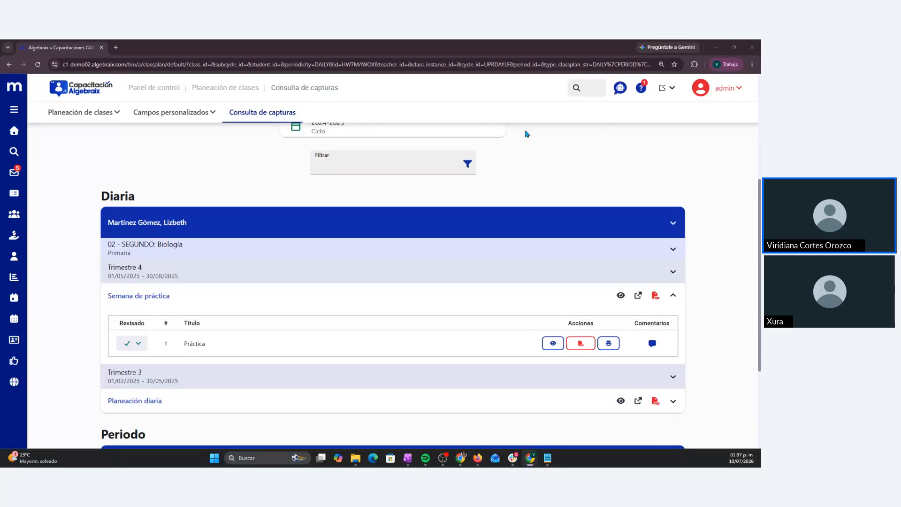
- Search for captured plannings of all types in Ciclo 2025-2026, for all teachers and classes
scroll(469, 188, "up", 4)
left_click(412, 182)
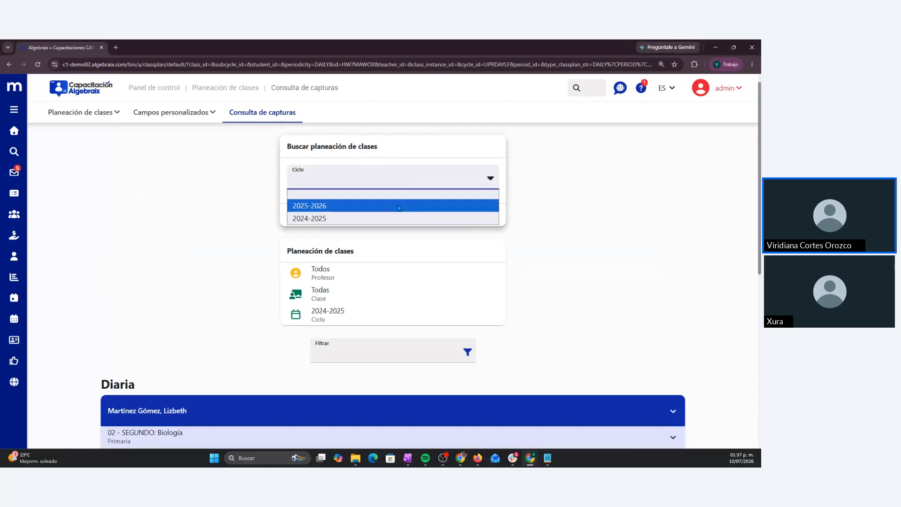
left_click(397, 206)
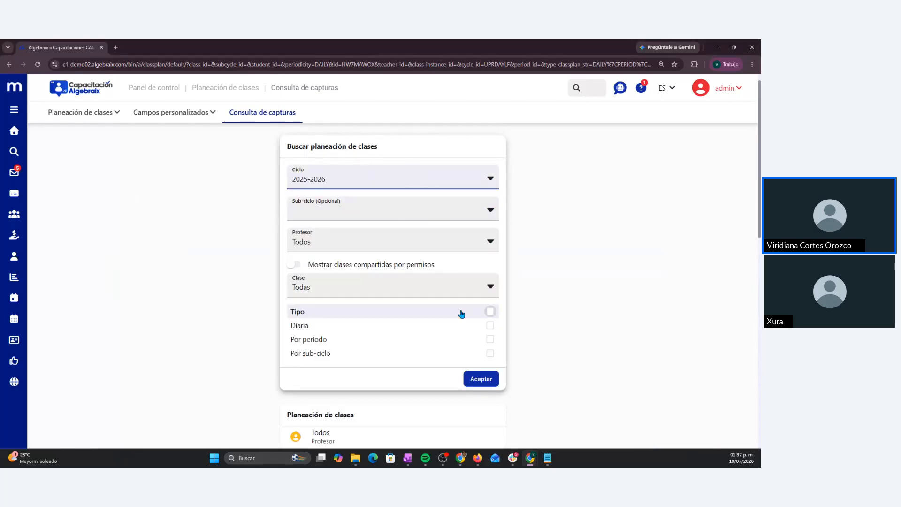
left_click(486, 313)
left_click(481, 379)
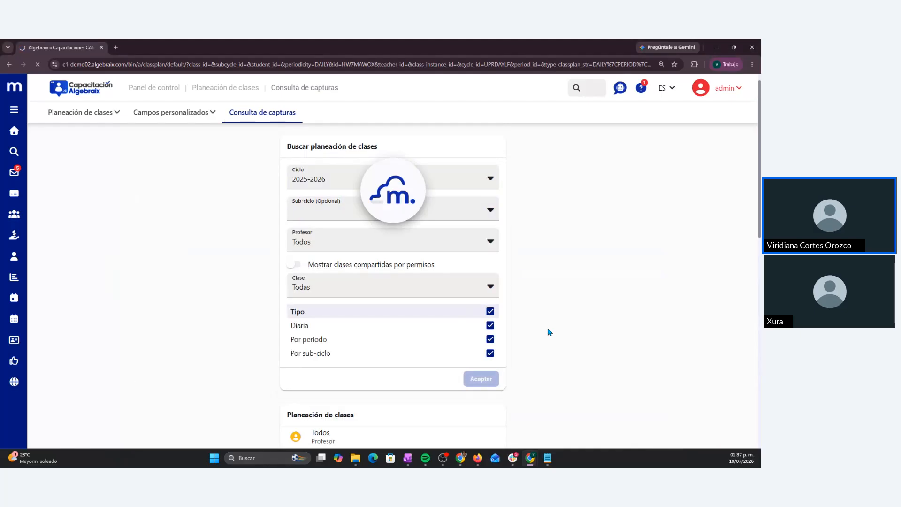
- Expand the Día 1 grouping under Trimestre 4 of 02 - SEGUNDO: Biología to check its plannings
scroll(549, 331, "down", 2)
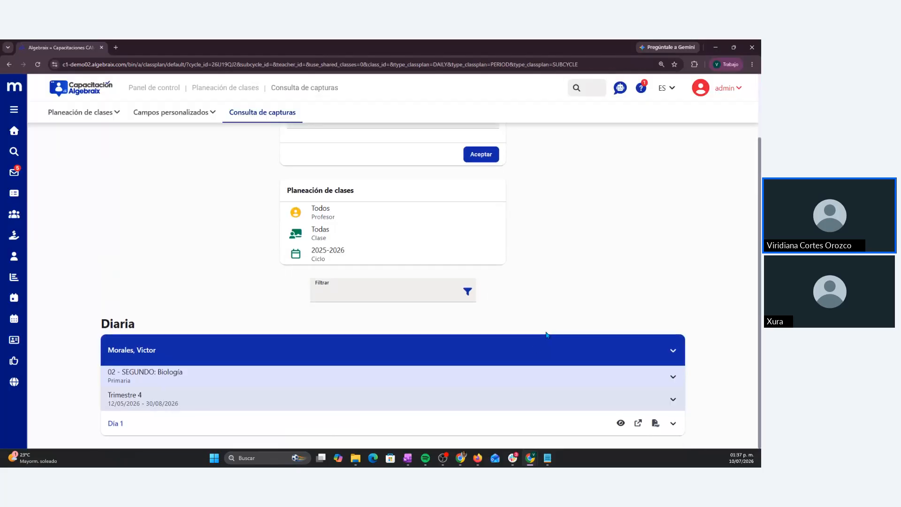
left_click(673, 423)
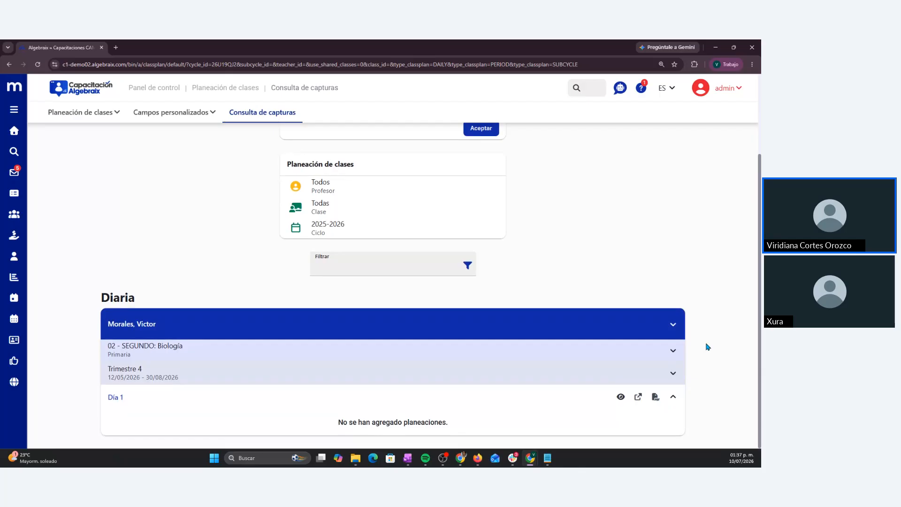
scroll(708, 347, "up", 1)
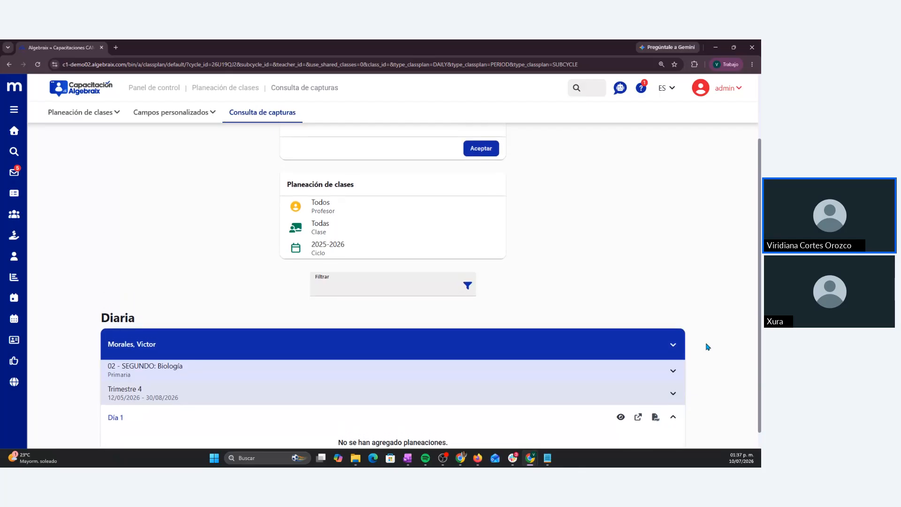
- View the Día 1 grouping's details, related classes, files and fields, and return to the captures query
left_click(620, 417)
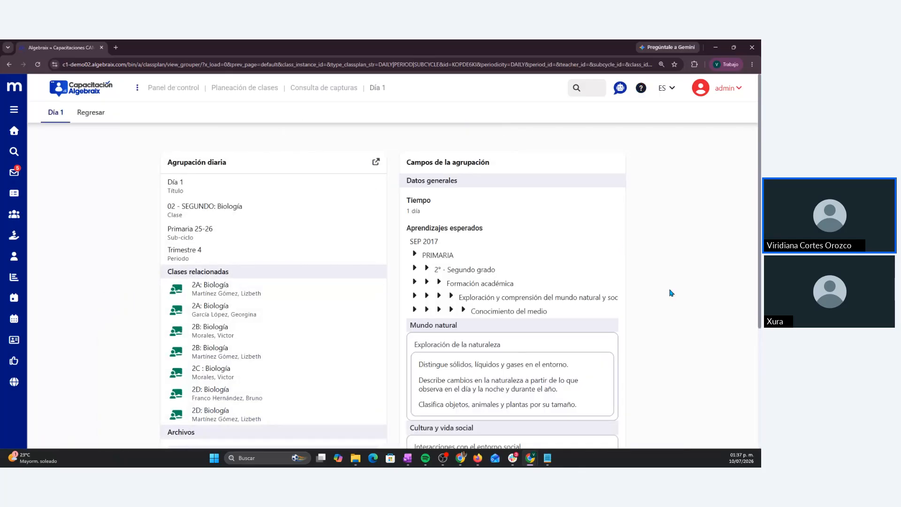
scroll(670, 292, "down", 3)
scroll(671, 293, "down", 1)
scroll(671, 293, "up", 4)
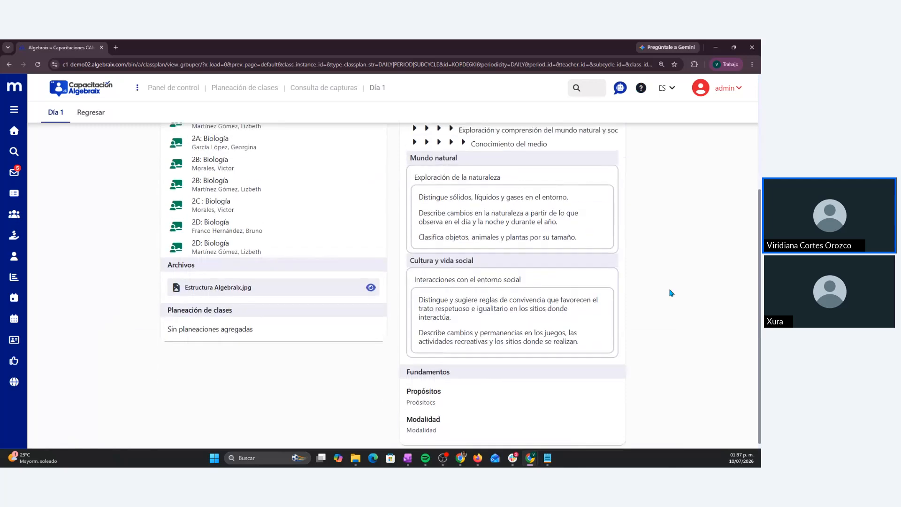
scroll(671, 293, "up", 1)
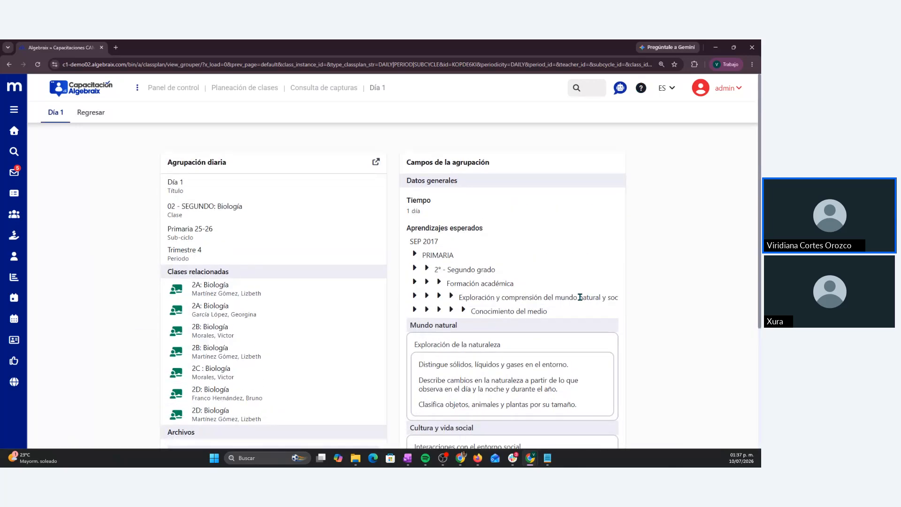
left_click(93, 113)
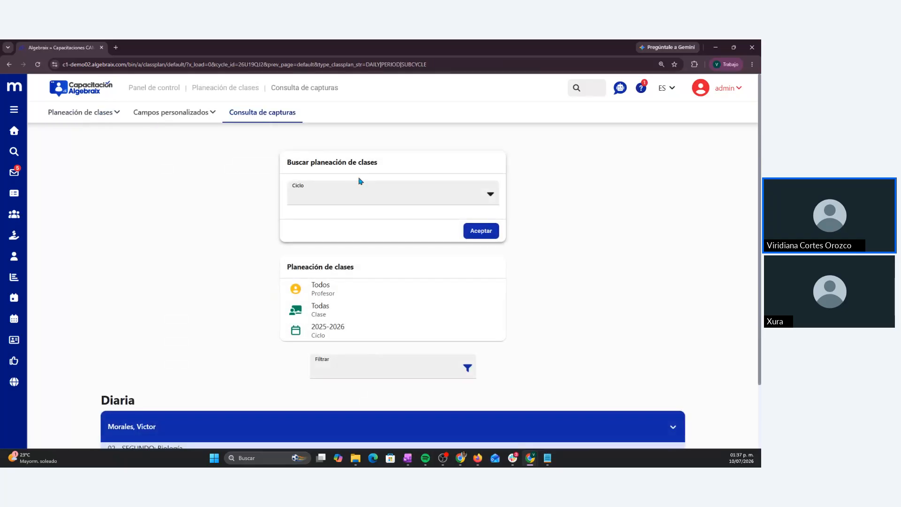
- Search for captured plannings of all types in Ciclo 2024-2025, for all teachers and classes
left_click(366, 190)
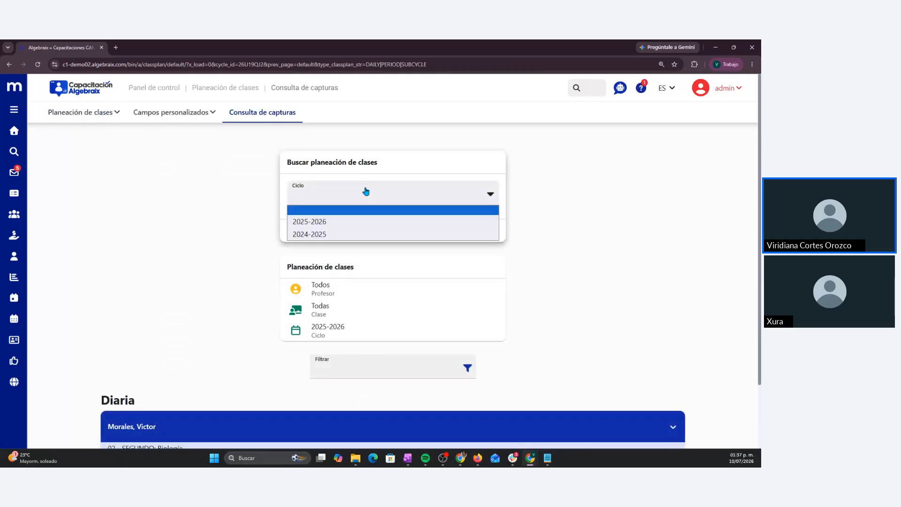
left_click(371, 234)
left_click(490, 327)
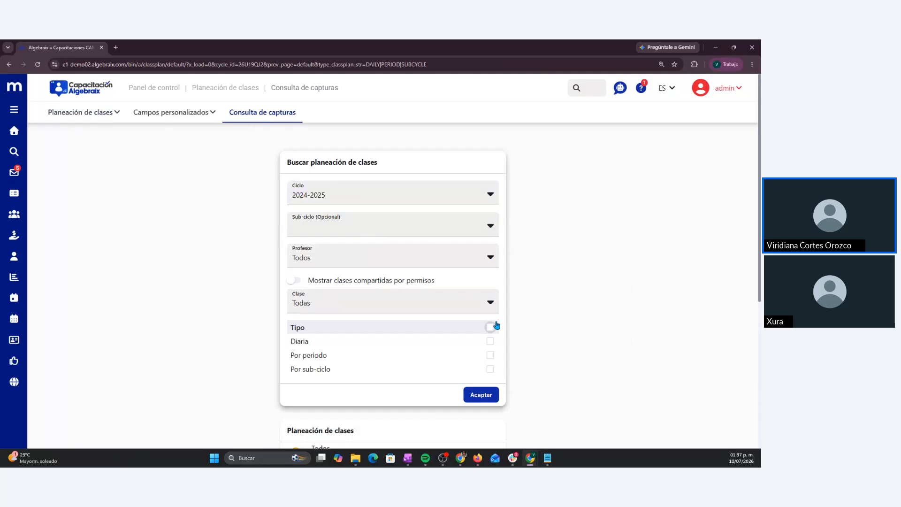
left_click(483, 394)
- Expand the Planeación diaria grouping under Trimestre 3, and check the comment history of its Día 1 planning
scroll(555, 327, "down", 5)
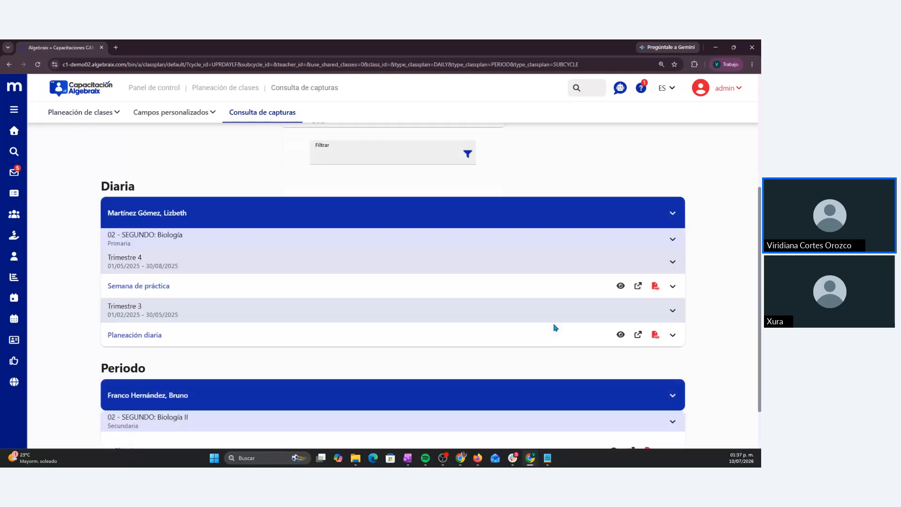
left_click(676, 304)
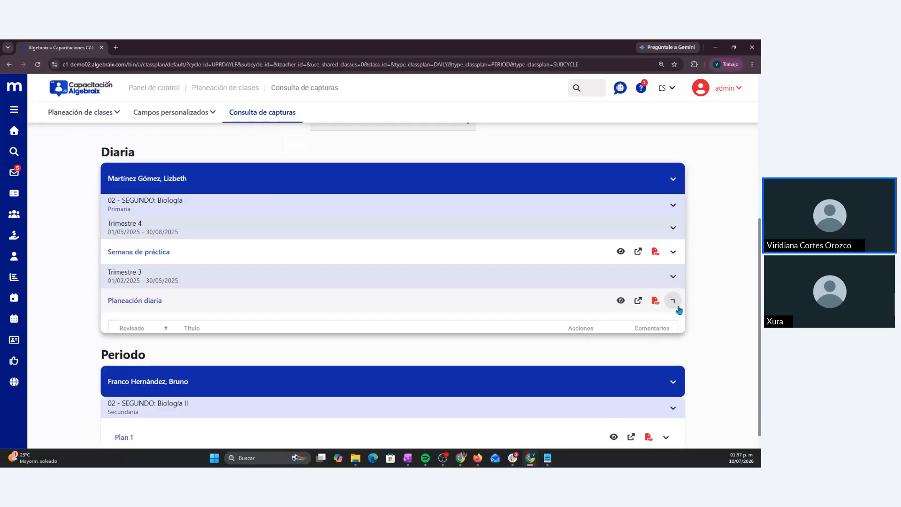
scroll(680, 309, "down", 2)
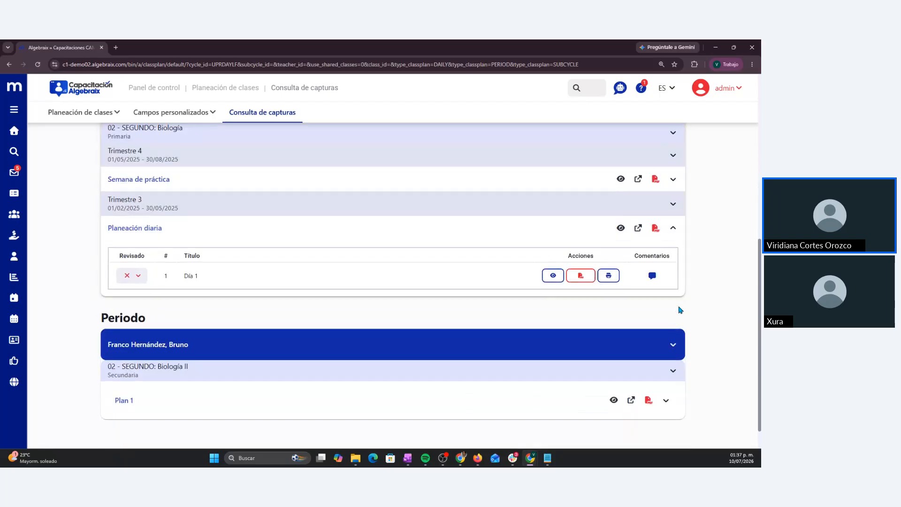
left_click(652, 276)
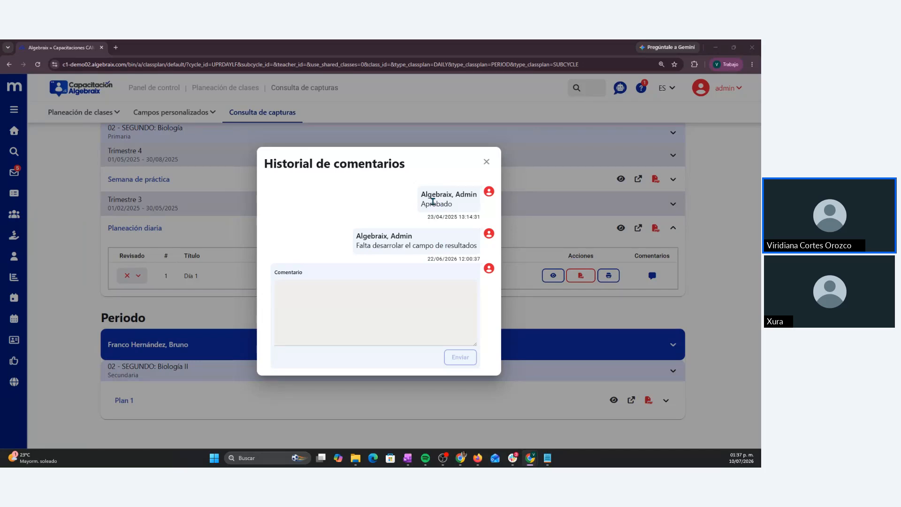
left_click(375, 299)
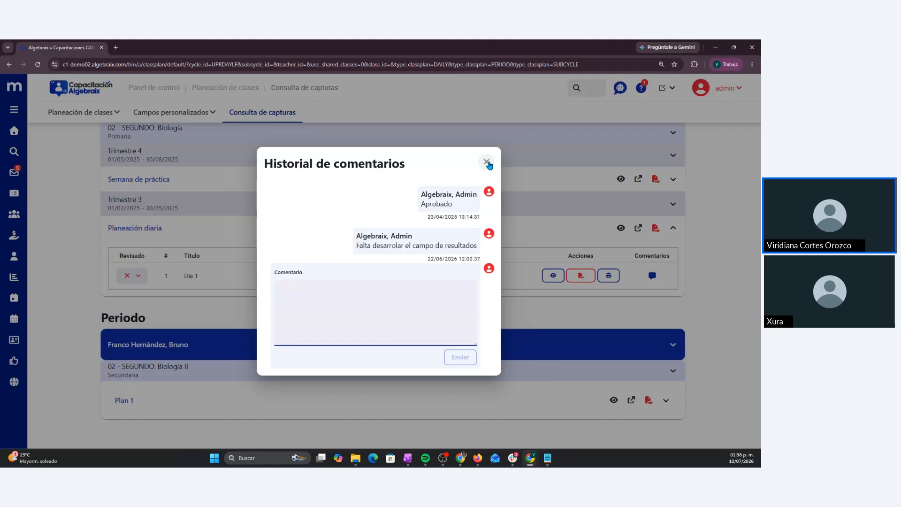
left_click(488, 163)
- Expand the Semana de práctica grouping under Trimestre 4, and check the comment history of its Práctica planning
left_click(672, 179)
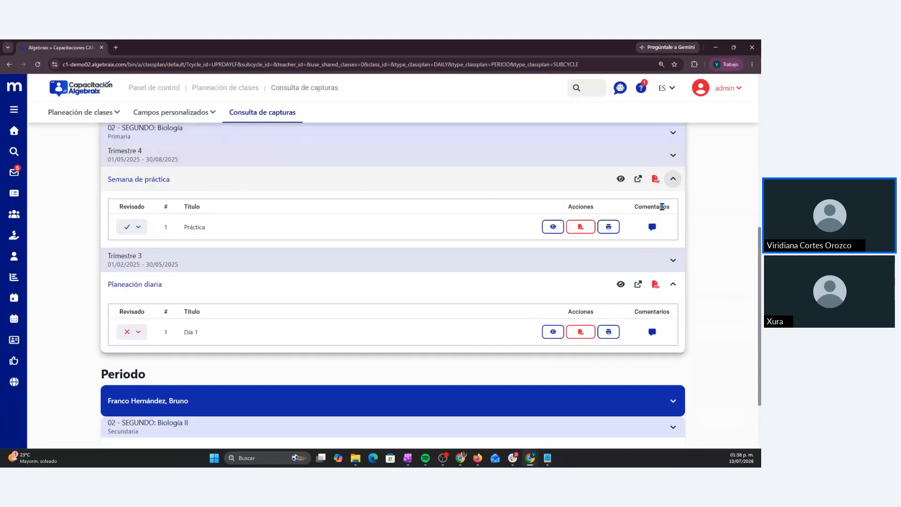
left_click(652, 226)
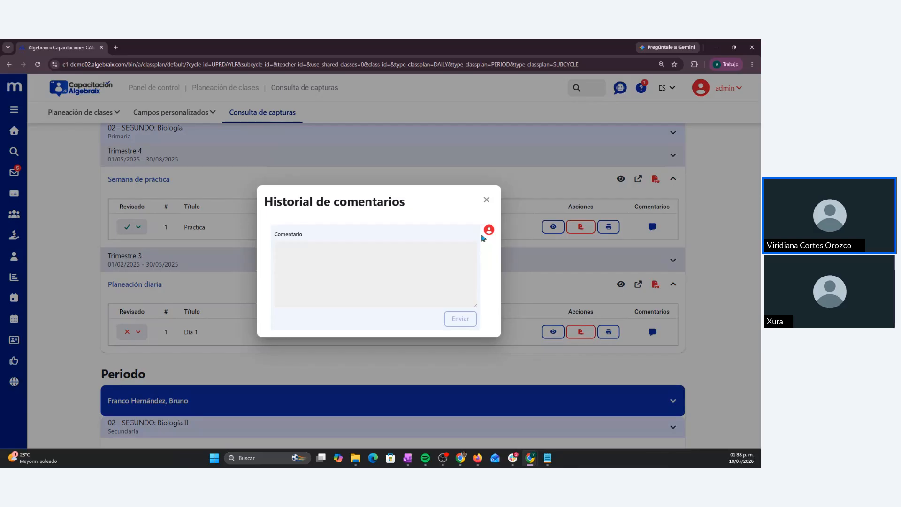
left_click(486, 199)
- Expand the Plan 1 grouping in the Periodo section, and check the comment history of its Última semana planning
scroll(704, 301, "down", 1)
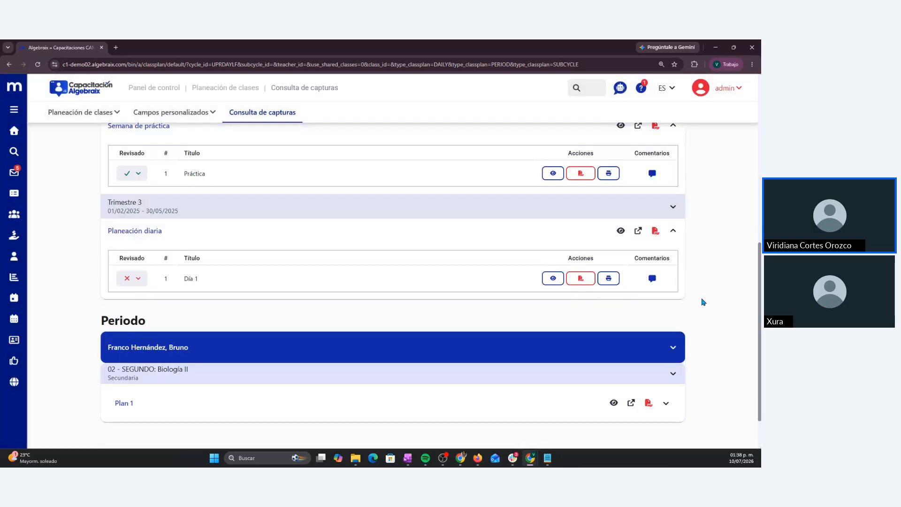
left_click(666, 369)
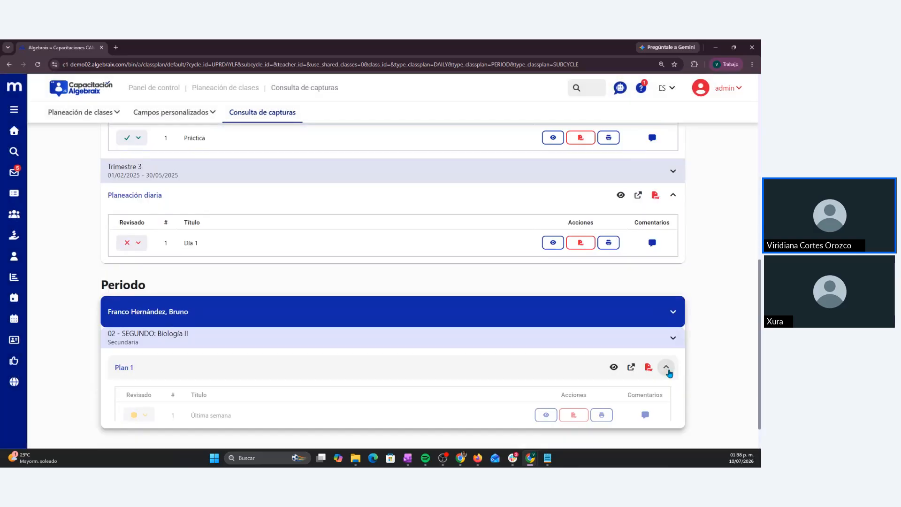
left_click(645, 414)
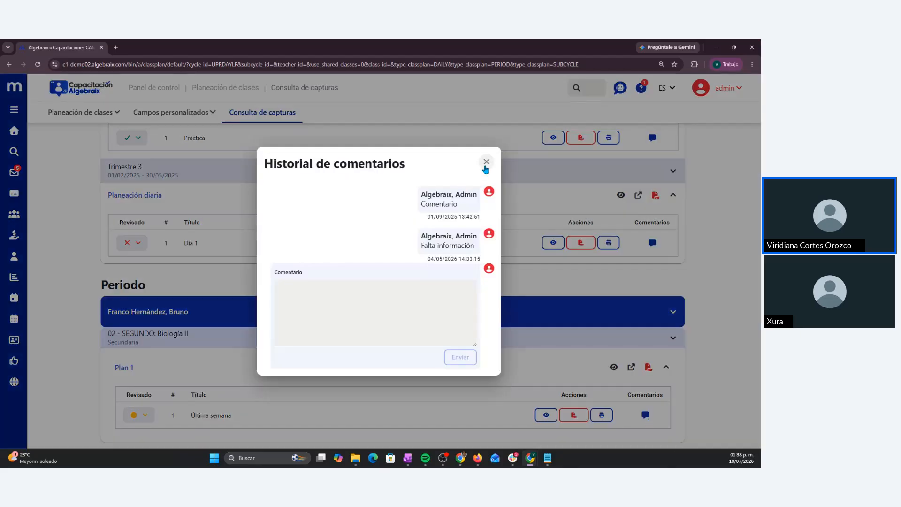
left_click(485, 168)
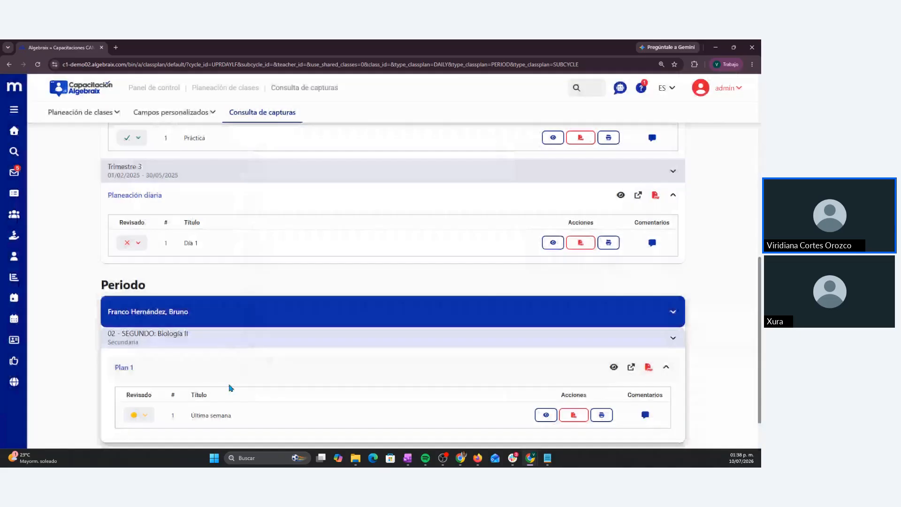
- Show the review status options for the Última semana planning and close them without choosing one
left_click(145, 414)
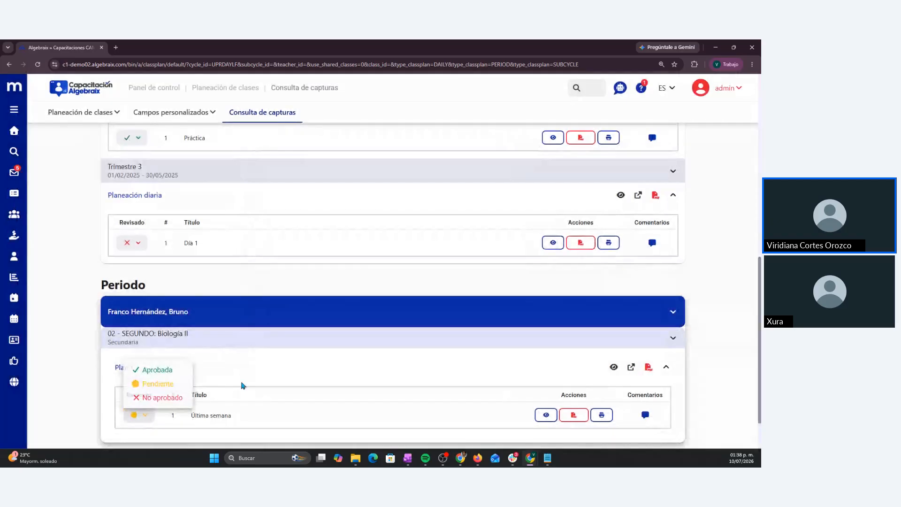
left_click(149, 416)
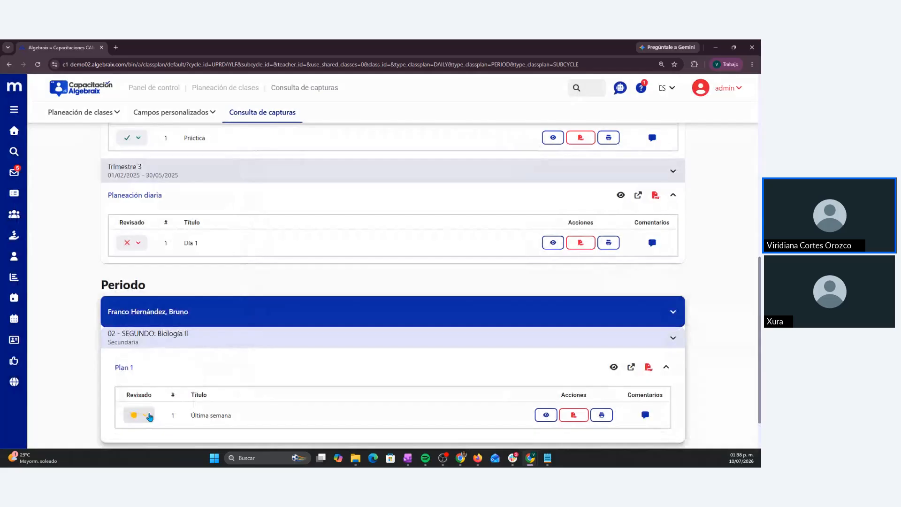
left_click(149, 417)
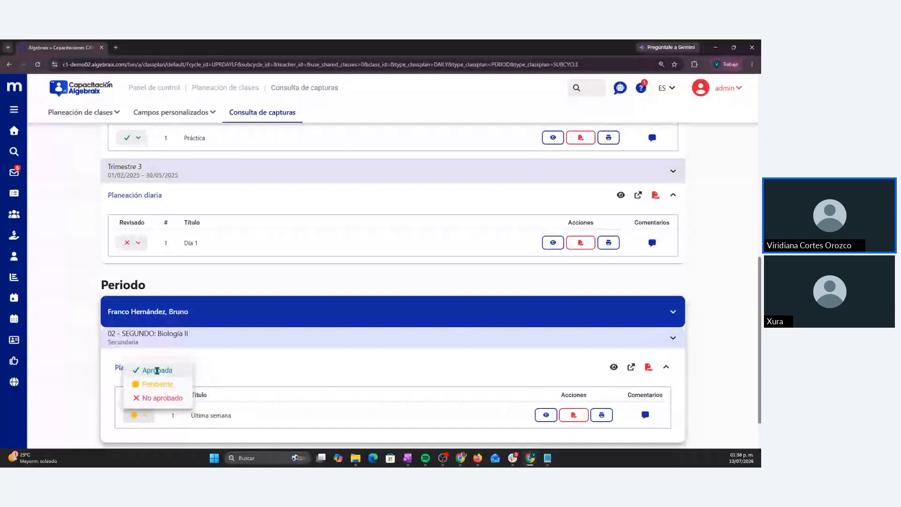
left_click(90, 376)
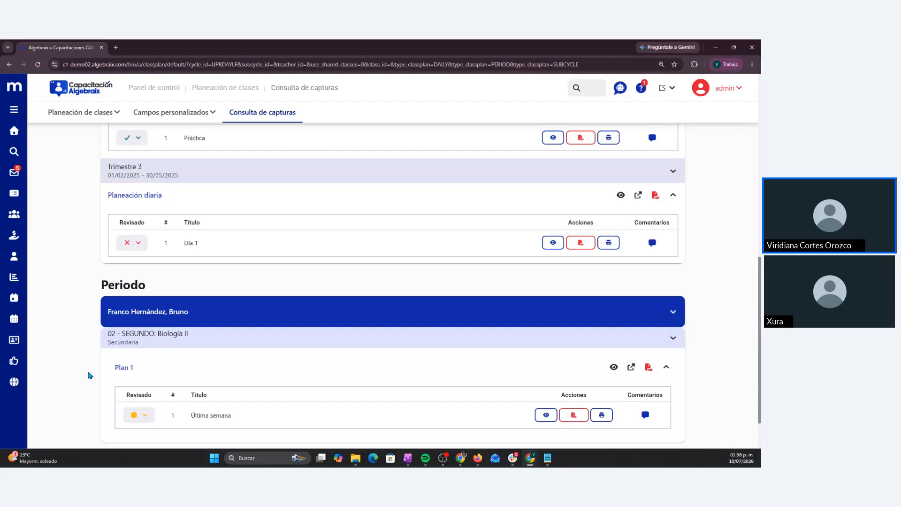
- Open the Última semana planning, review all its fields from related classes to Prácticas, and return to the captures query
left_click(545, 414)
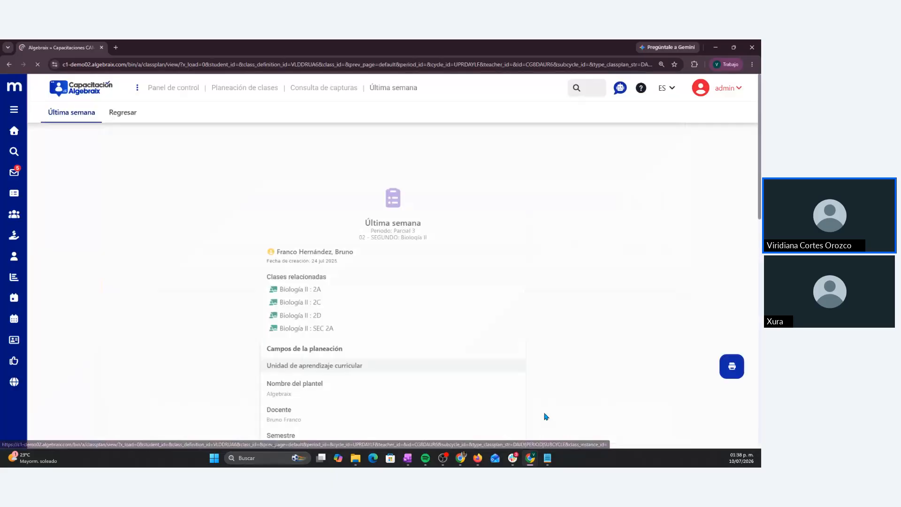
scroll(481, 251, "down", 1)
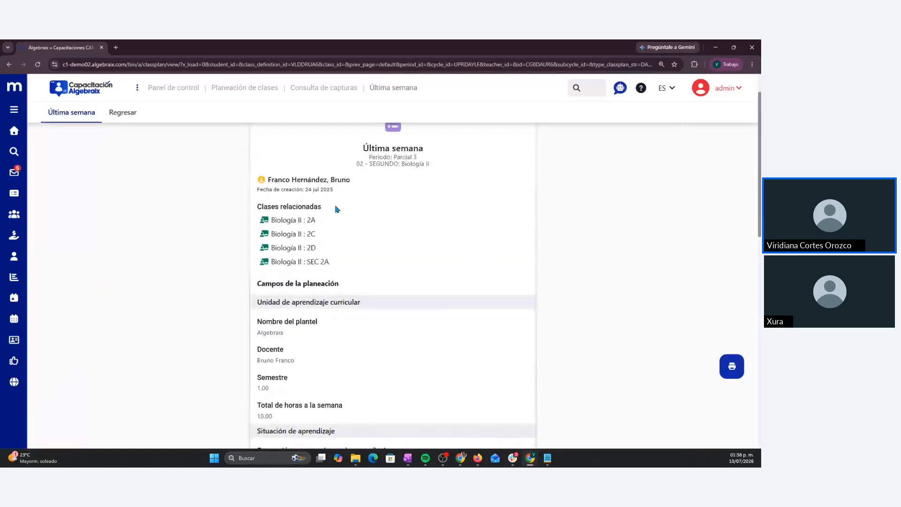
scroll(337, 261, "down", 2)
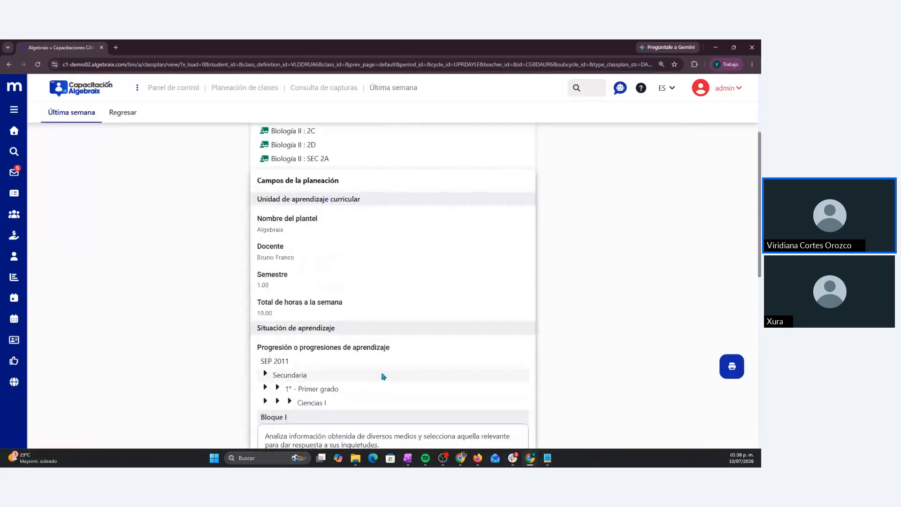
scroll(383, 375, "down", 1)
scroll(383, 375, "down", 5)
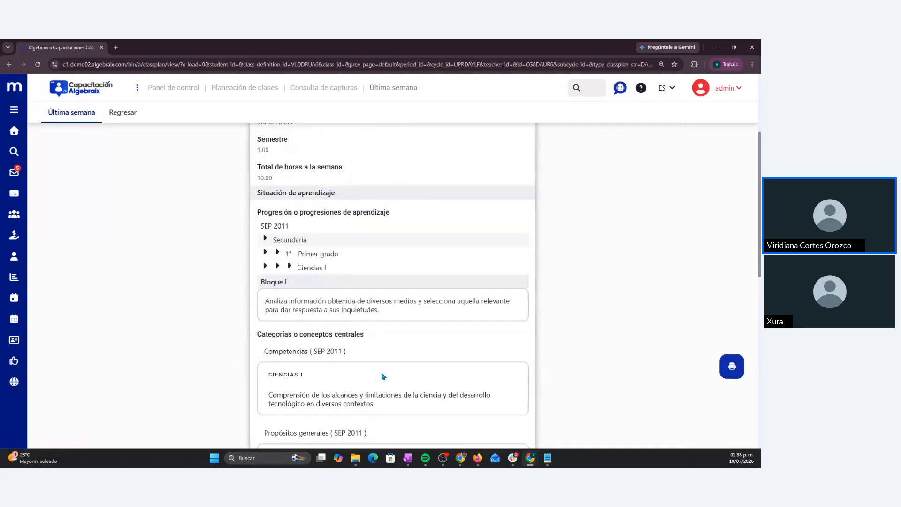
scroll(382, 377, "down", 1)
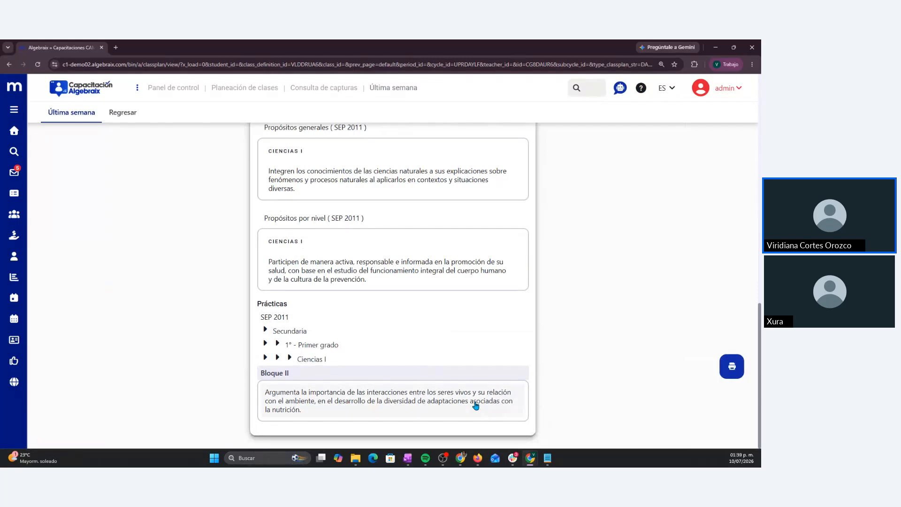
scroll(428, 290, "up", 9)
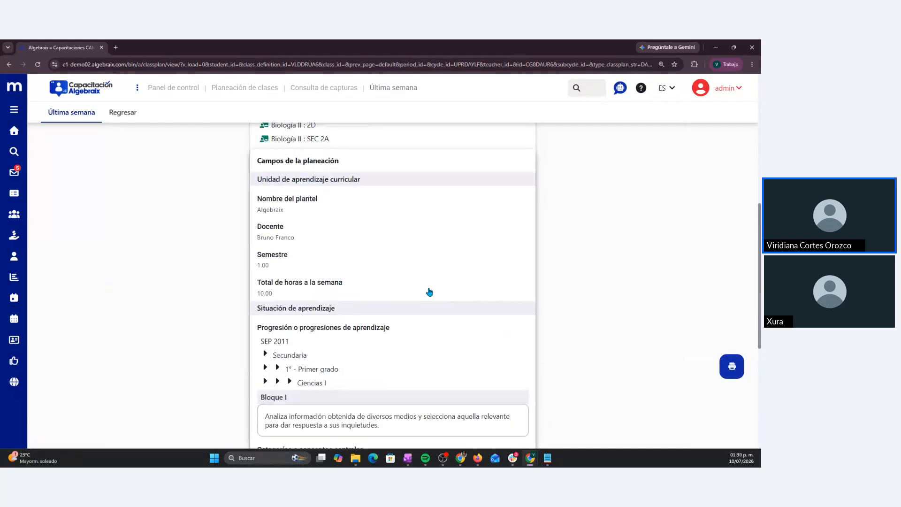
scroll(428, 290, "up", 4)
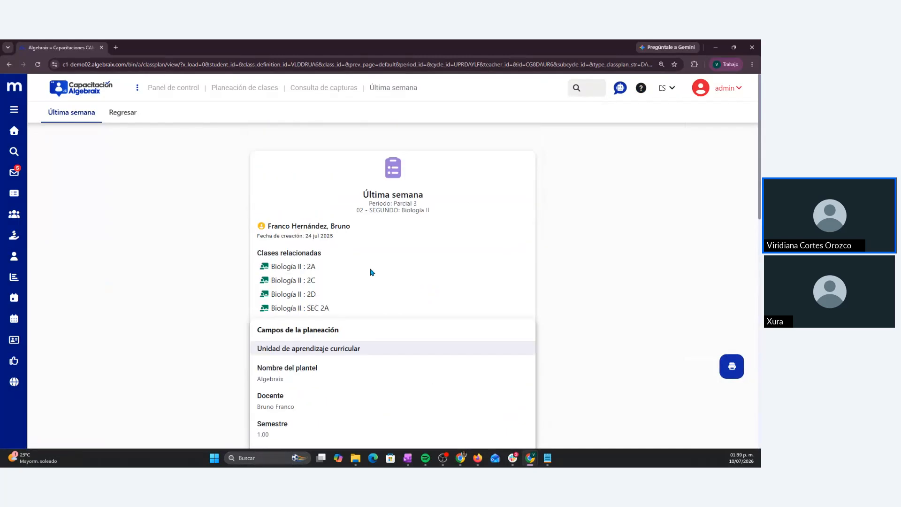
left_click(133, 115)
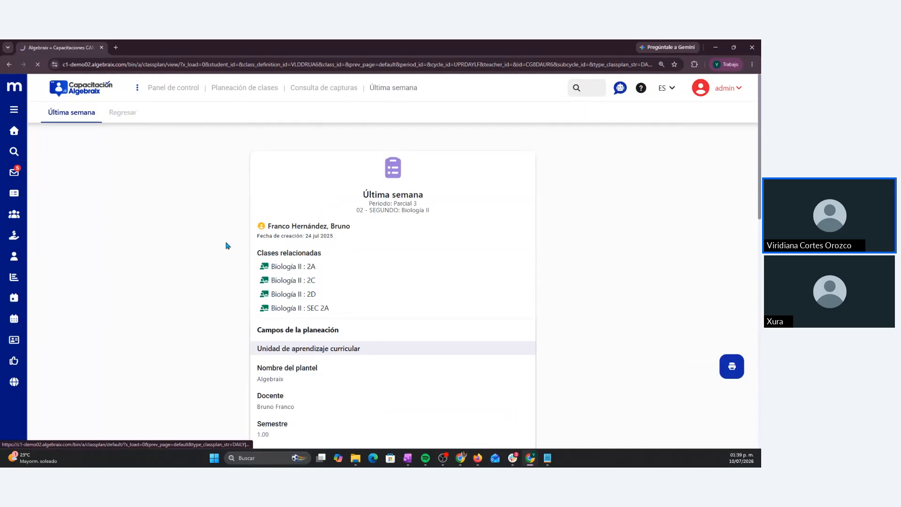
- Send the comment "Hace falta llenar4 actividaes" on the Última semana planning of Plan 1, and close the comment history
scroll(227, 246, "down", 5)
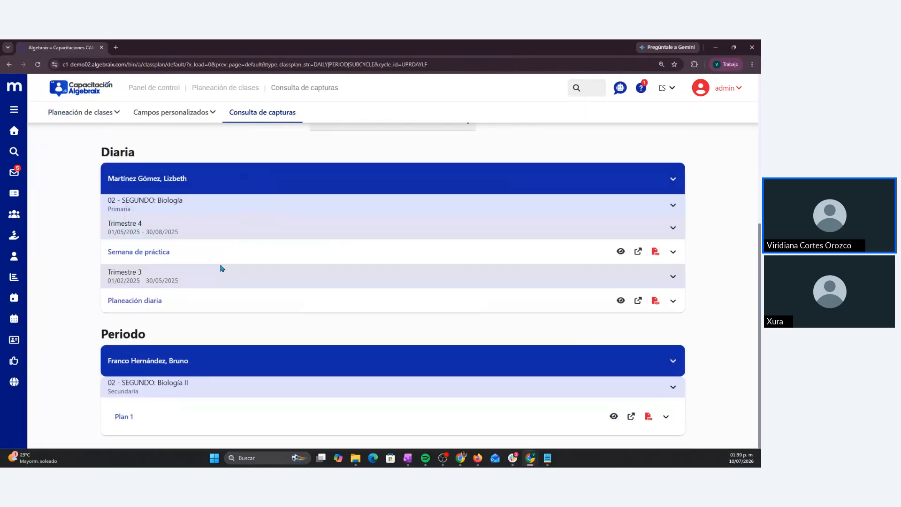
left_click(666, 416)
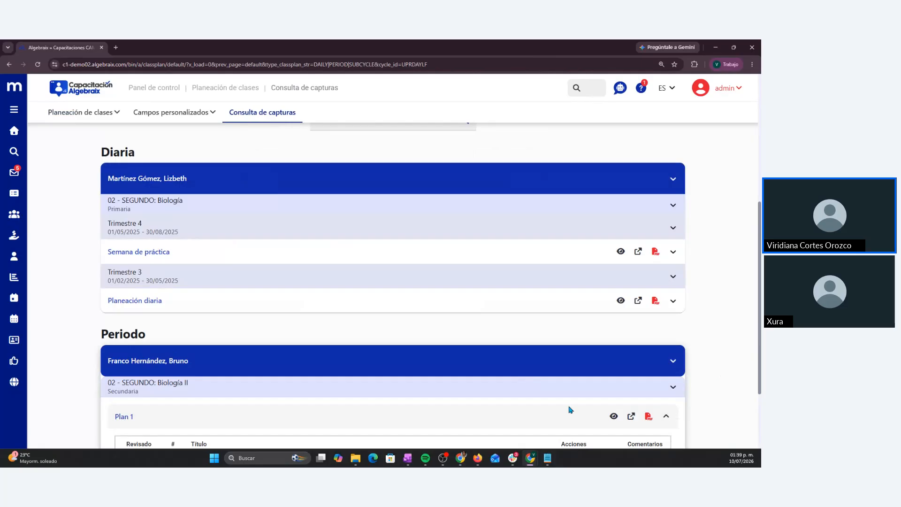
scroll(570, 409, "down", 2)
left_click(644, 359)
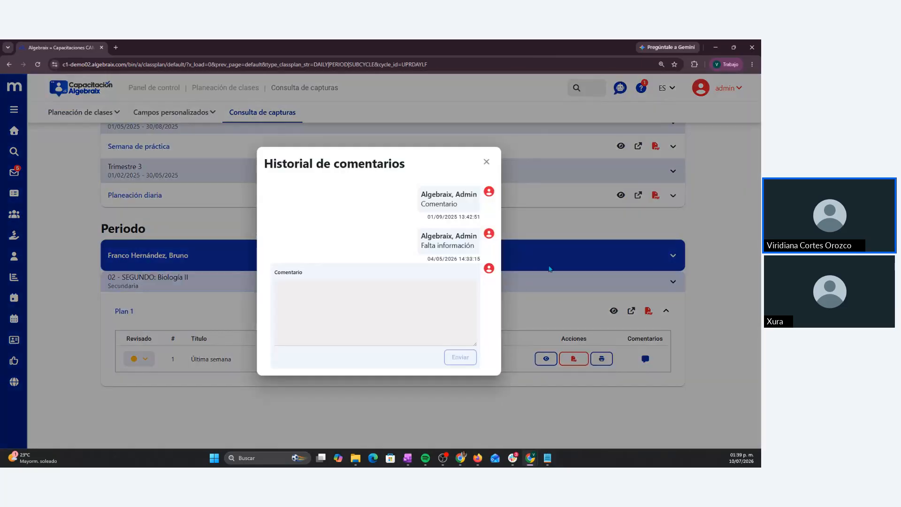
left_click(419, 318)
type("Hace falta llenar")
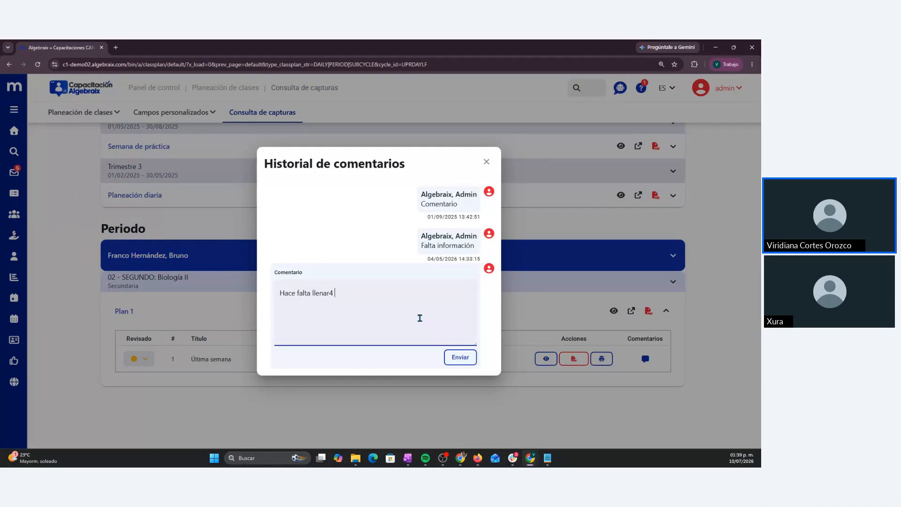
type("actividaes")
left_click(450, 358)
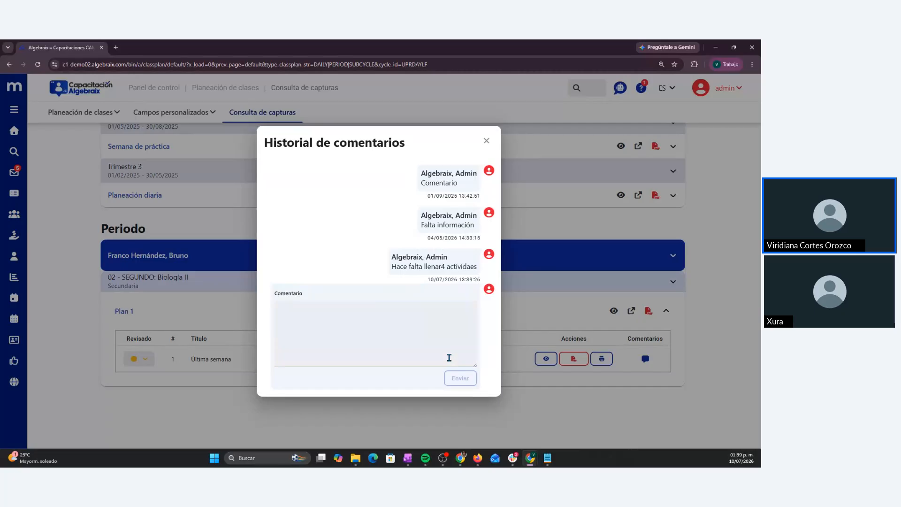
left_click(245, 347)
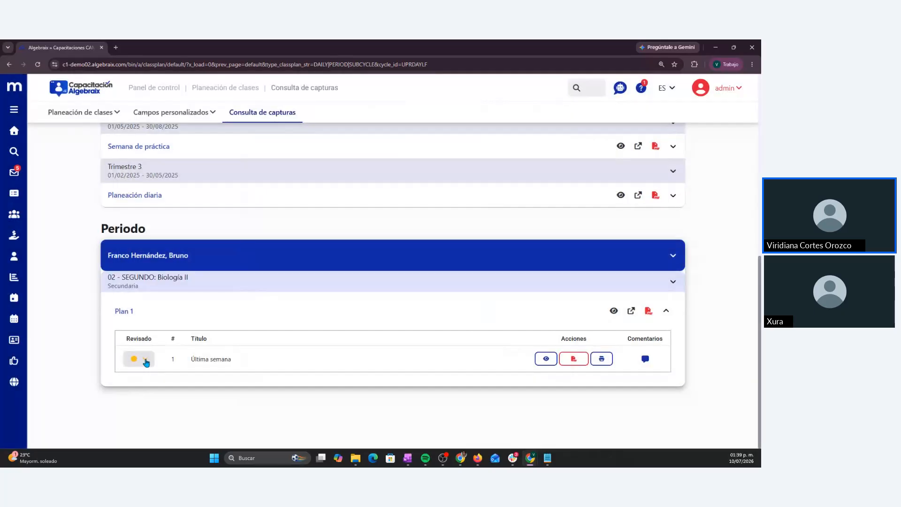
- Set the review status of the Última semana planning in Plan 1 to No aprobado
left_click(146, 360)
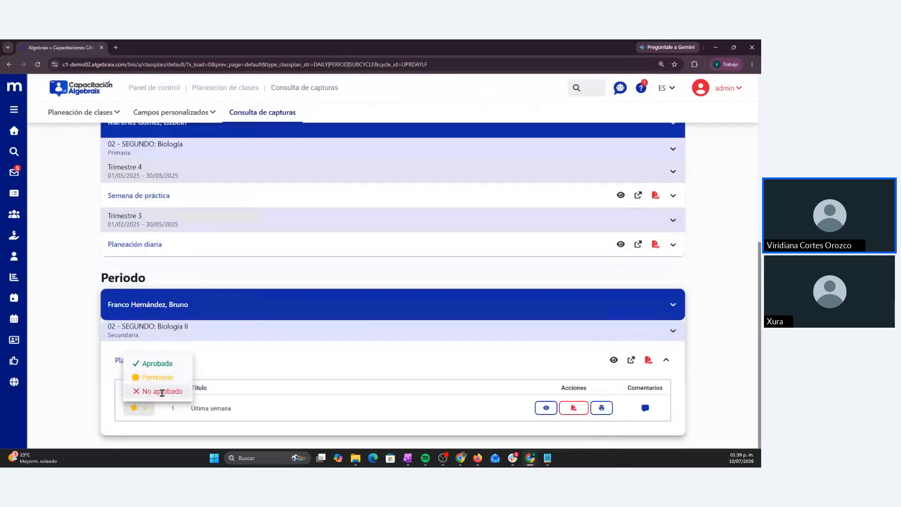
left_click(161, 391)
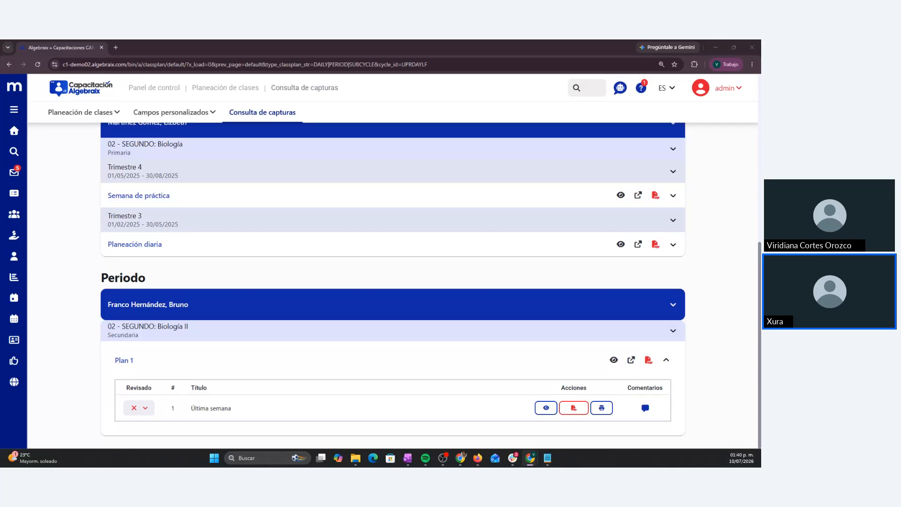
- Open the profile of the teacher who captured Plan 1 and enter that teacher's session in supervision mode
left_click_drag(759, 120, 322, 139)
left_click(535, 140)
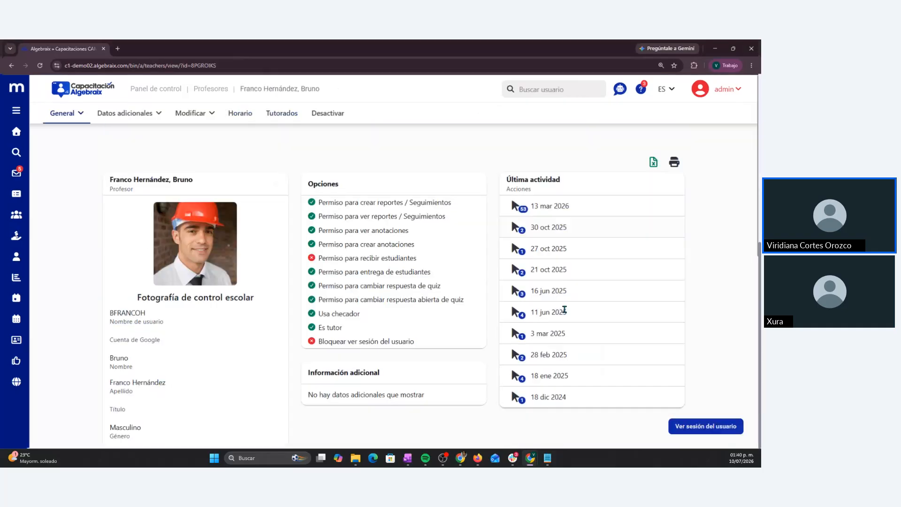
left_click(705, 426)
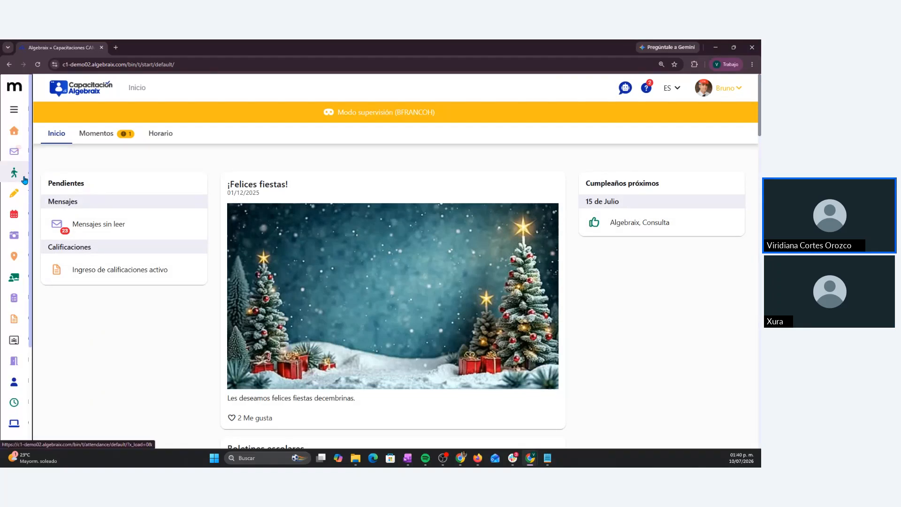
- Start a new activity of type Tarea in Tareas y exámenes, with visible date and due date both 10/07/2026
left_click(29, 194)
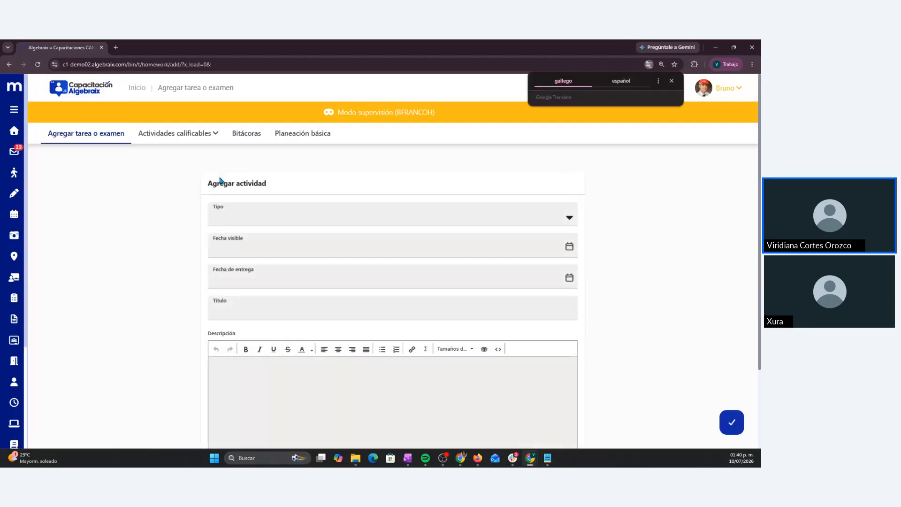
left_click(300, 224)
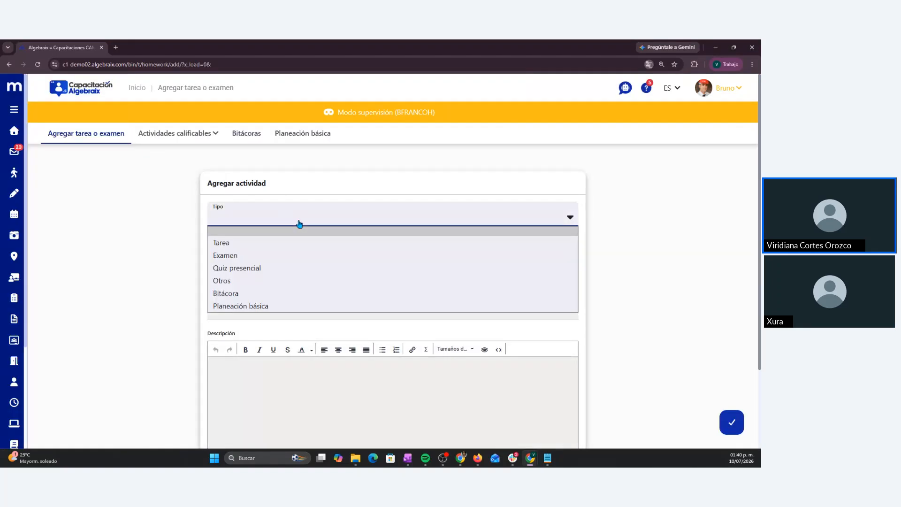
left_click(298, 240)
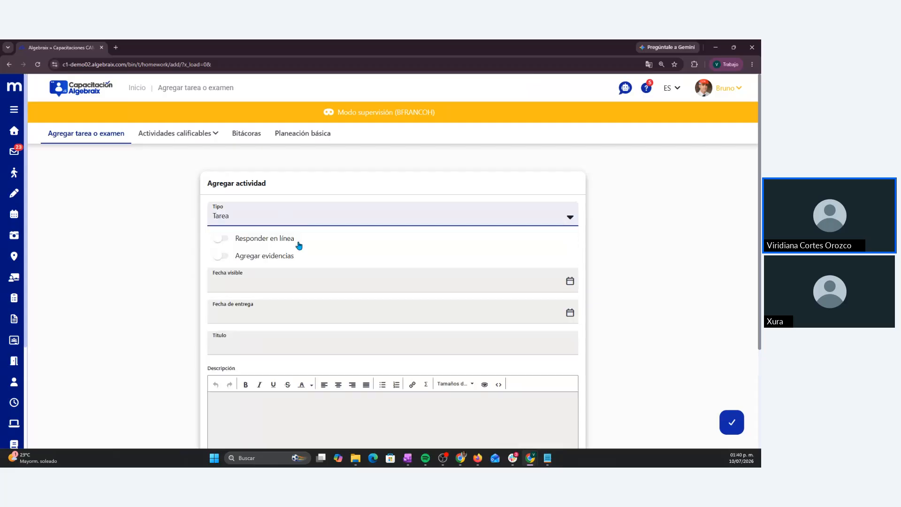
left_click(278, 290)
left_click(283, 356)
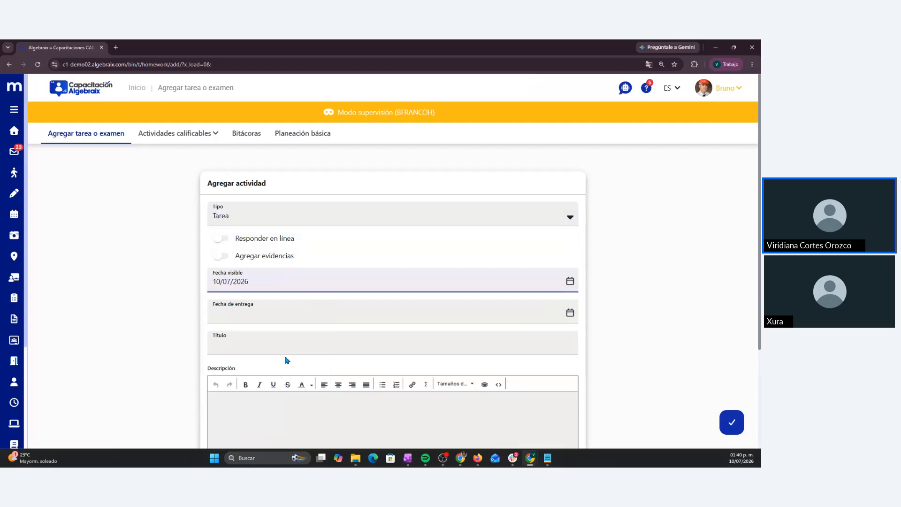
left_click(249, 318)
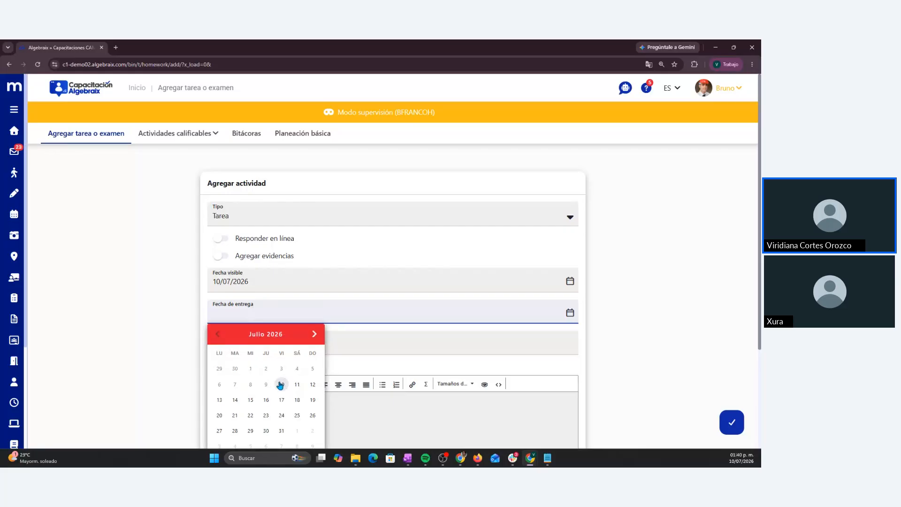
left_click(278, 381)
- Title the activity "Actividad" and copy that title into its description
left_click(307, 343)
type("Acytivida")
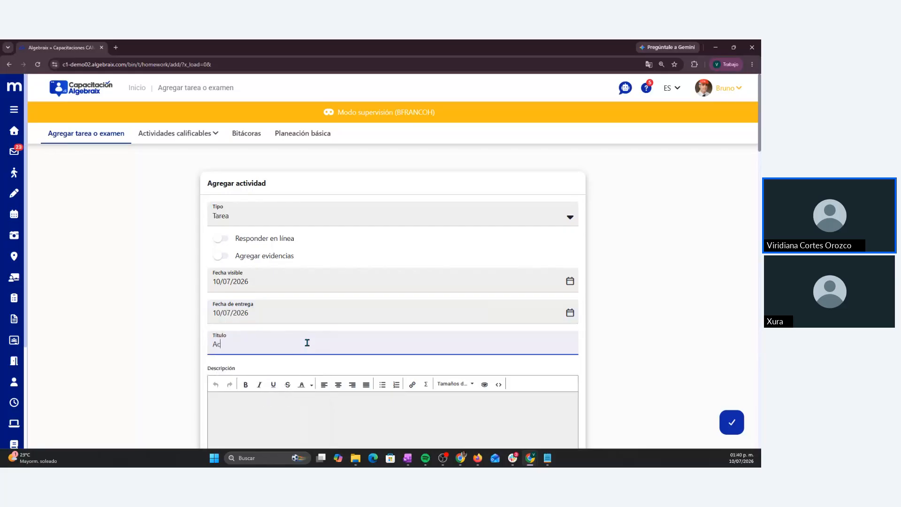
key("BackSpace")
key("BackSpace")
key("BackSpace")
key("BackSpace")
key("BackSpace")
key("BackSpace")
key("BackSpace")
type("tividad")
left_click_drag(247, 339, 212, 336)
key("ctrl+c")
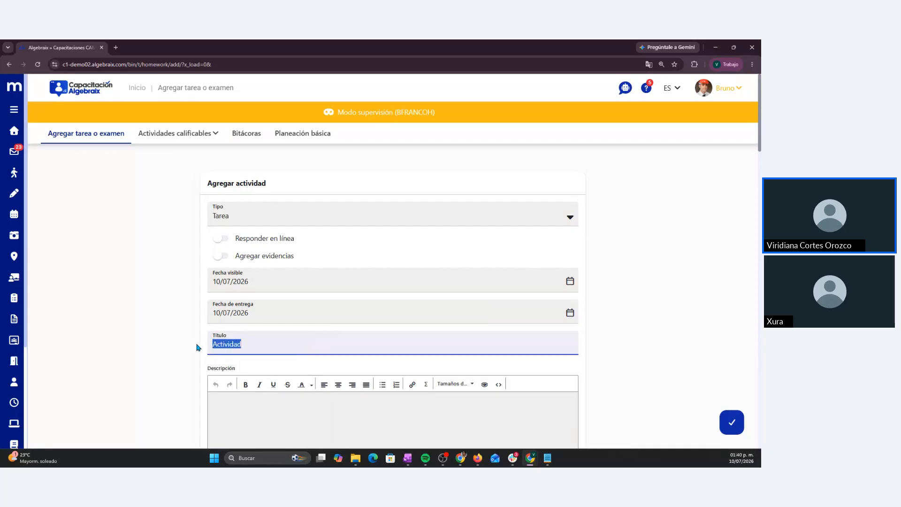
left_click(249, 408)
scroll(249, 408, "down", 4)
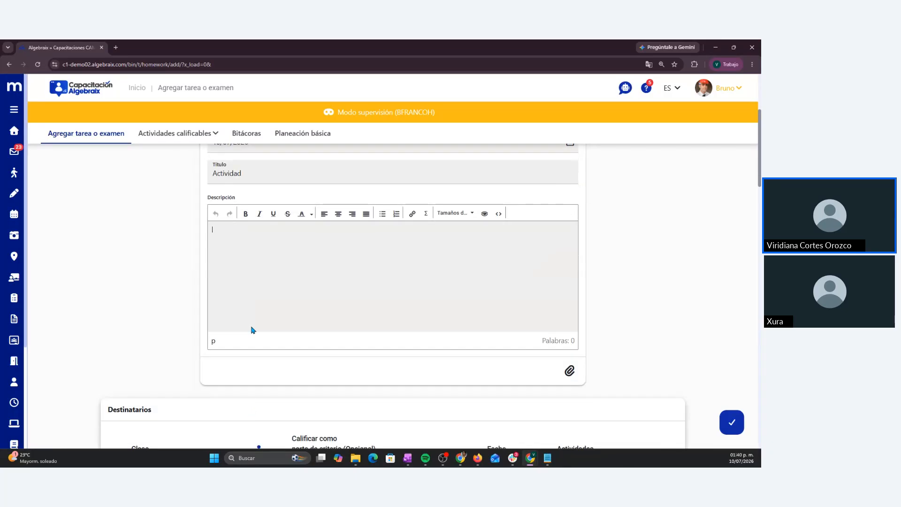
key("ctrl+v")
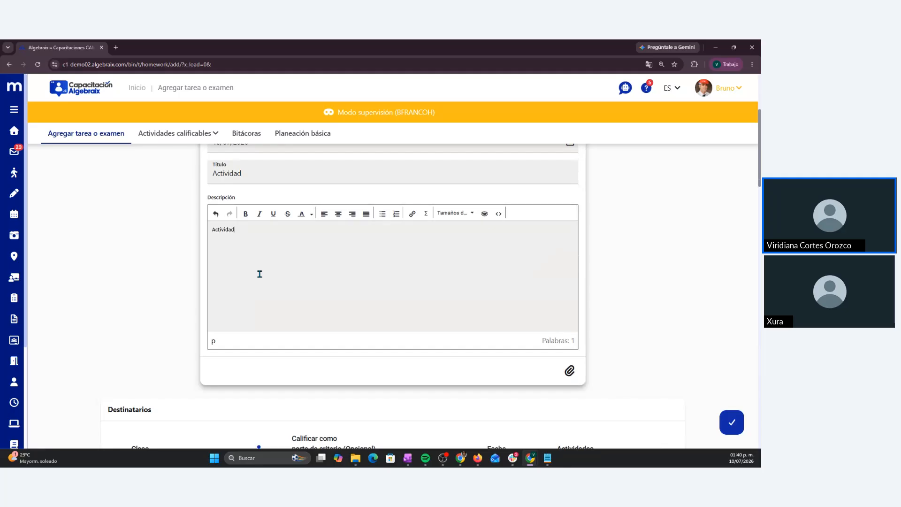
left_click(411, 214)
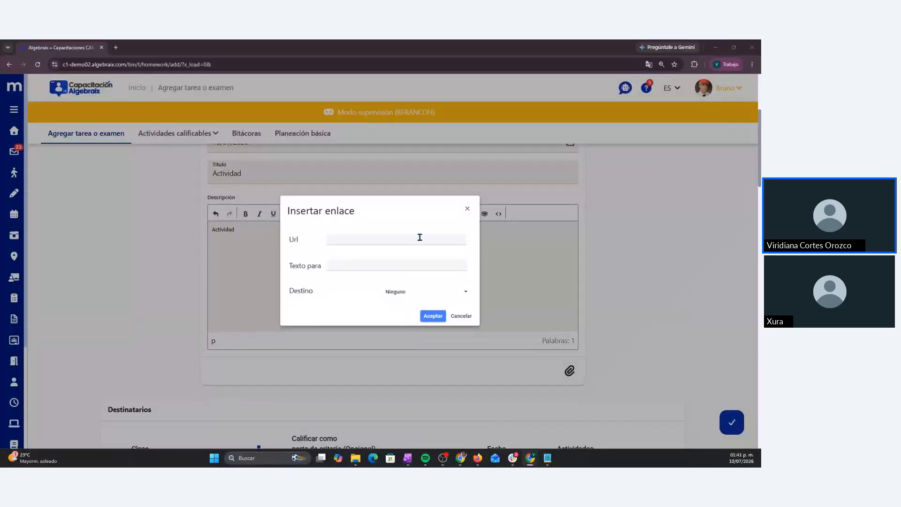
type("https://www.youtube.com/watch?v=04fjLXqS25I")
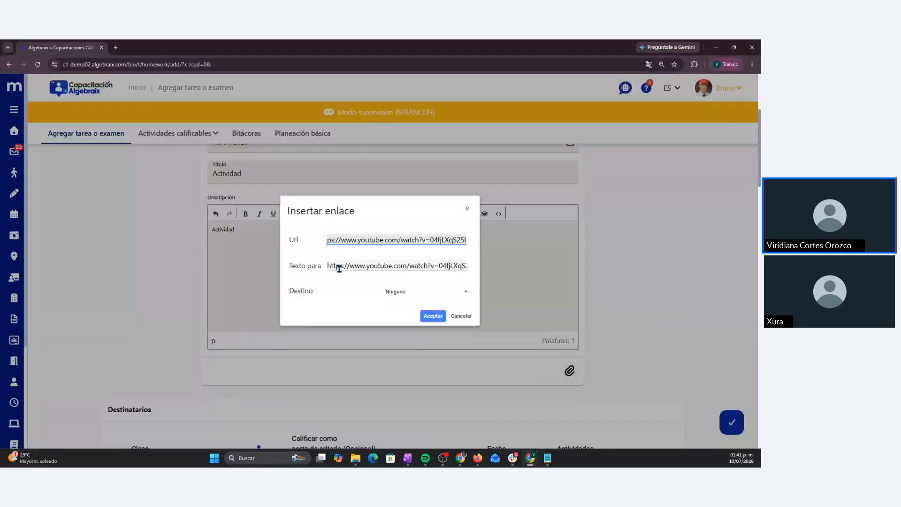
left_click(380, 264)
left_click_drag(461, 266, 280, 265)
key("ctrl+c")
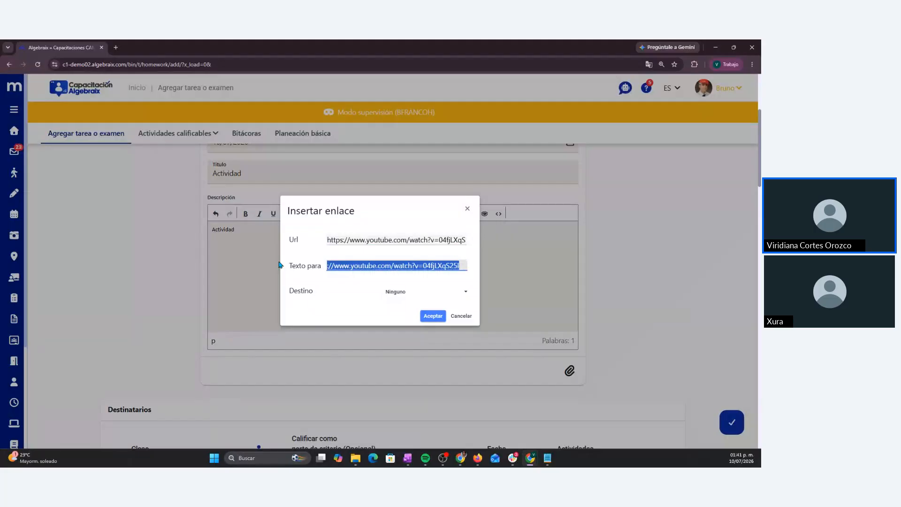
type("Video aqui")
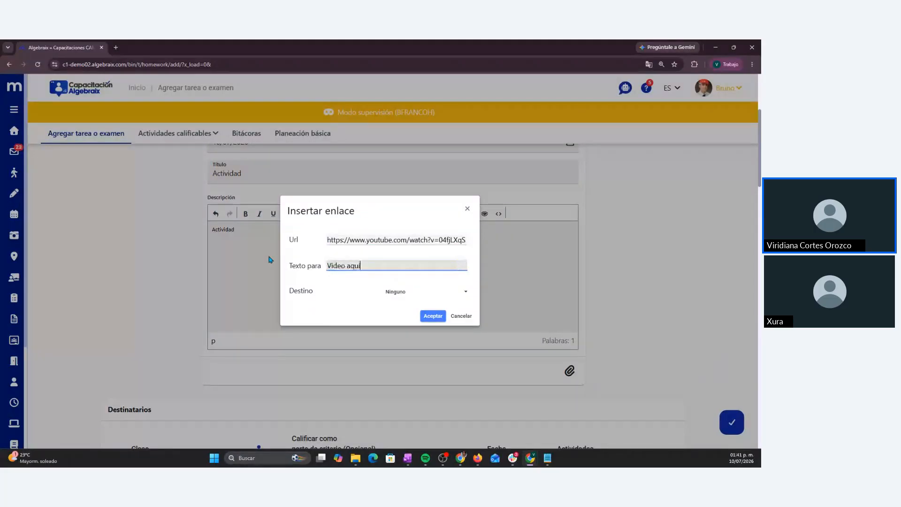
left_click(433, 316)
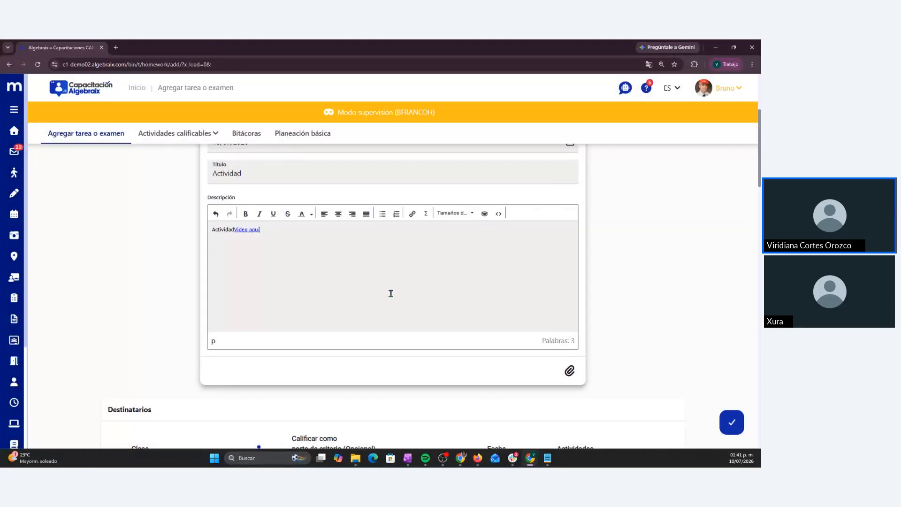
scroll(391, 293, "down", 1)
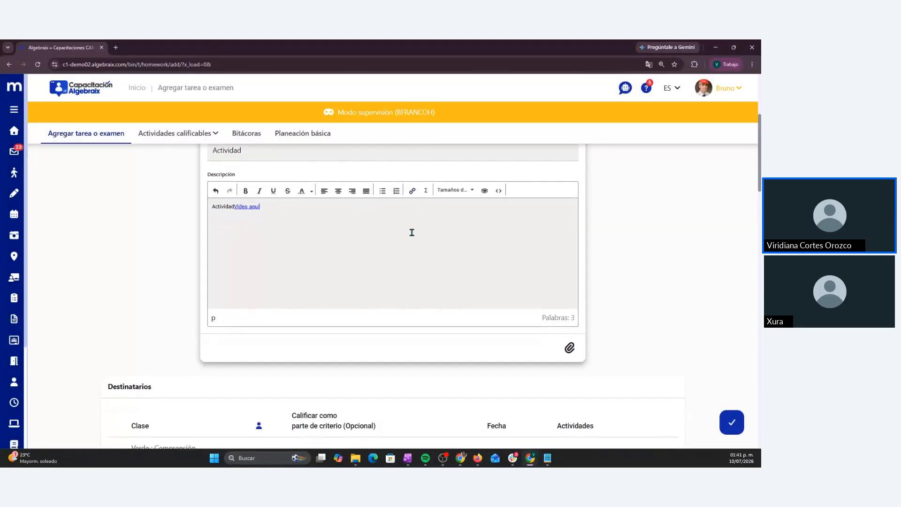
left_click(571, 348)
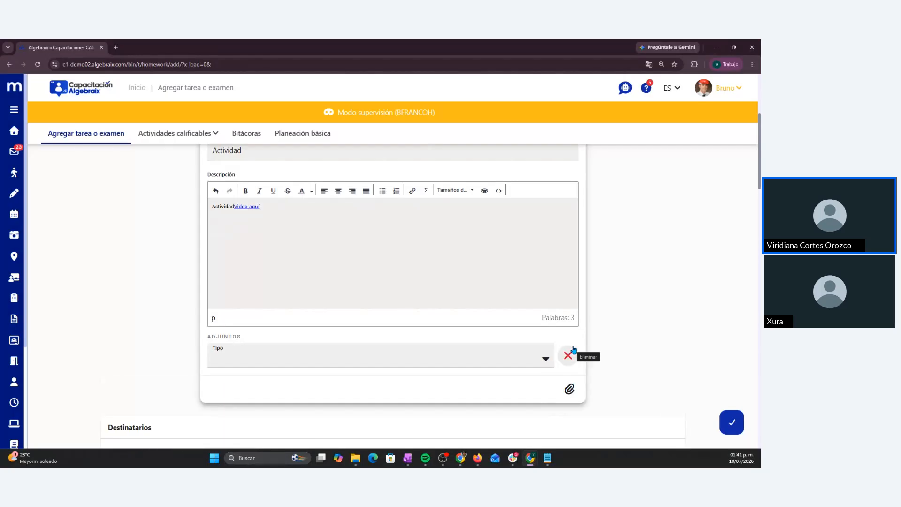
scroll(569, 346, "down", 3)
left_click(505, 235)
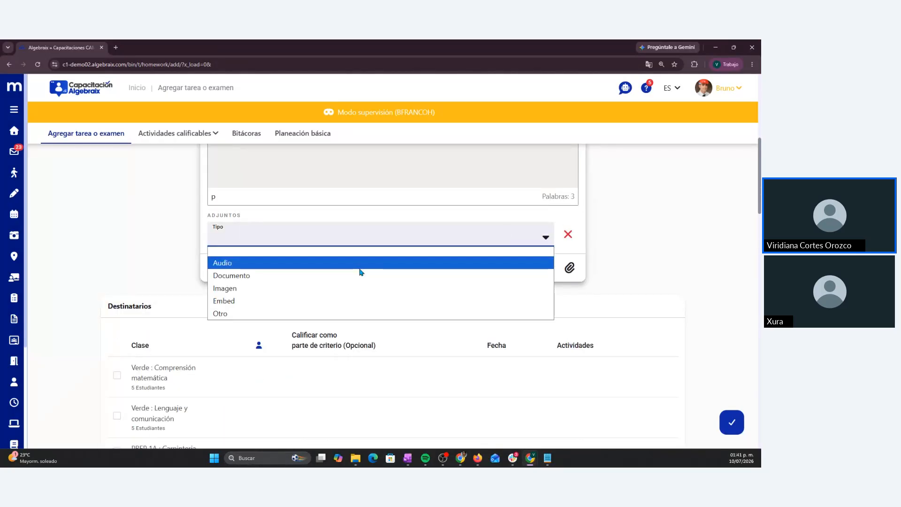
left_click(270, 300)
left_click(253, 266)
key("ctrl+v")
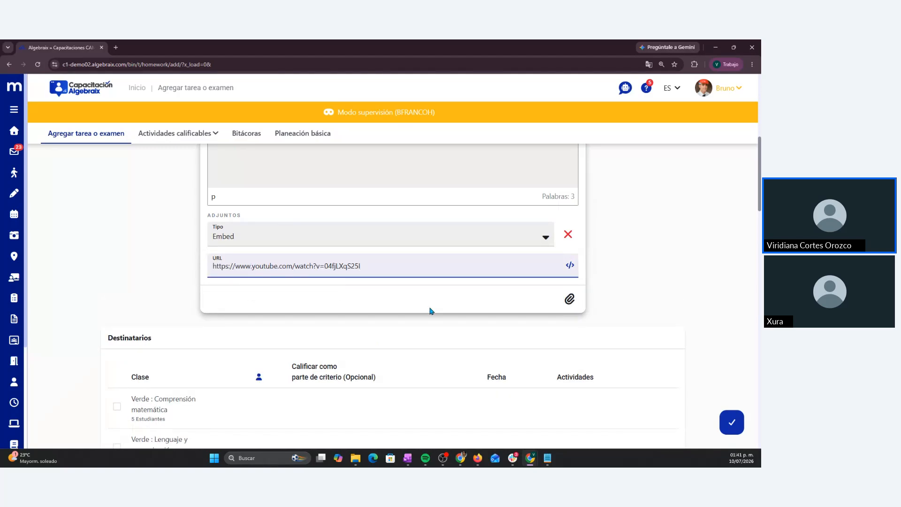
scroll(410, 212, "up", 2)
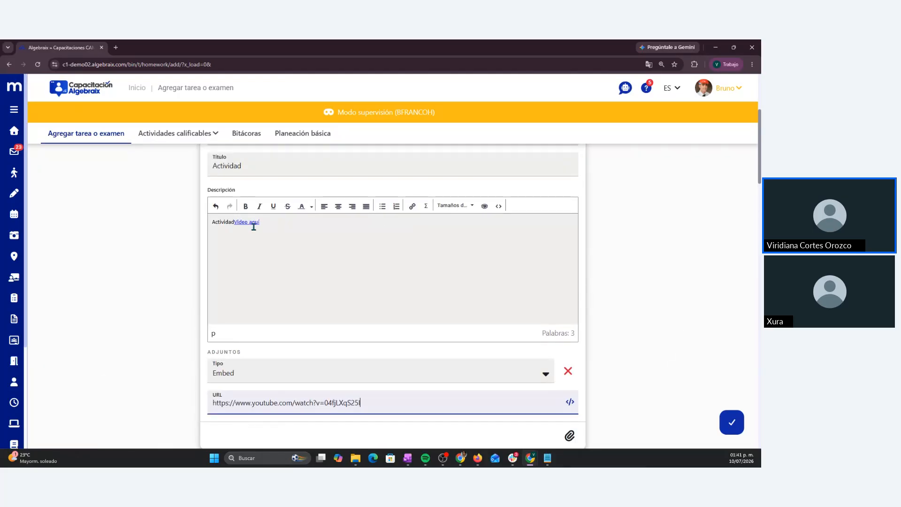
- Select the 2D : Conocimiento del medio class as the activity's recipient and look over the form again
scroll(443, 258, "down", 2)
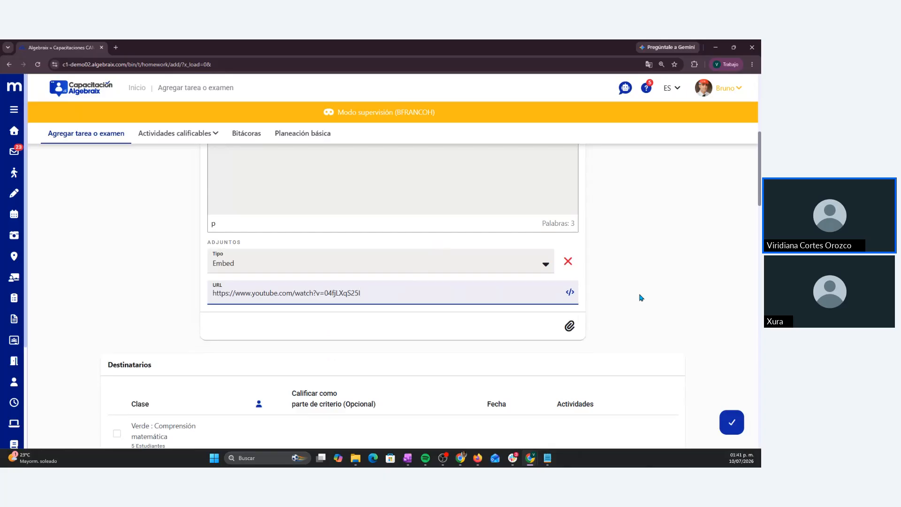
scroll(641, 297, "down", 5)
scroll(641, 298, "down", 3)
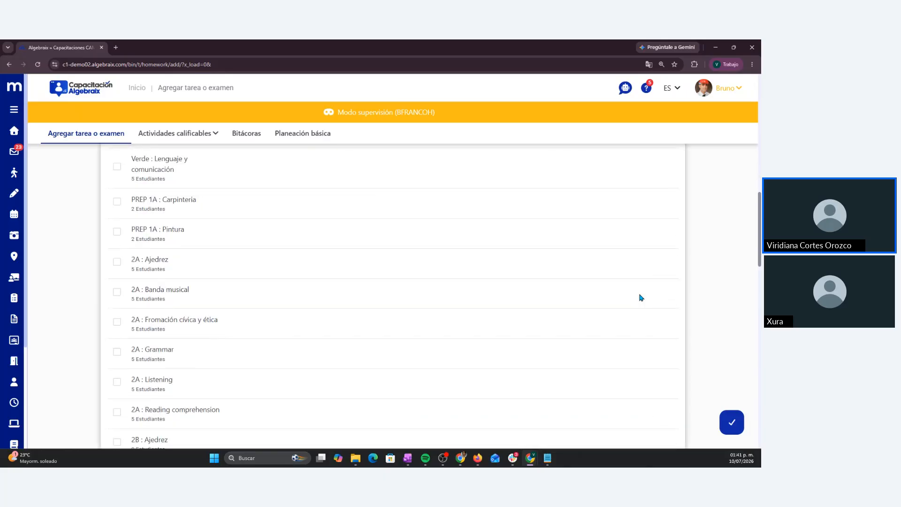
scroll(487, 334, "down", 1)
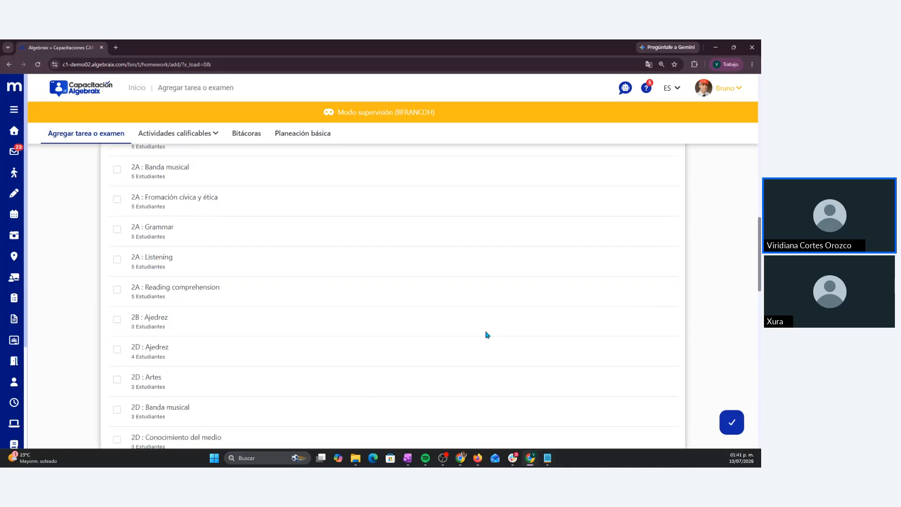
scroll(170, 394, "down", 2)
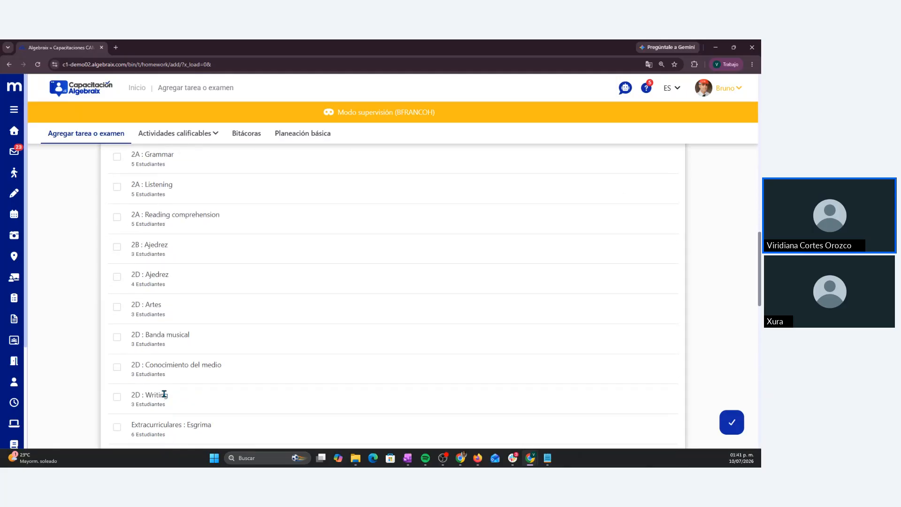
left_click(117, 367)
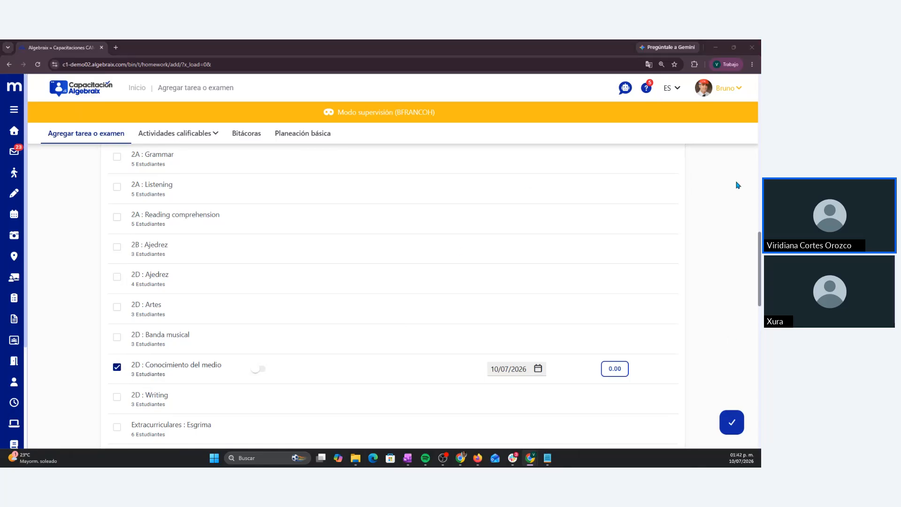
scroll(738, 183, "up", 10)
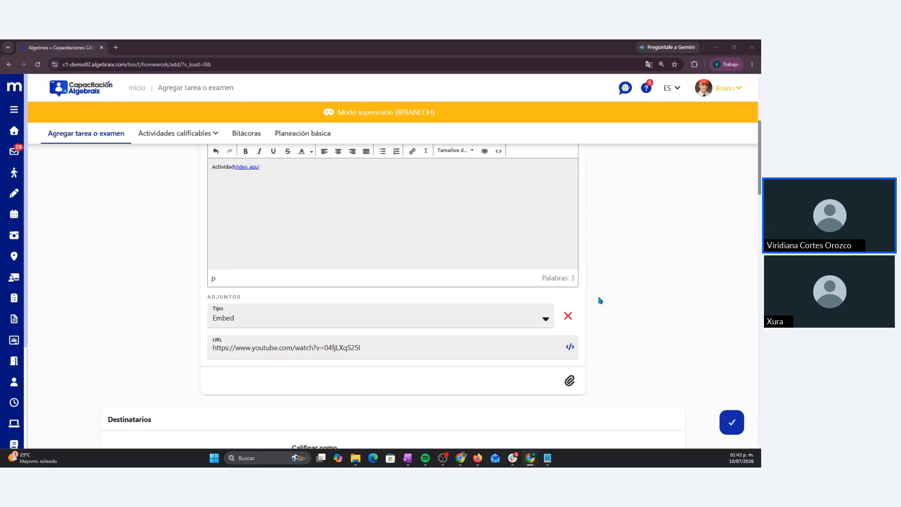
scroll(667, 295, "down", 3)
scroll(668, 296, "down", 2)
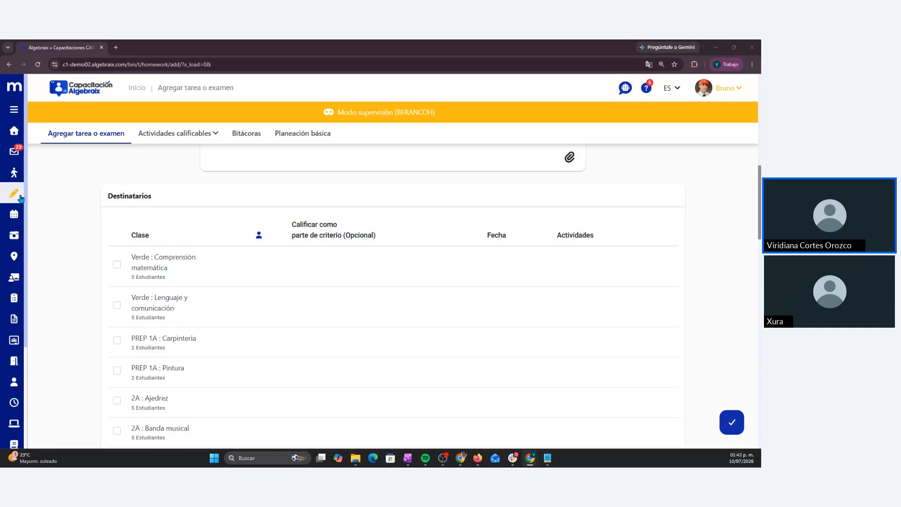
- Start a new daily grouping in class planning and title it "Planeación 1"
mouse_move(28, 256)
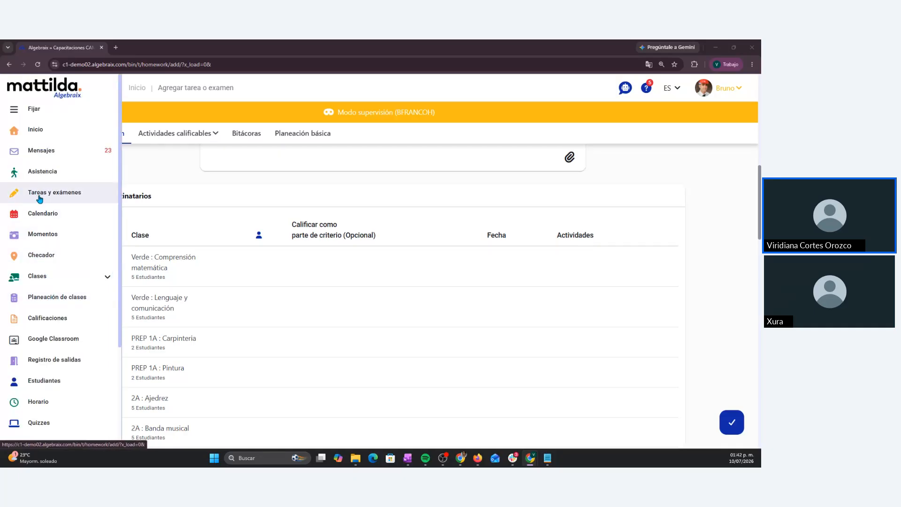
left_click(52, 300)
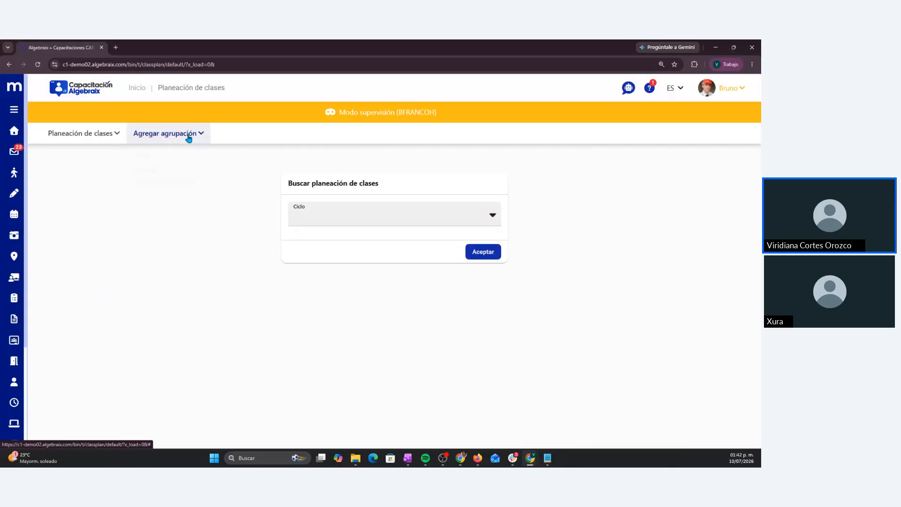
left_click(189, 135)
left_click(173, 158)
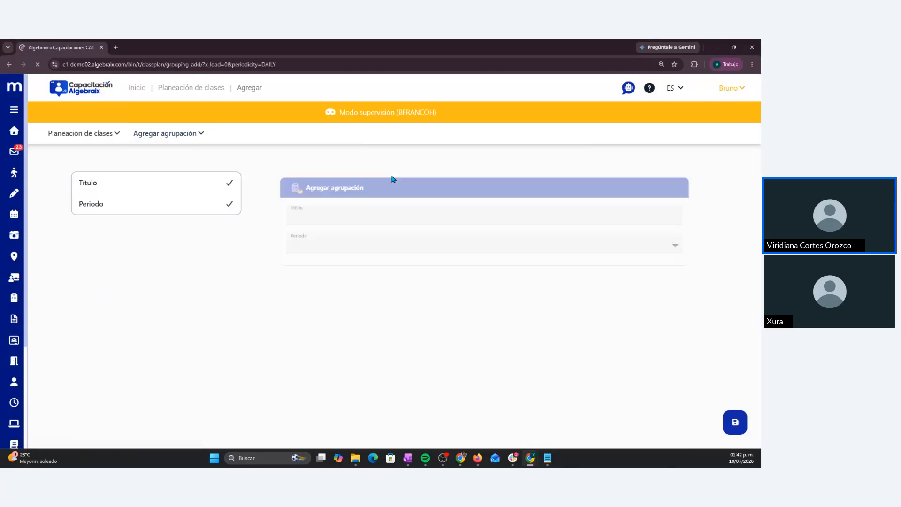
left_click(397, 214)
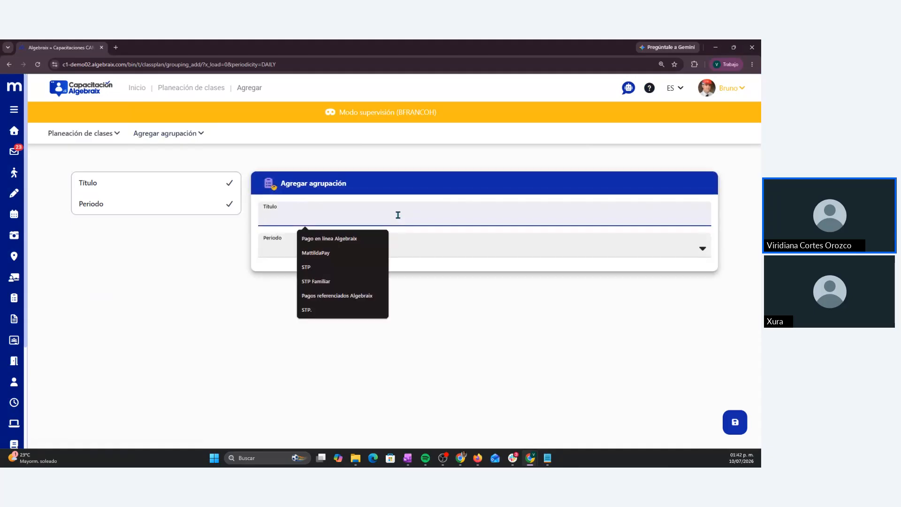
type("Planeación 1")
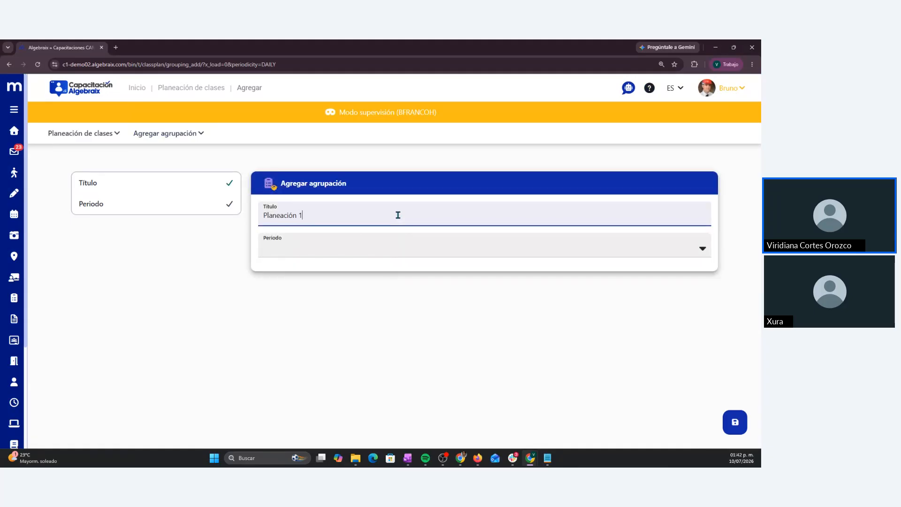
- Set the grouping's period to 2025-2026 » Secundaria 25-26 » Parcial 3 and its class to 01 - PRIMERO: Física I
left_click(380, 256)
left_click(380, 274)
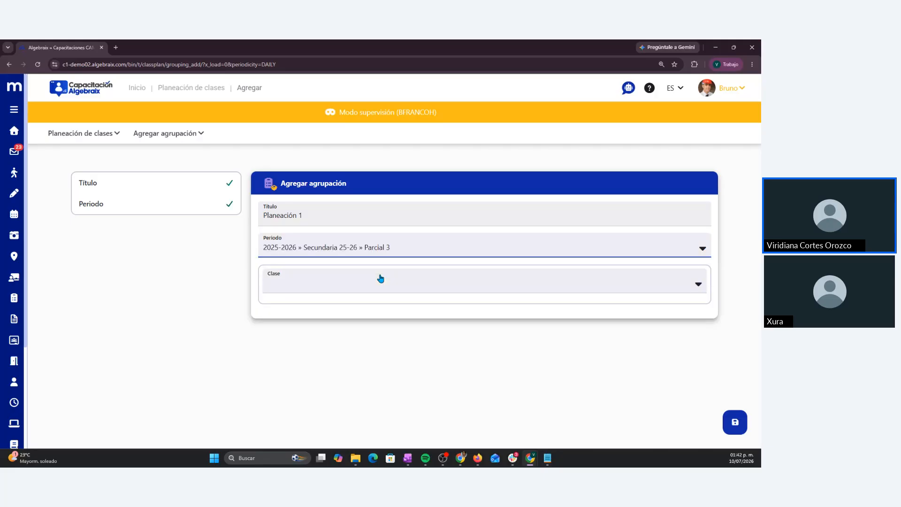
left_click(324, 279)
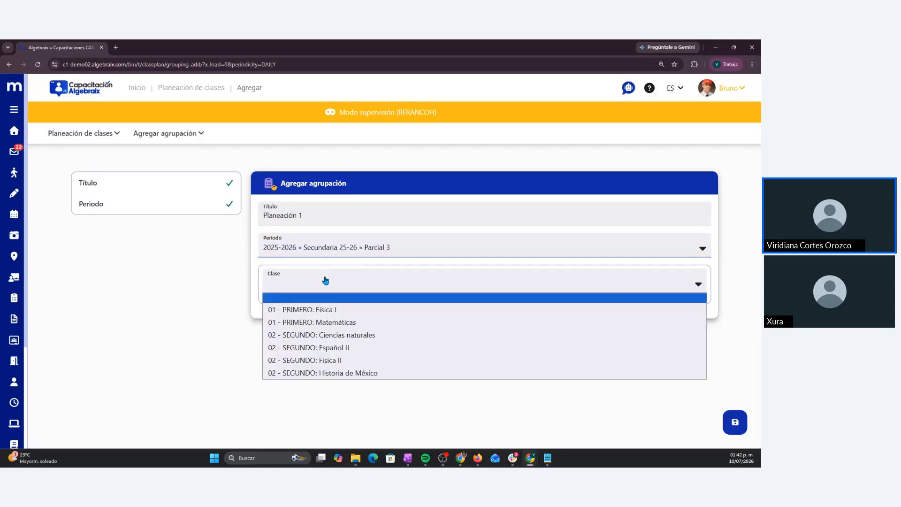
left_click(334, 309)
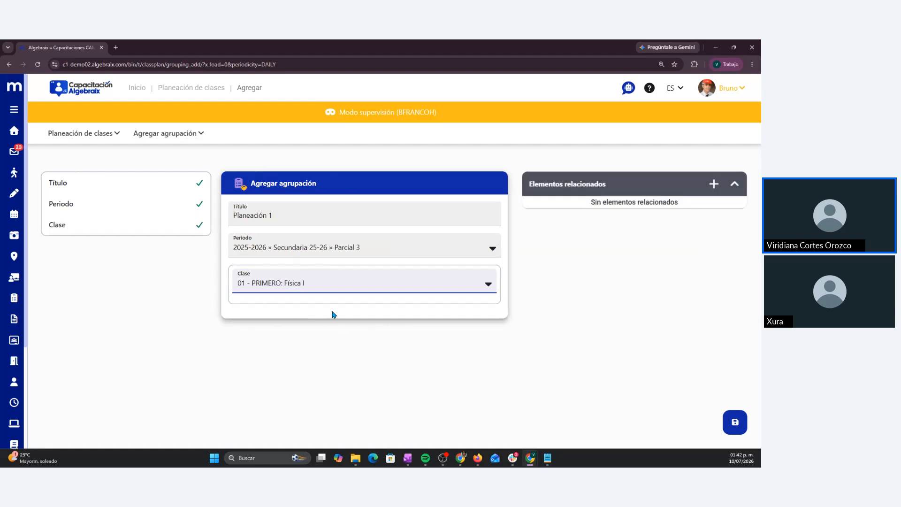
scroll(332, 313, "down", 2)
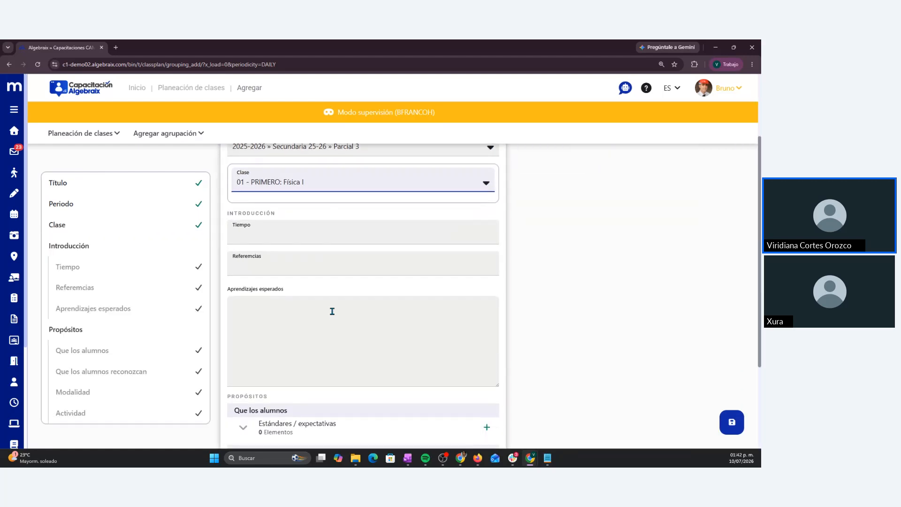
left_click(332, 311)
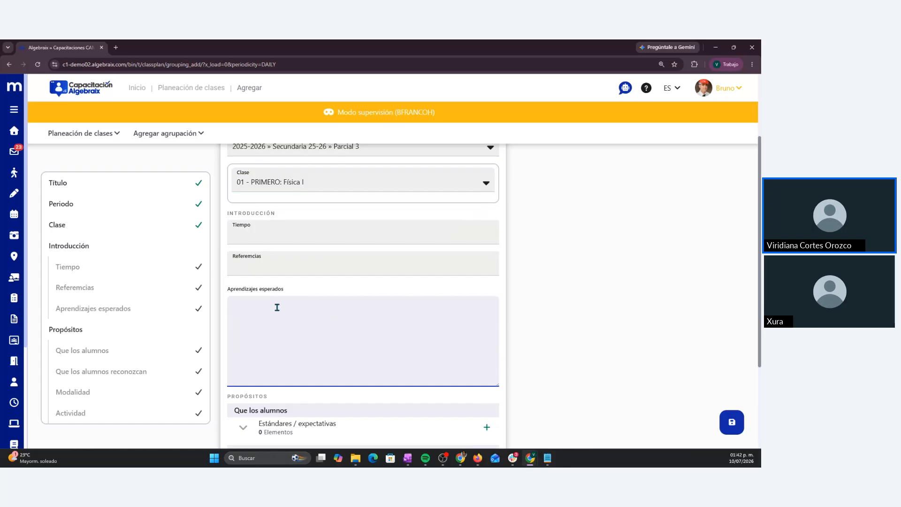
type("https://www.youtube.com/watch?v=04fjLXqS25I")
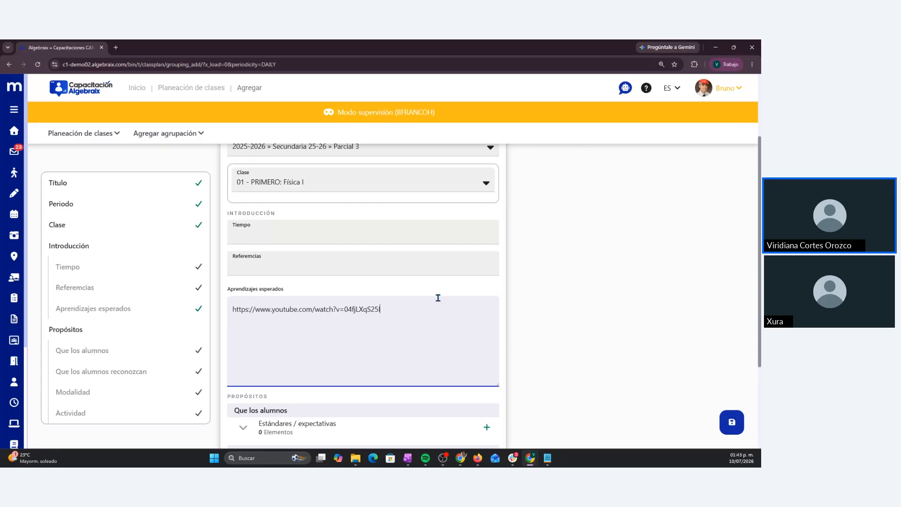
- Look up elements of type Actividad that can be related to the grouping, and leave the selection without choosing any
scroll(516, 276, "up", 3)
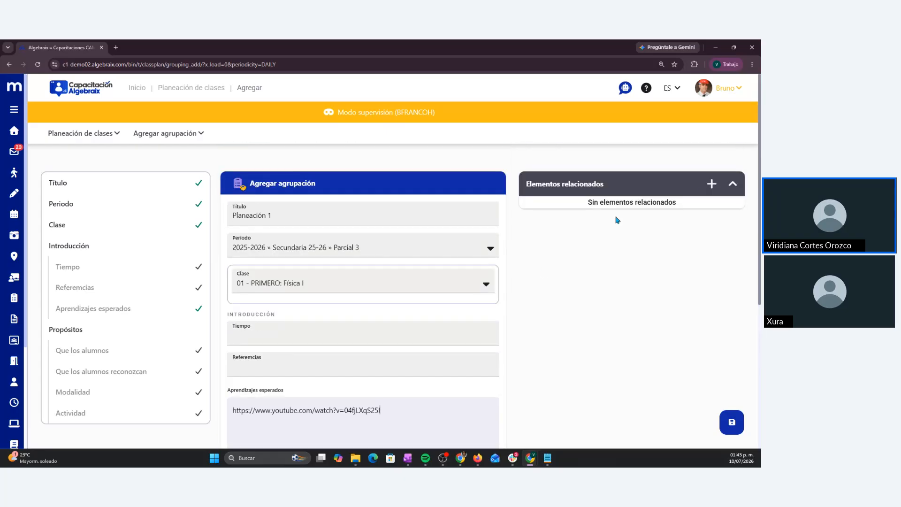
left_click(711, 184)
left_click(414, 274)
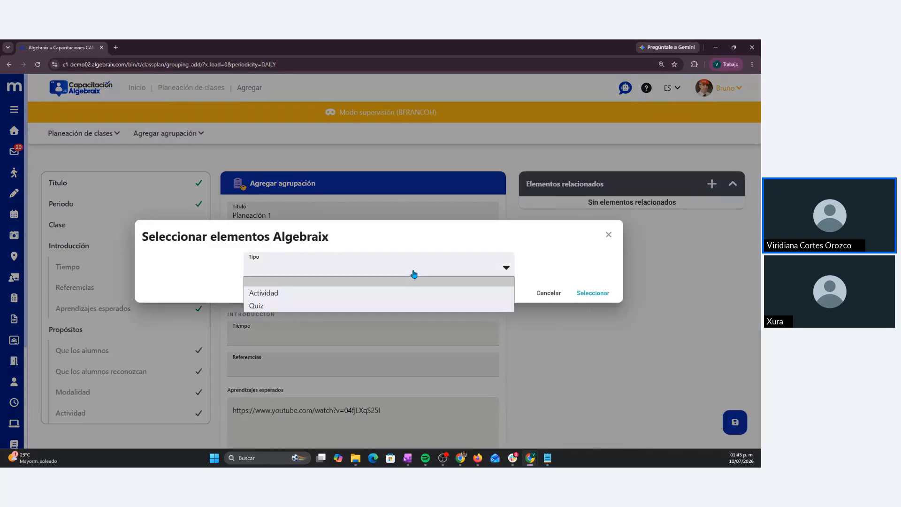
left_click(406, 290)
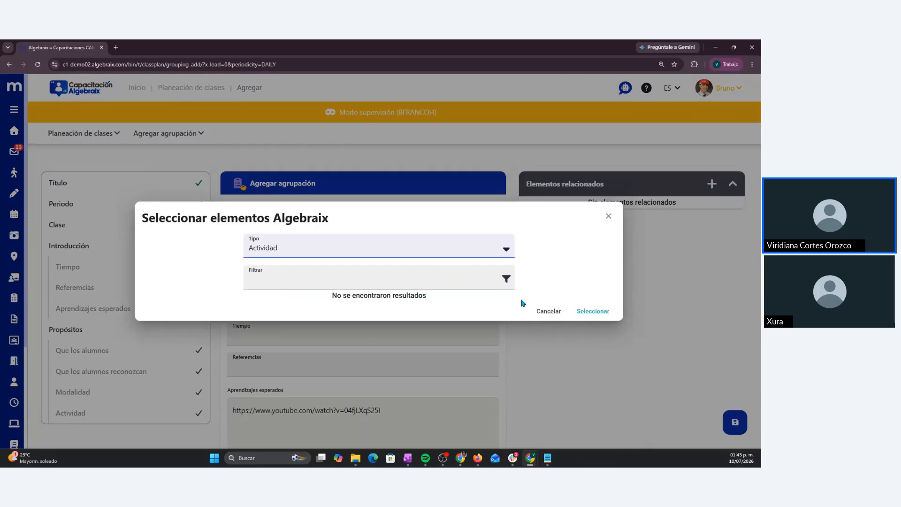
left_click(544, 311)
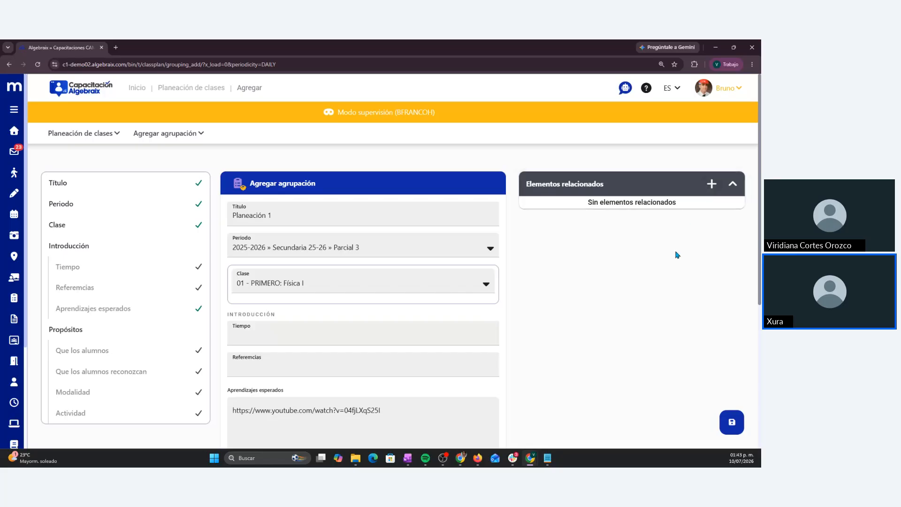
- Review the element types available for the grouping's related elements and cancel the selection
scroll(676, 254, "down", 1)
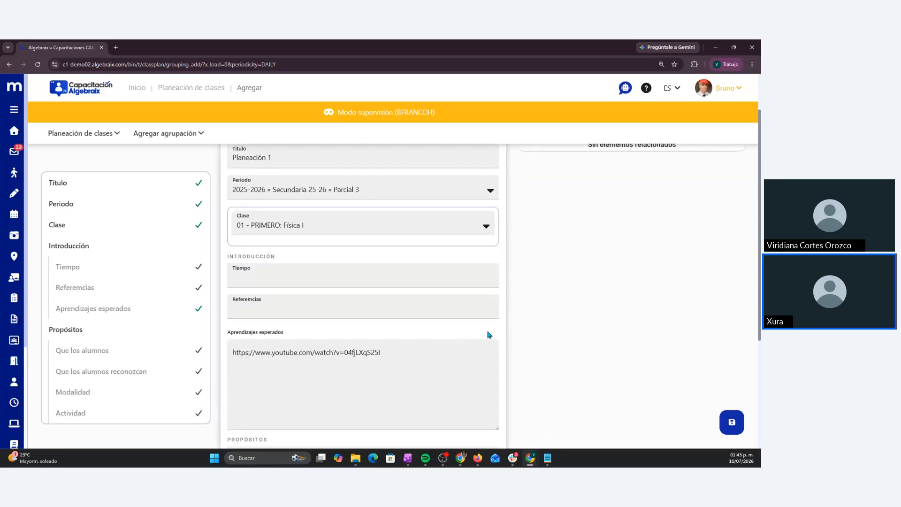
scroll(607, 316, "up", 1)
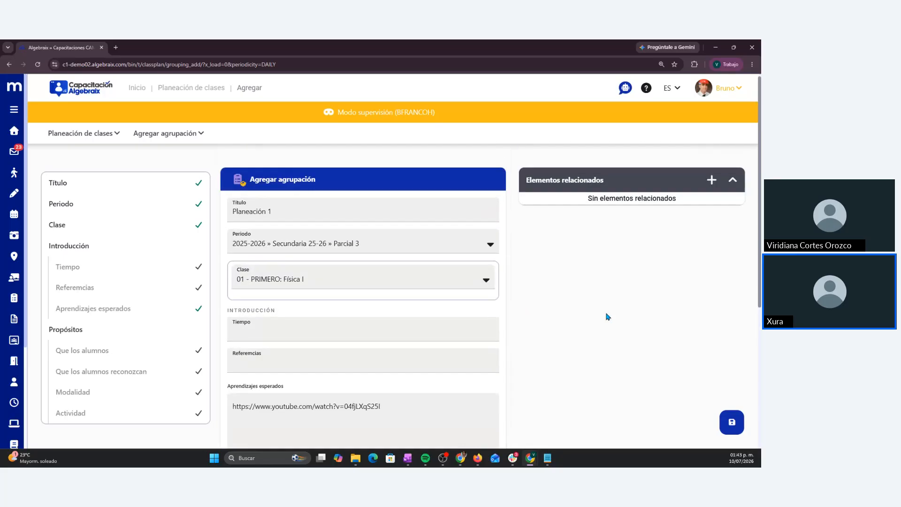
left_click(710, 182)
left_click(469, 267)
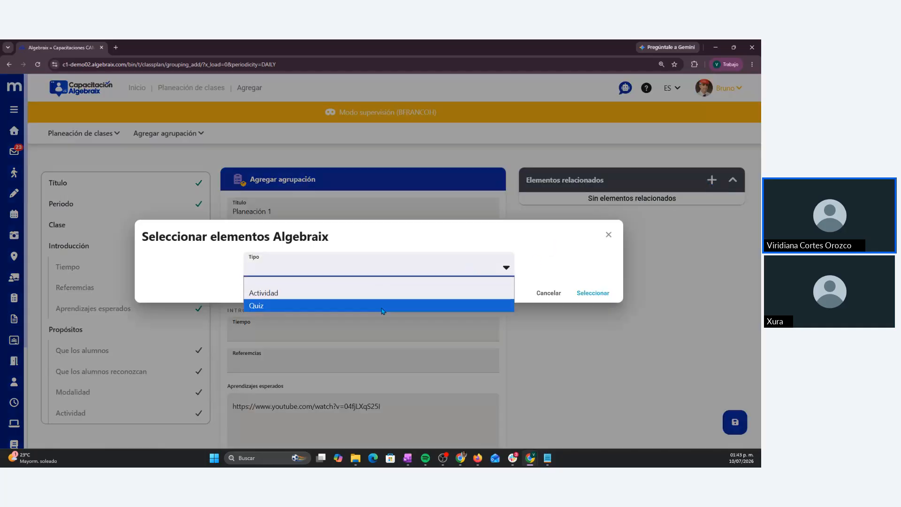
left_click(594, 349)
left_click(475, 274)
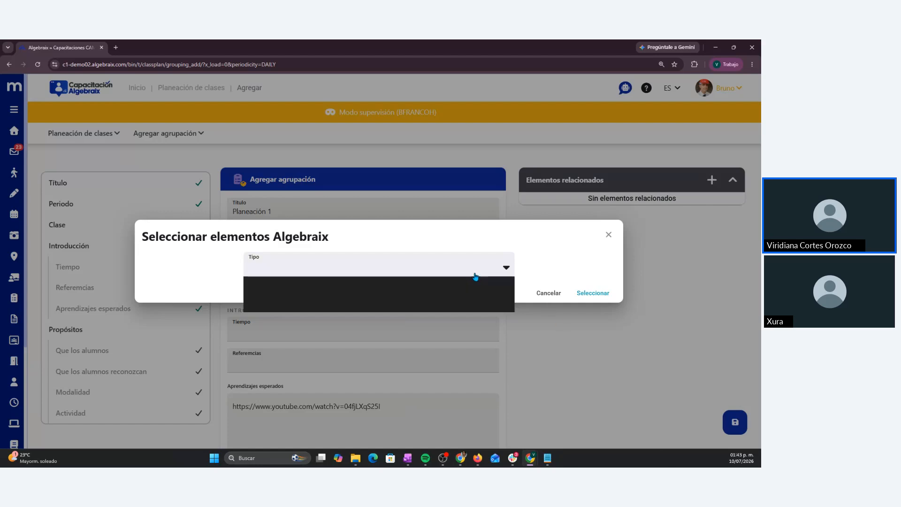
left_click(541, 296)
left_click(542, 294)
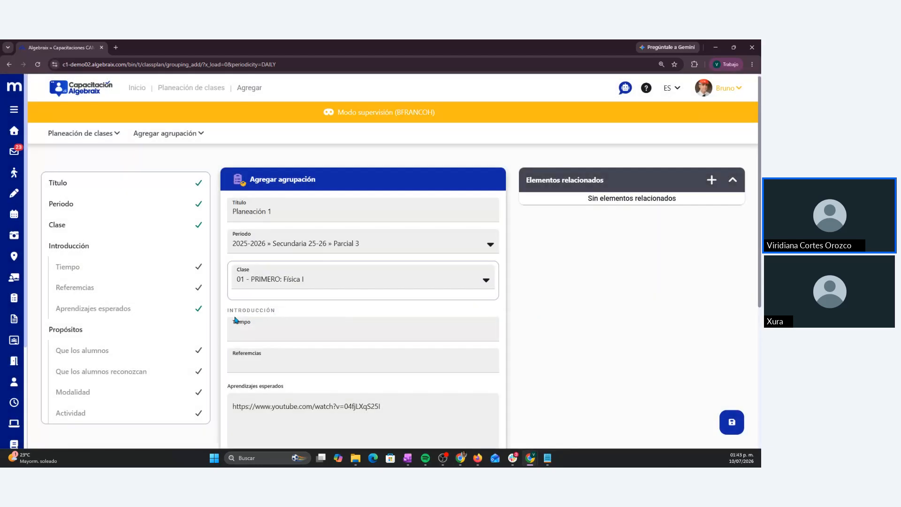
- Go to the virtual library and start adding a new article
mouse_move(15, 344)
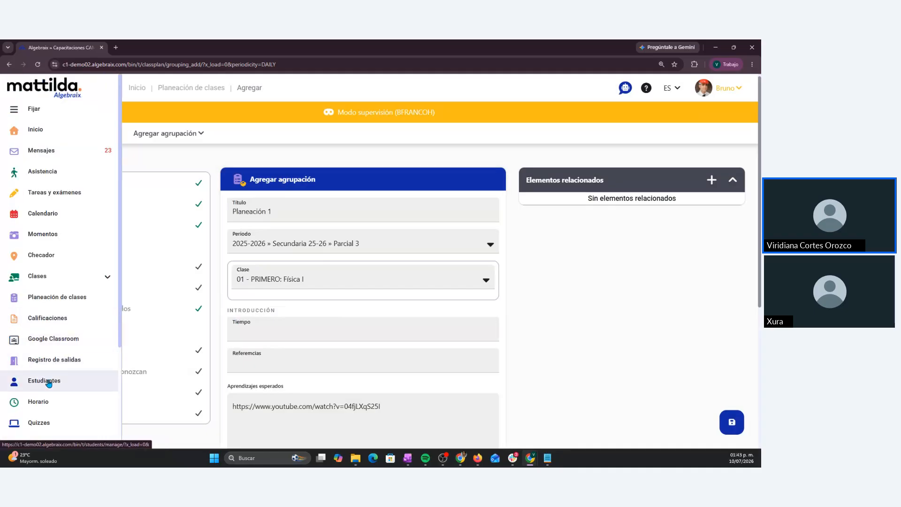
scroll(52, 365, "down", 1)
scroll(51, 364, "down", 3)
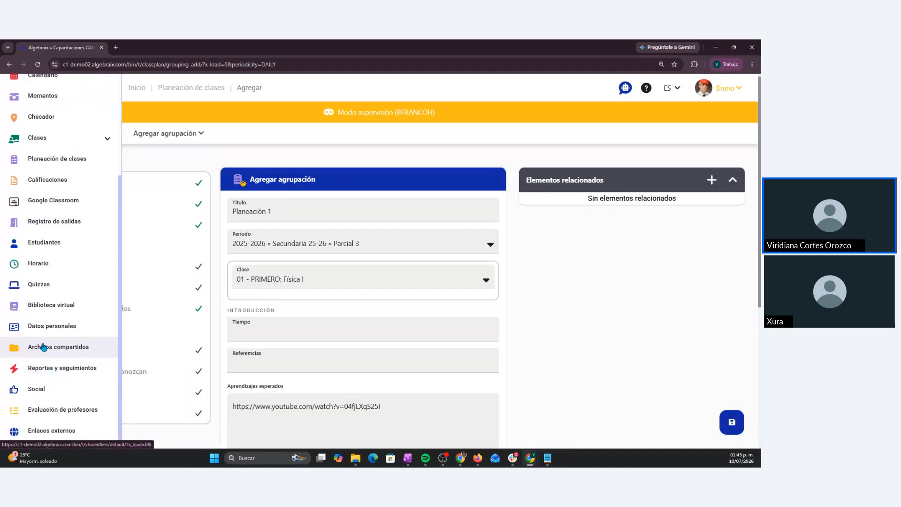
left_click(62, 307)
left_click(738, 432)
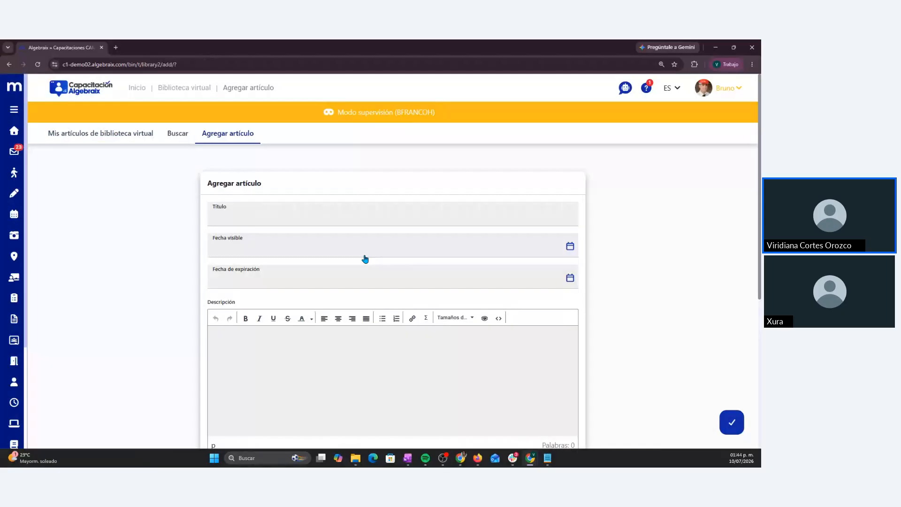
- Check the attachment types for the library article and assign it to the 2D: Conocimiento del medio class
scroll(365, 259, "down", 5)
left_click(317, 257)
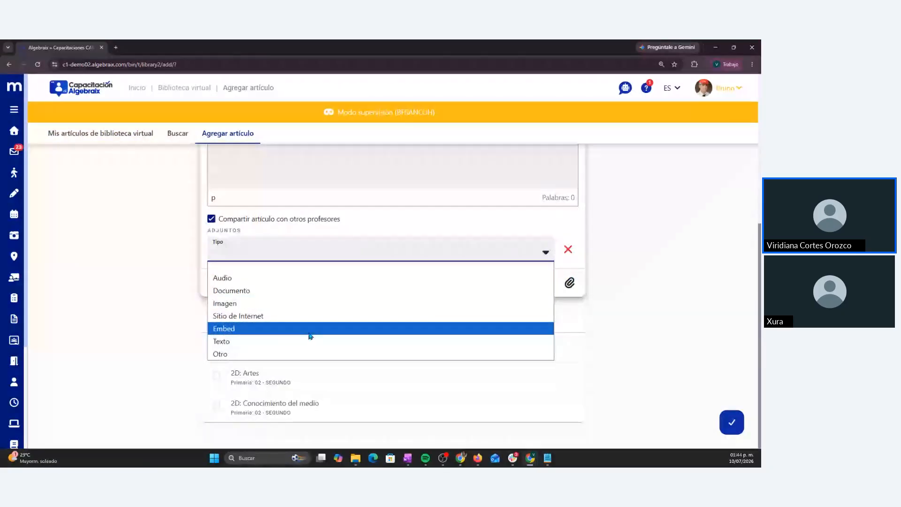
left_click(207, 322)
left_click(216, 406)
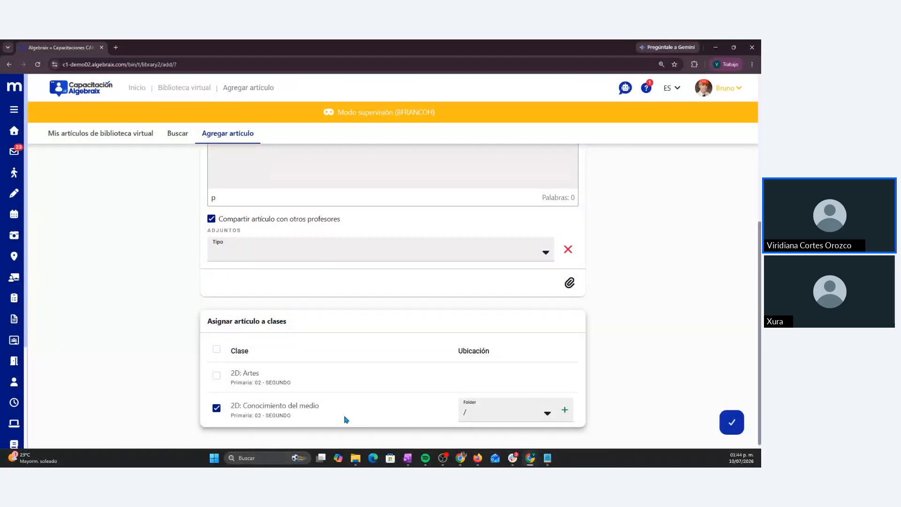
- Return to class planning and start another daily grouping titled "Planeacipo"
mouse_move(62, 298)
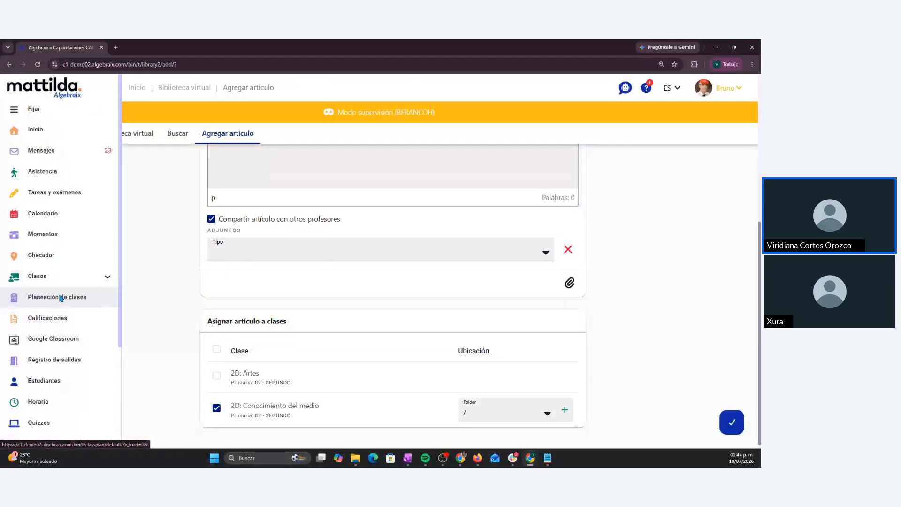
left_click(61, 299)
left_click(354, 219)
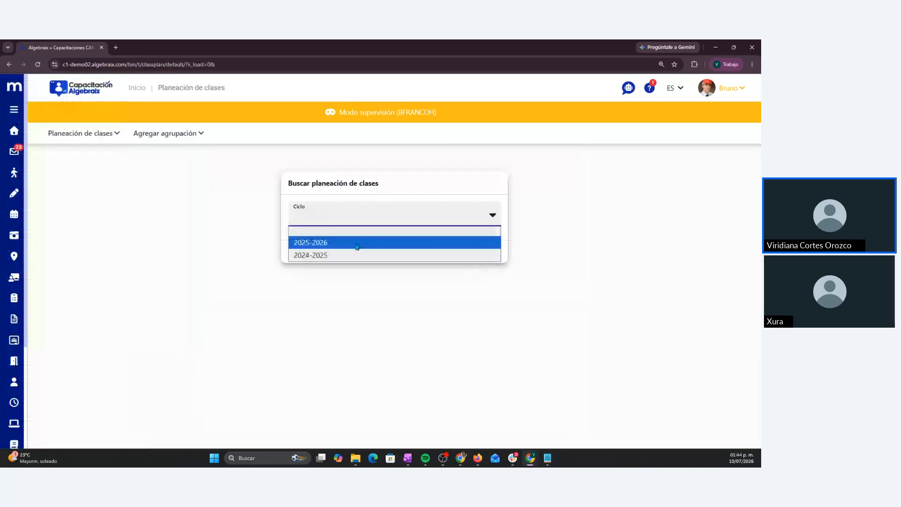
left_click(168, 133)
left_click(177, 162)
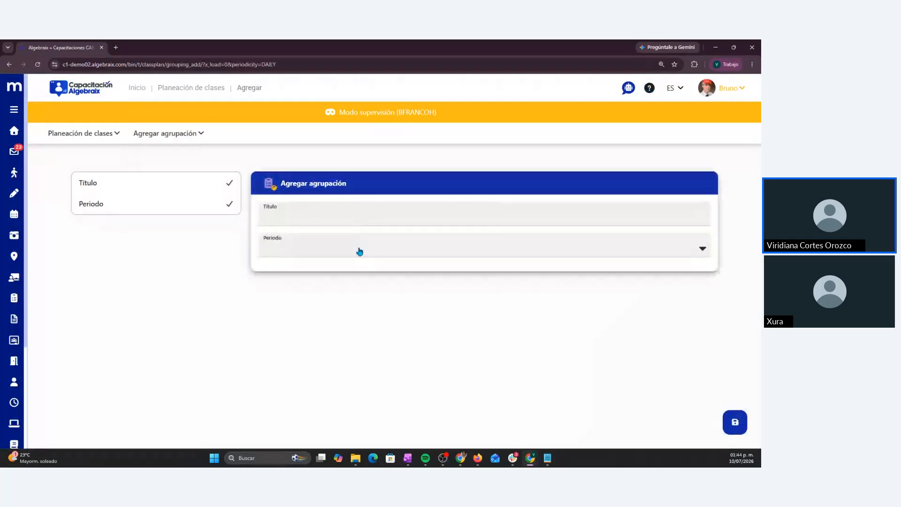
left_click(353, 220)
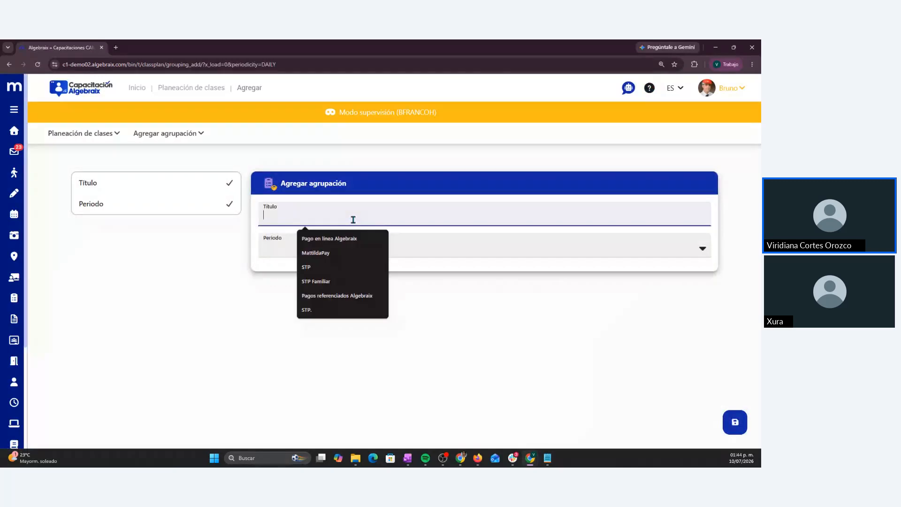
type("Planeacipo")
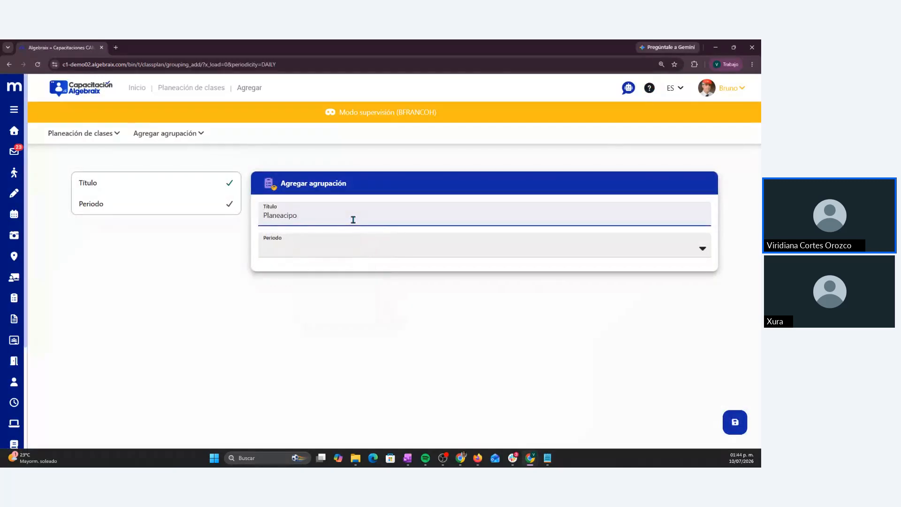
- Choose the period 2025-2026 » Secundaria 25-26 » Parcial 3 and the class 02 - SEGUNDO: Ciencias naturales for the new grouping
left_click(340, 252)
left_click(343, 275)
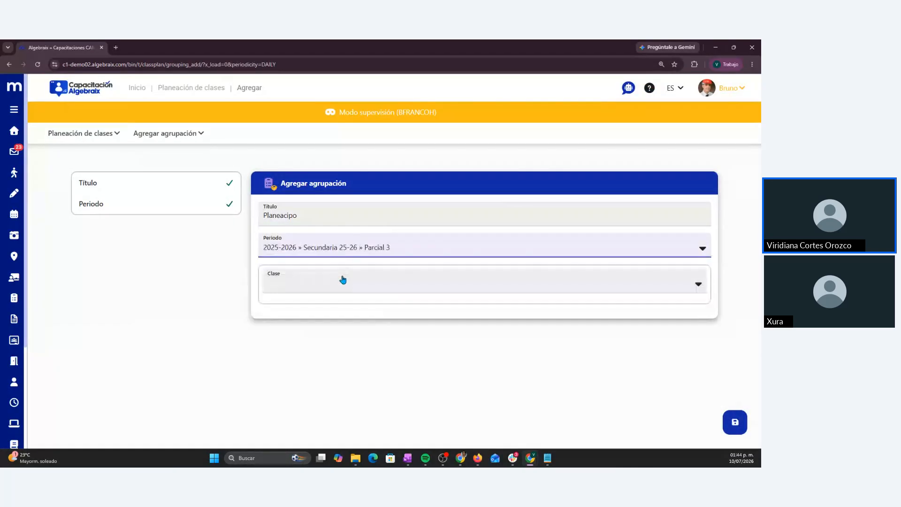
left_click(333, 287)
left_click(354, 332)
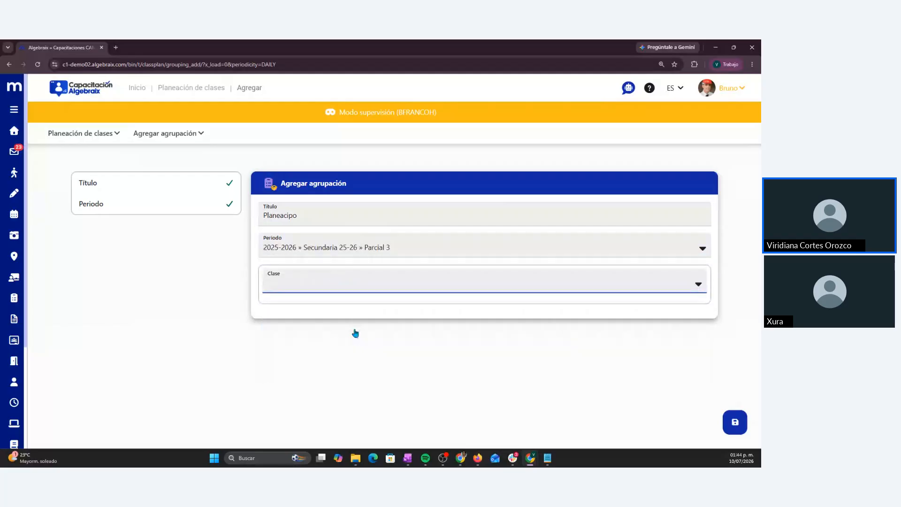
- Select all the Ciencias naturales groups for the grouping and look over the rest of its form
scroll(595, 282, "down", 3)
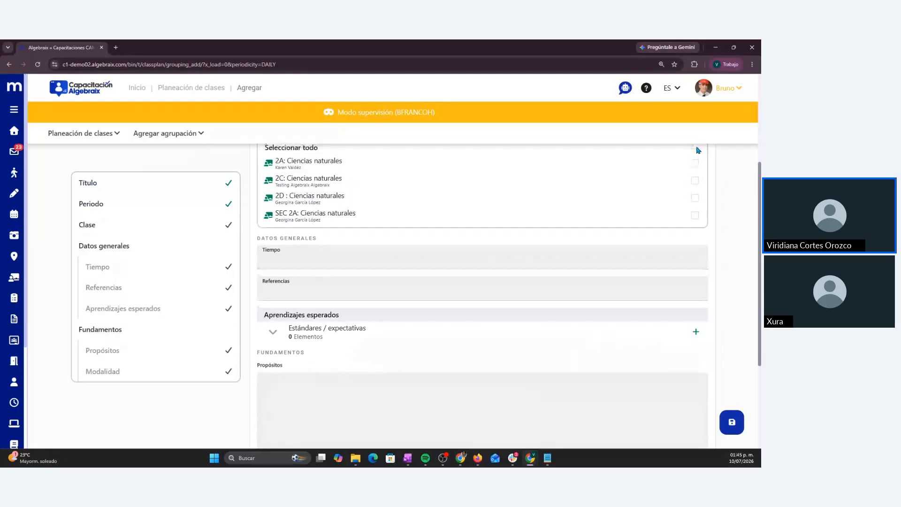
left_click(697, 148)
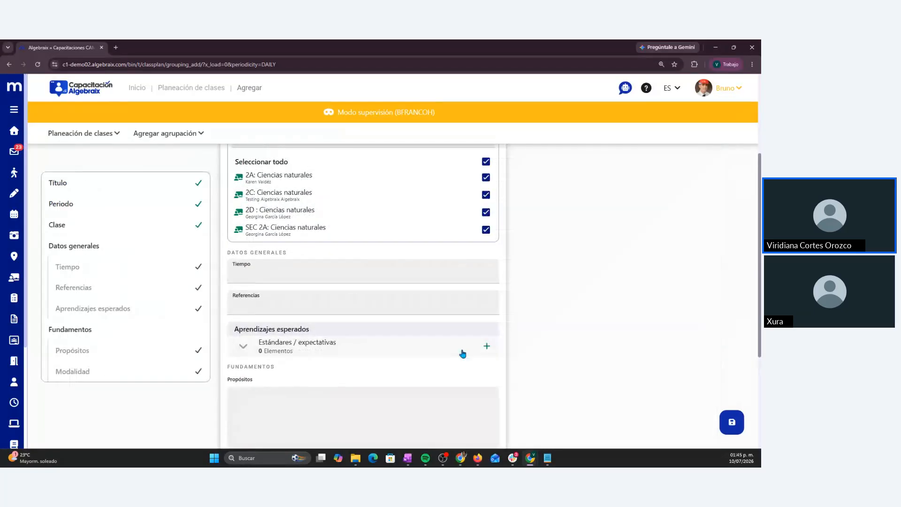
scroll(461, 351, "down", 1)
scroll(462, 350, "up", 4)
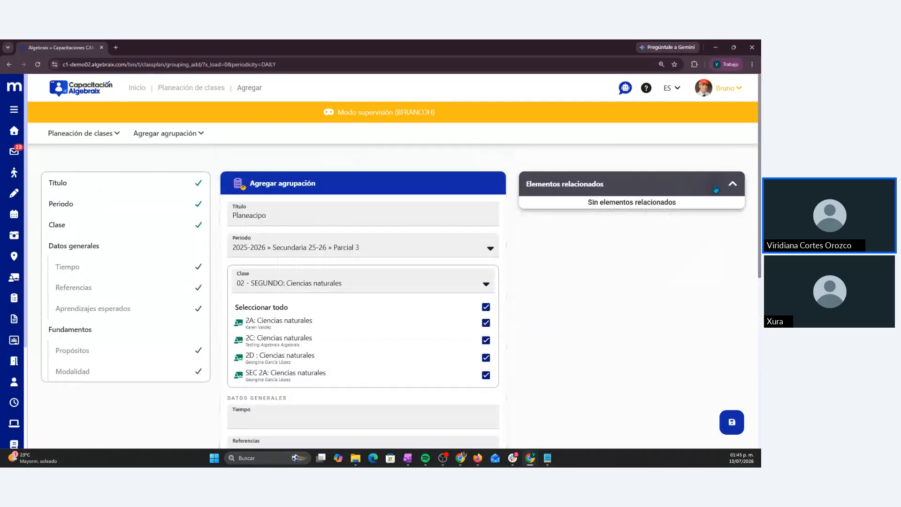
- Open the related elements selection for the grouping and examine the available element types
left_click(714, 186)
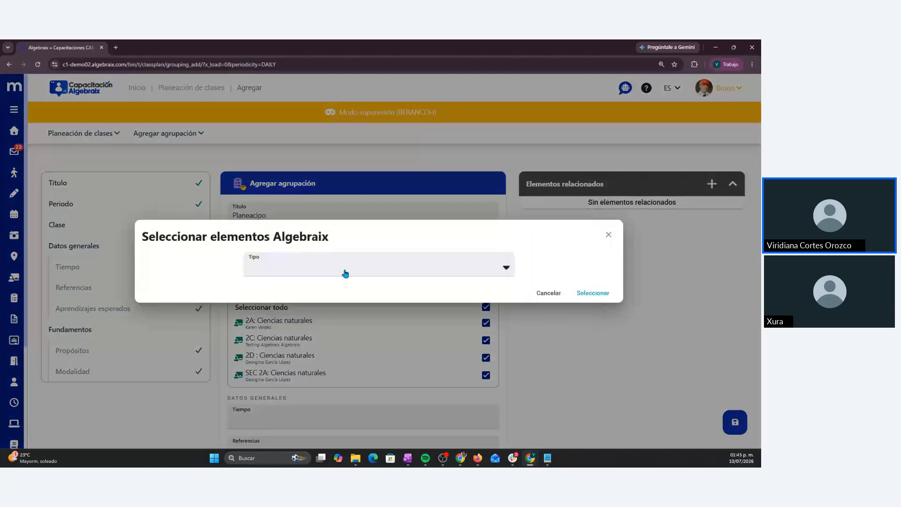
left_click(344, 267)
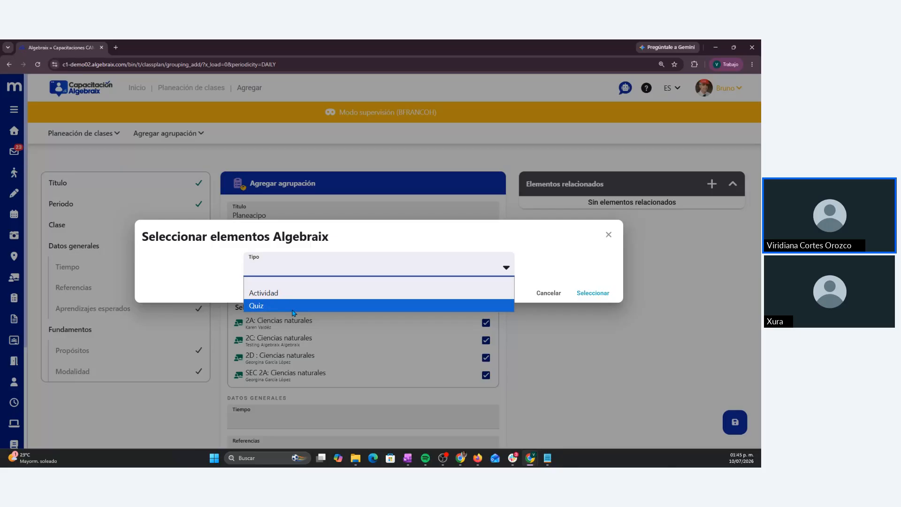
key("Up")
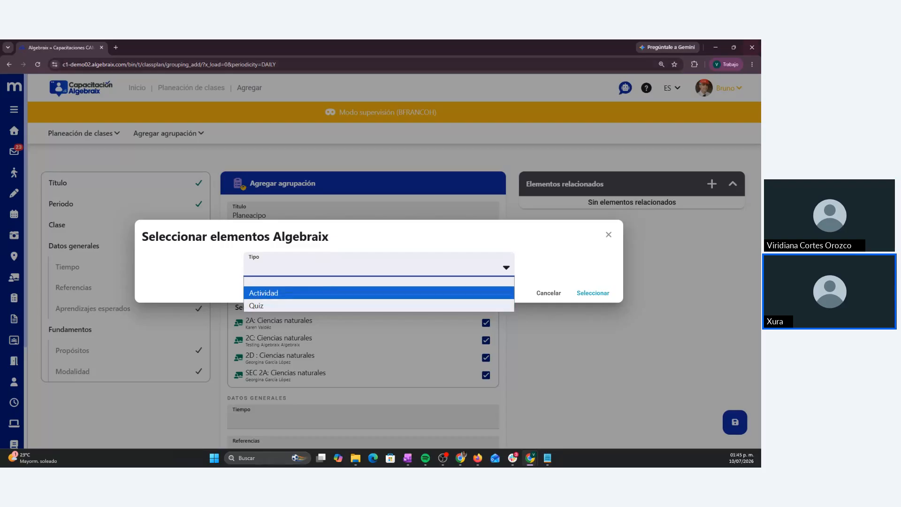
key("Escape")
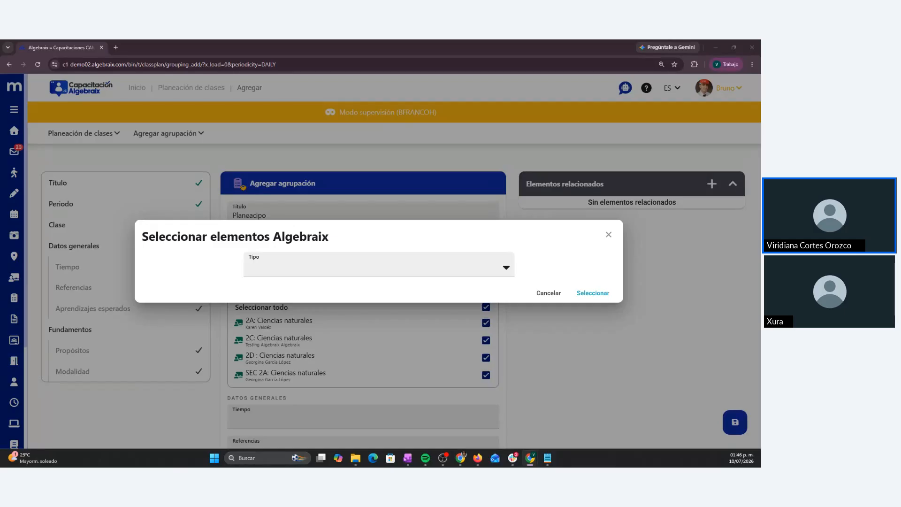
- Switch to the Miro board, maximize it and add a rectangle labelled "Planeación de clases"
left_click_drag(760, 117, 413, 112)
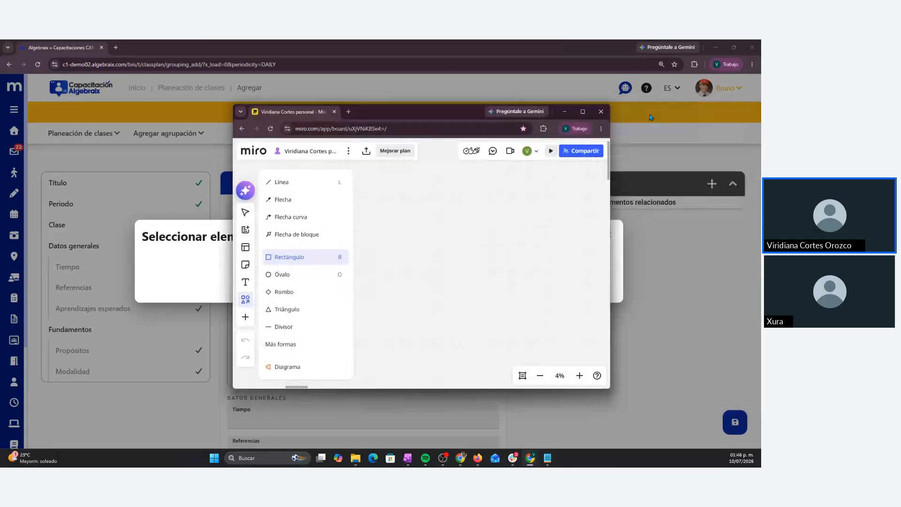
left_click(583, 113)
left_click_drag(241, 172, 319, 210)
type("P")
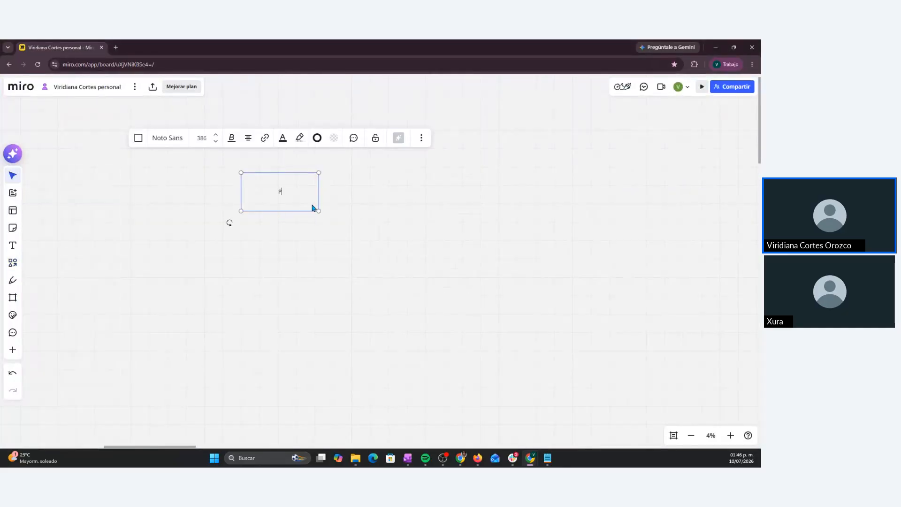
type("lneación de")
key("BackSpace")
key("BackSpace")
key("BackSpace")
key("BackSpace")
key("BackSpace")
key("BackSpace")
key("BackSpace")
key("BackSpace")
key("BackSpace")
key("BackSpace")
key("BackSpace")
key("BackSpace")
type("laneación de clases")
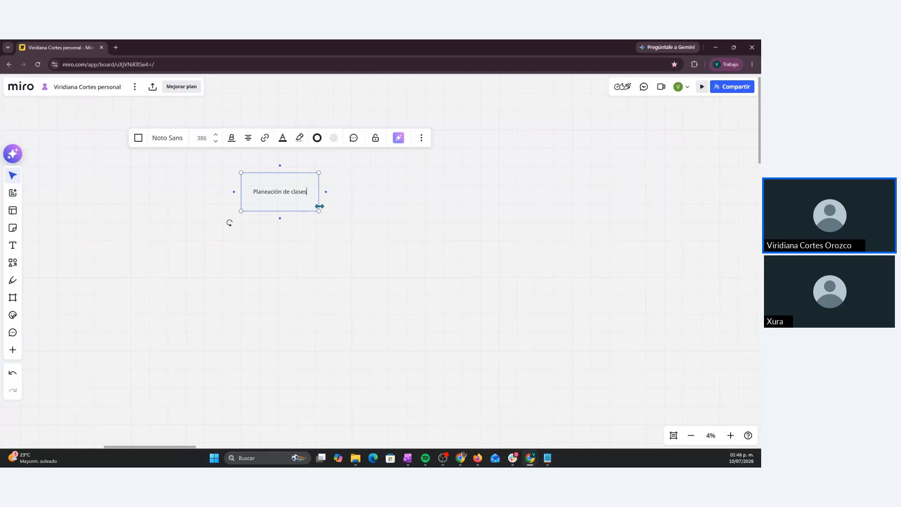
left_click(341, 225)
- Draw a flatter rectangle just below the "Planeación de clases" box and label it "Secciones"
left_click(13, 262)
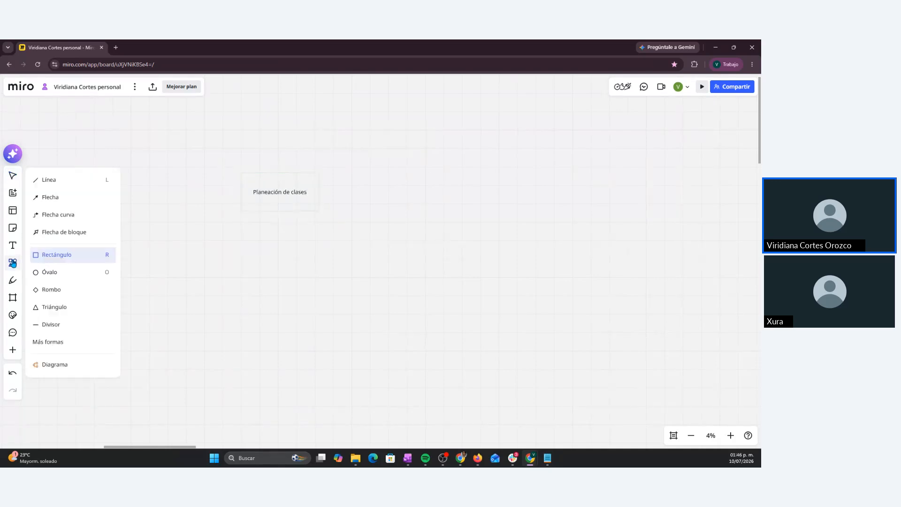
left_click(58, 256)
left_click_drag(268, 217, 348, 238)
type("Sección")
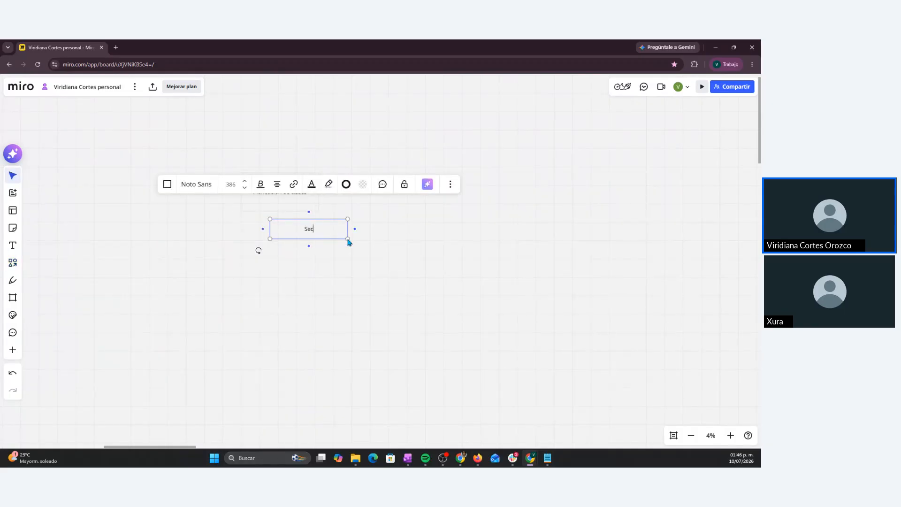
key("BackSpace")
key("BackSpace")
type("ones")
left_click(391, 257)
- Duplicate the "Secciones" box directly beneath it and change the copy's text to "Conjunto de campos"
left_click(318, 231)
left_click_drag(316, 233, 309, 254)
double_click(309, 251)
key("ctrl+c")
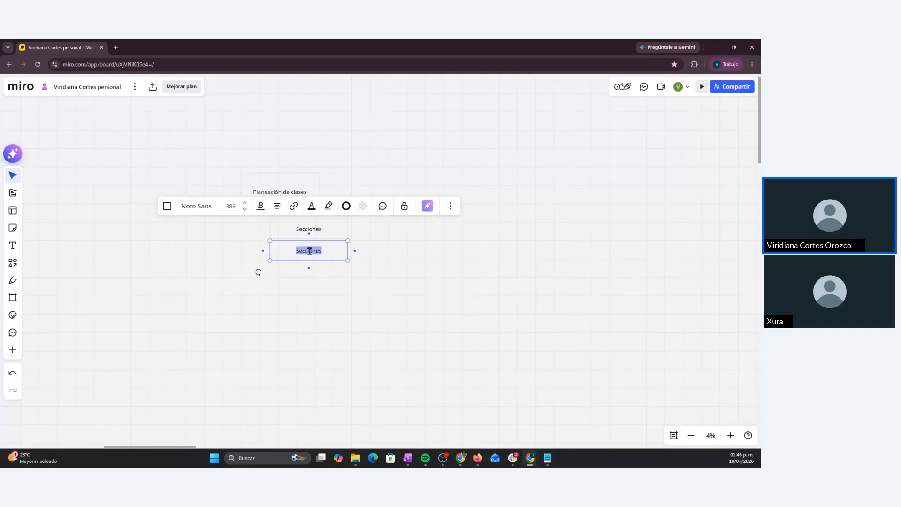
type("Conunto de campos")
double_click(297, 252)
type("Conjunto")
left_click(326, 251)
key("ctrl+v")
key("ctrl+z")
left_click(404, 275)
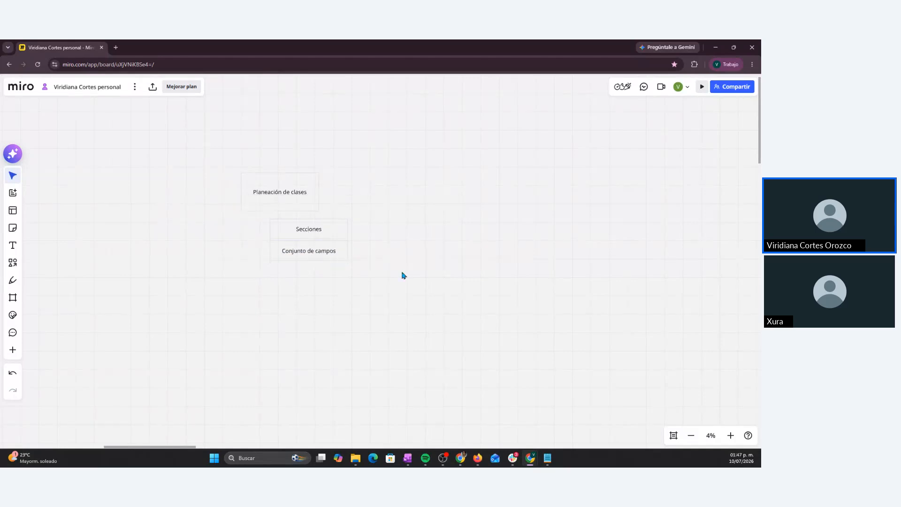
- Duplicate the "Conjunto de campos" box beneath it and extend the copy's text to "Conjunto de campos estructura plenación mismo"
left_click(318, 251)
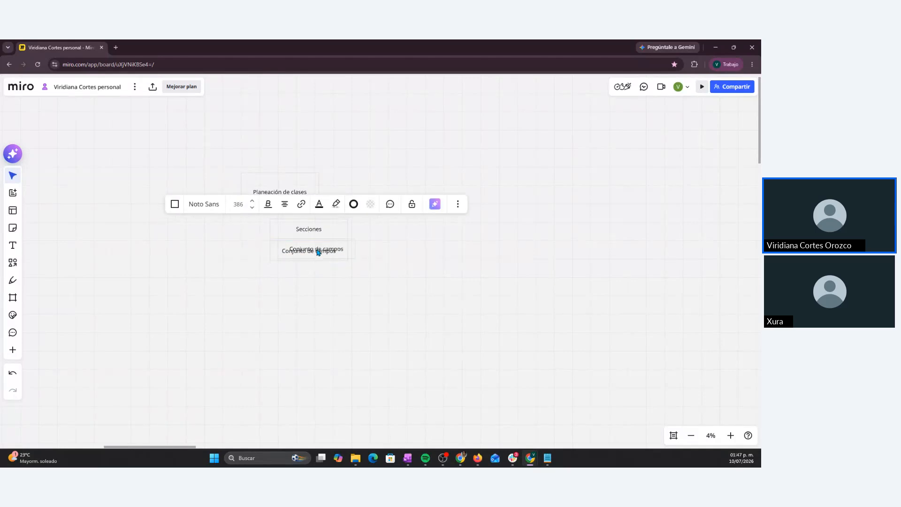
left_click_drag(318, 251, 310, 276)
left_click(337, 273)
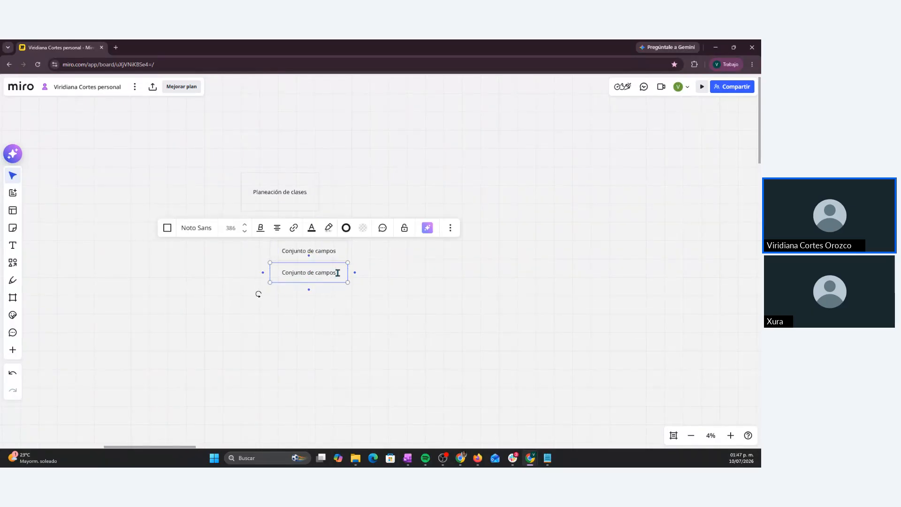
type("estructu")
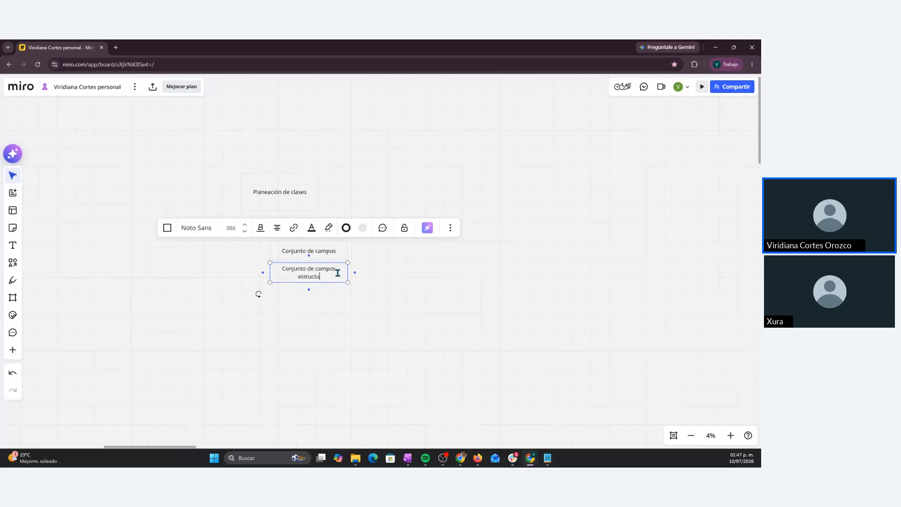
type("ra plenación mismo")
left_click(413, 268)
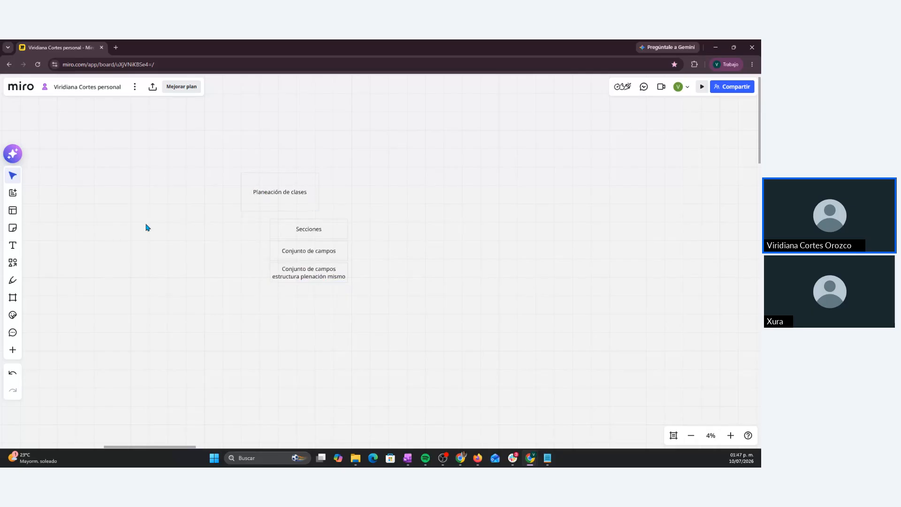
- Add a rectangle labelled "Profesores Algebraix" to the right of the "Planeación de clases" box
left_click(13, 263)
left_click(59, 255)
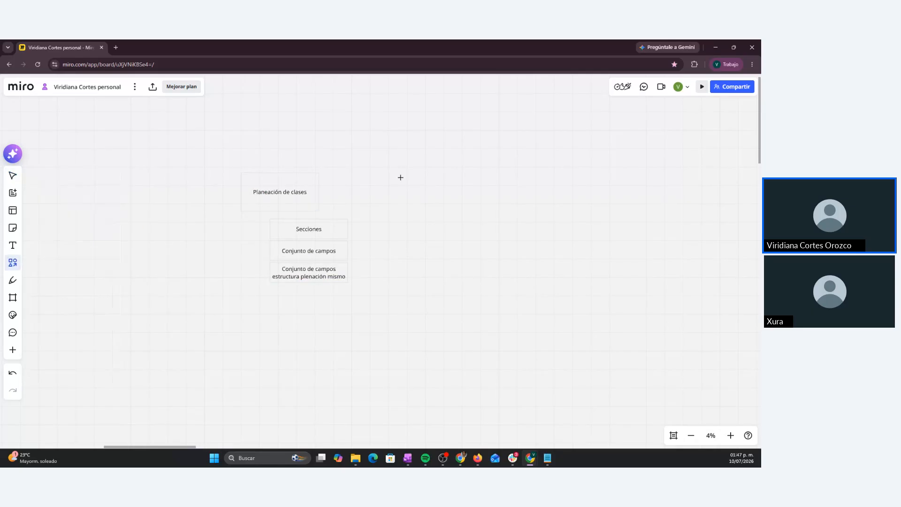
left_click(470, 206)
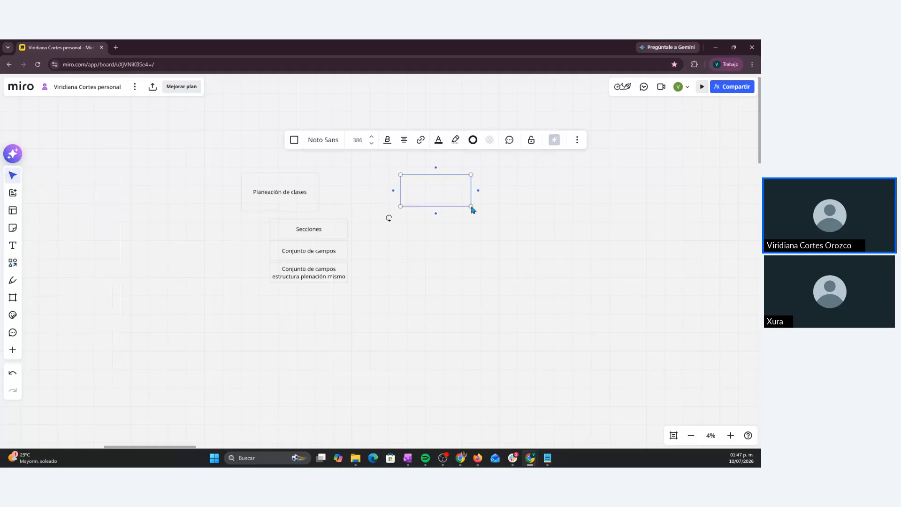
type("Profesores Algebraix")
left_click(525, 220)
- Duplicate the "Profesores Algebraix" box below it, list Tareas, Quizzes, Biblioteca virtual and Foros de discusión in the copy, and enlarge it
left_click(449, 201)
left_click_drag(449, 201, 479, 228)
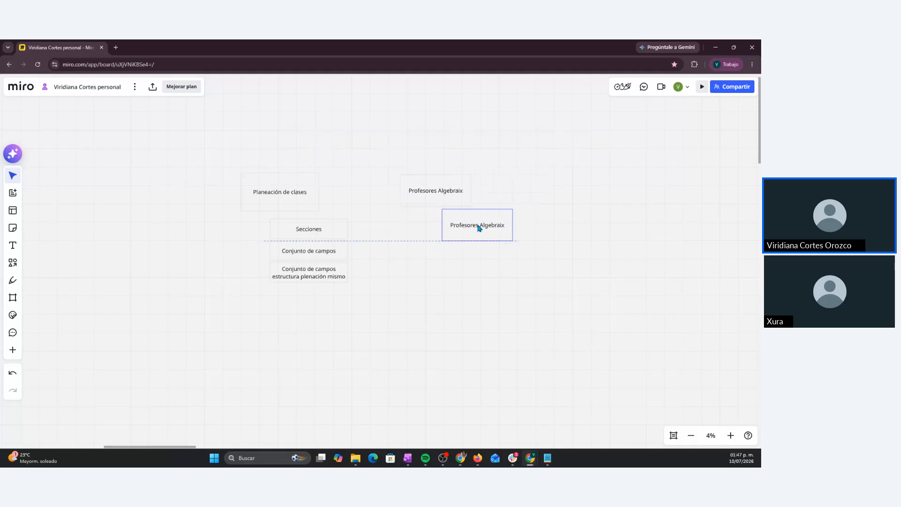
double_click(477, 224)
key("BackSpace")
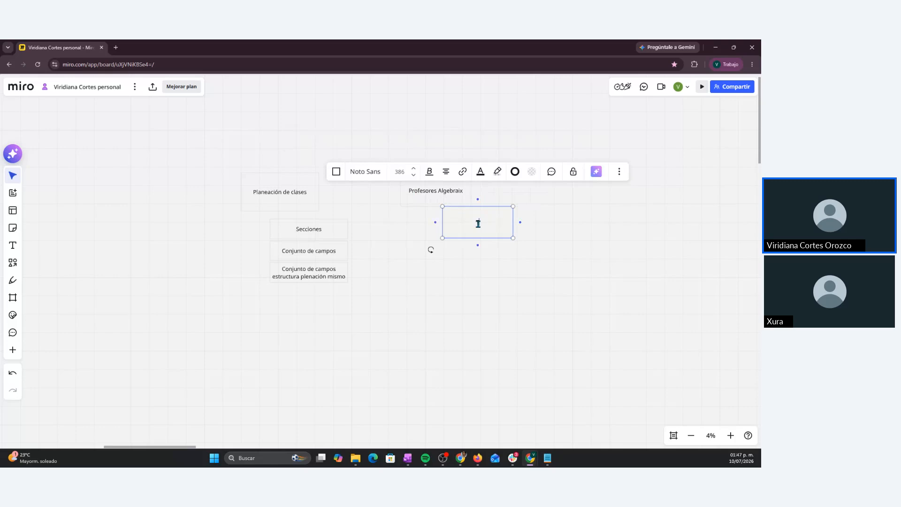
type("Tareas")
key("Return")
type("Quizzes ")
type("Biblioteca v")
type("irtua")
type("l")
key("Return")
type("Foros")
key("BackSpace")
key("BackSpace")
key("BackSpace")
key("BackSpace")
key("BackSpace")
type("Foros de discusión")
left_click_drag(513, 237, 527, 244)
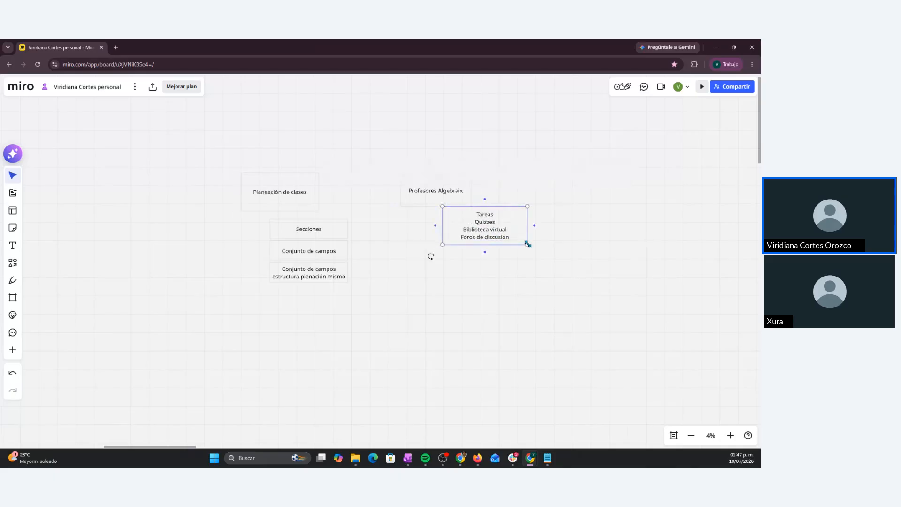
- Add a rectangle labelled "Revisión y aprobación de planeaciones" above and between the two main boxes
left_click(12, 262)
left_click(65, 255)
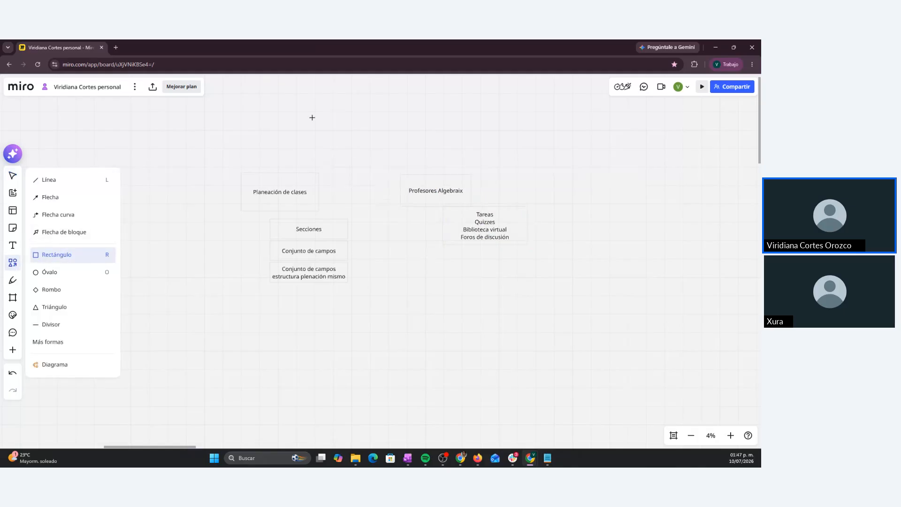
left_click_drag(323, 125, 414, 159)
type("Revis")
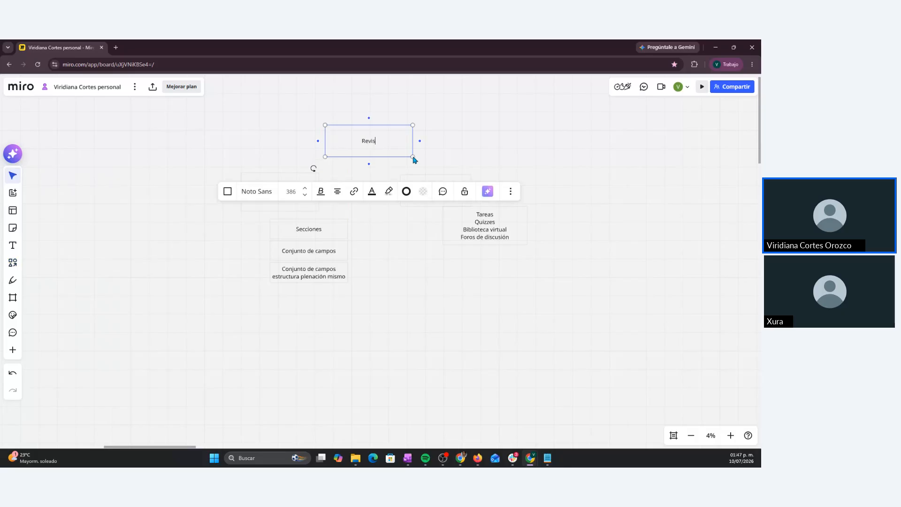
type("ión y aprobación de planeac")
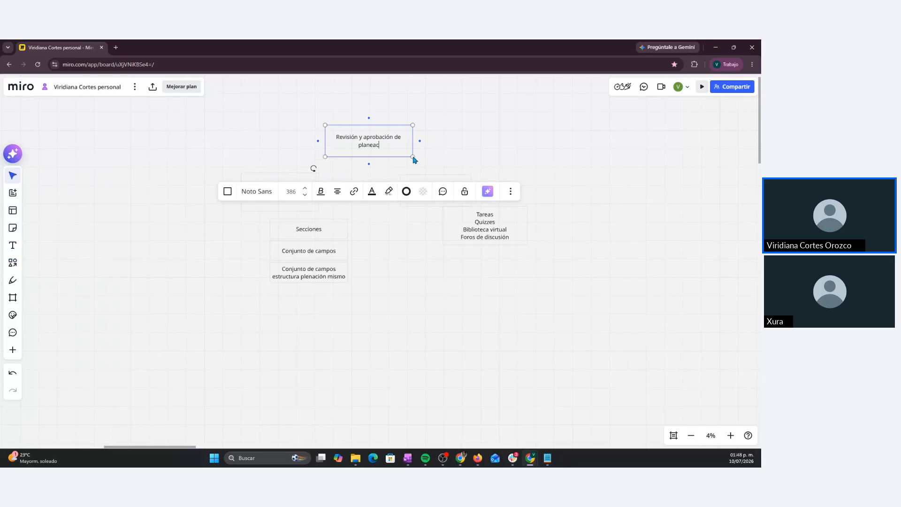
type("iones")
left_click(177, 244)
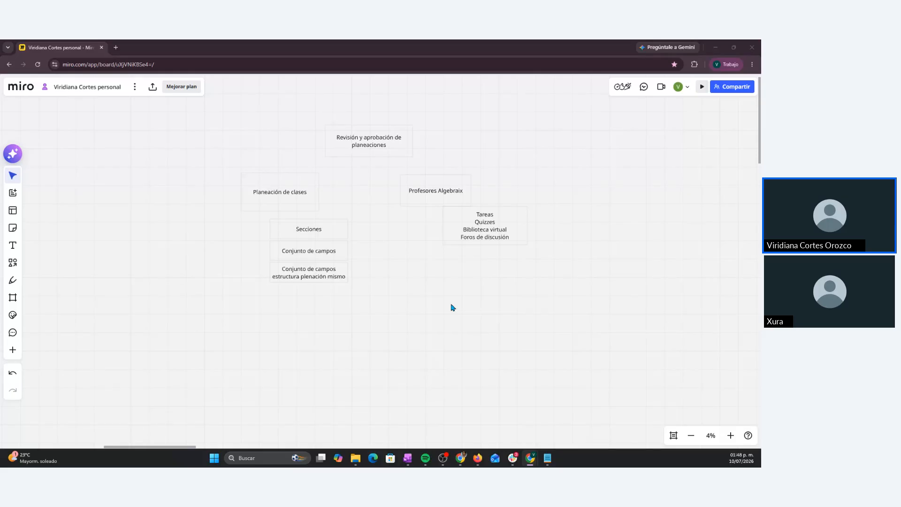
- Switch back to Algebraix, cancel the related elements selection and leave the teacher's supervised session for the administrator account
key("alt+Tab")
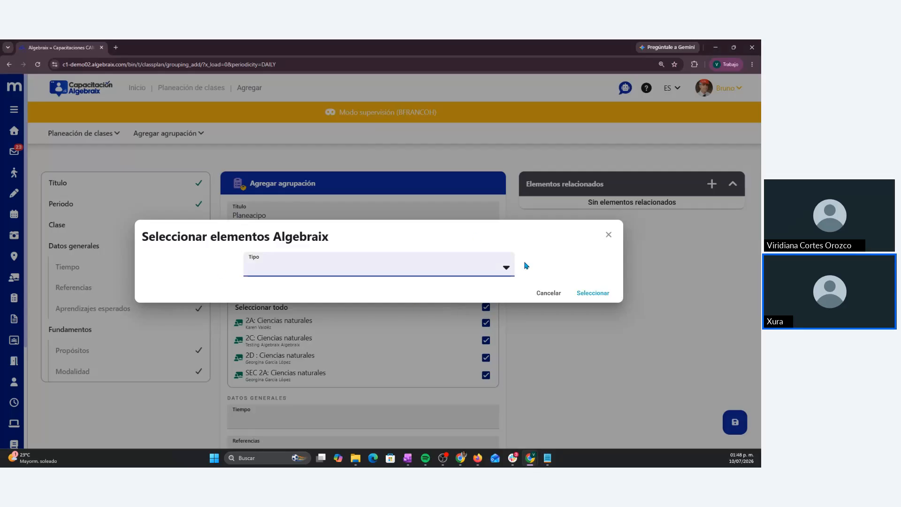
left_click(609, 233)
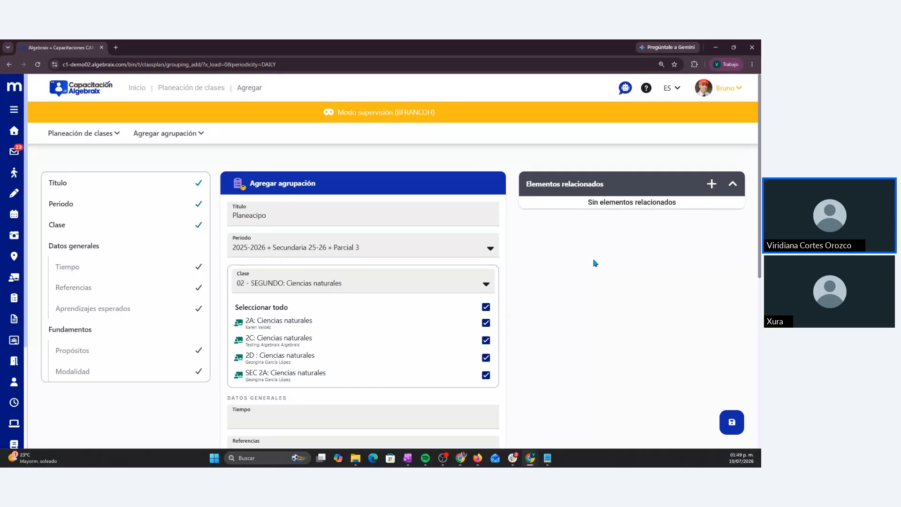
left_click(728, 89)
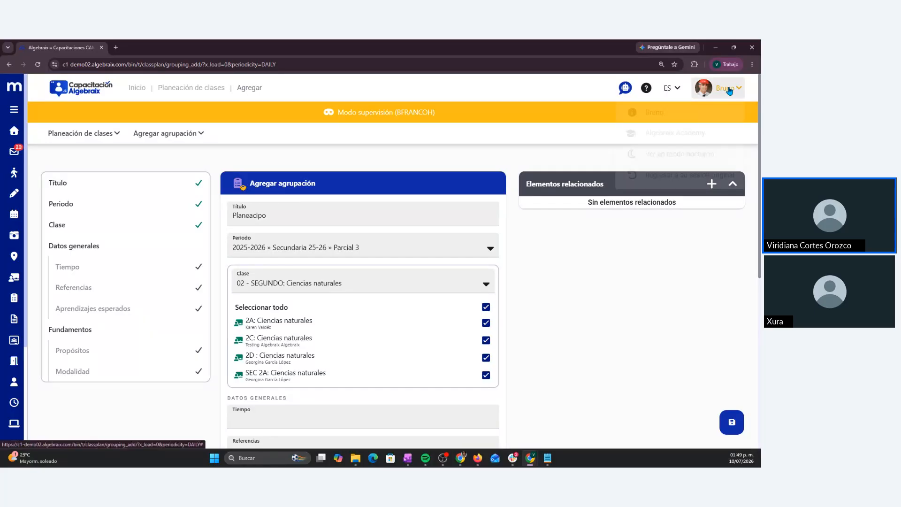
left_click(690, 175)
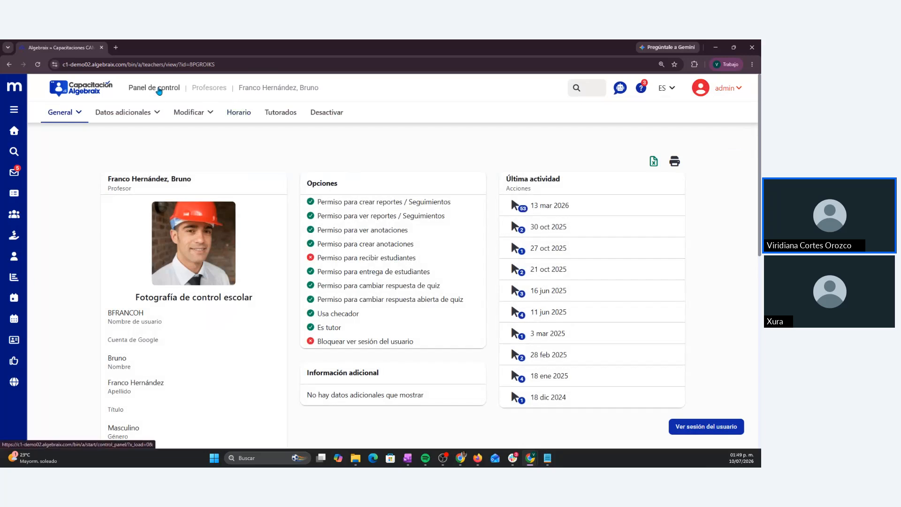
- Go to the class planning configuration from the control panel and view its help article "Planeación de clases"
left_click(159, 89)
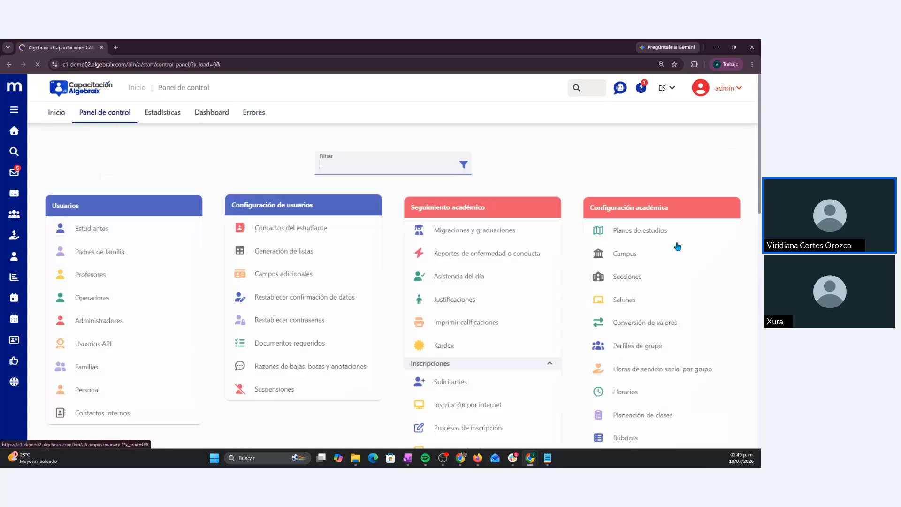
left_click(642, 419)
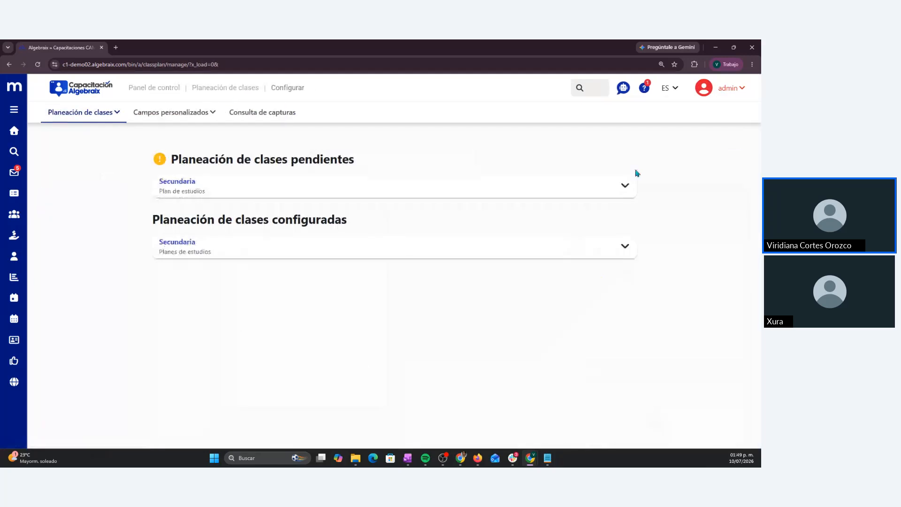
left_click(644, 89)
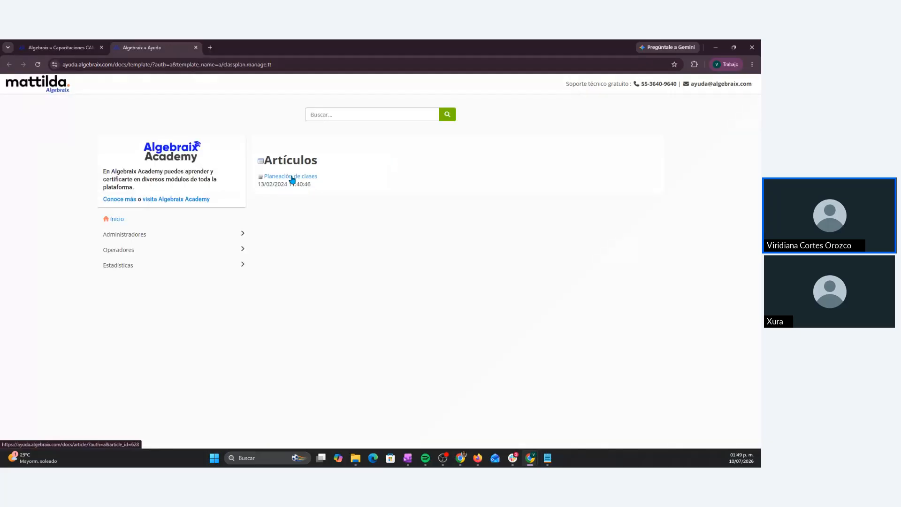
left_click(291, 177)
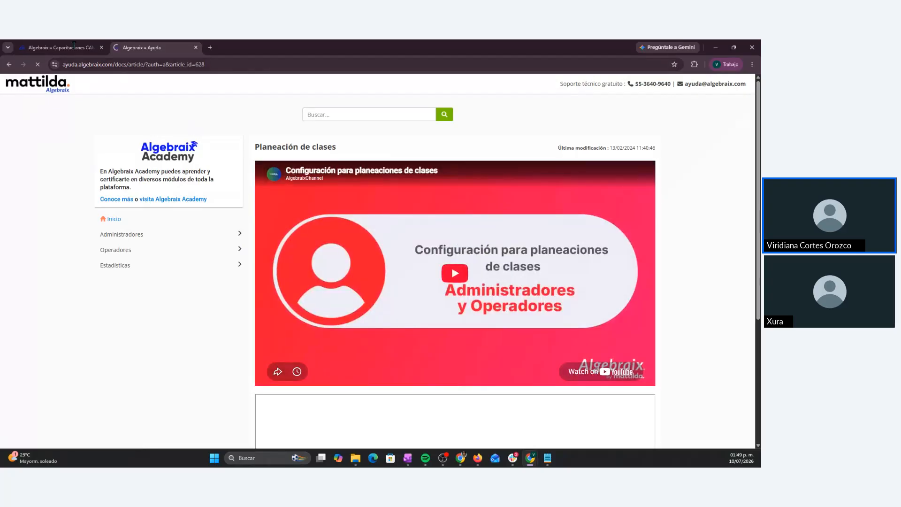
- Return to the class planning configuration and open the form for adding a custom field set
left_click(75, 48)
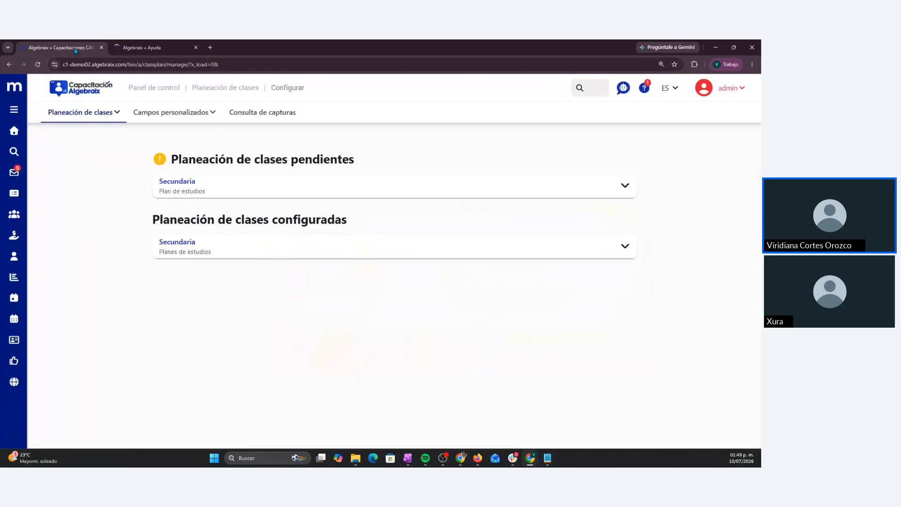
left_click(178, 112)
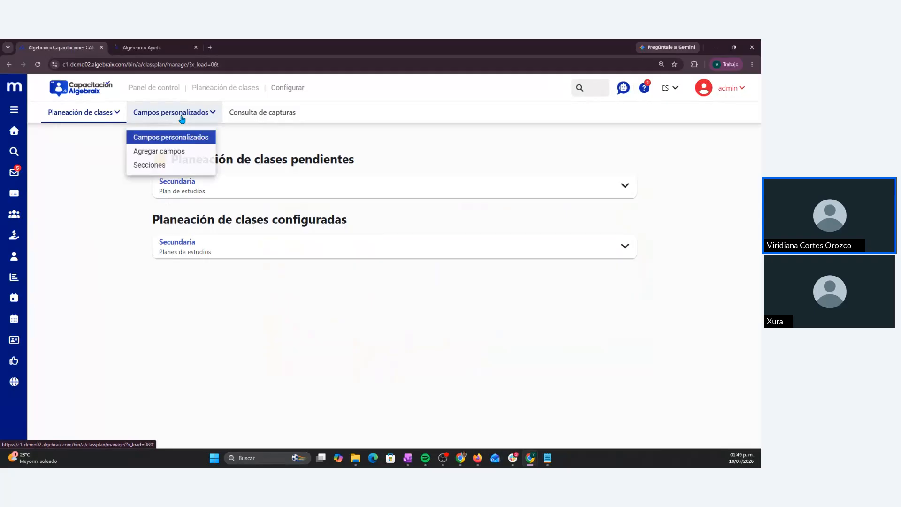
left_click(184, 151)
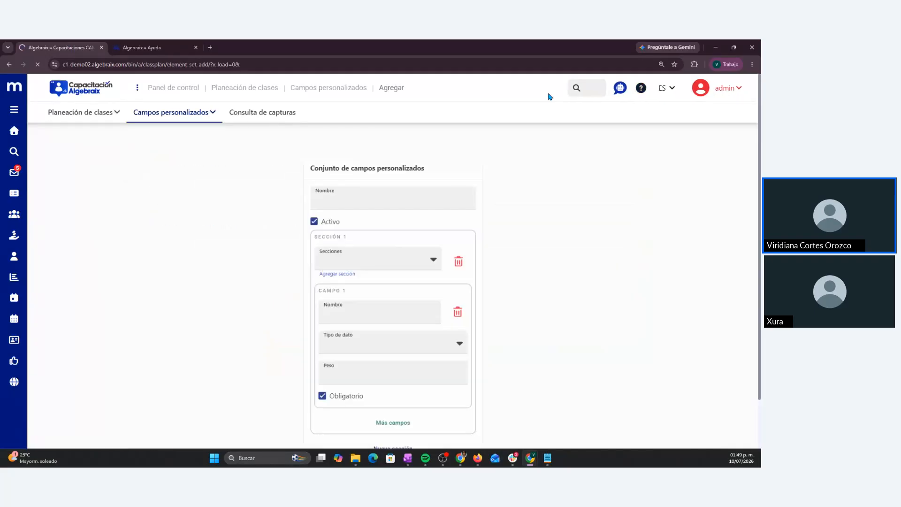
- Go to the class planning capture query and view its help article "Seguimiento a planeaciones de clases"
left_click(274, 117)
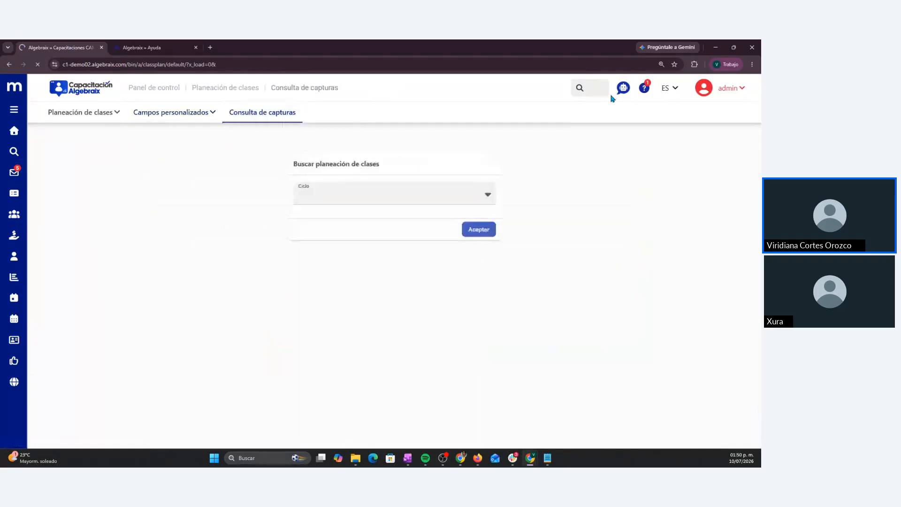
left_click(641, 89)
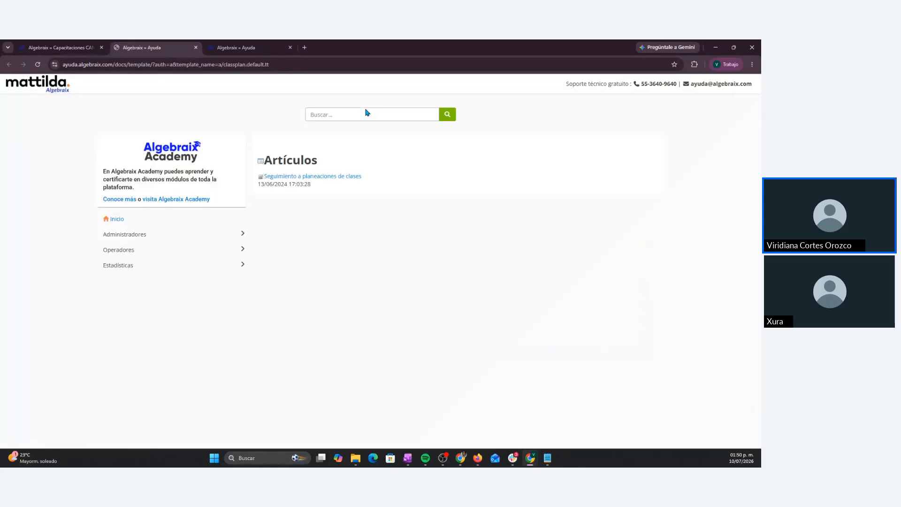
left_click(319, 179)
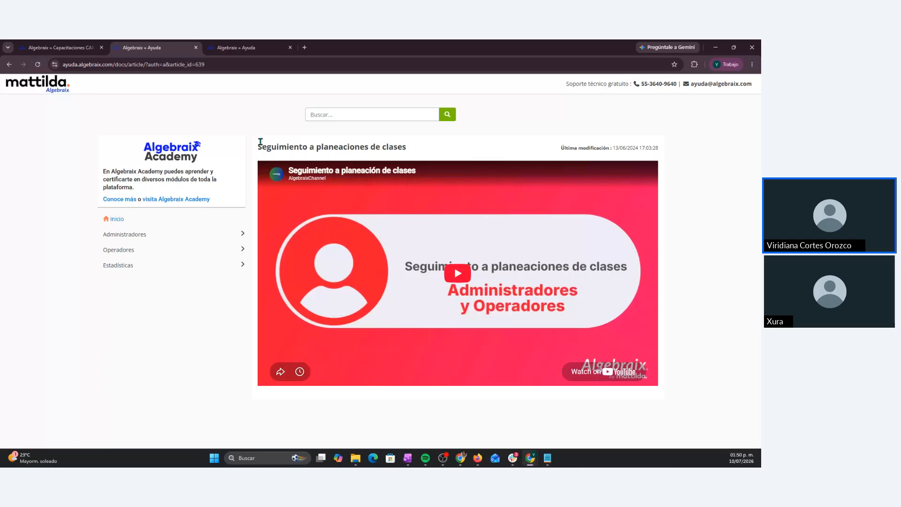
- Return to the capture query page, show the help chat assistant with its question field, and close the assistant
left_click(86, 47)
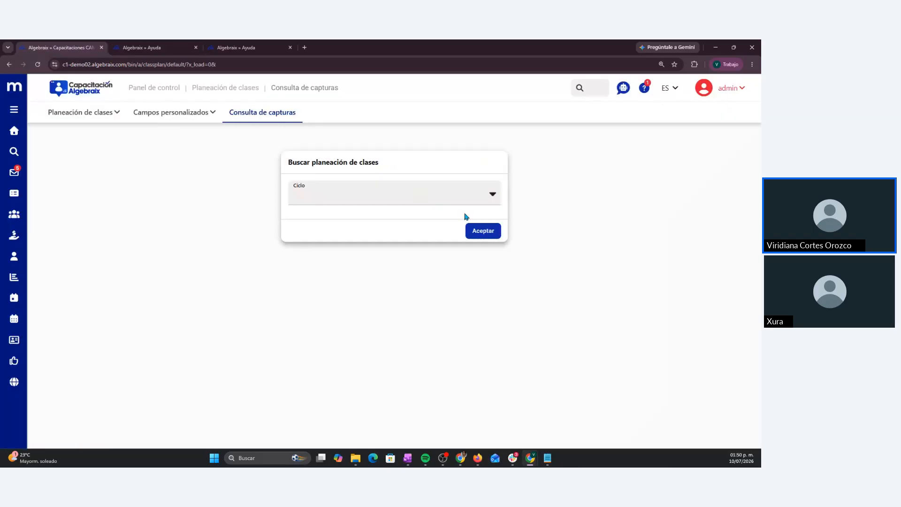
left_click(626, 91)
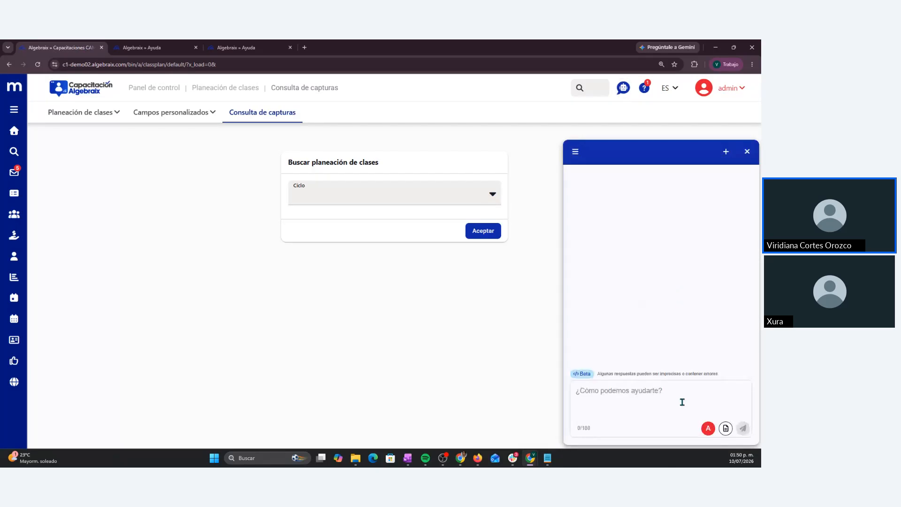
left_click(641, 392)
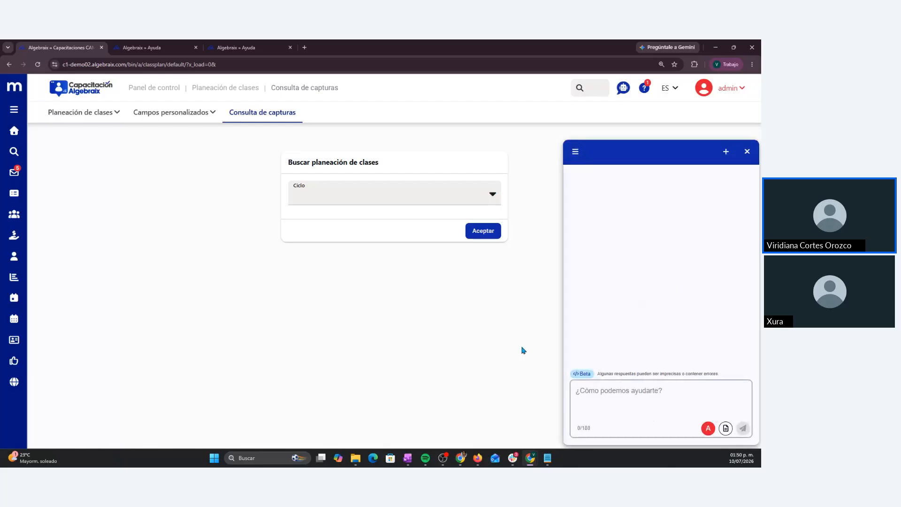
left_click(510, 332)
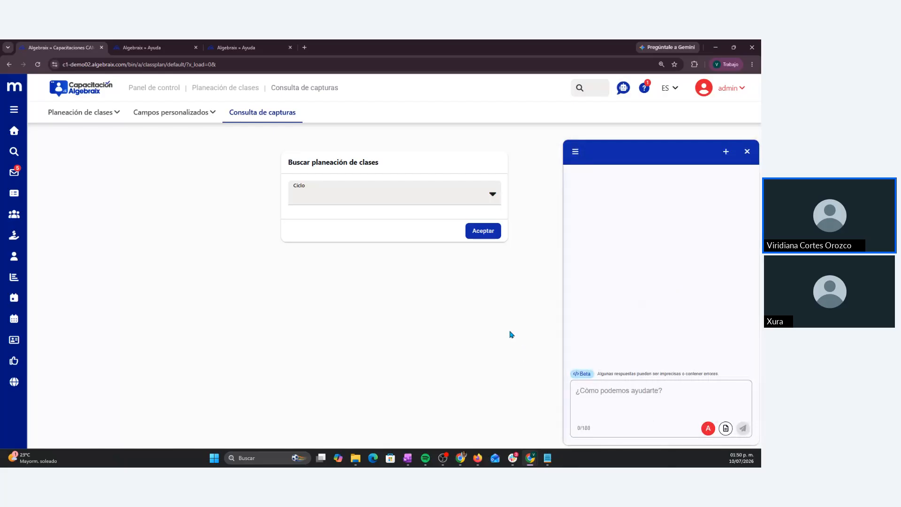
left_click(746, 151)
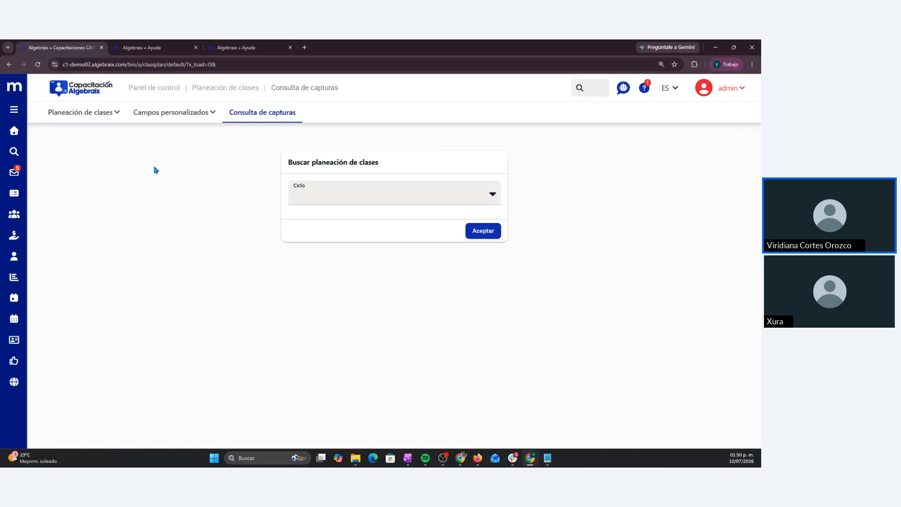